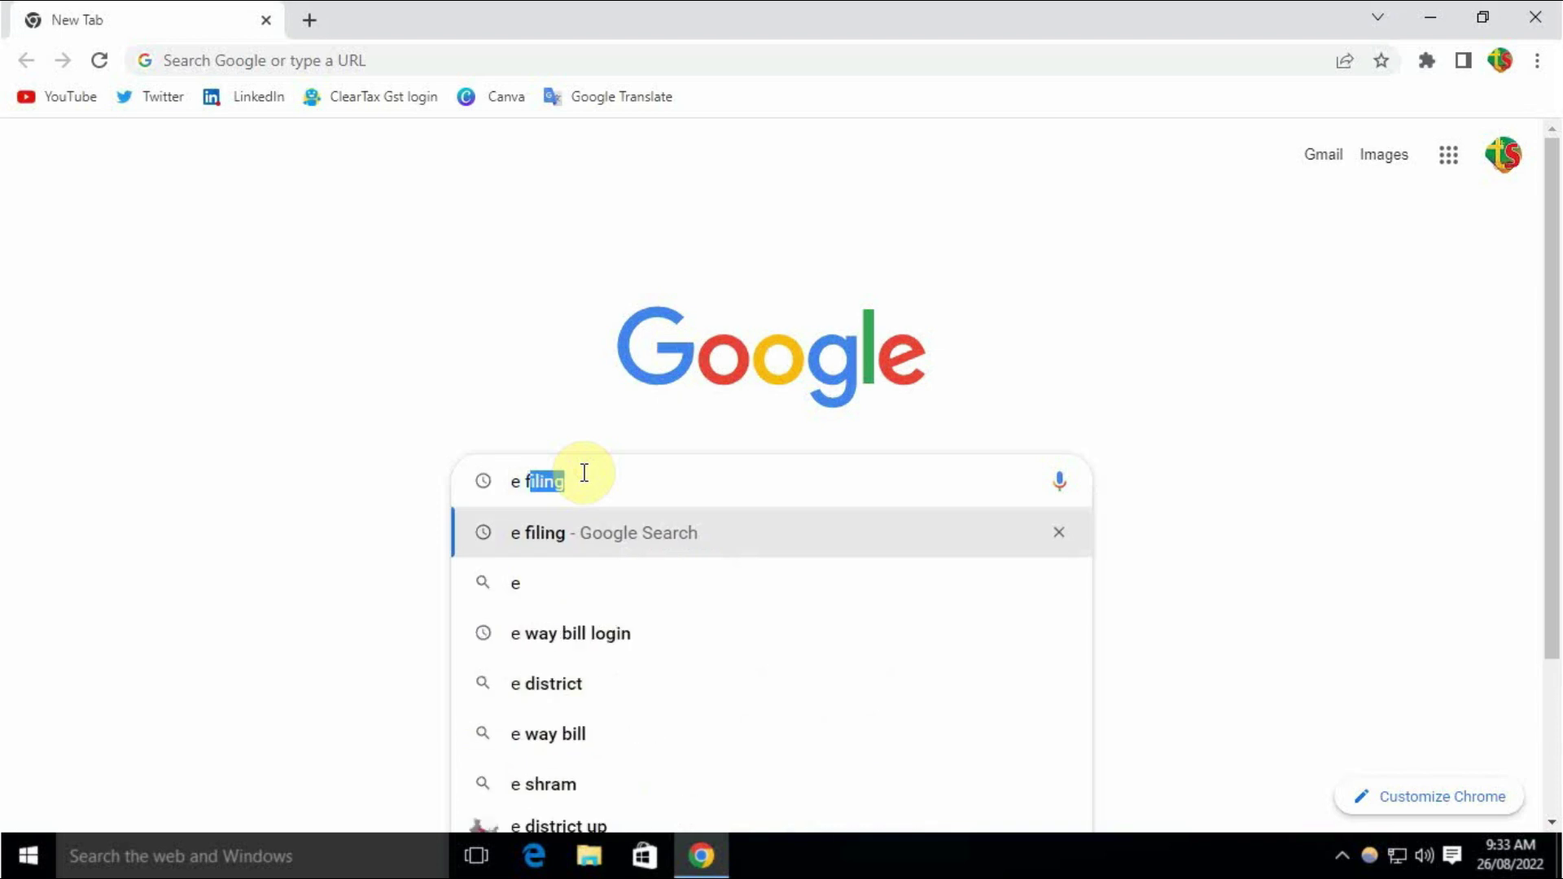
Search Google for "e filing portal" and open the Income Tax Department home page from the results
key(Down)
key(Down)
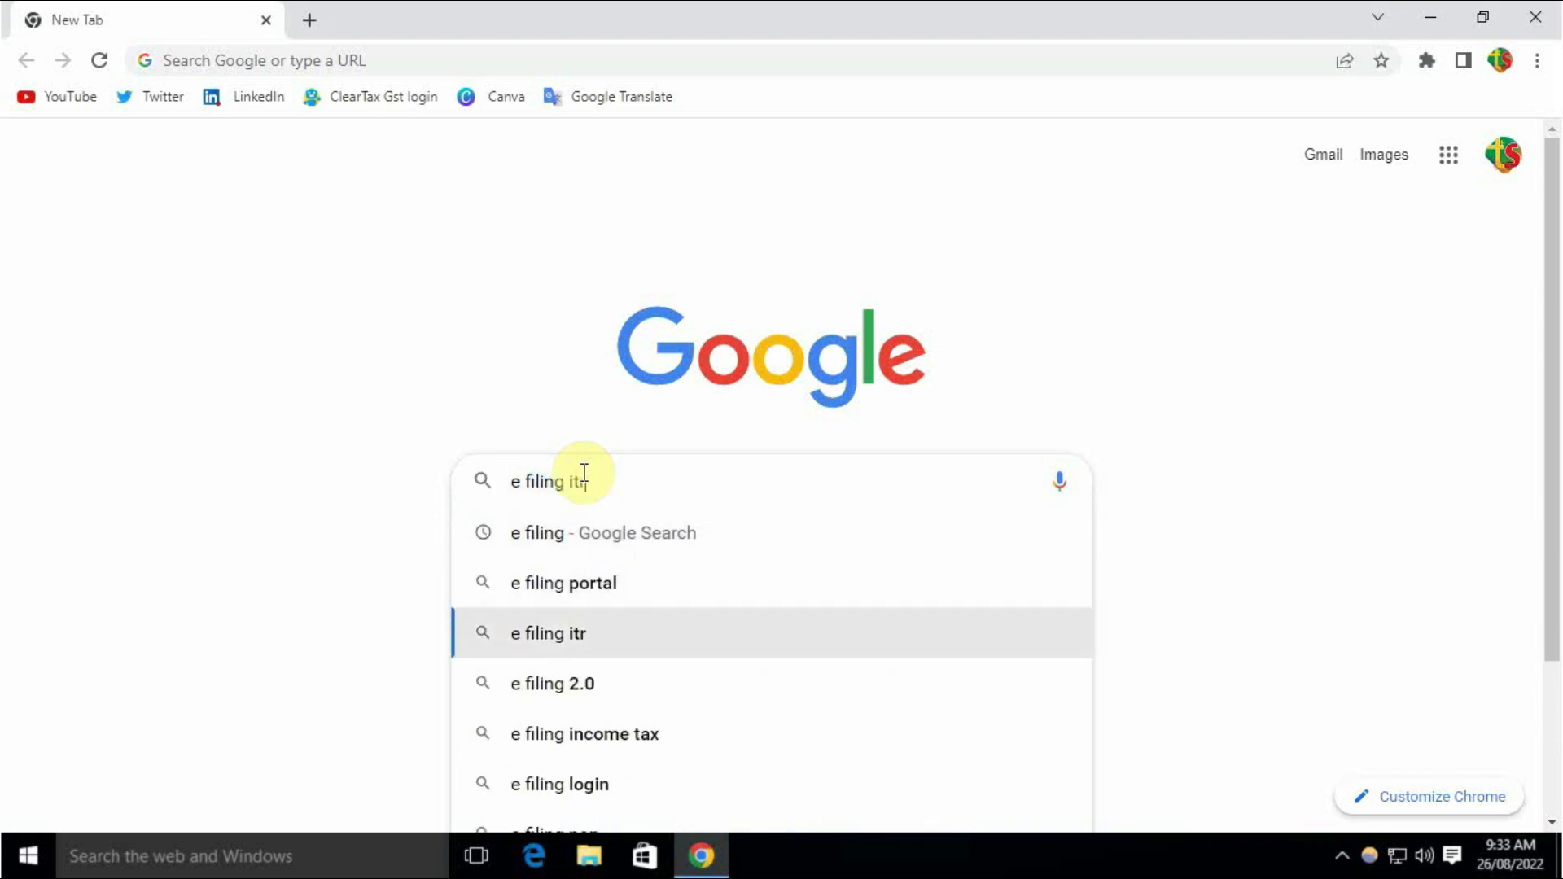
key(Up)
key(Return)
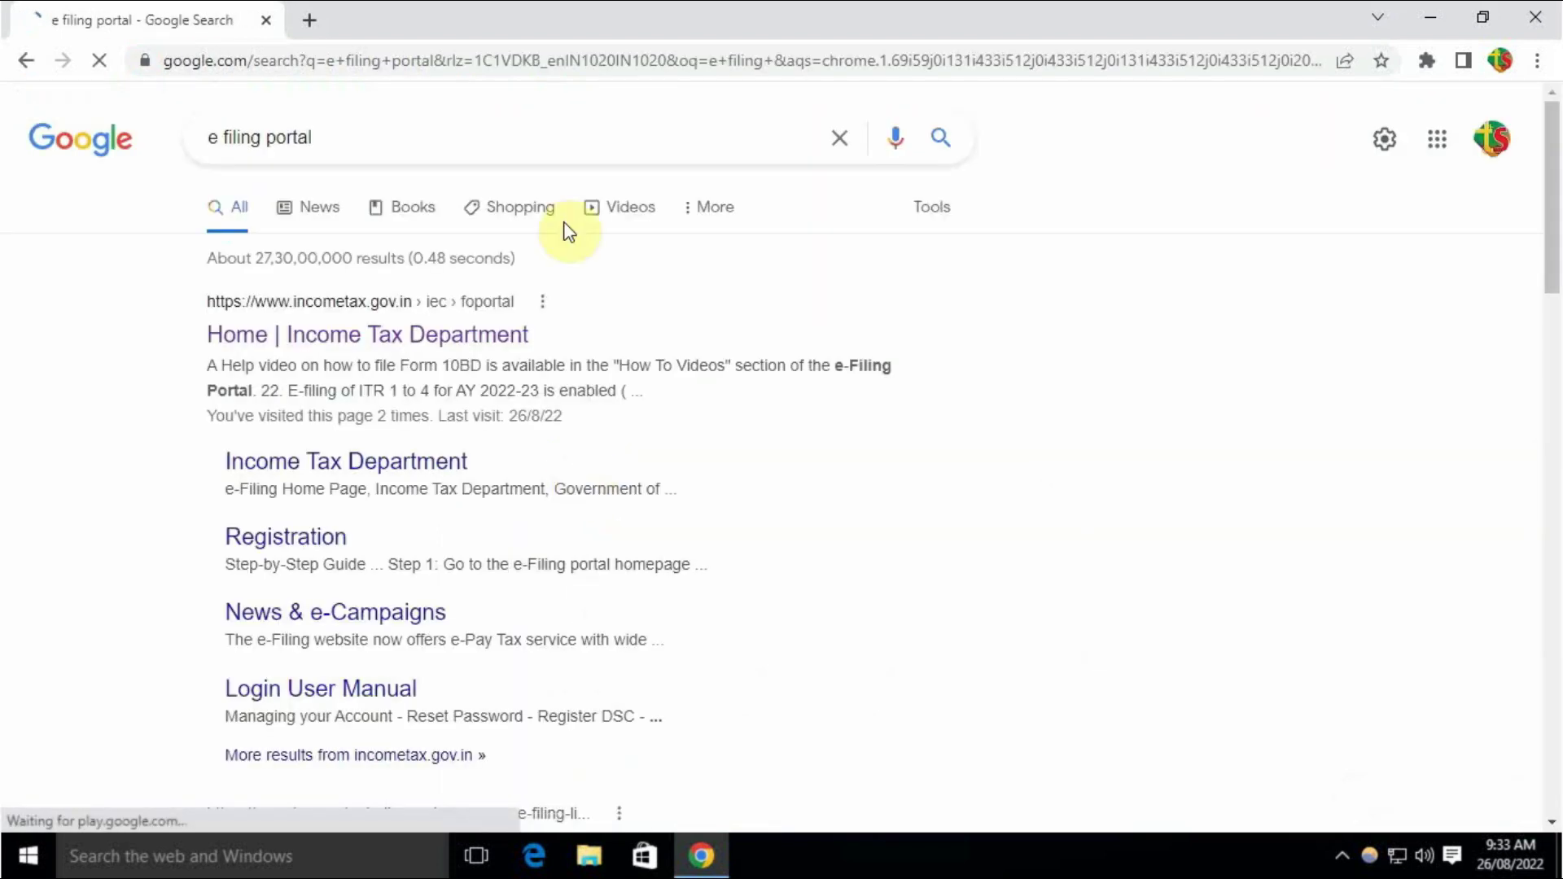
click(348, 345)
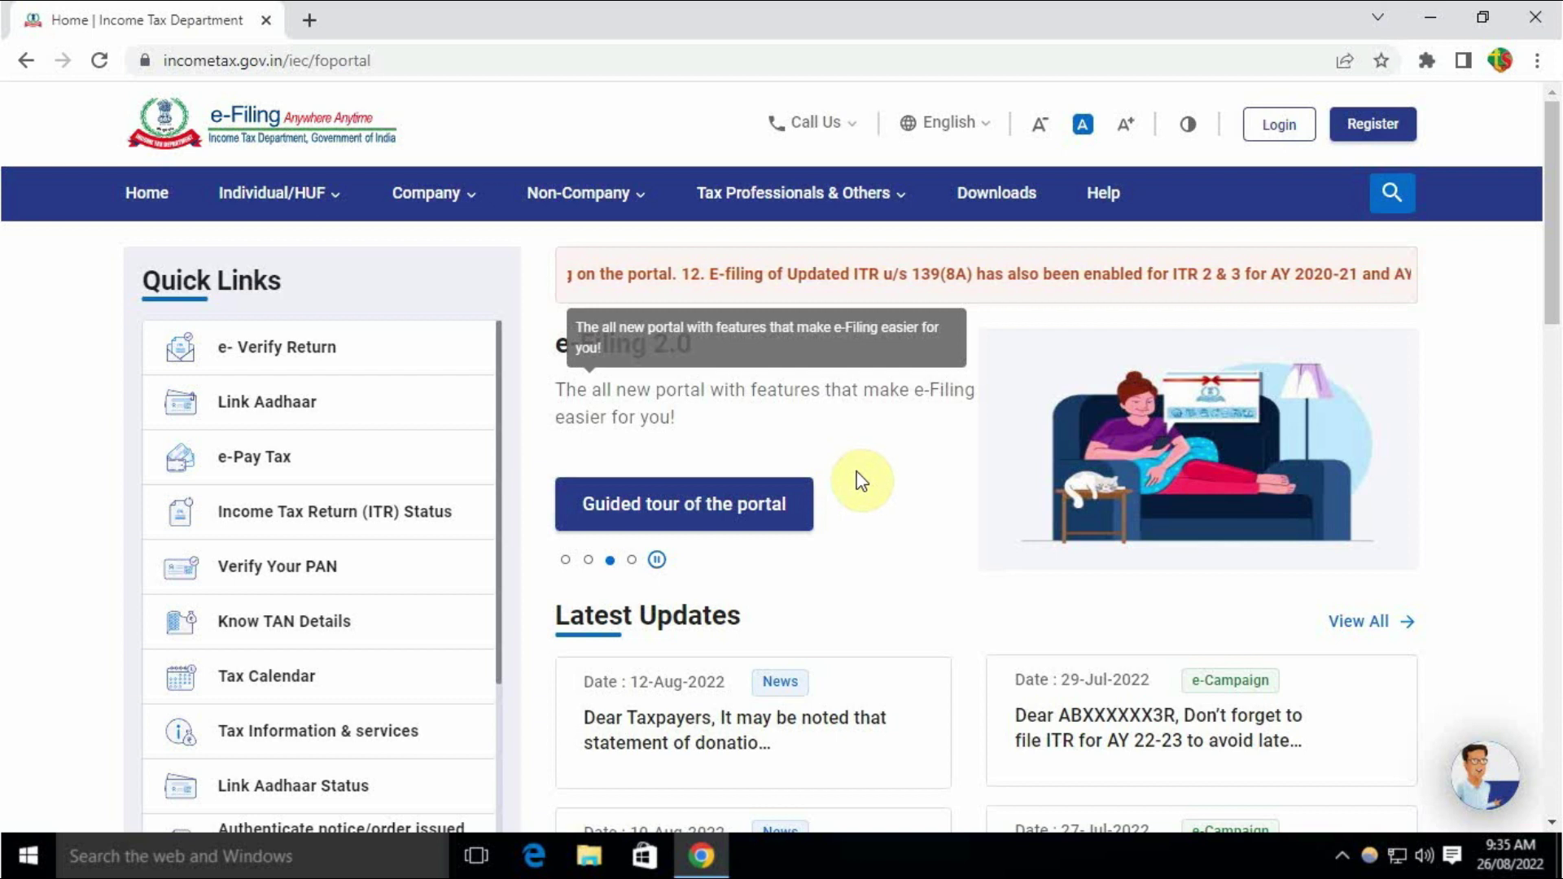
Open the portal's Downloads page and expand the ITR 1 section for assessment year 2022-23
click(987, 213)
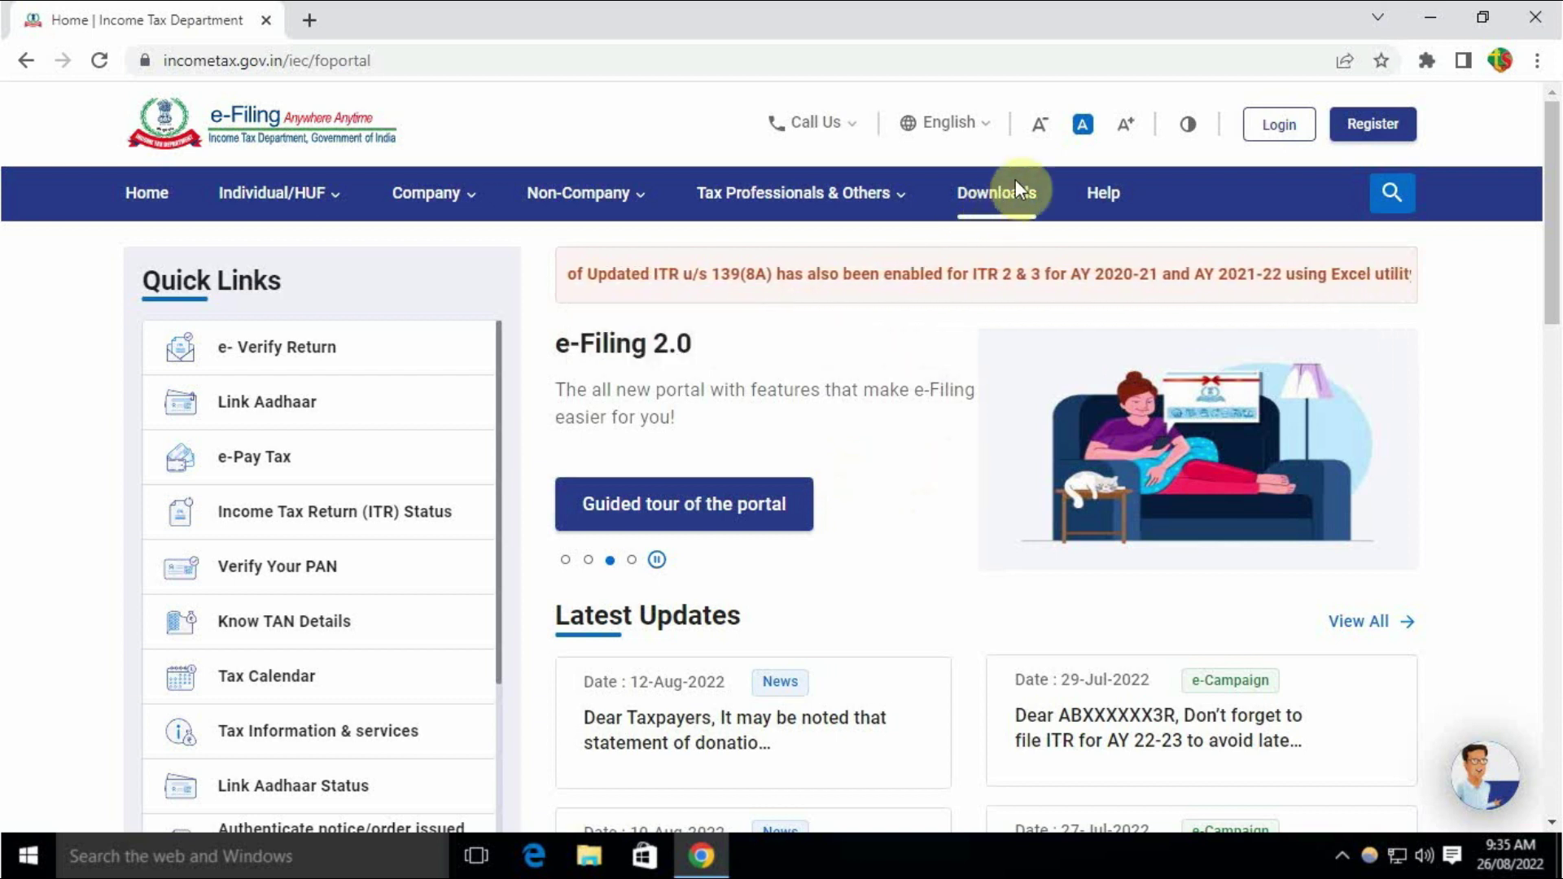
scroll(833, 401, down, 4)
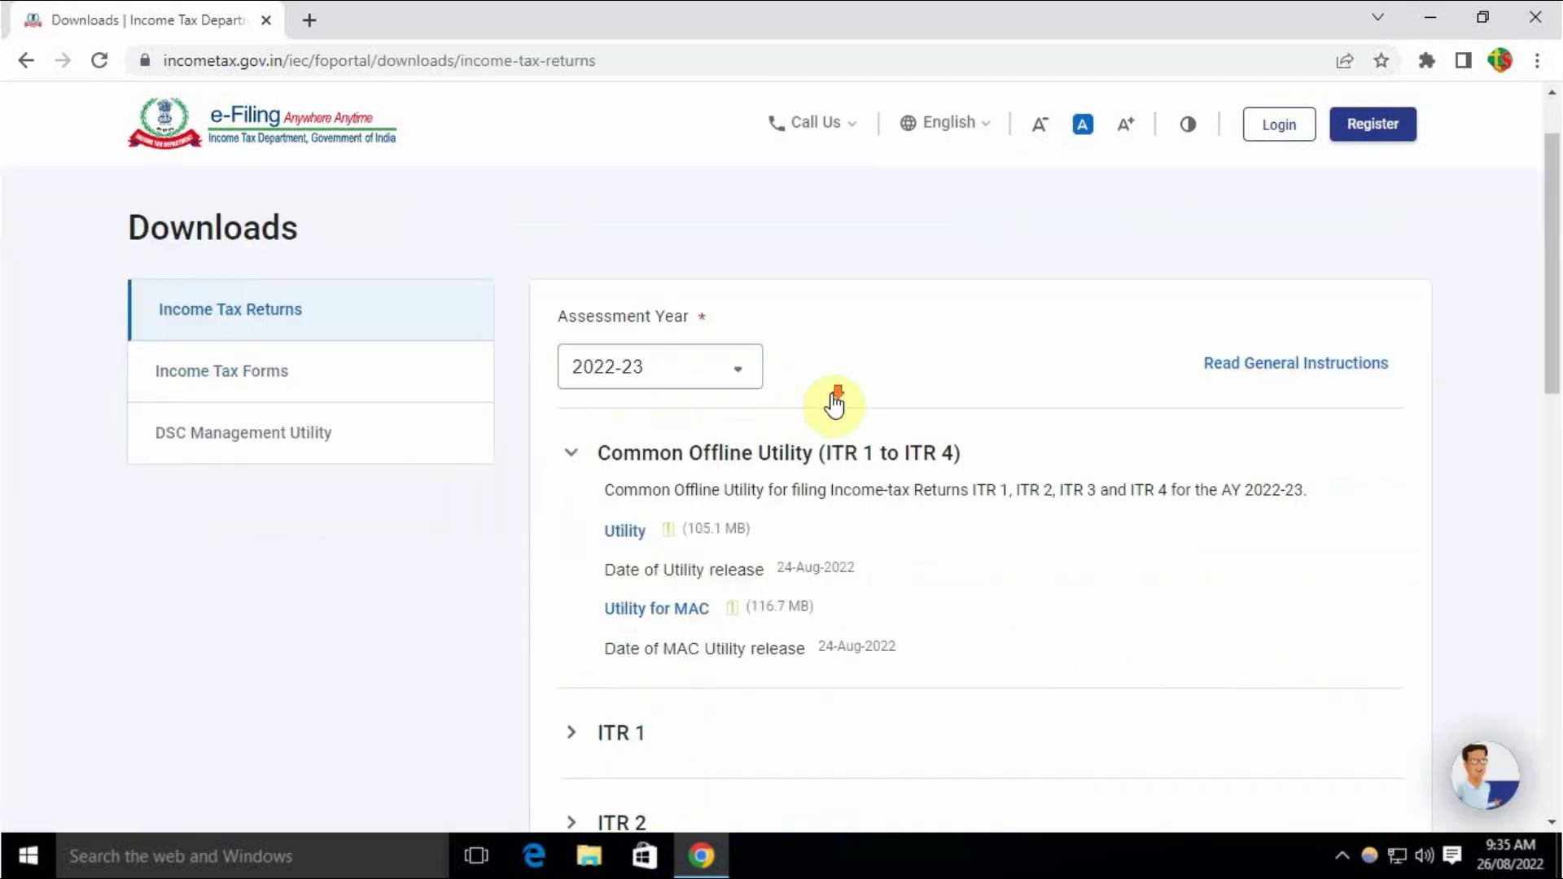
click(664, 500)
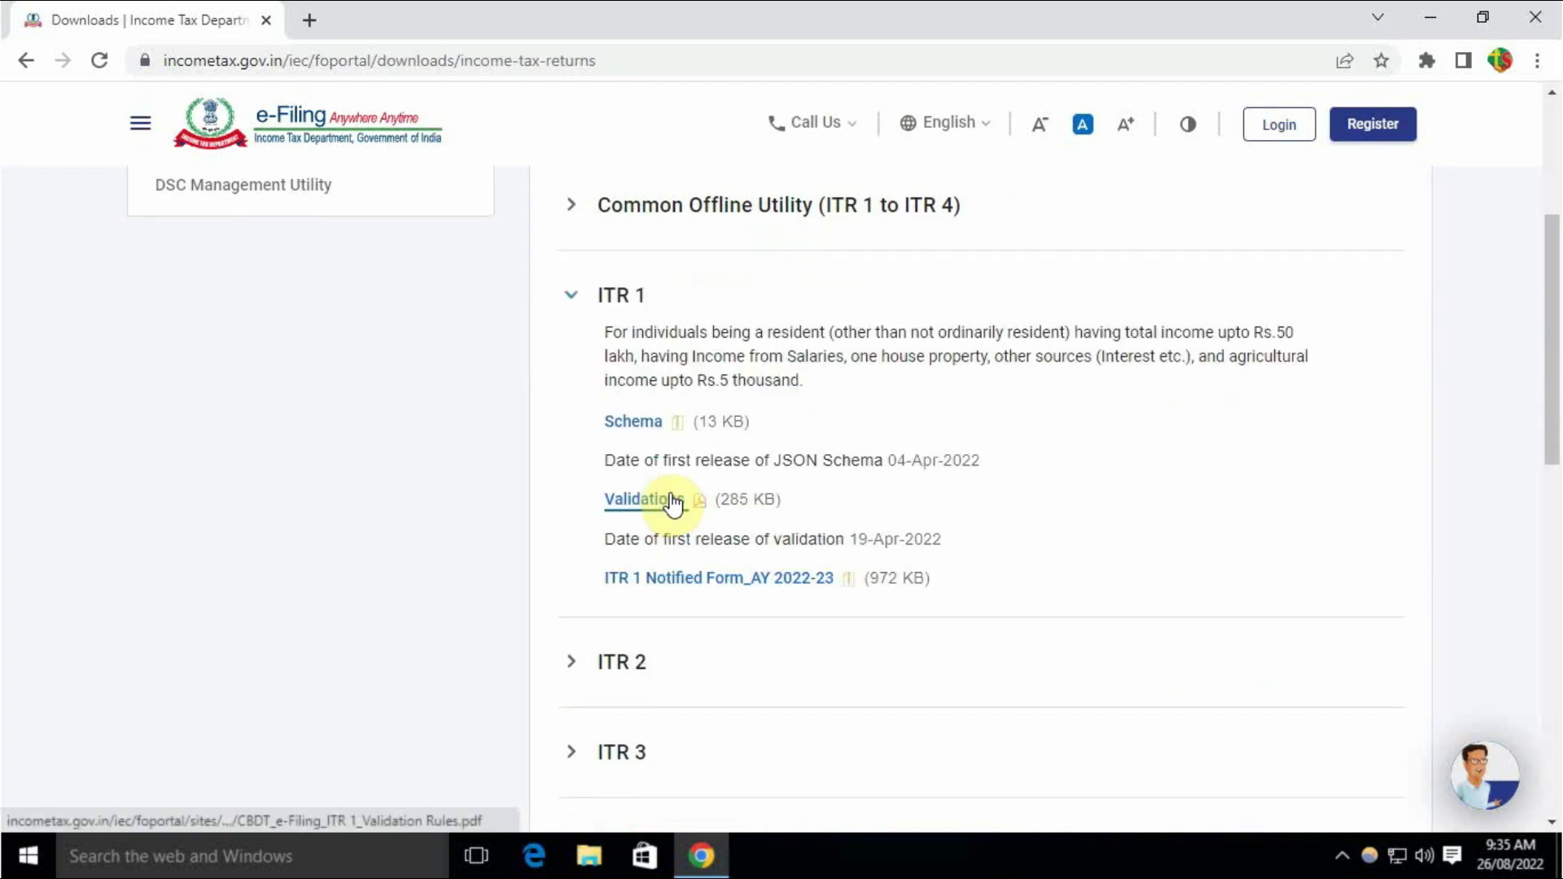
Set the assessment year to 2020-21 and look through the ITR 1 utilities offered
scroll(679, 406, up, 3)
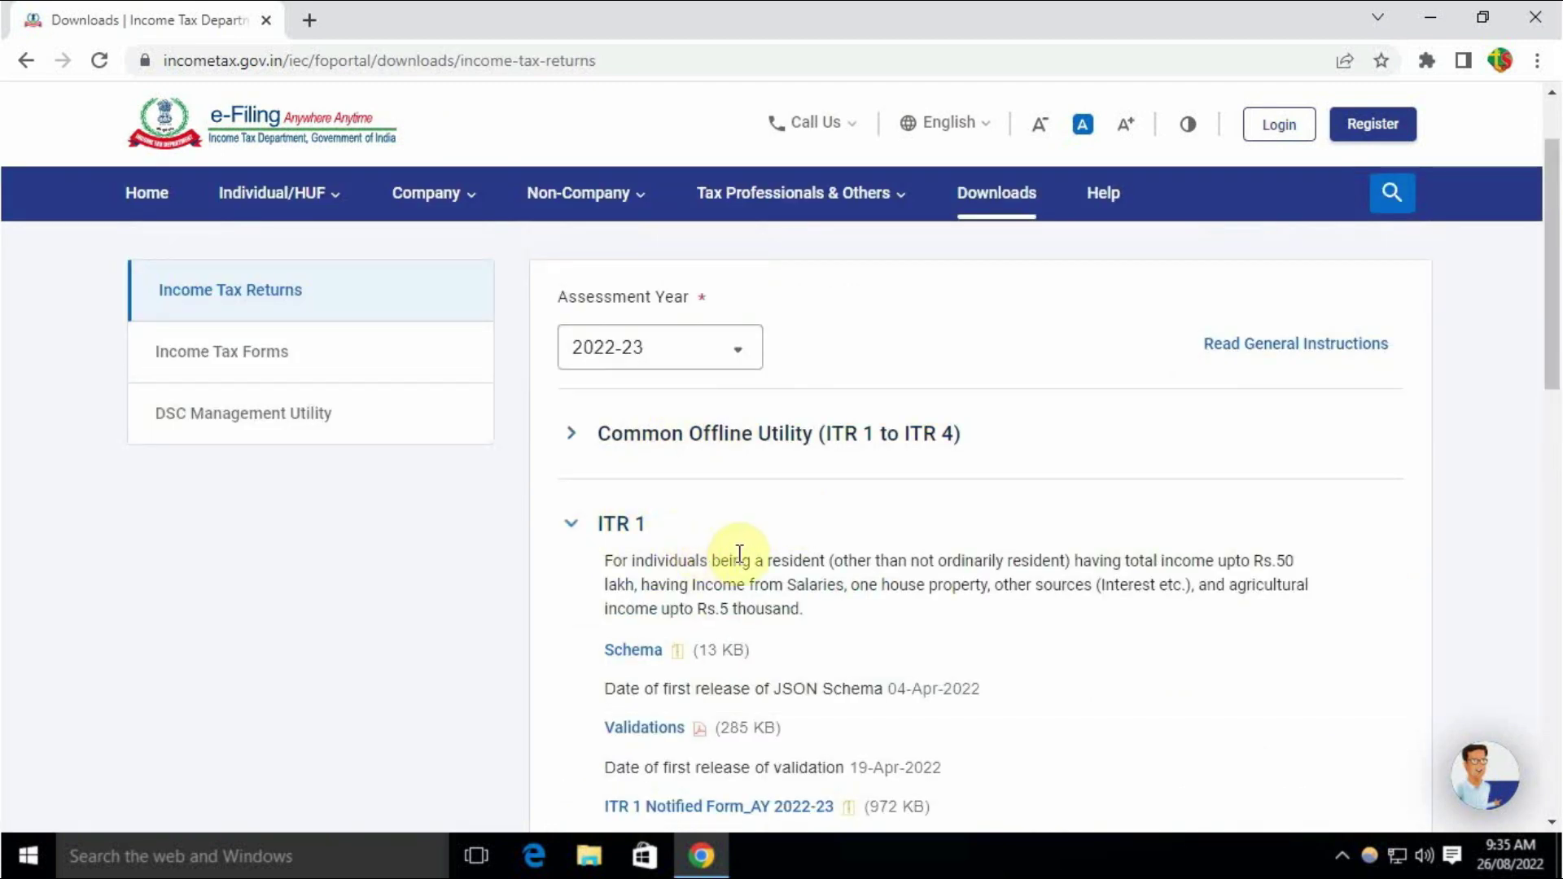
click(665, 358)
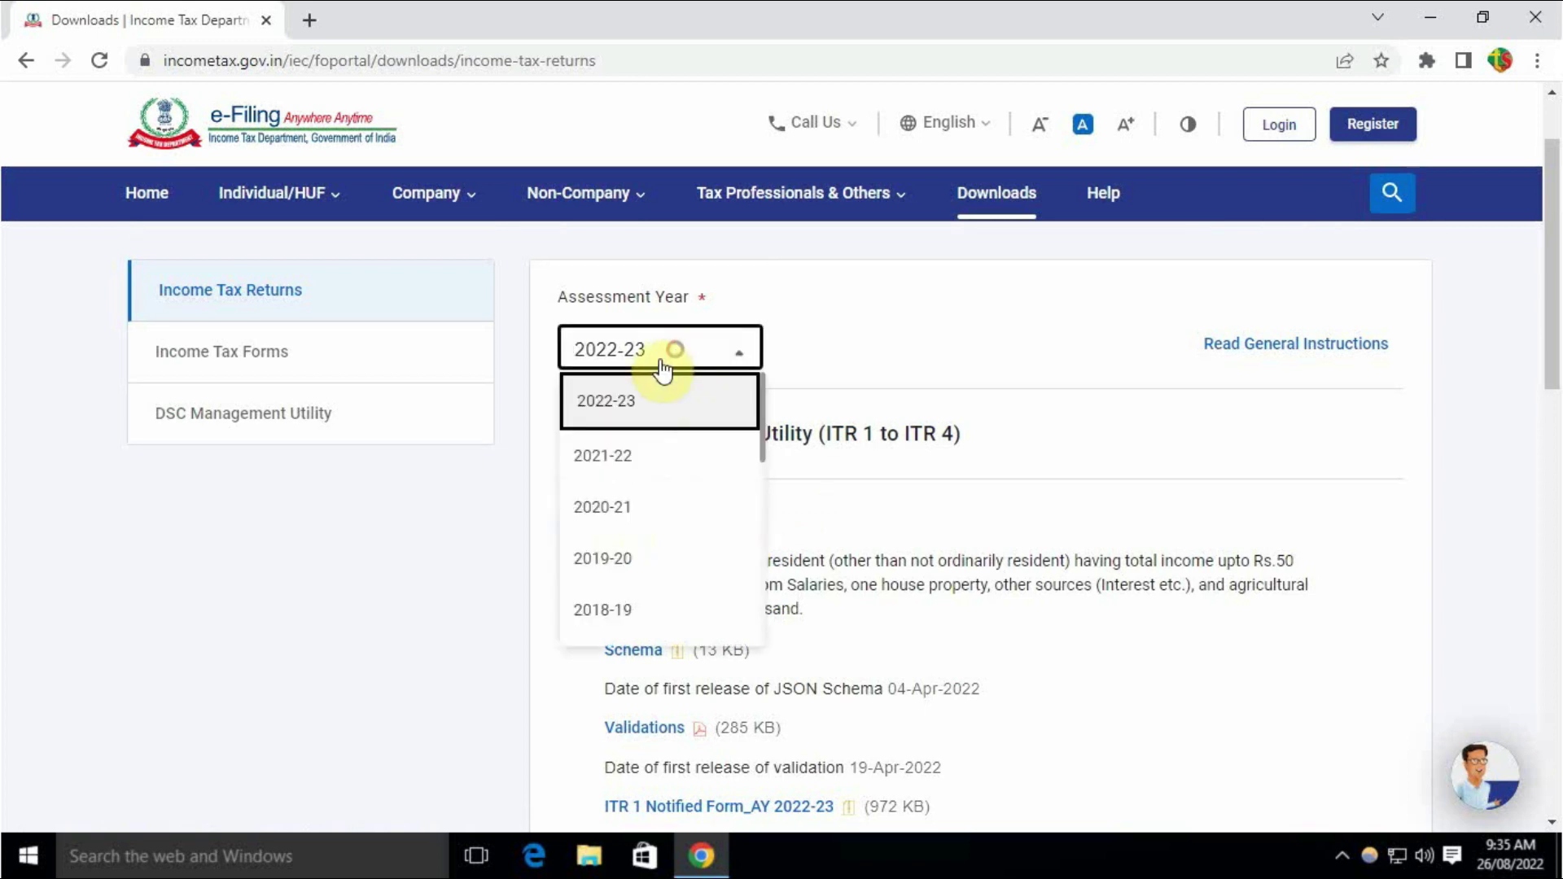
click(655, 510)
scroll(806, 526, down, 5)
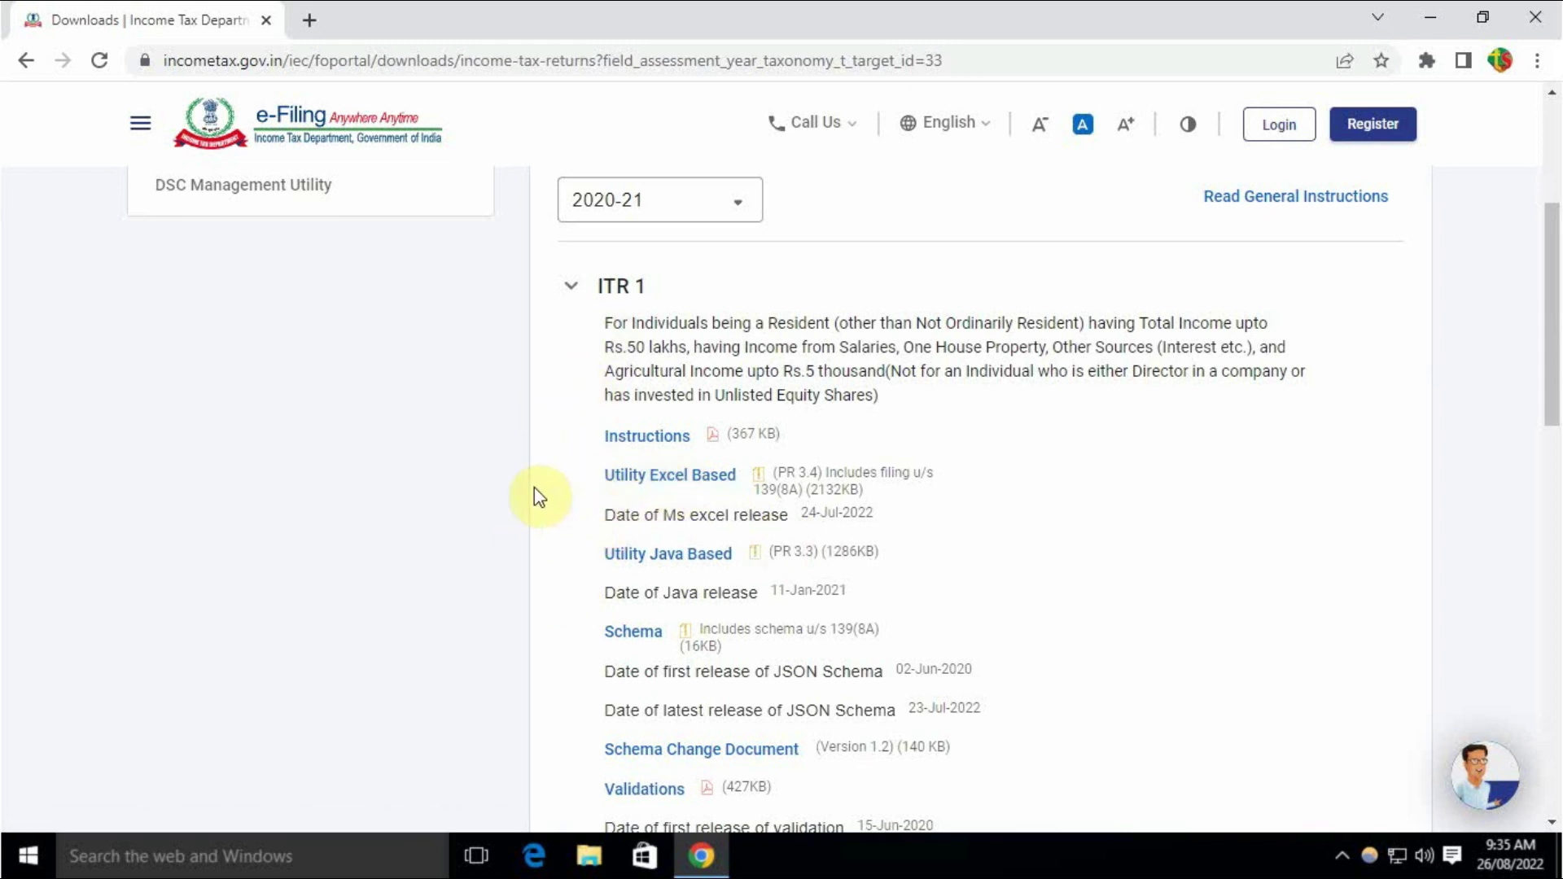
scroll(537, 488, up, 3)
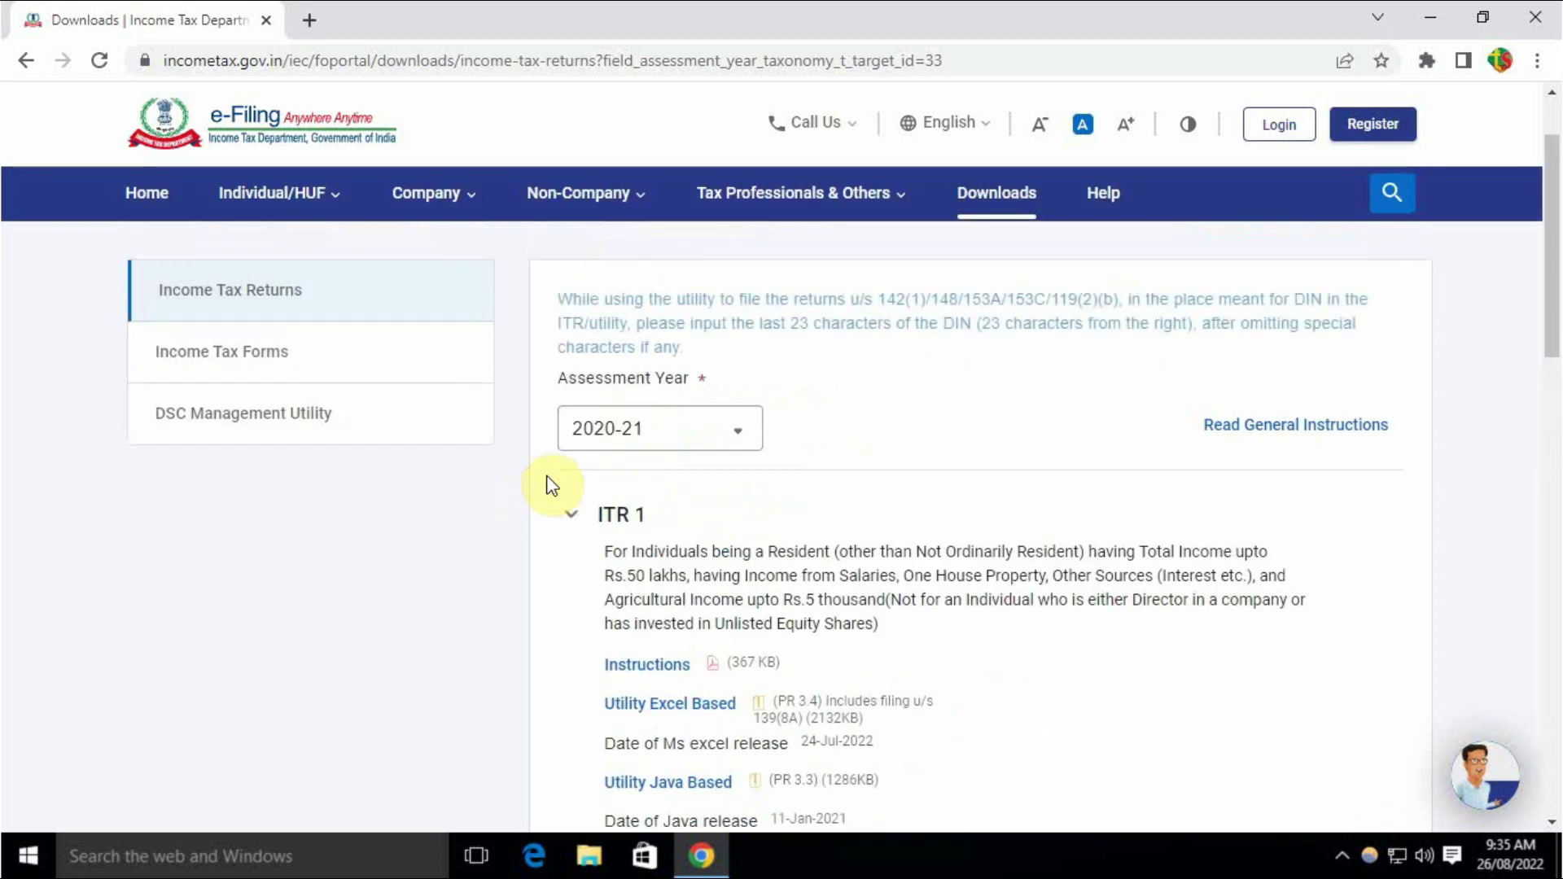
Change the assessment year to 2021-22 and look over the Common Offline Utility downloads
click(627, 429)
click(623, 530)
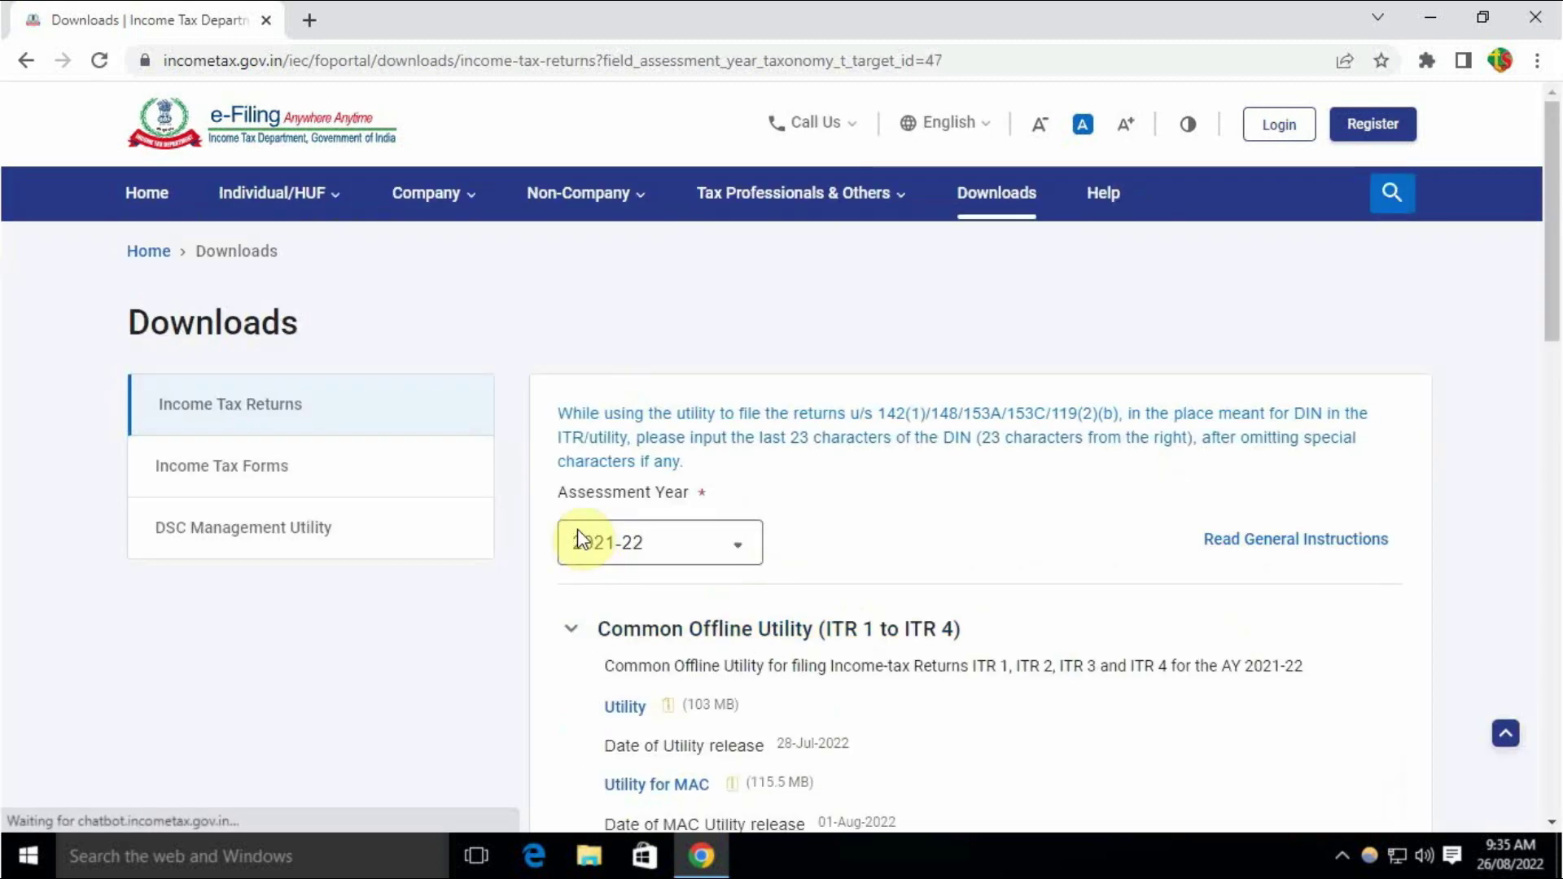
scroll(580, 536, down, 2)
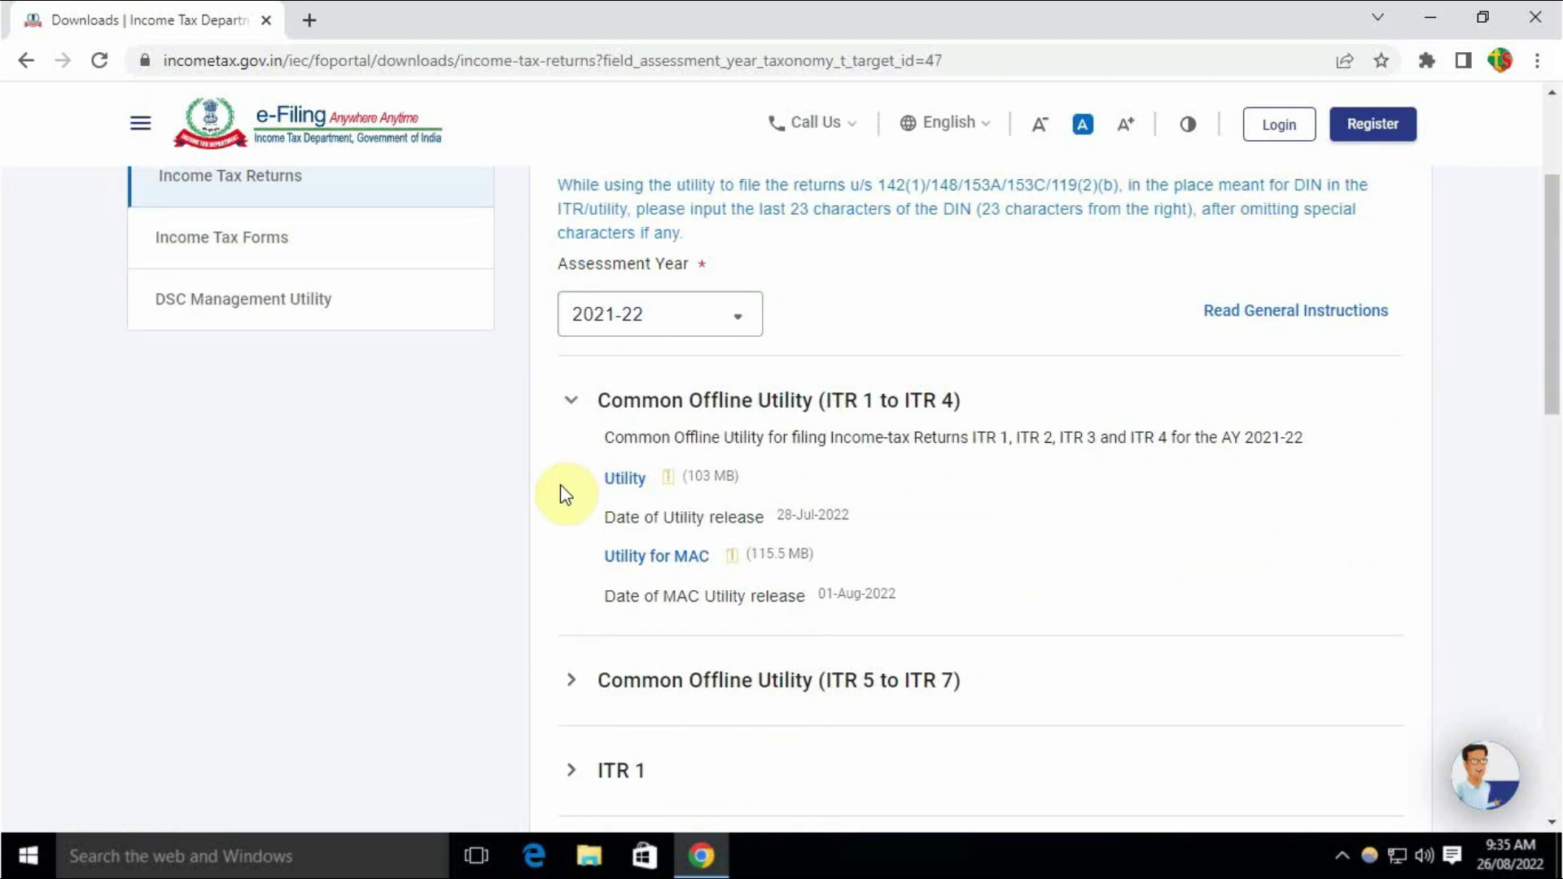
scroll(566, 494, up, 3)
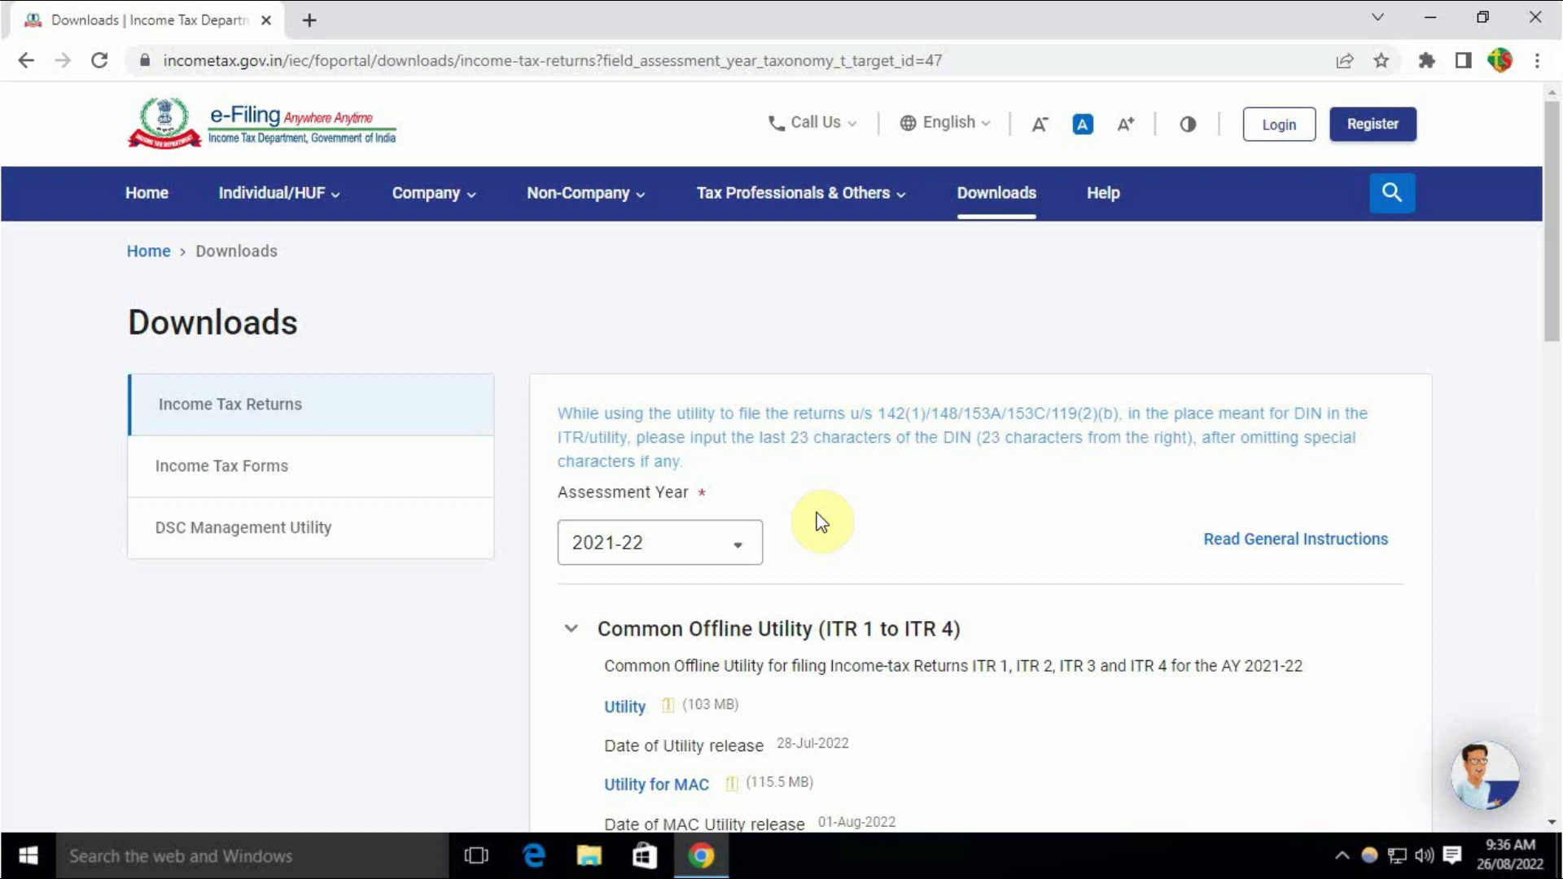
Switch the assessment year back to 2020-21 and view the ITR 1 download entries
click(729, 554)
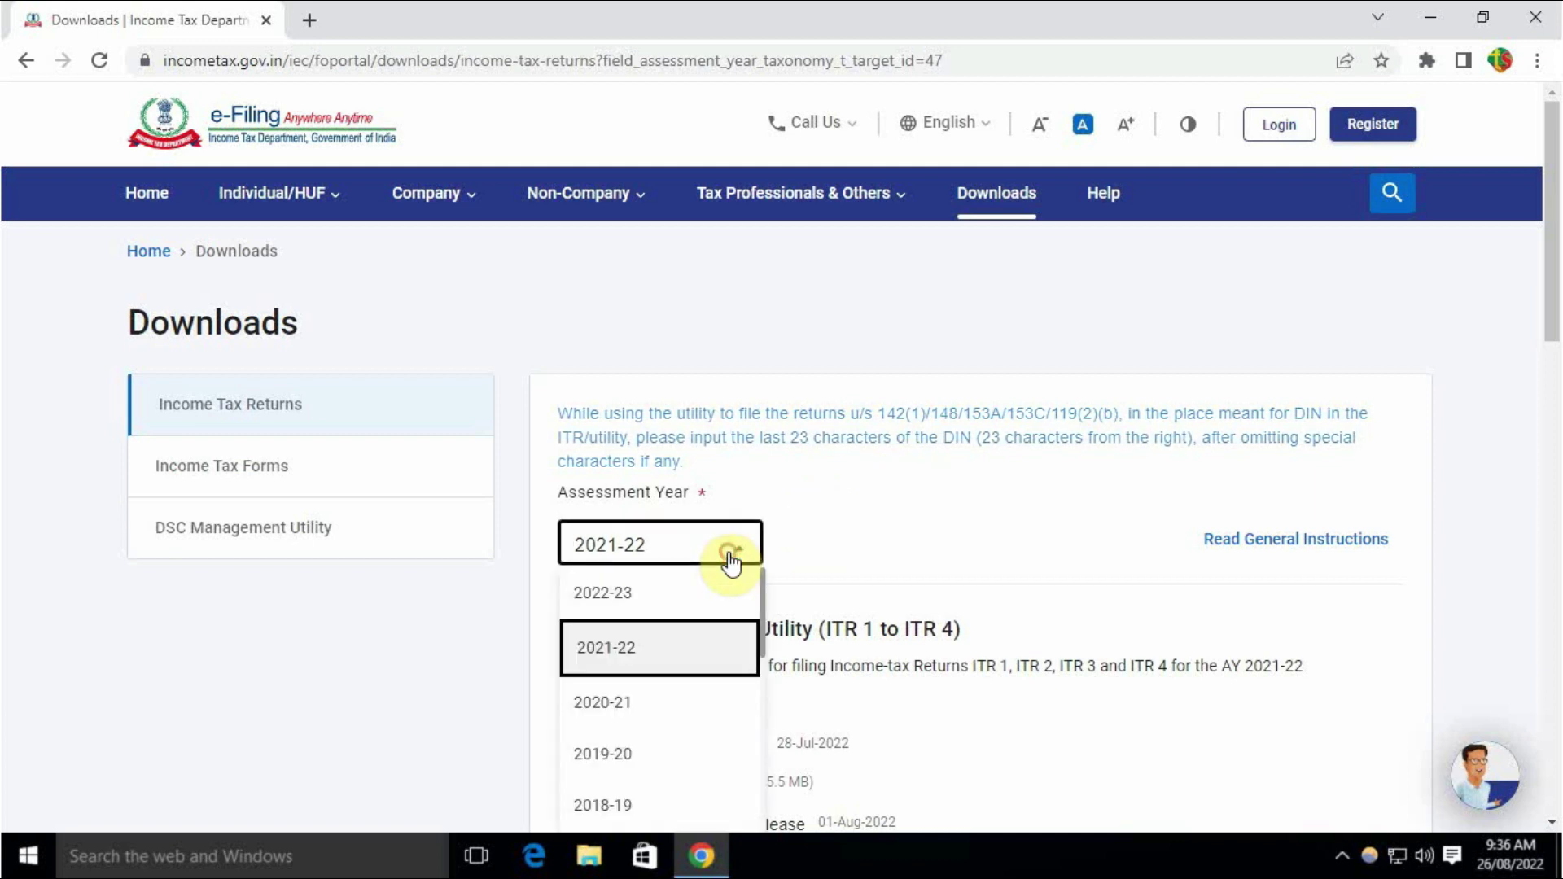
click(640, 700)
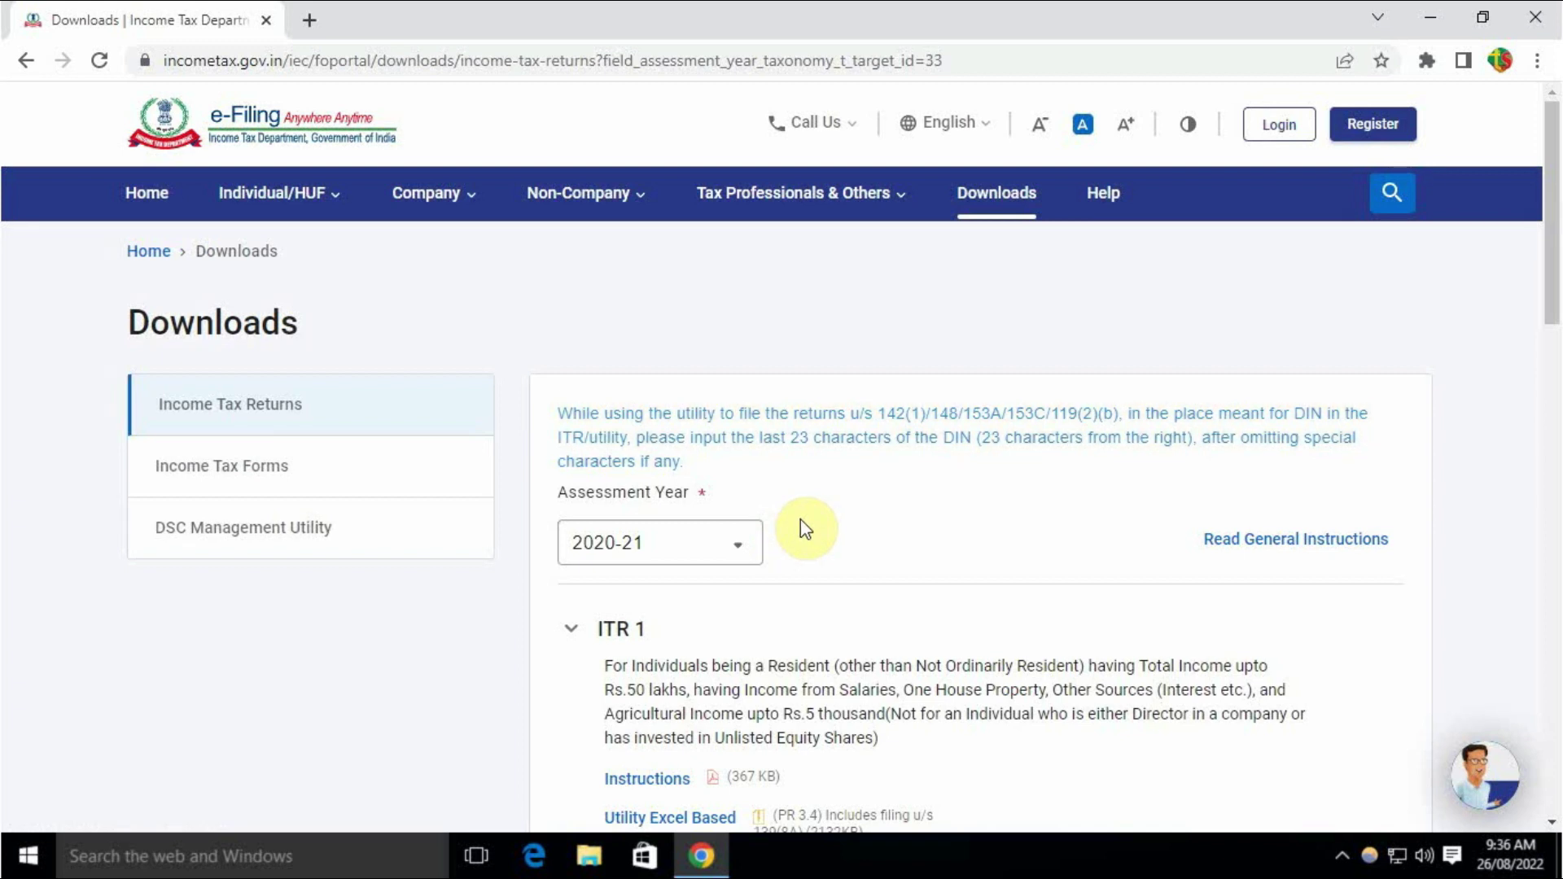
scroll(879, 561, down, 1)
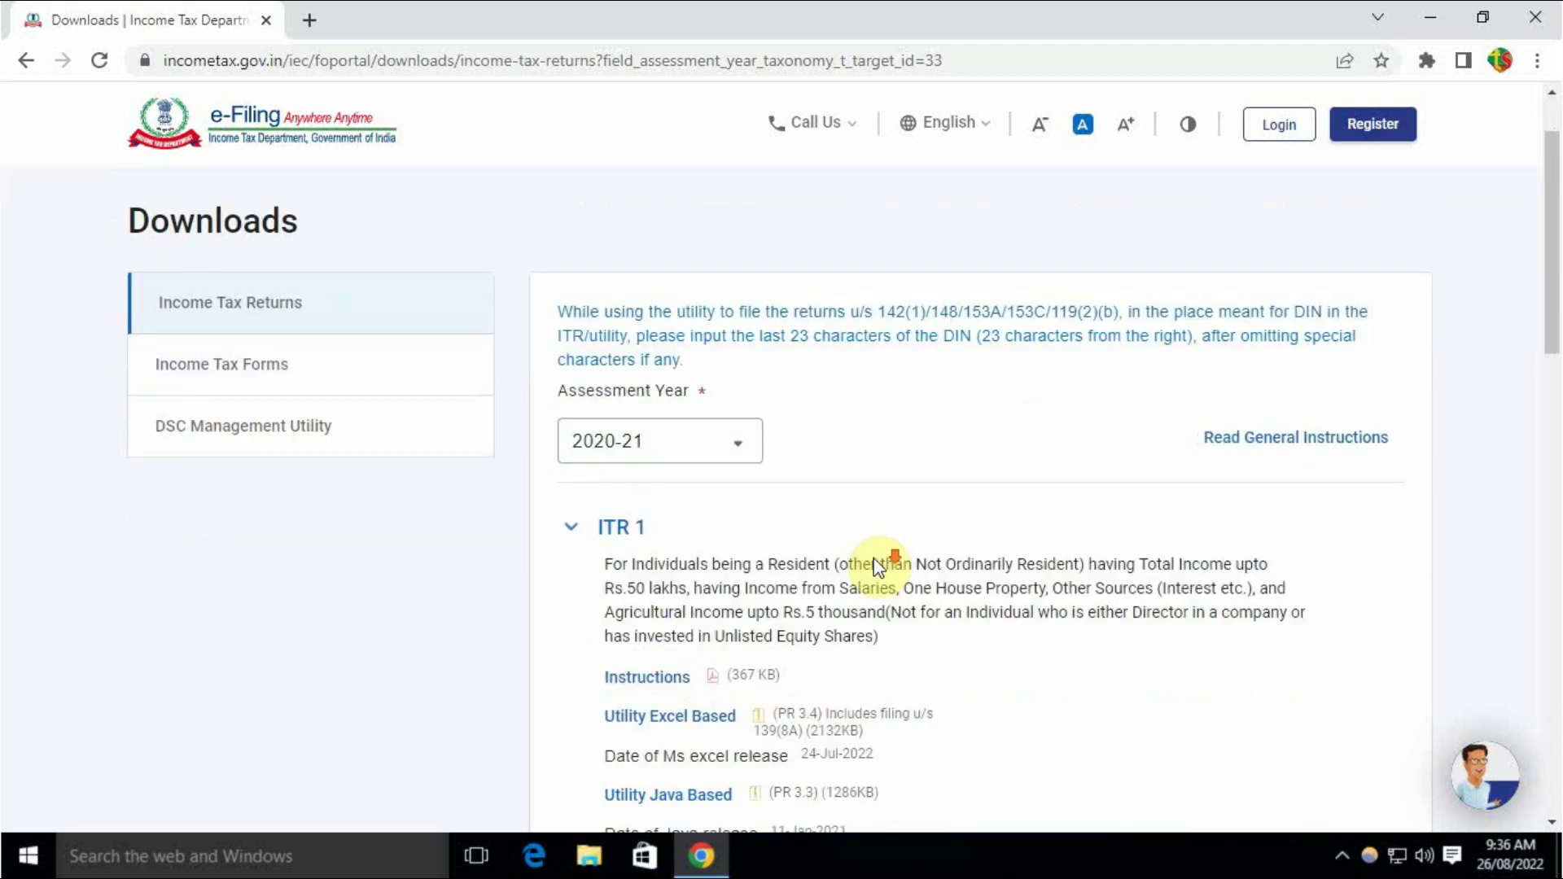
scroll(879, 565, down, 1)
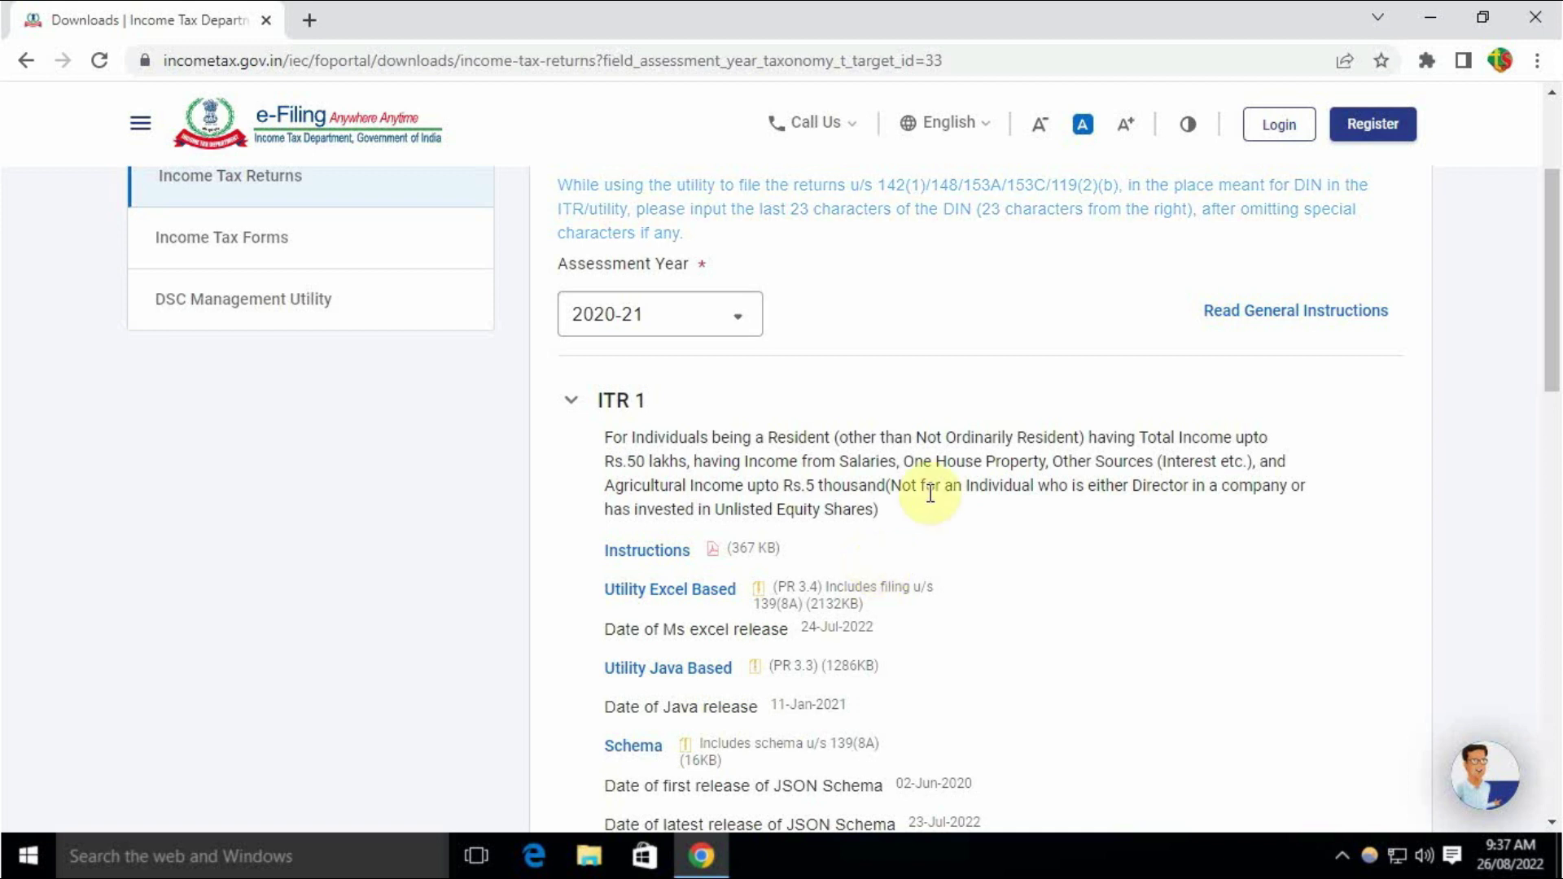
Set the assessment year for the income tax return downloads to 2021-22
click(684, 325)
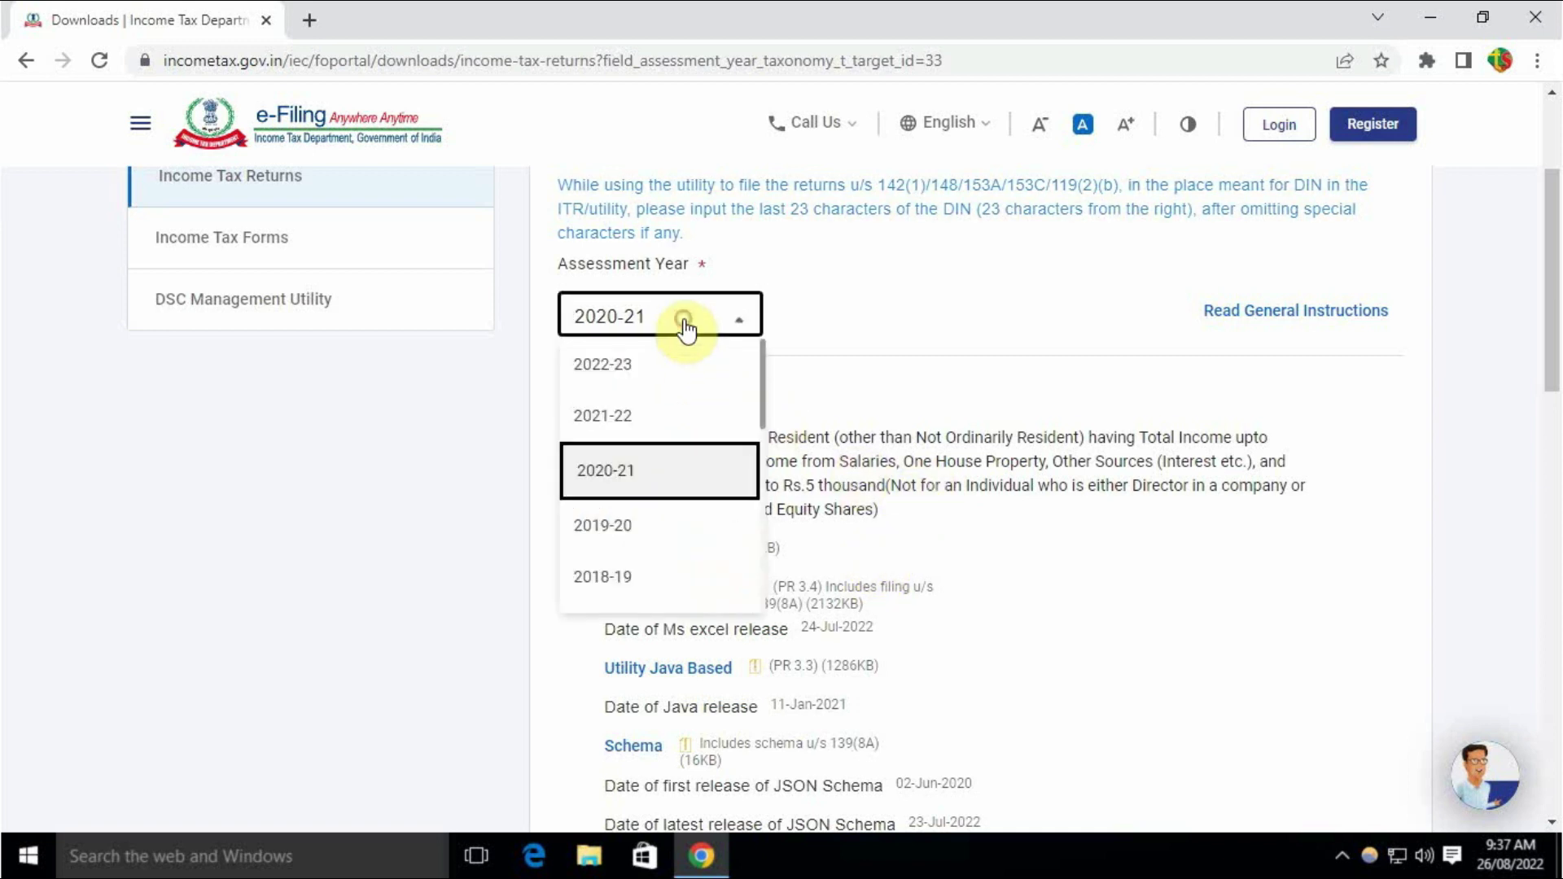
click(645, 422)
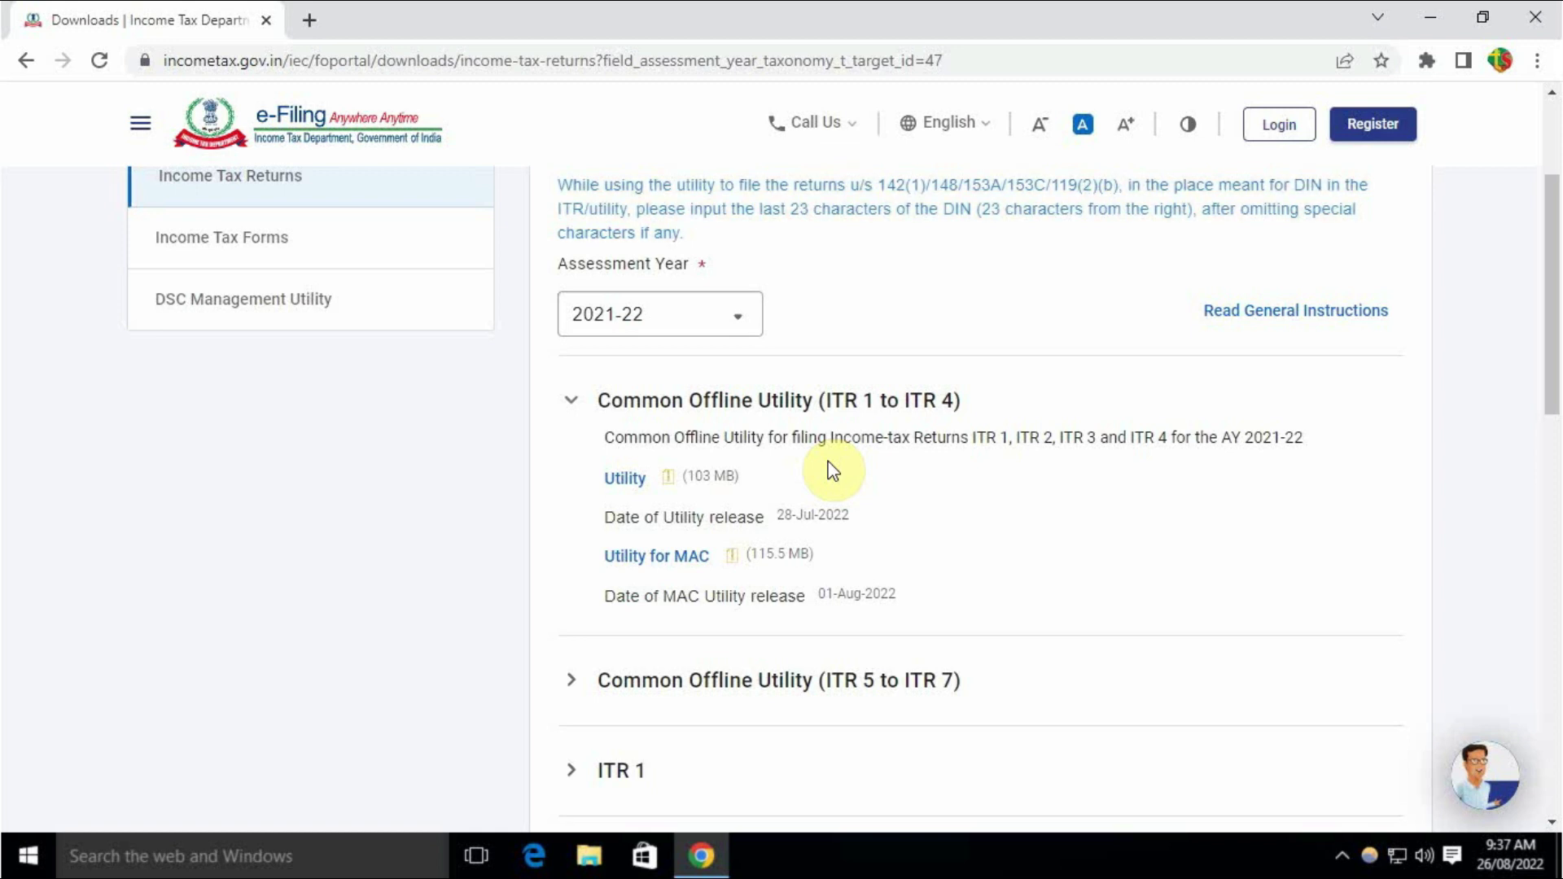
click(666, 312)
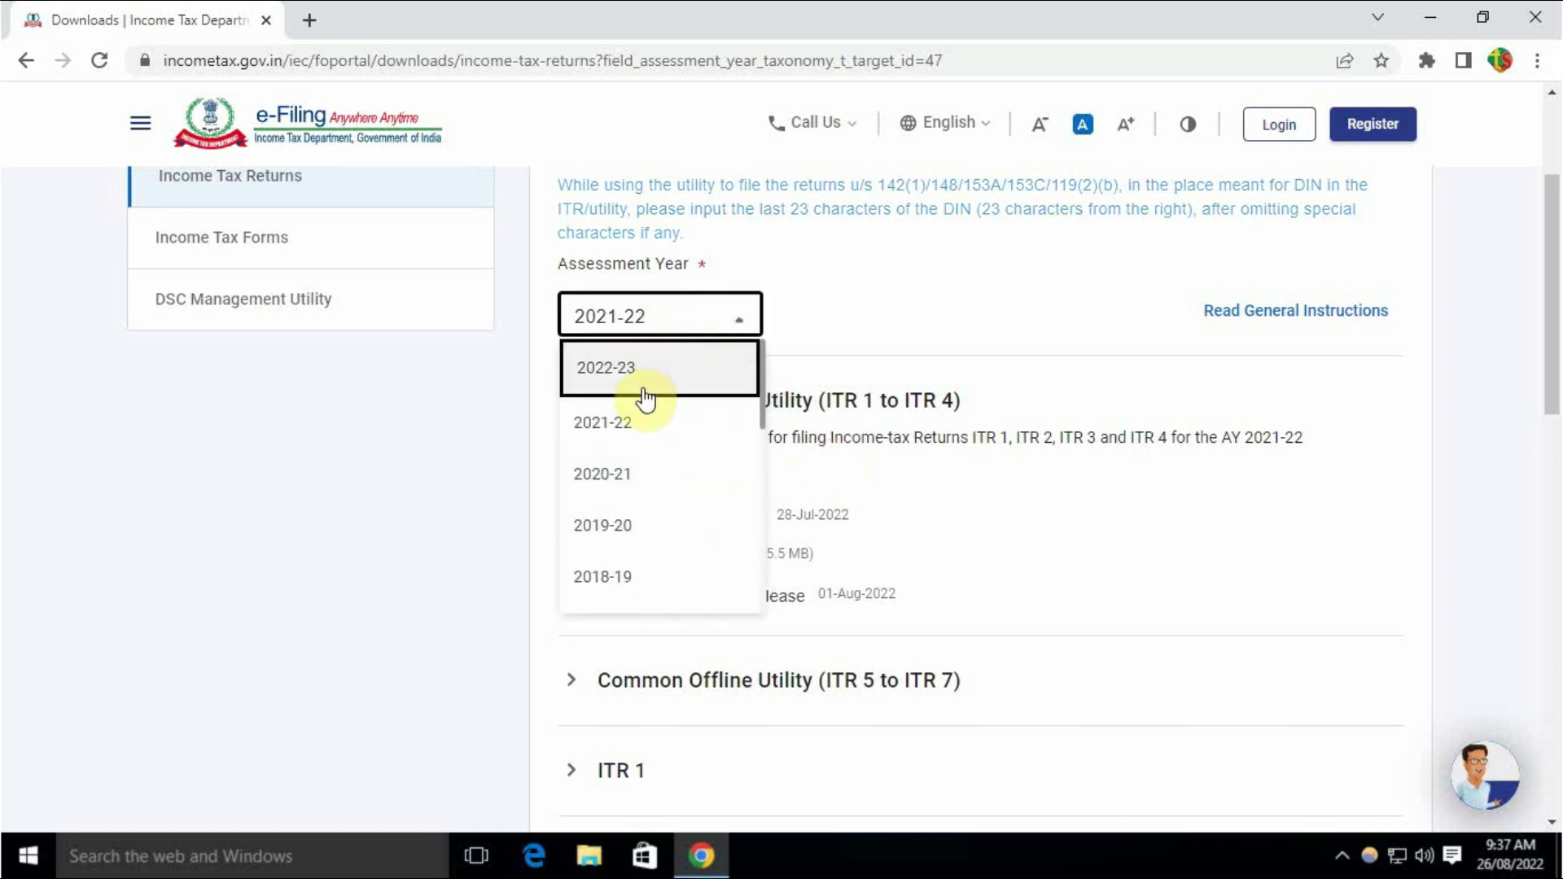
click(641, 423)
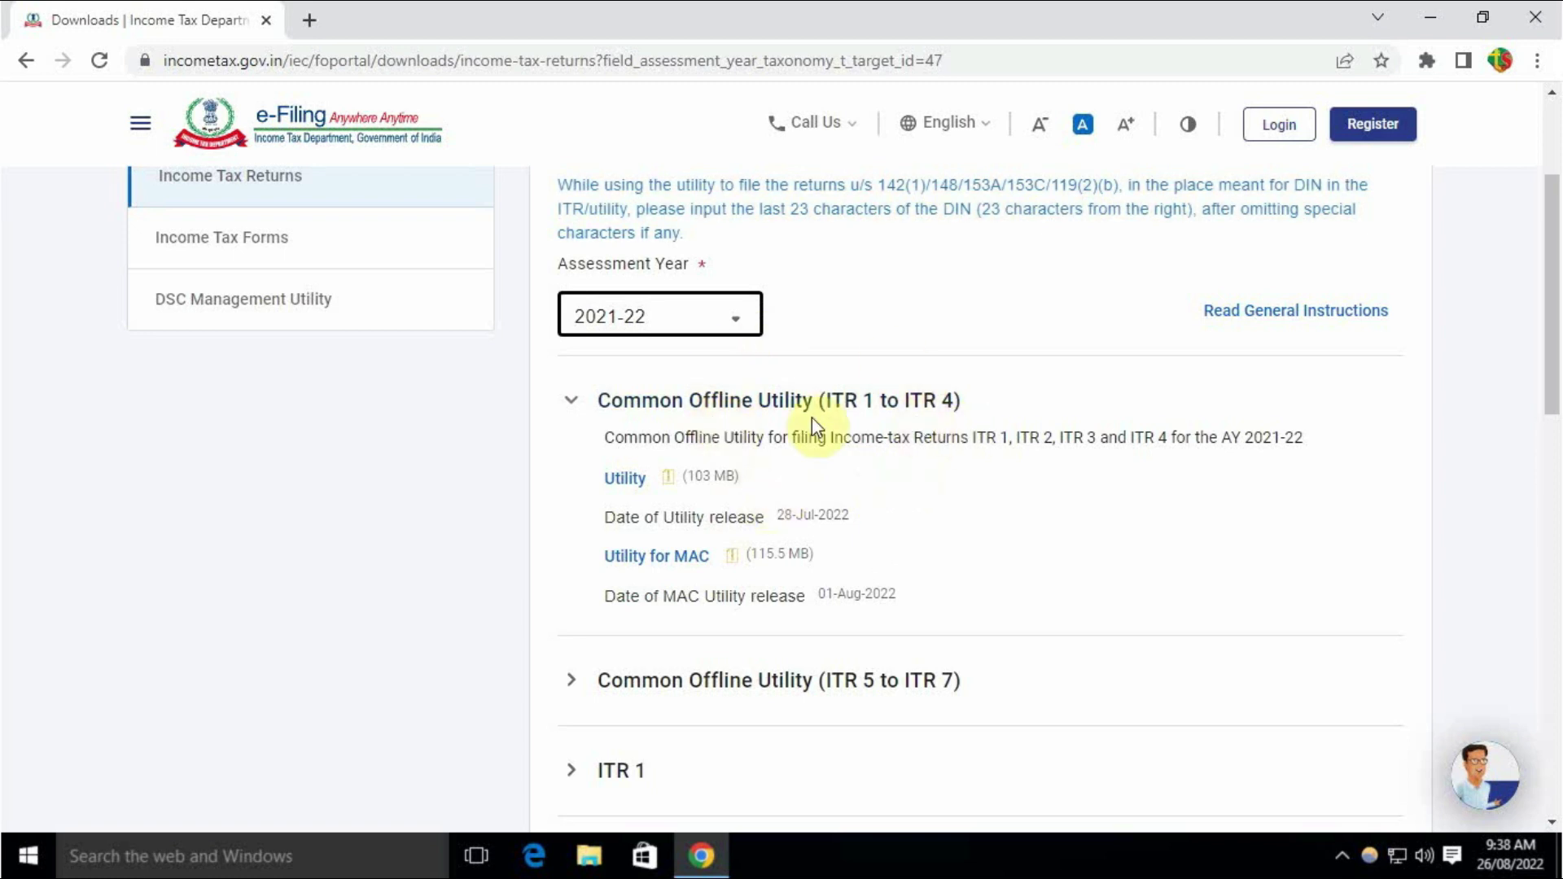
Expand the ITR 1 section in the 2021-22 downloads to show its Excel-based utility
scroll(745, 505, down, 3)
scroll(757, 534, up, 5)
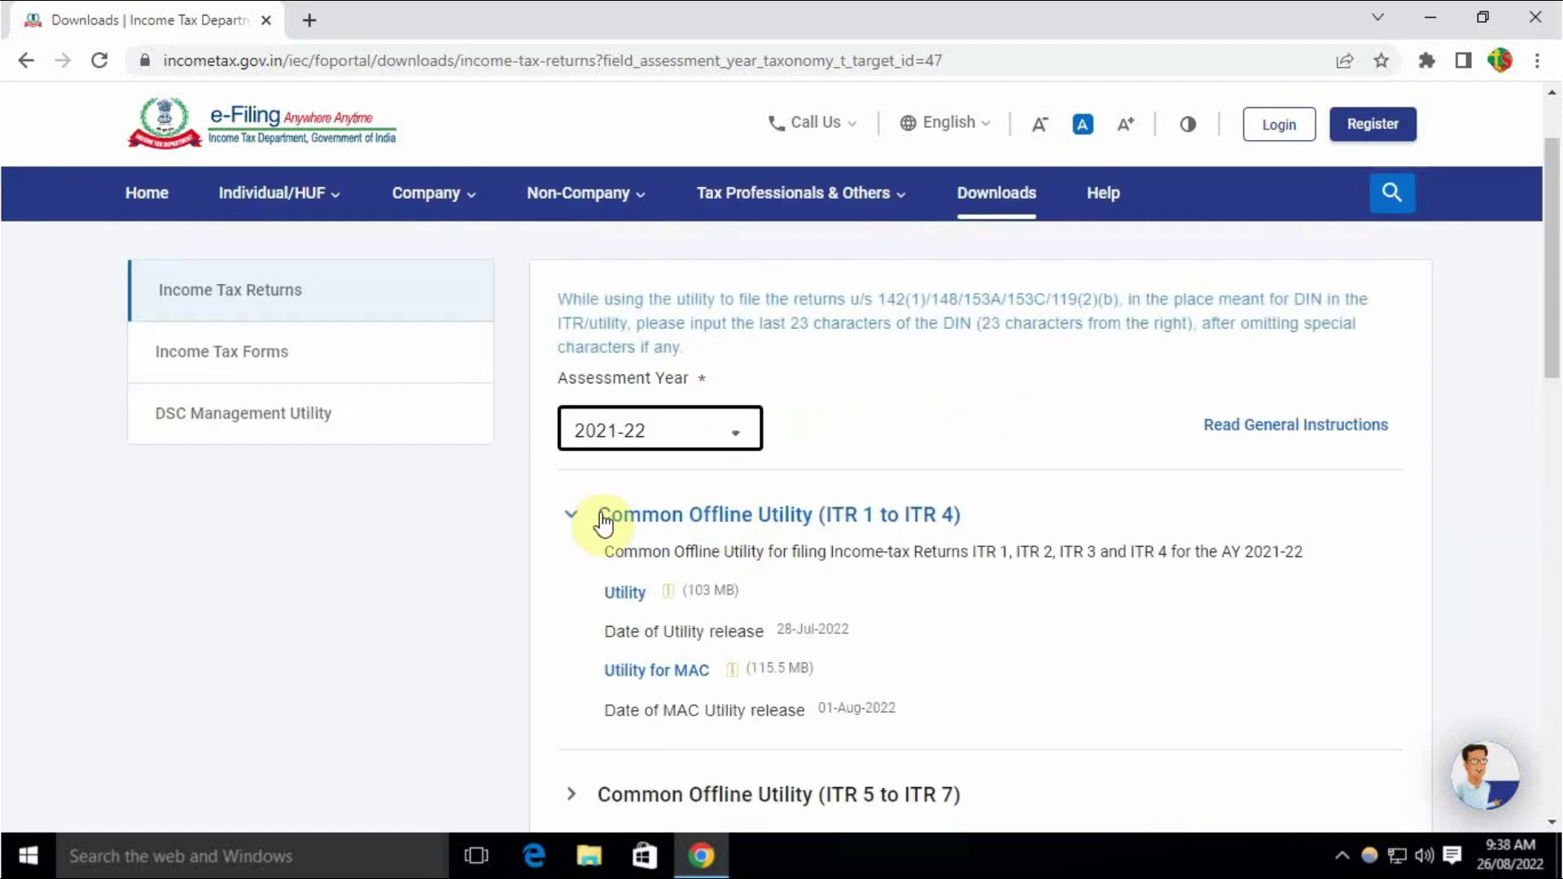
scroll(920, 519, down, 4)
click(623, 544)
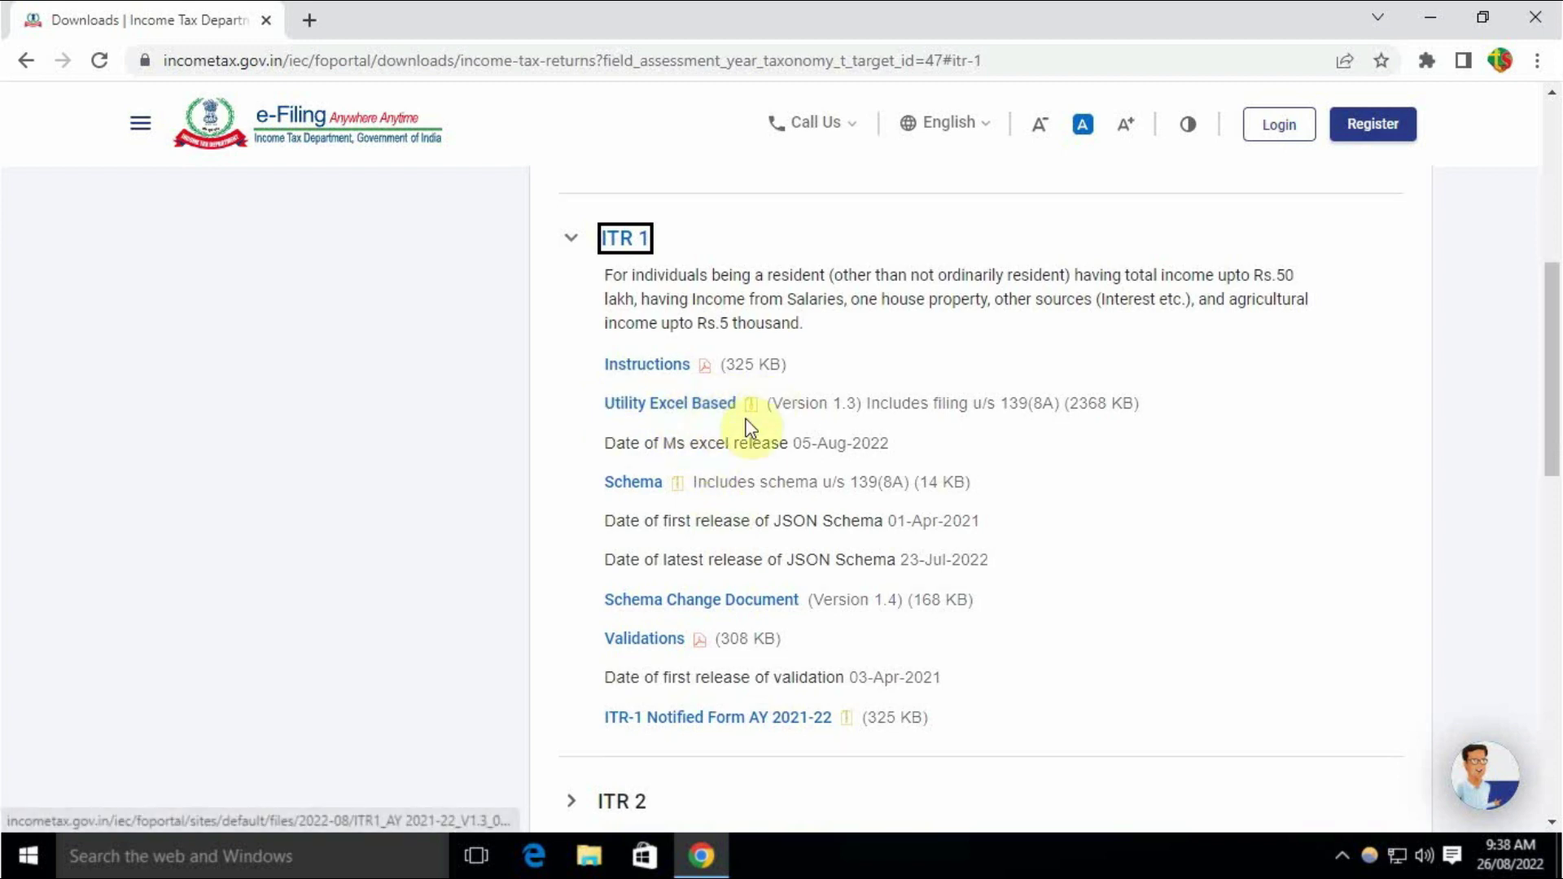
In File Explorer, open the ITR1_AY 2021-22_V1.3 workbook from F:\Youtube Post\Aug 2022\itr back date\ITR1_AY 2021-22_V1.3_0
click(604, 859)
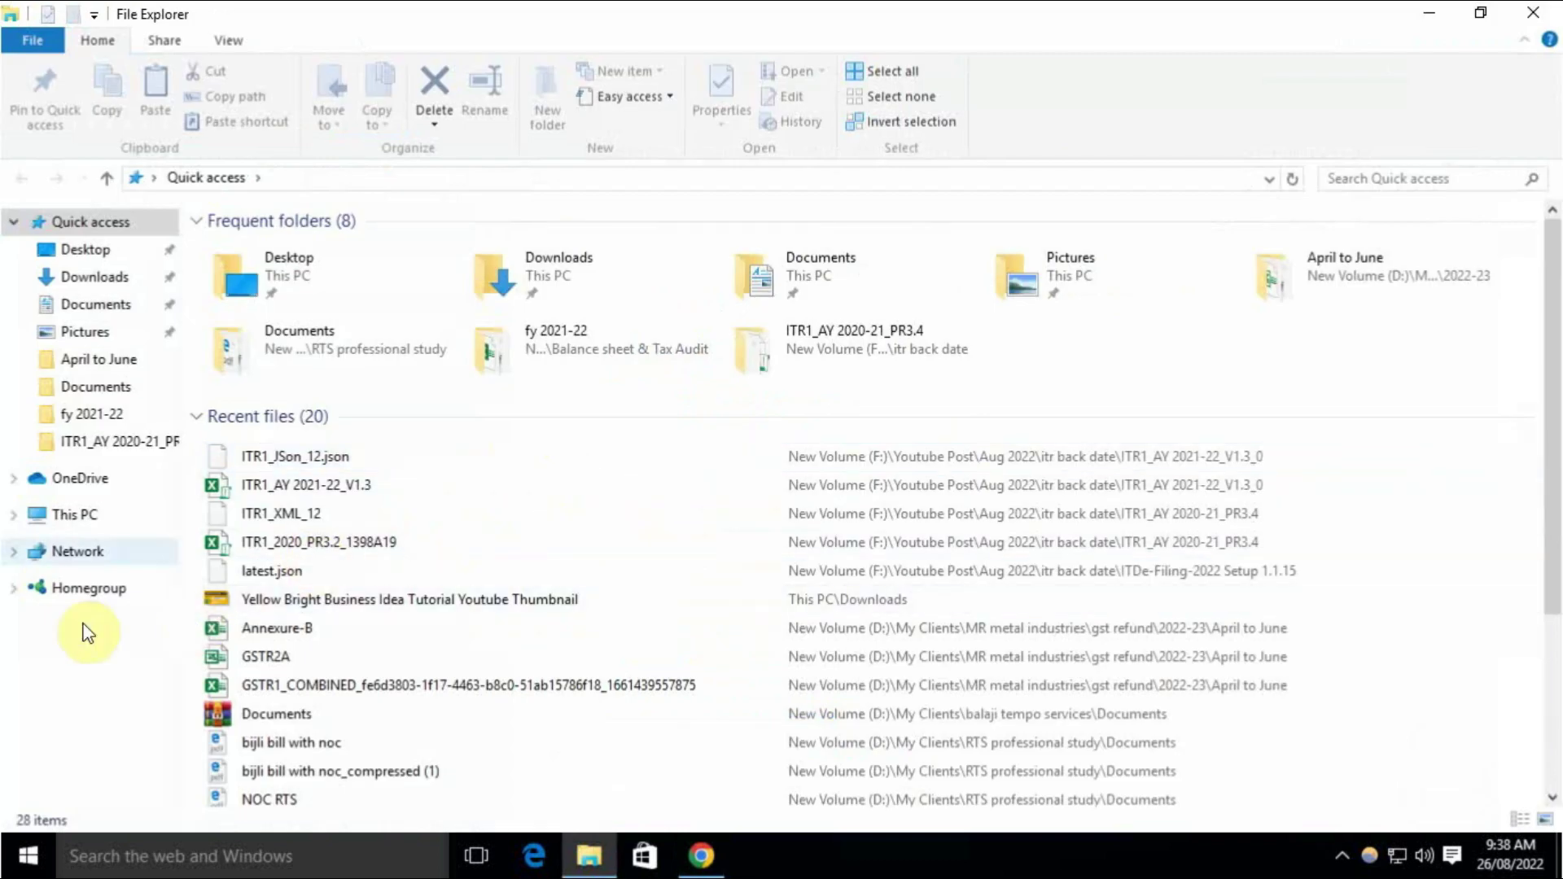
click(114, 517)
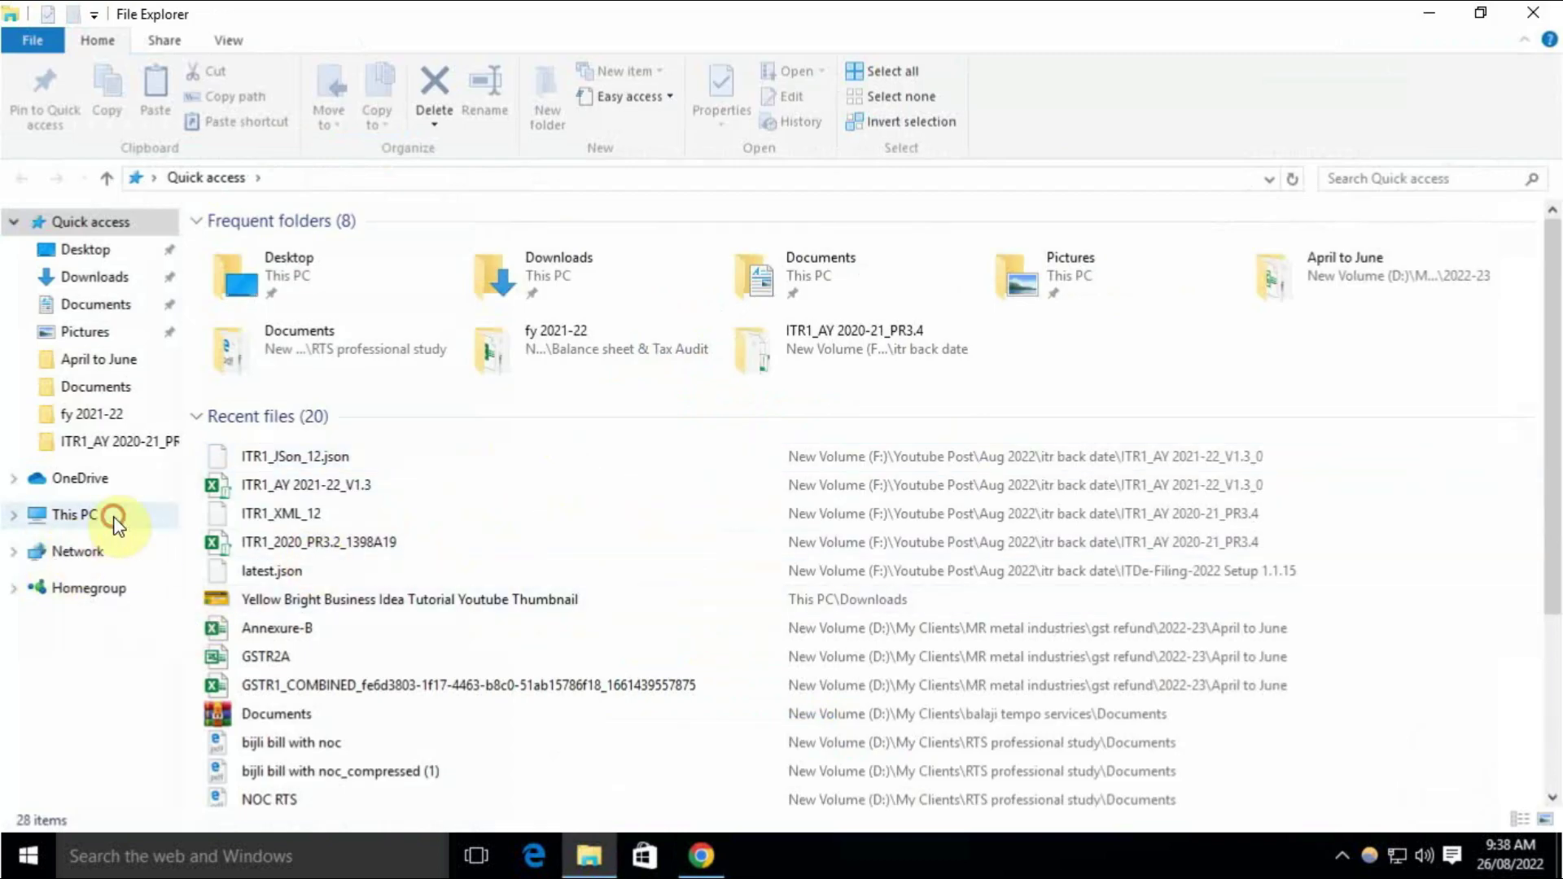
double_click(1234, 418)
double_click(342, 248)
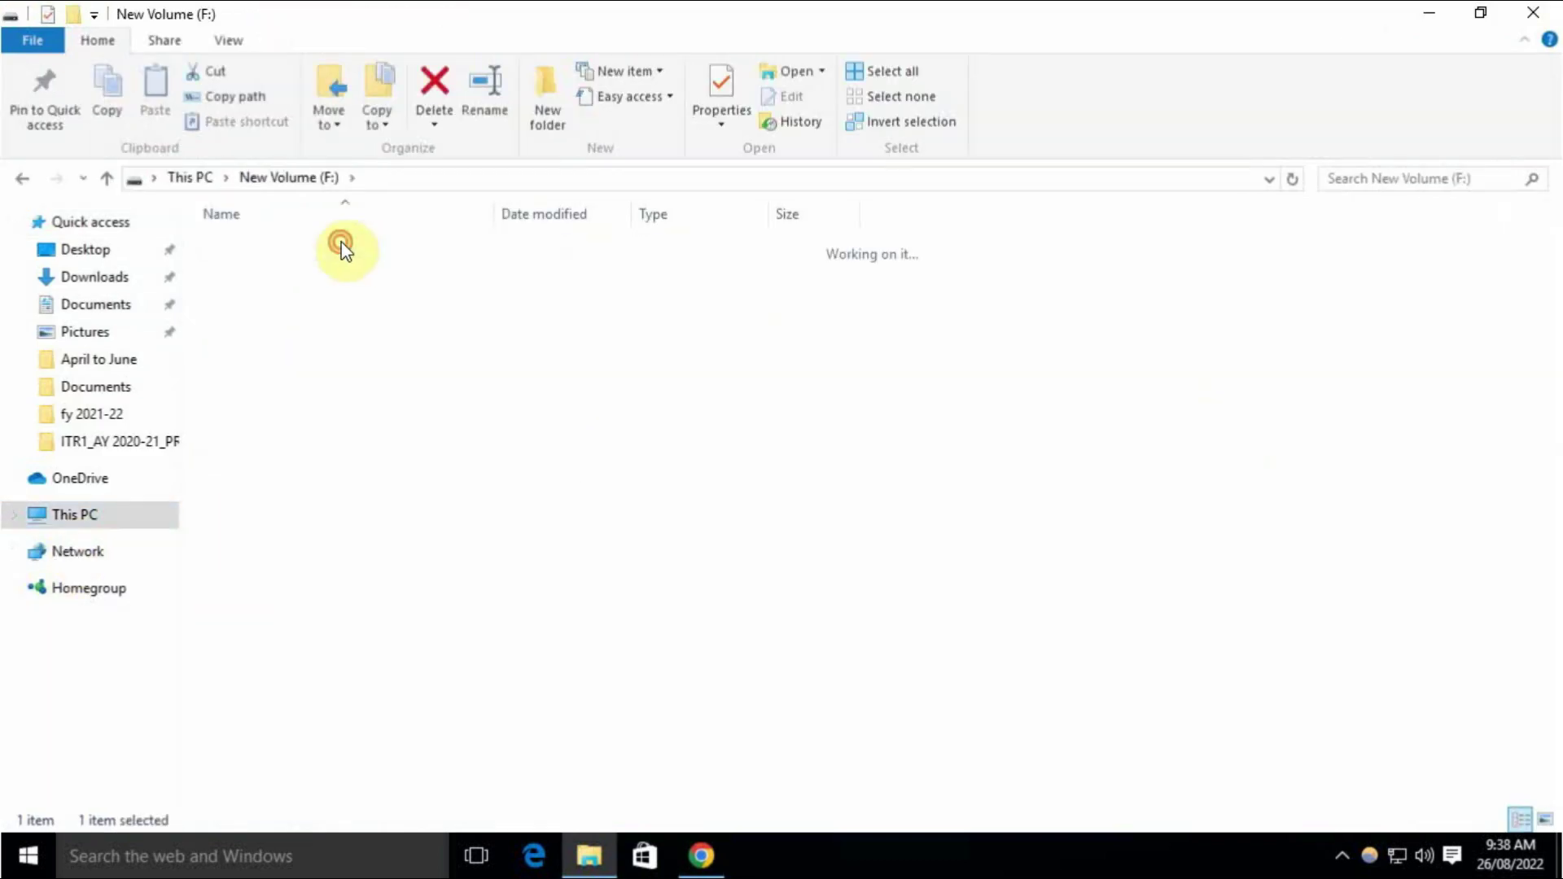
double_click(259, 251)
double_click(324, 249)
double_click(378, 285)
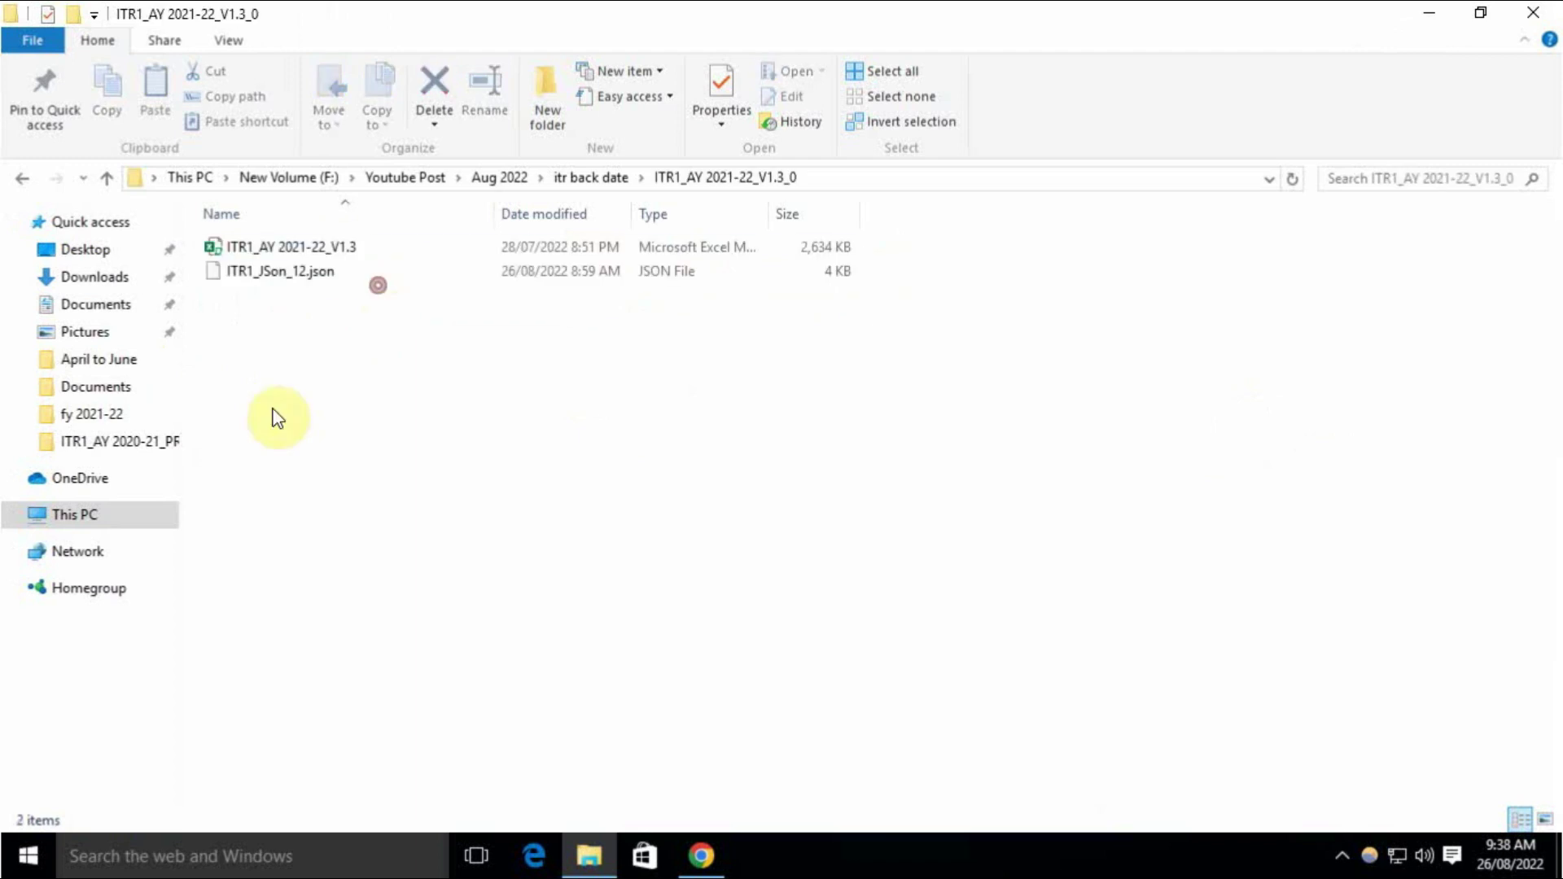
double_click(339, 247)
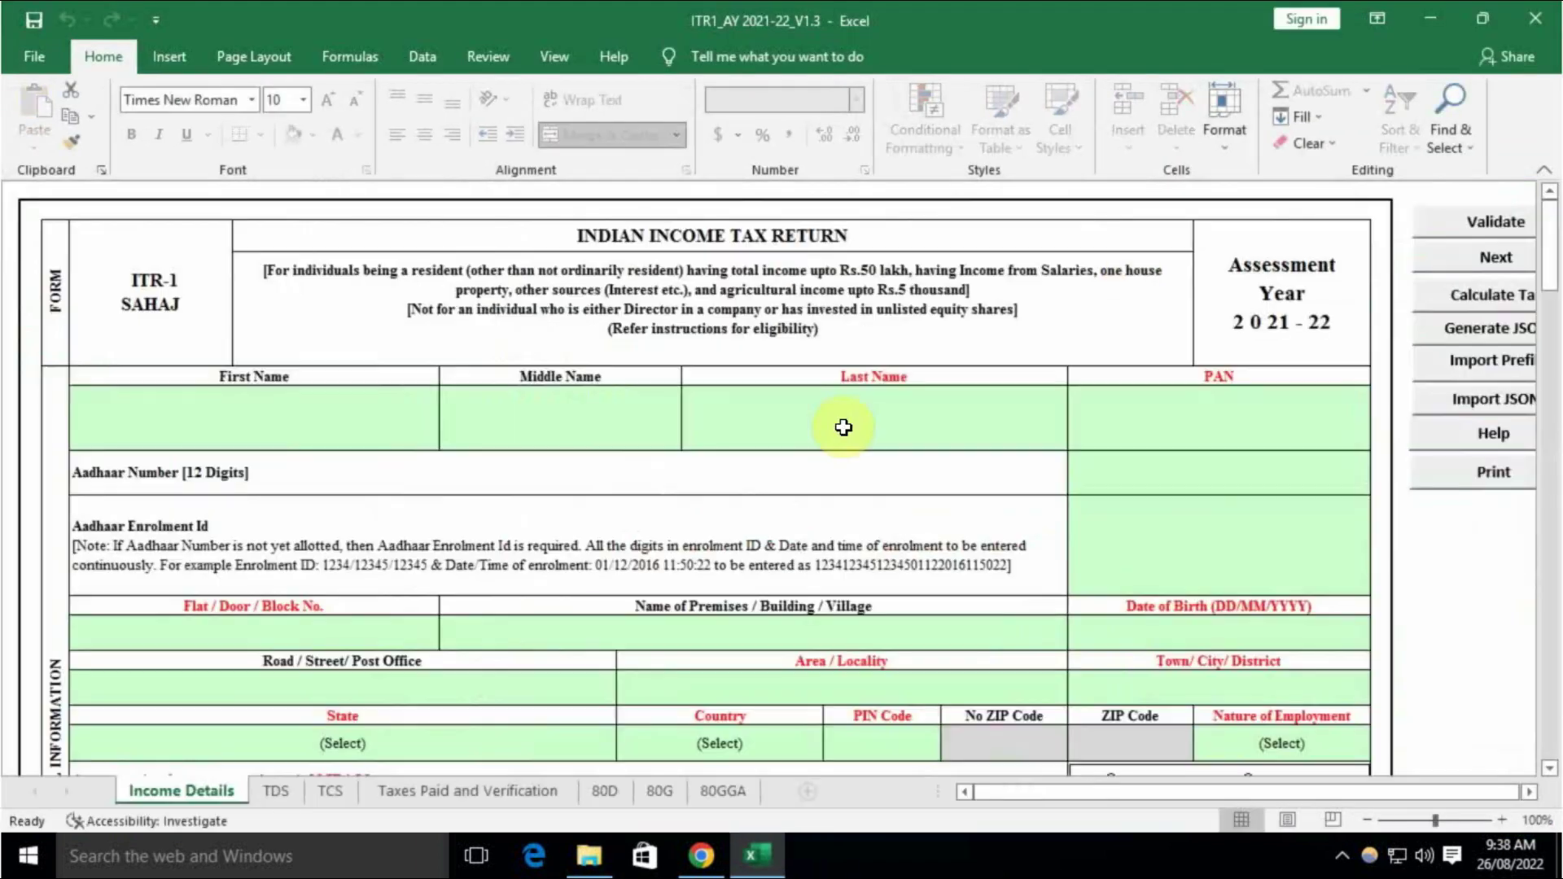
Start a JSON import in the ITR-1 form and confirm that the utility is blank
scroll(1068, 432, down, 2)
scroll(1064, 444, up, 2)
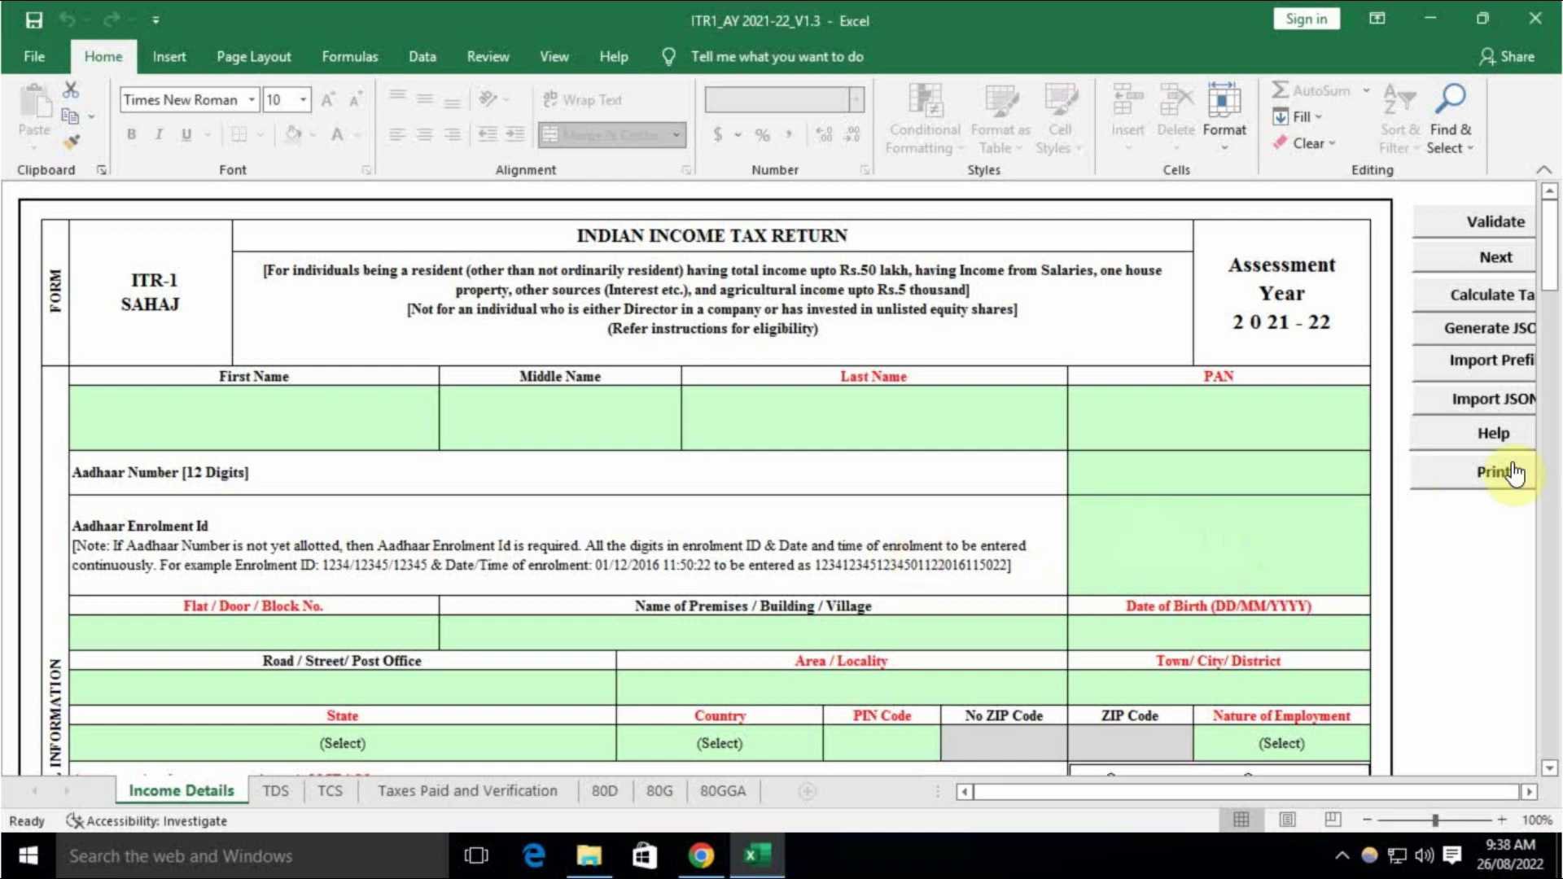
click(1516, 400)
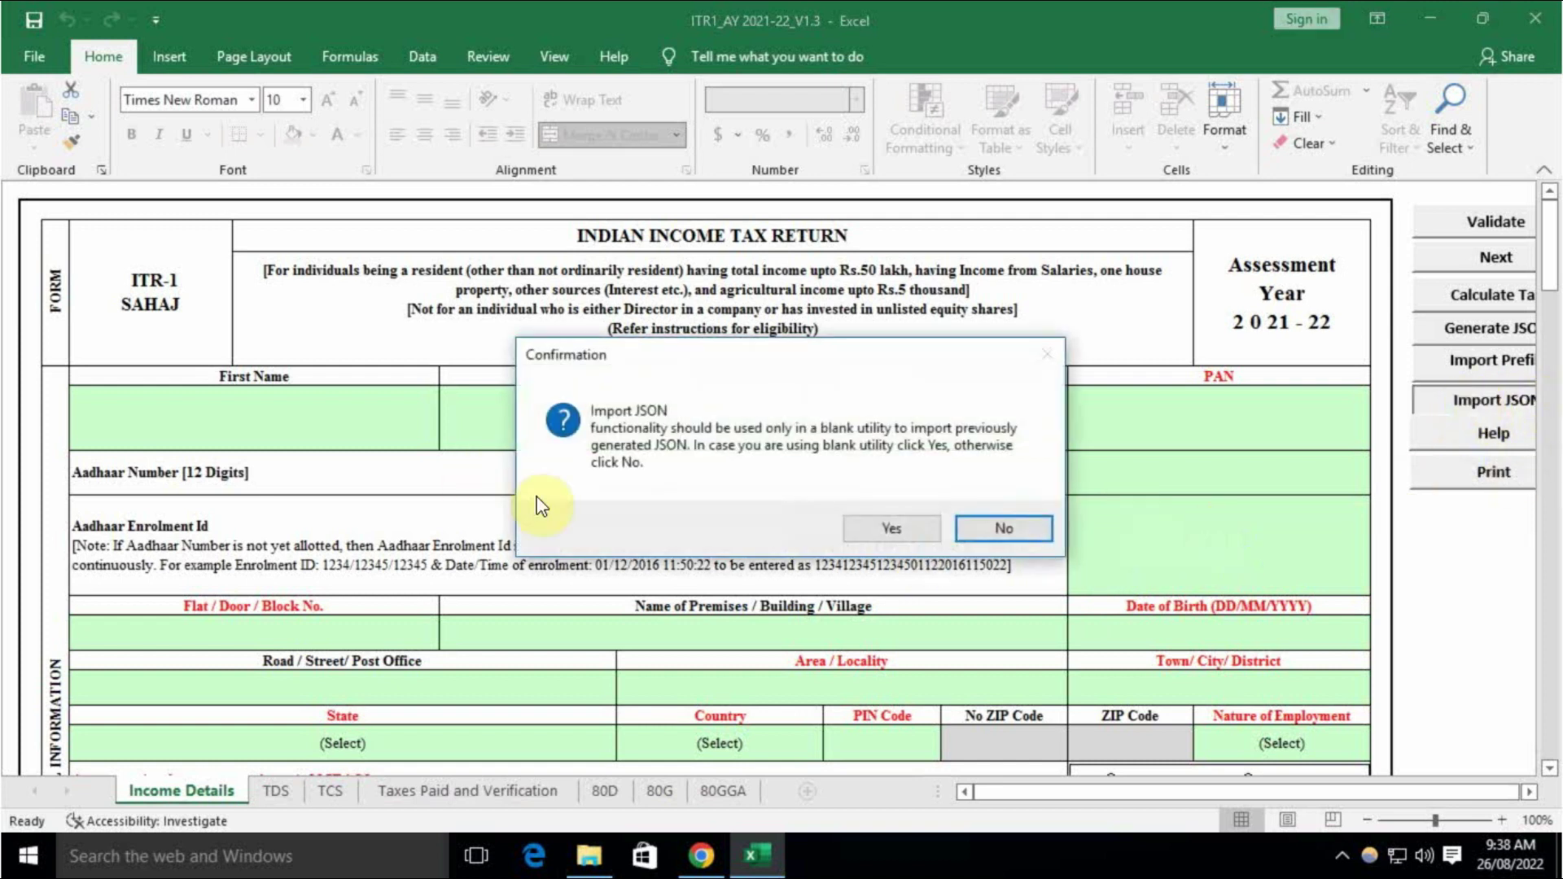
click(896, 529)
Import ITR1_JSon_12.json from F:\Youtube Post\Aug 2022\itr back date\ITR1_AY 2021-22_V1.3_0 and dismiss the resulting alert
scroll(106, 309, down, 3)
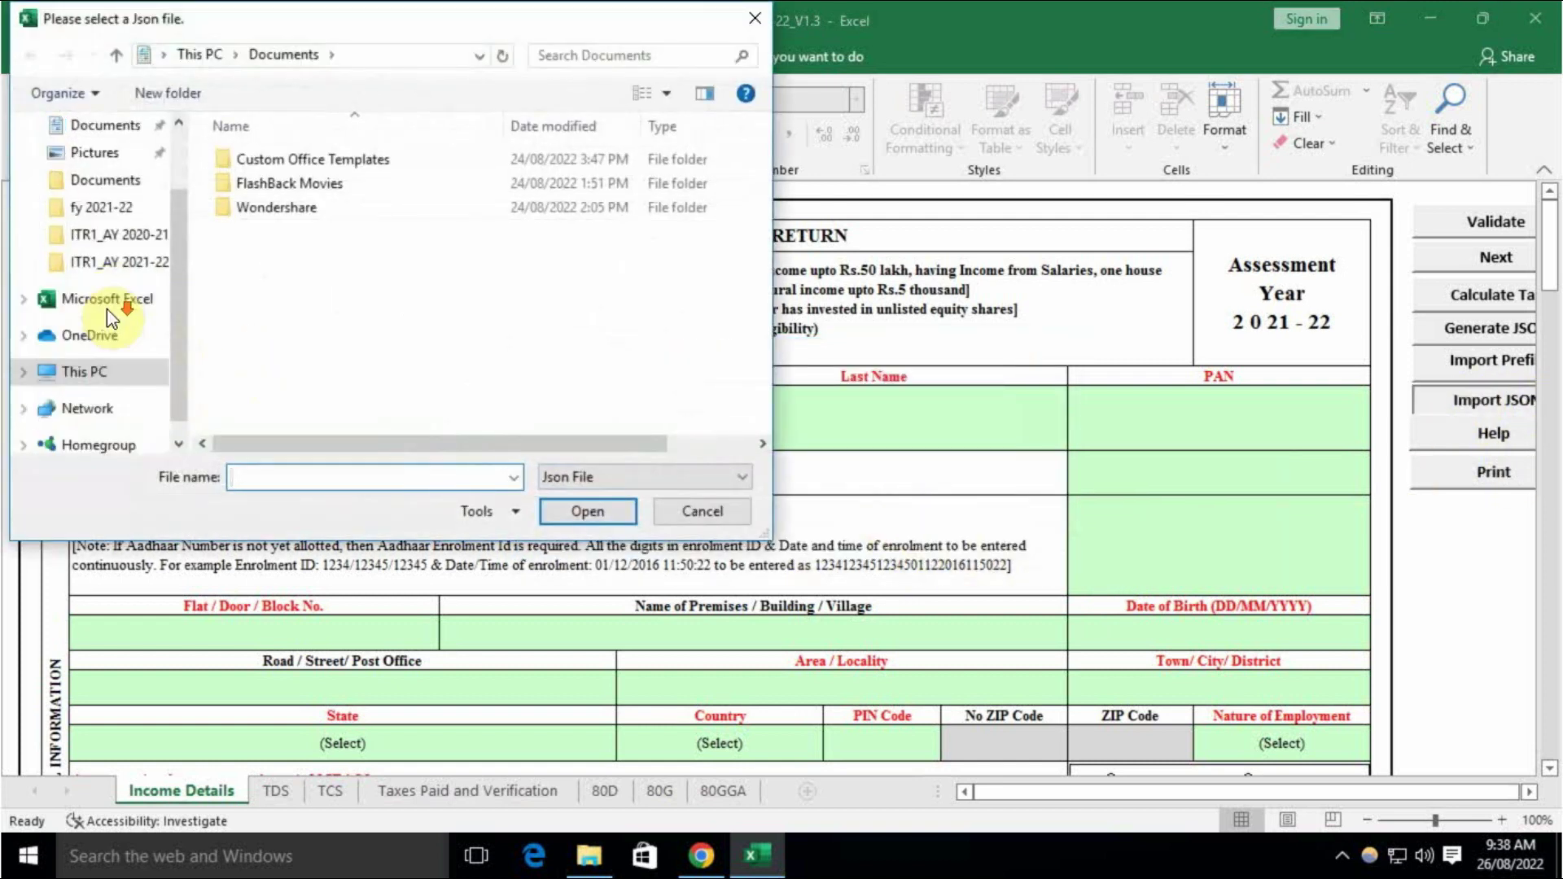
click(82, 344)
scroll(407, 317, down, 5)
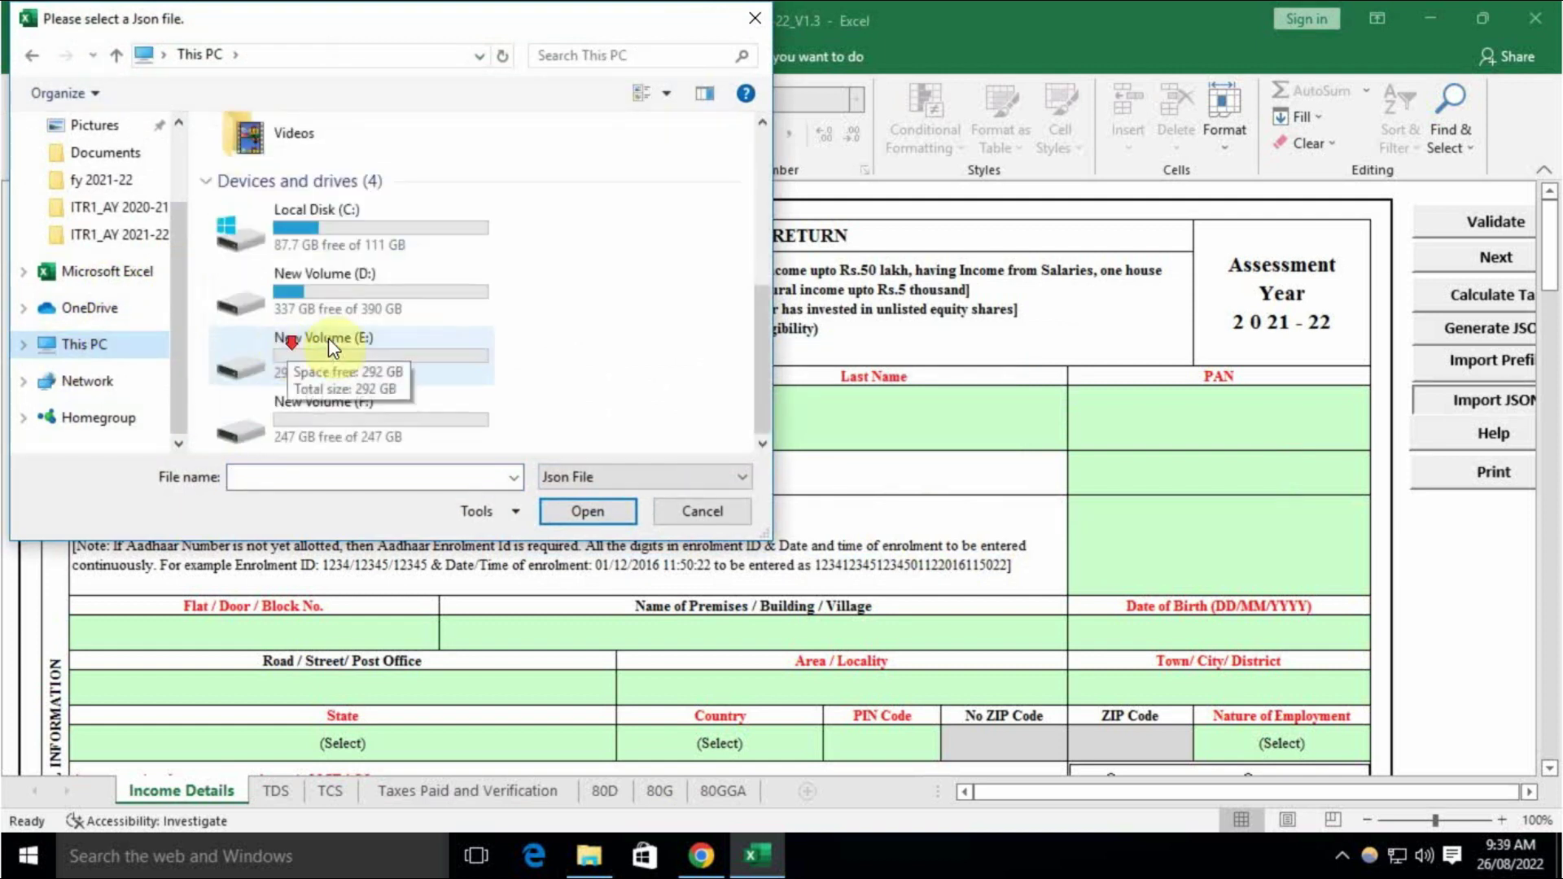
double_click(348, 417)
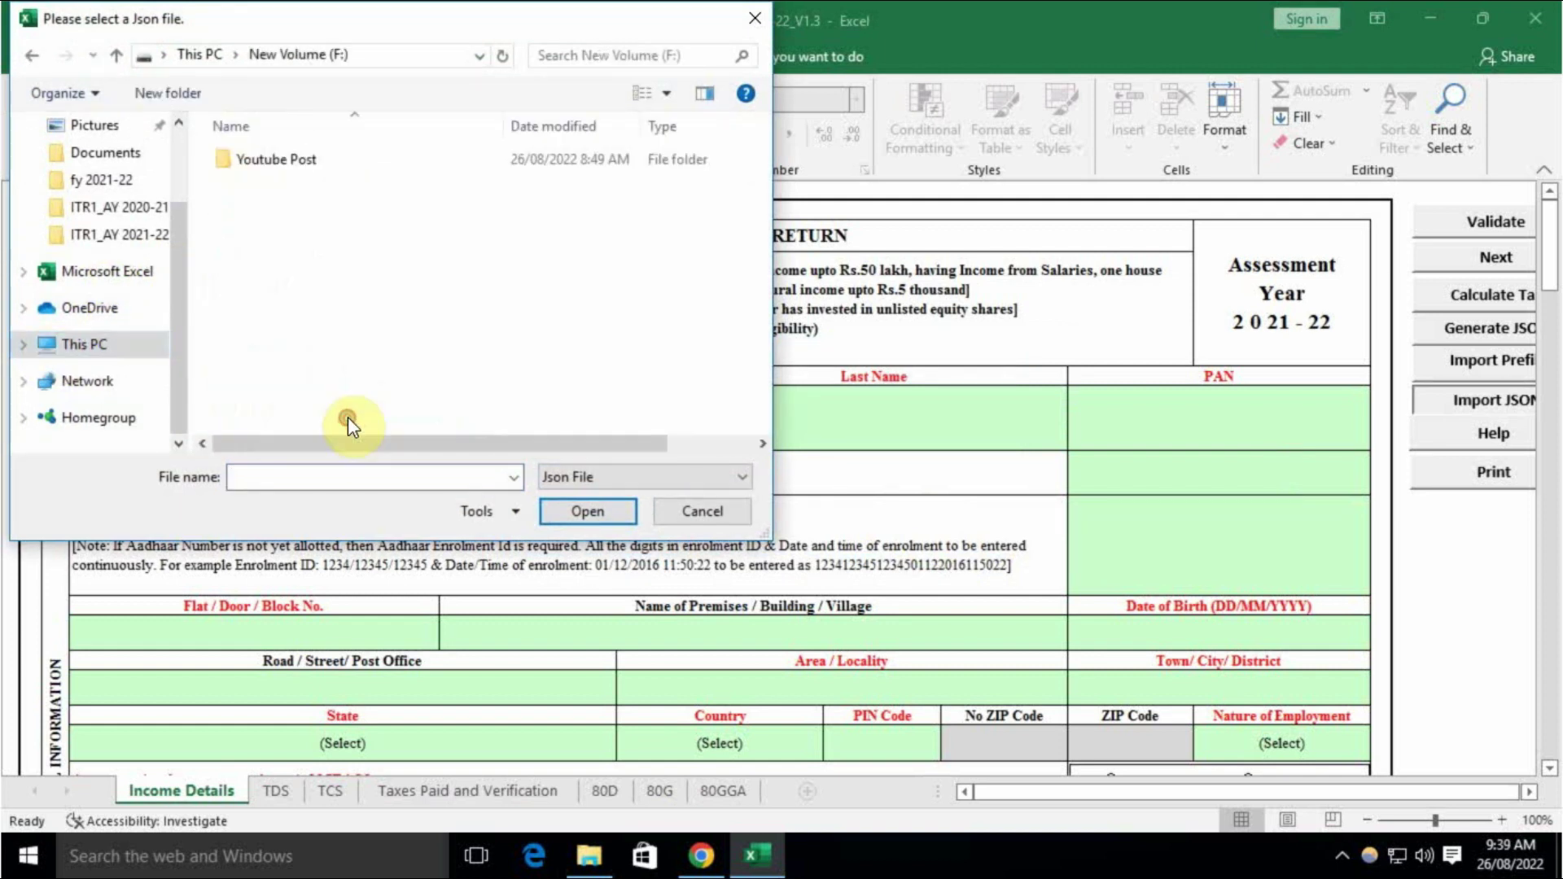
double_click(341, 168)
double_click(373, 159)
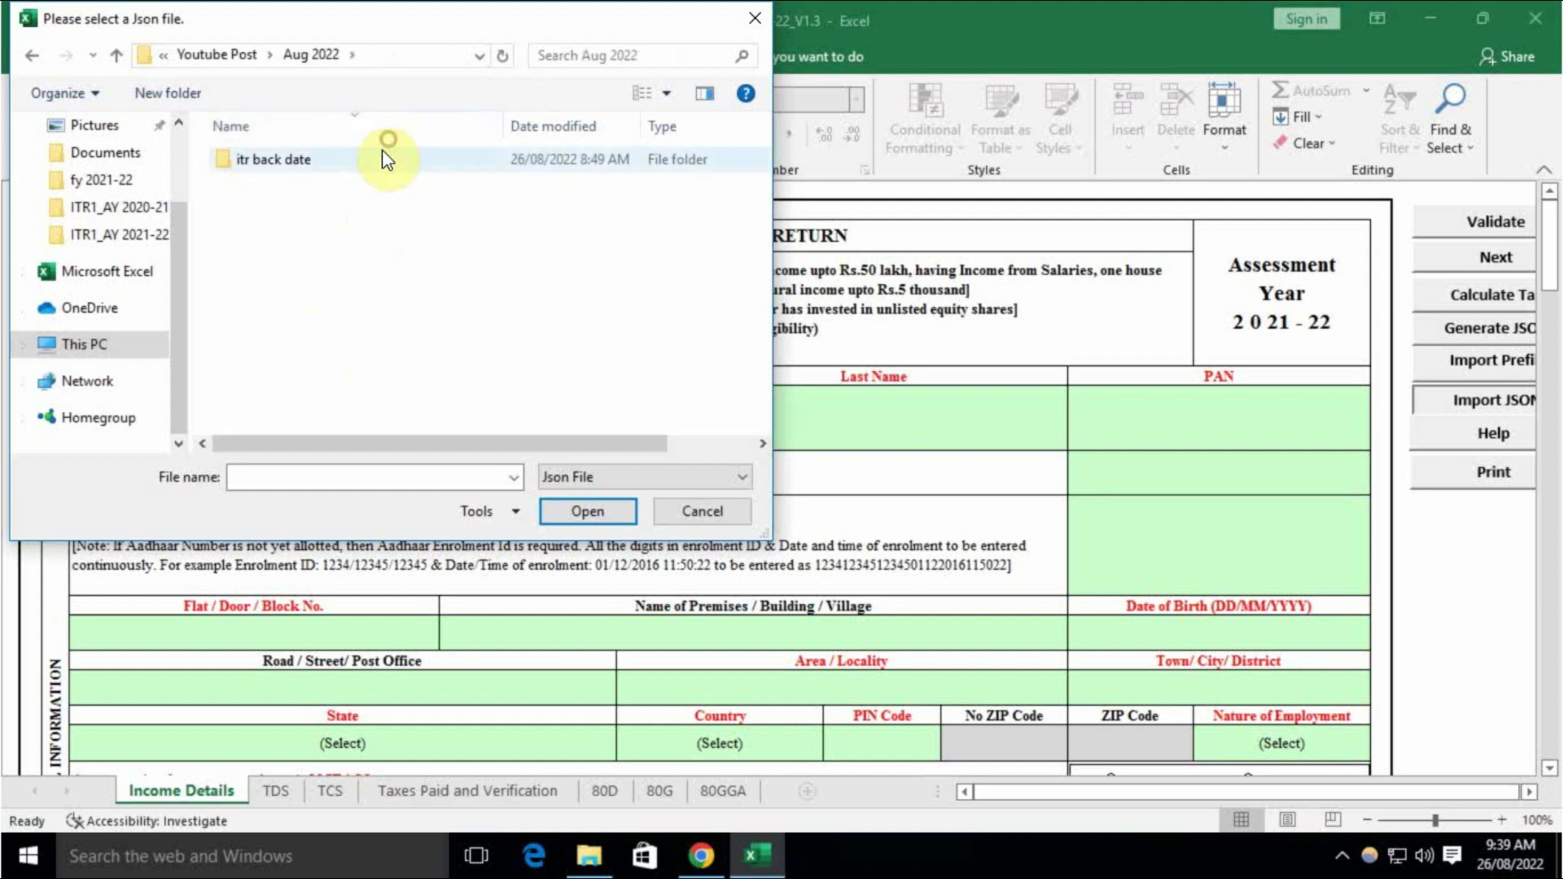
double_click(379, 159)
double_click(387, 210)
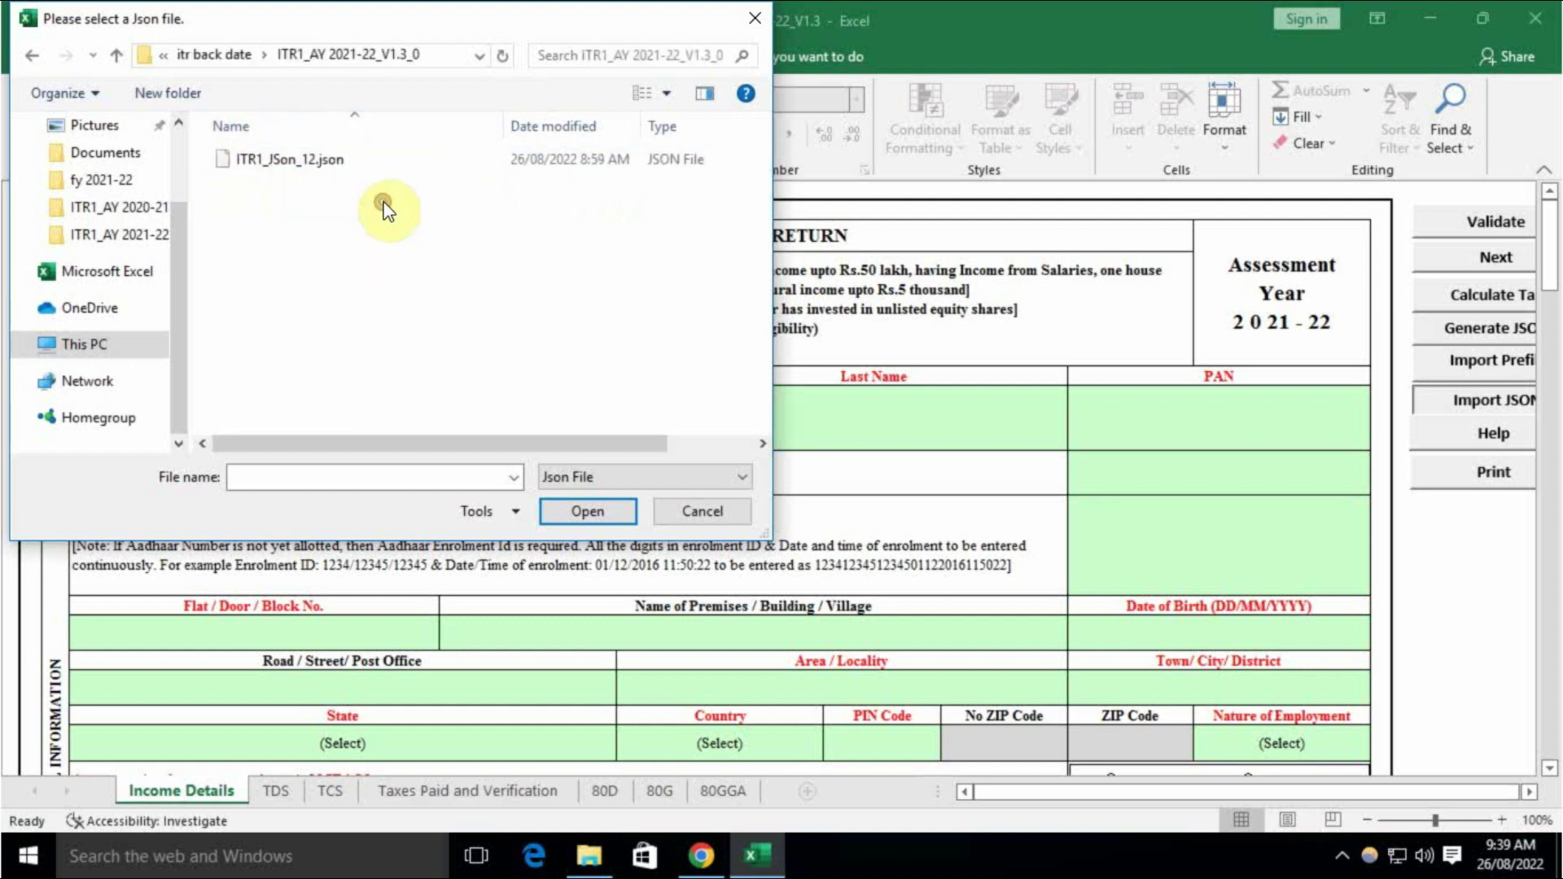
click(339, 163)
click(572, 518)
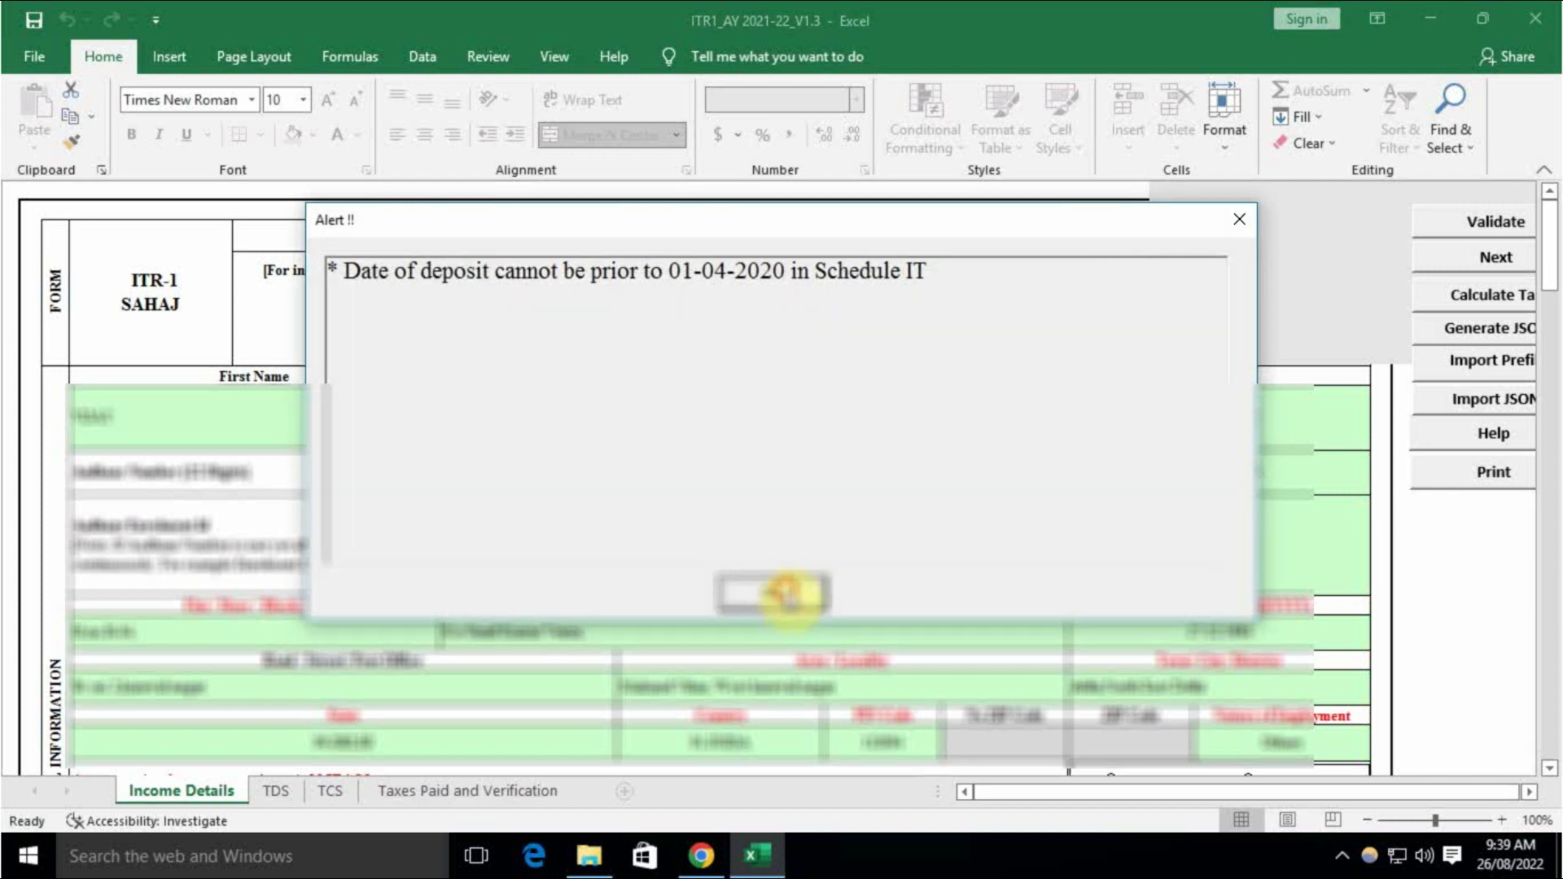
click(787, 596)
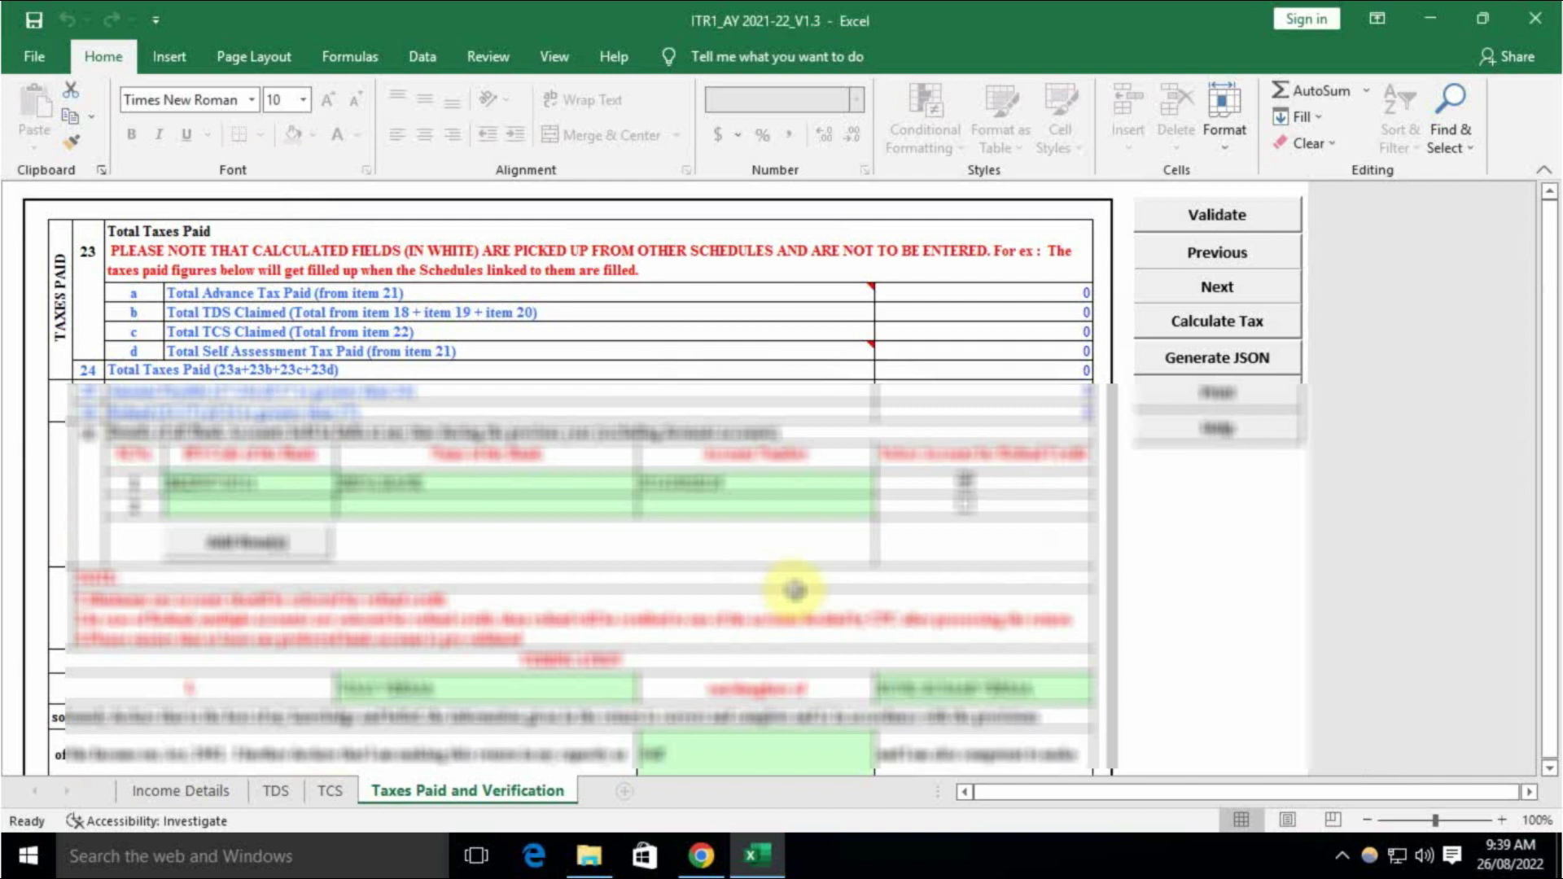
Answer NO to opting for the new tax regime u/s 115BAC on the Income Details sheet and confirm the change
scroll(935, 558, down, 10)
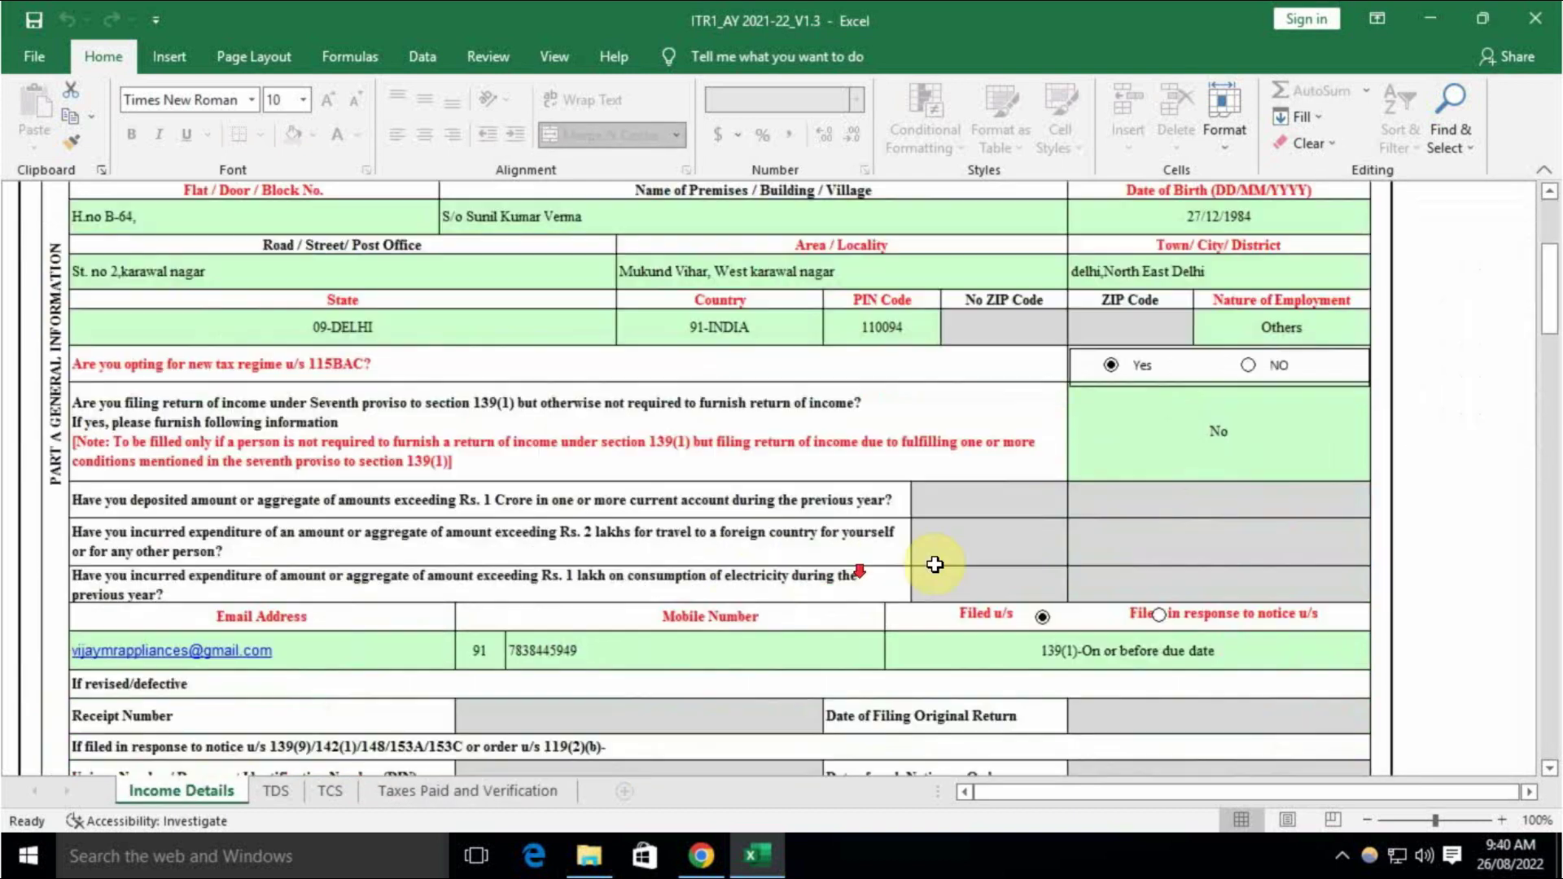
scroll(719, 564, down, 5)
scroll(719, 565, up, 2)
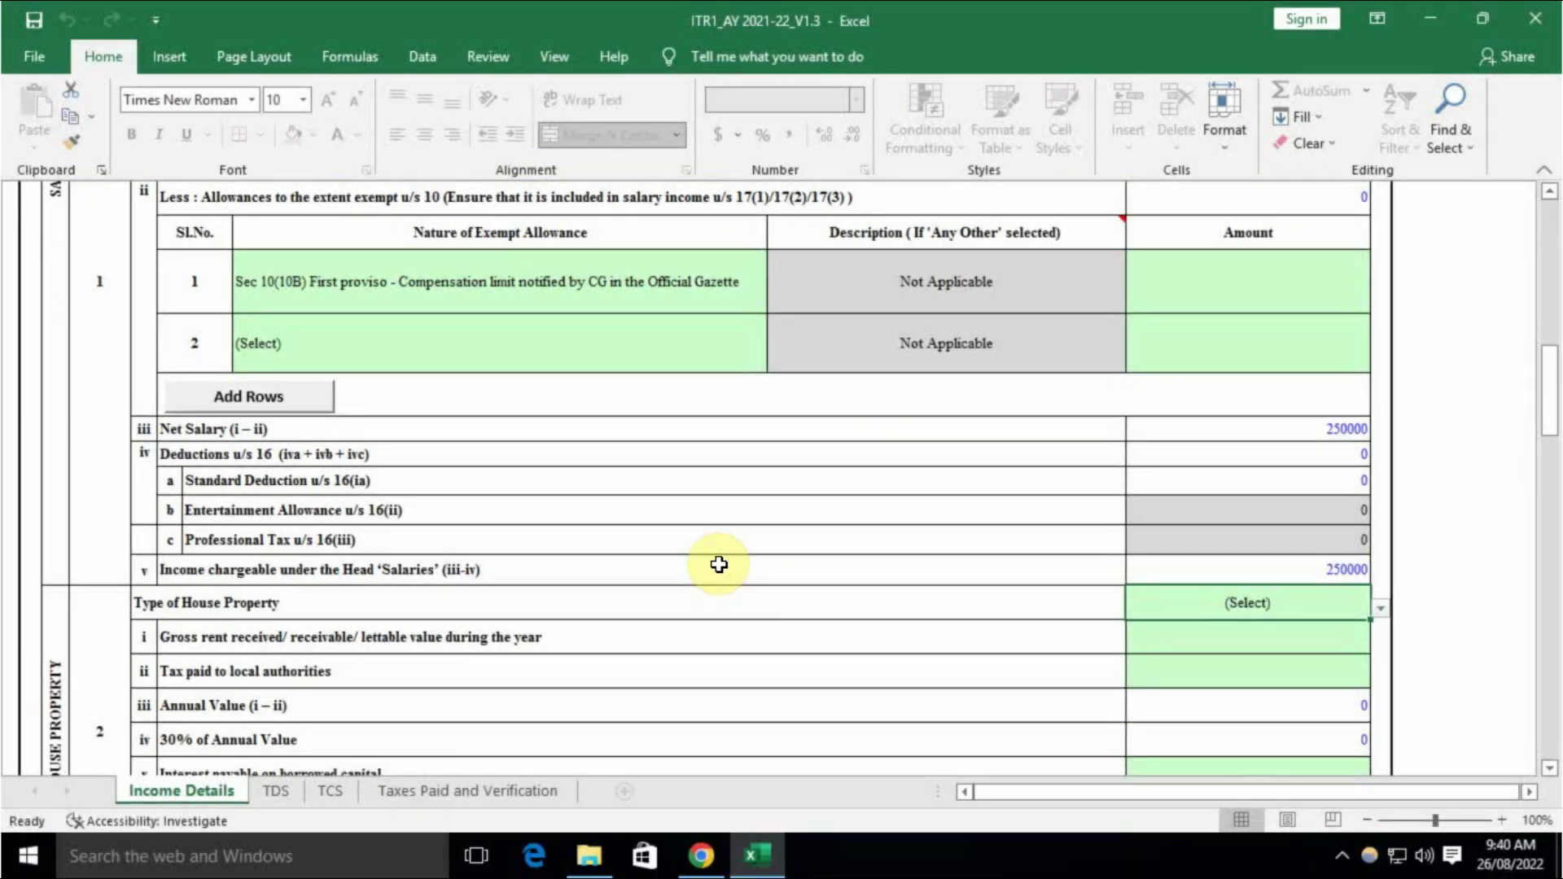
scroll(718, 564, up, 10)
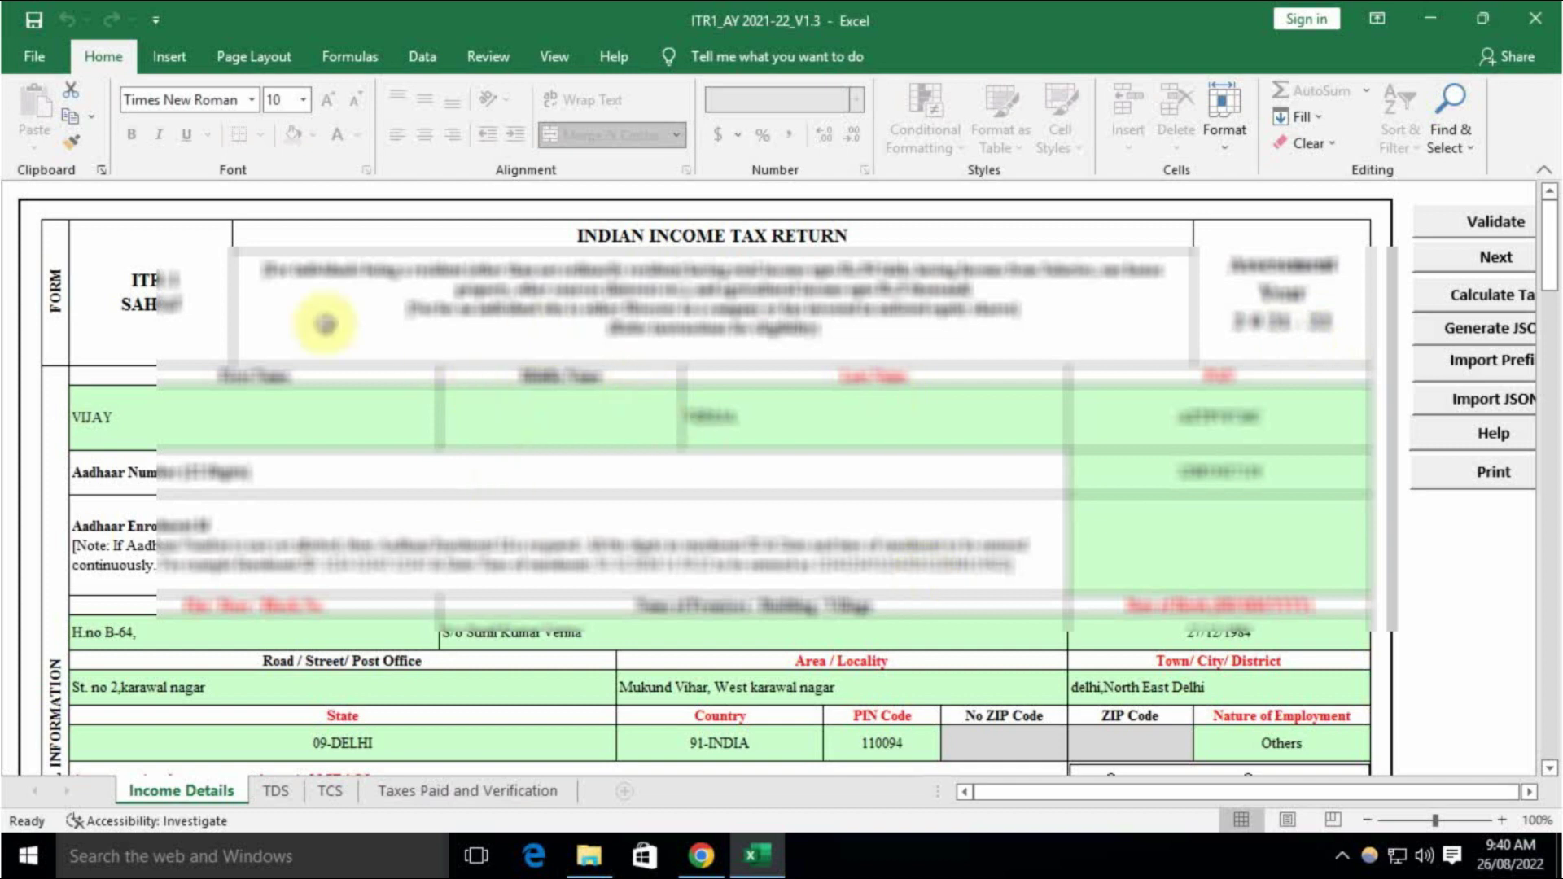
scroll(1104, 447, down, 5)
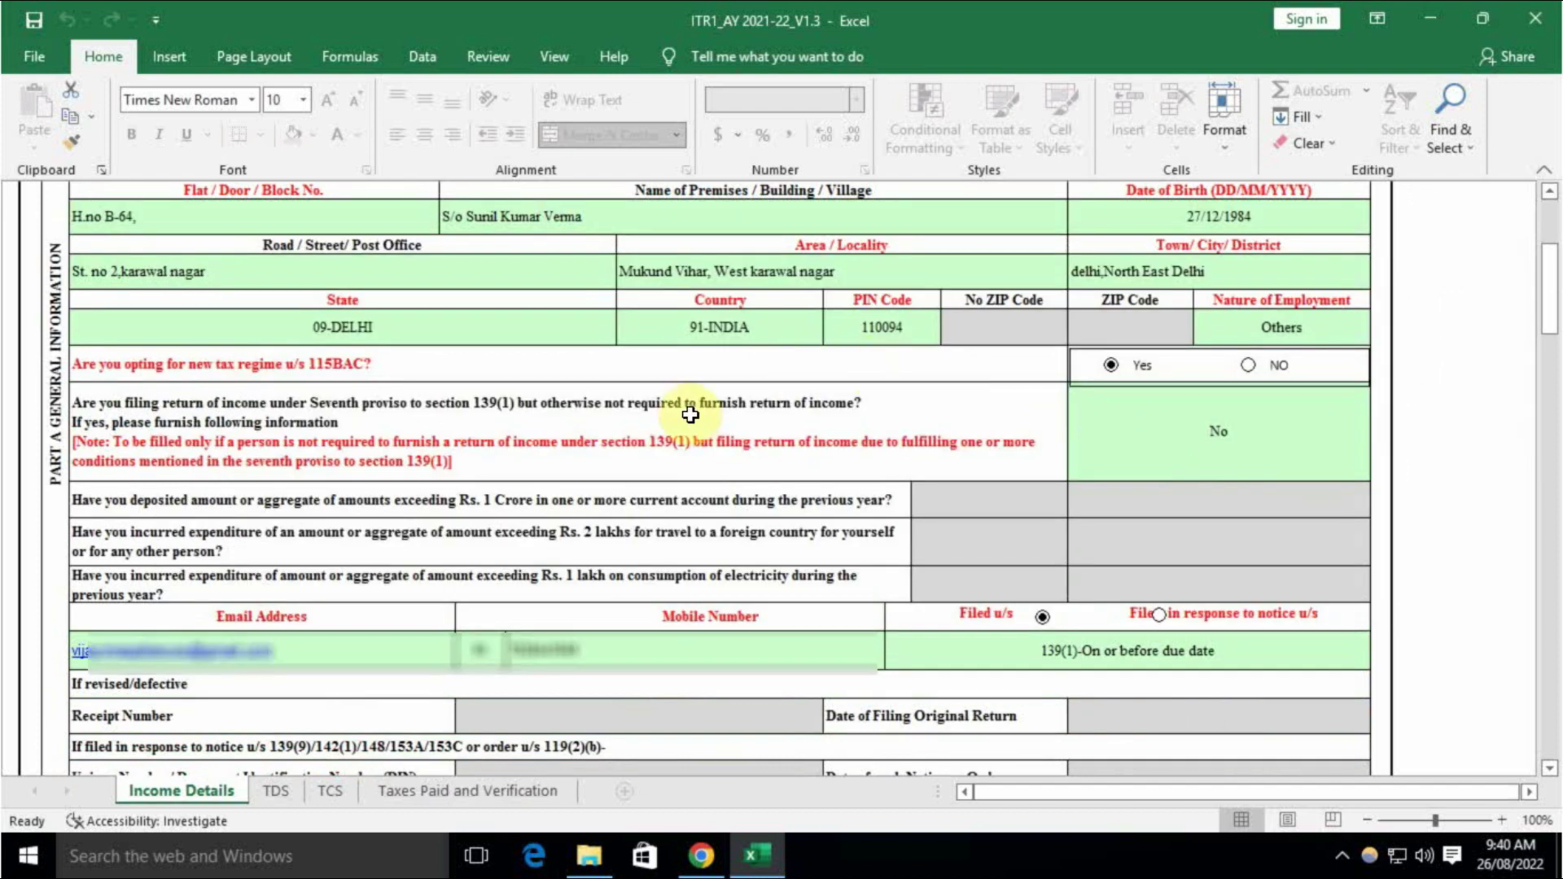
click(1294, 341)
click(1241, 413)
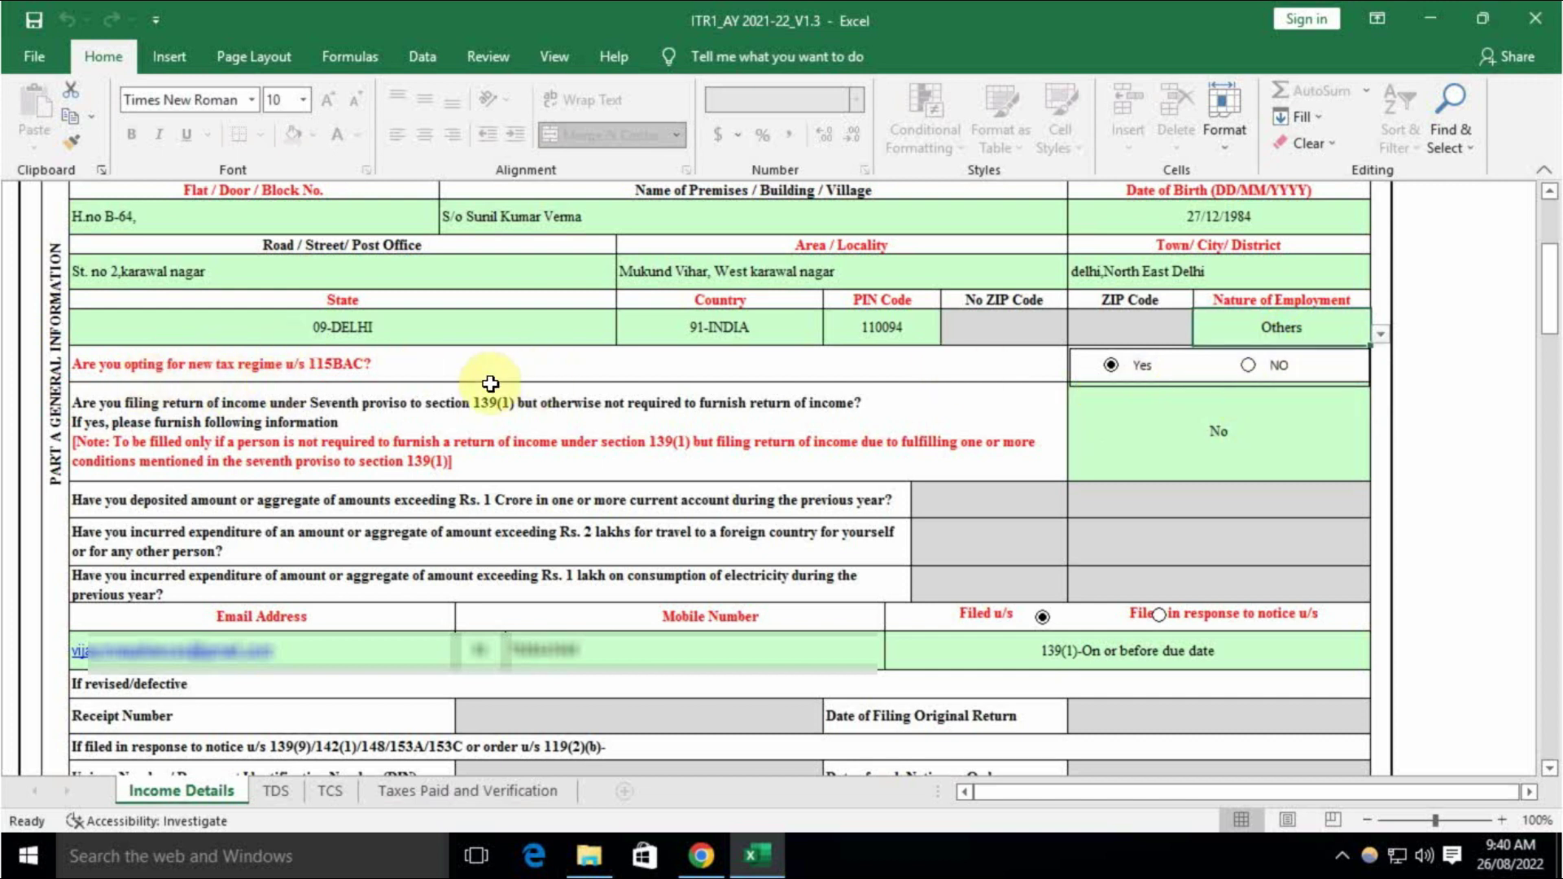
click(1245, 367)
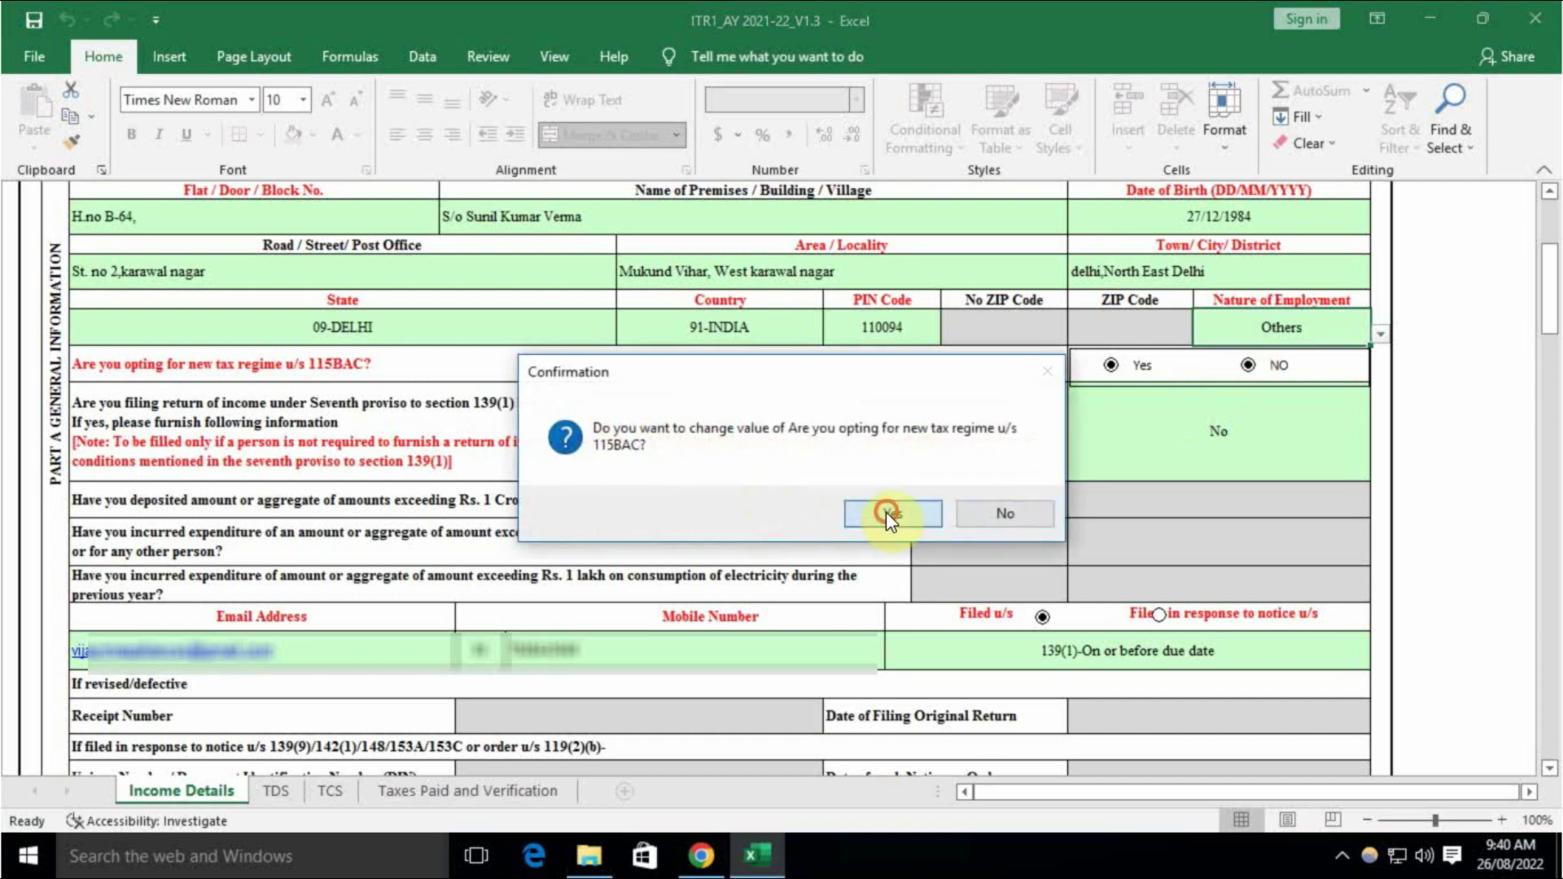
click(886, 513)
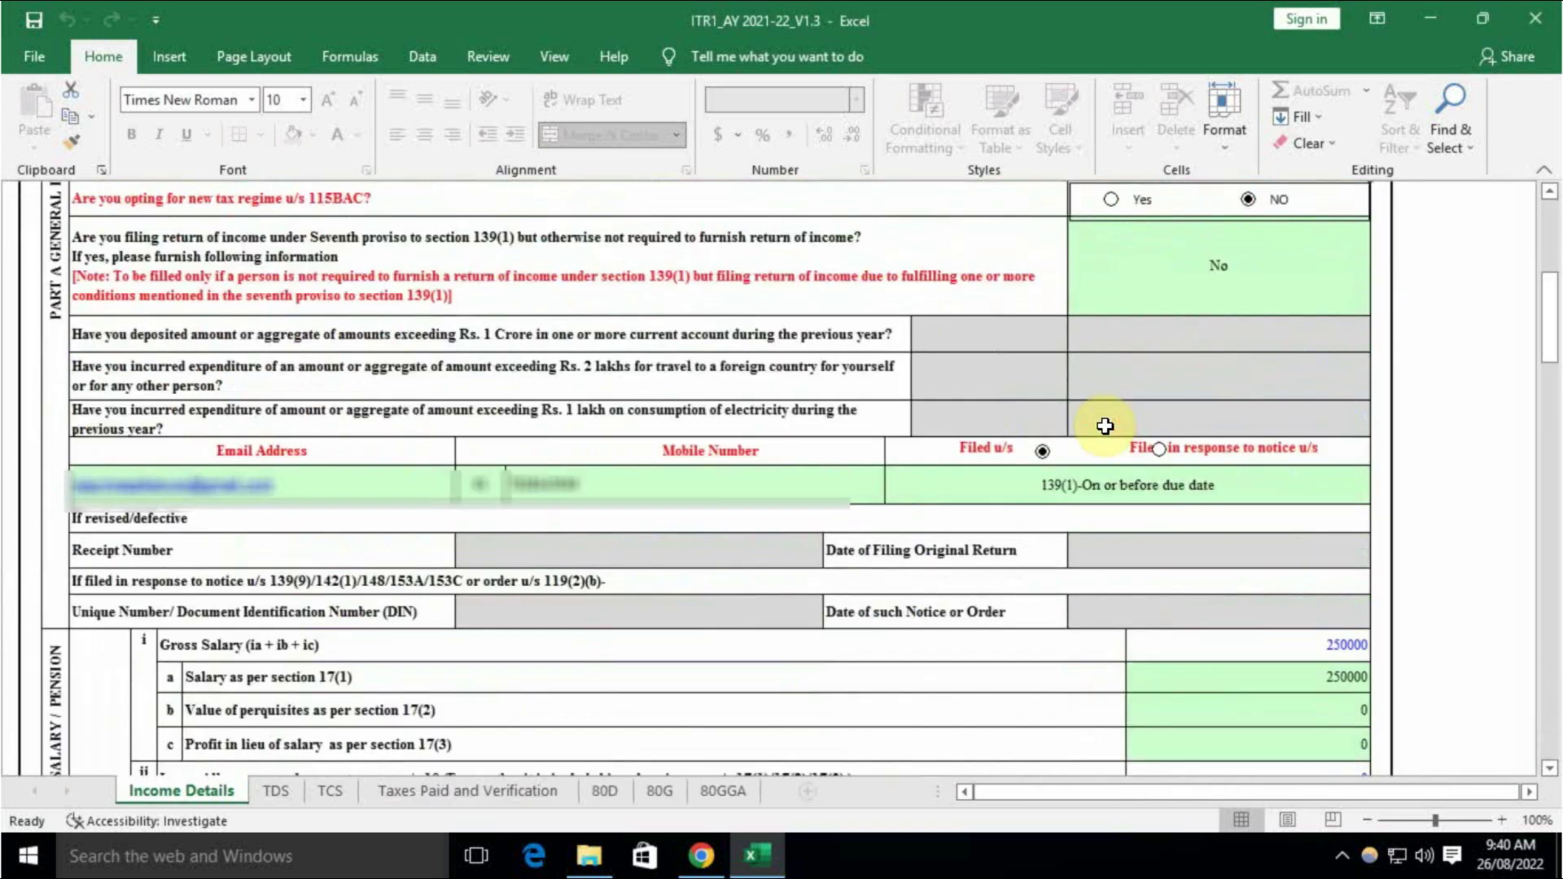
Set the Filed u/s section of the return to 139(8A) on the Income Details sheet
click(1108, 482)
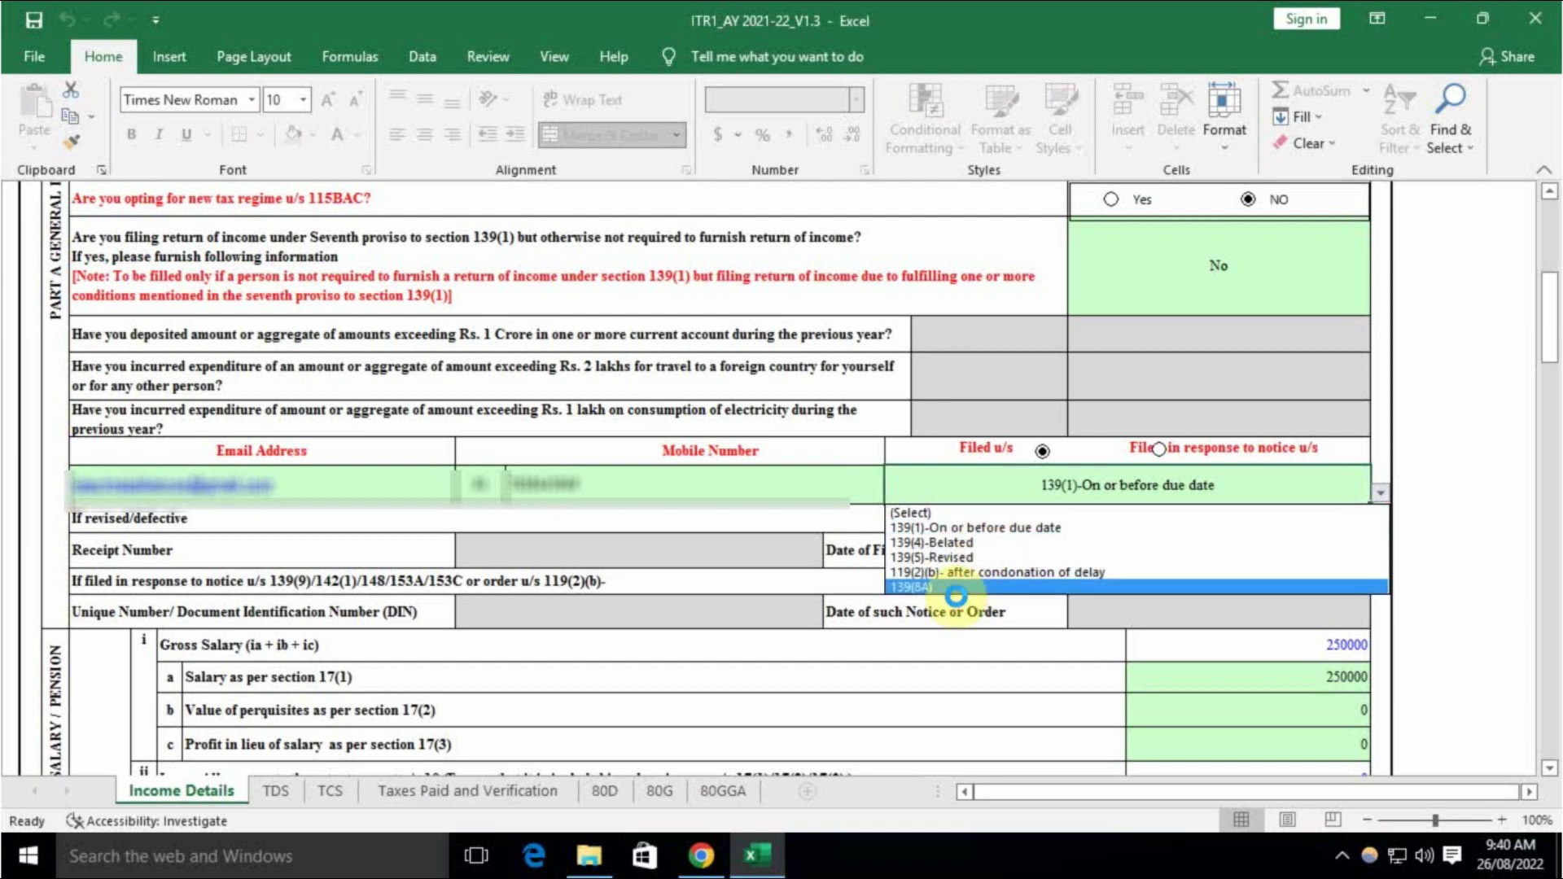
click(956, 596)
click(1048, 521)
click(1086, 498)
key(alt+Down)
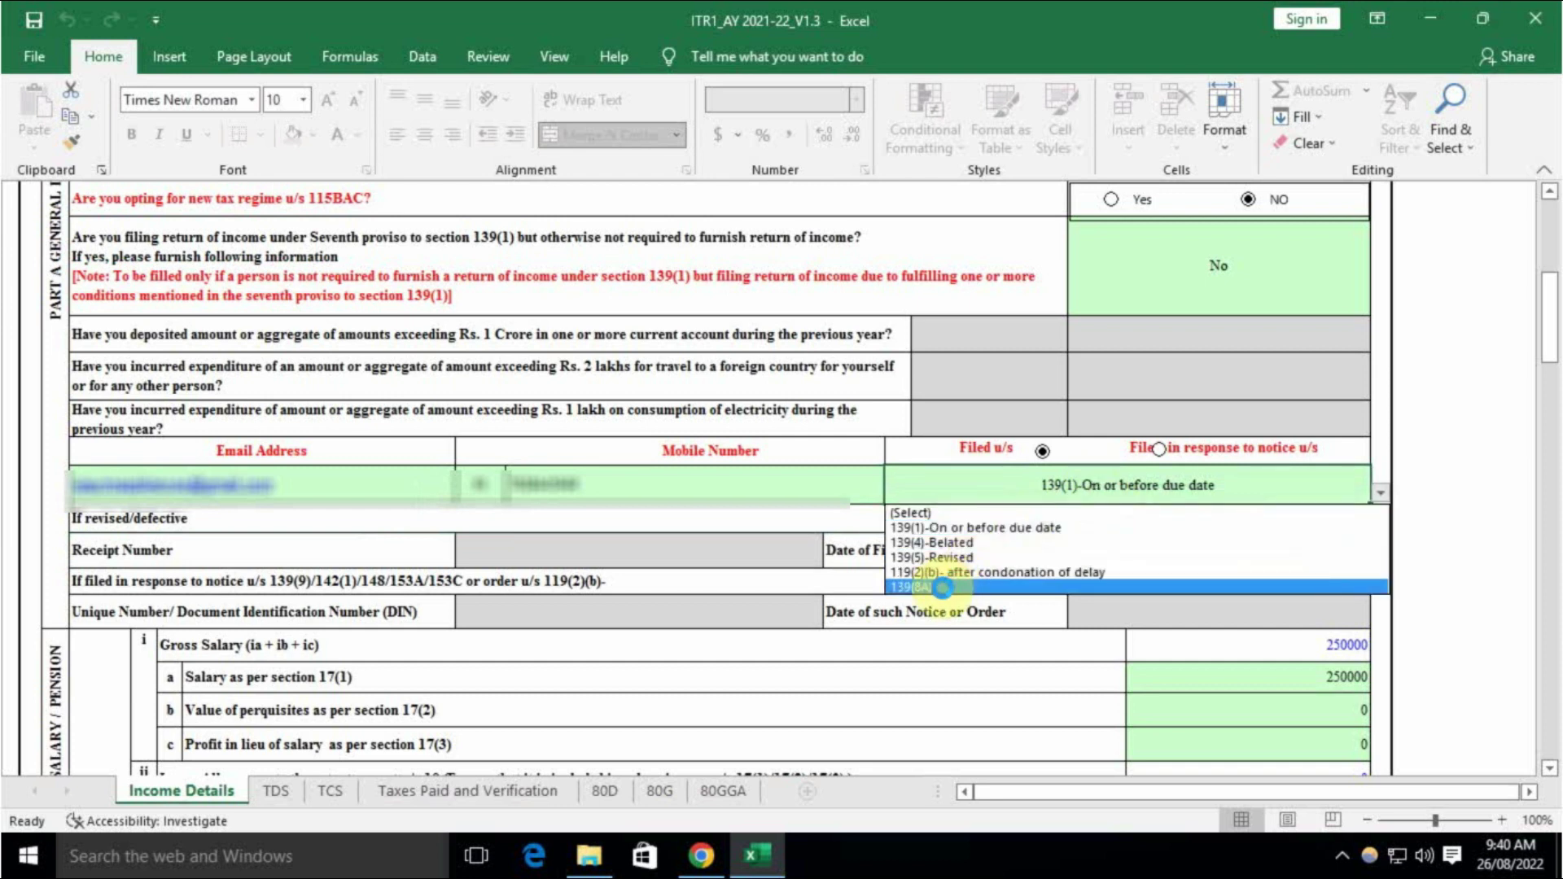
click(942, 587)
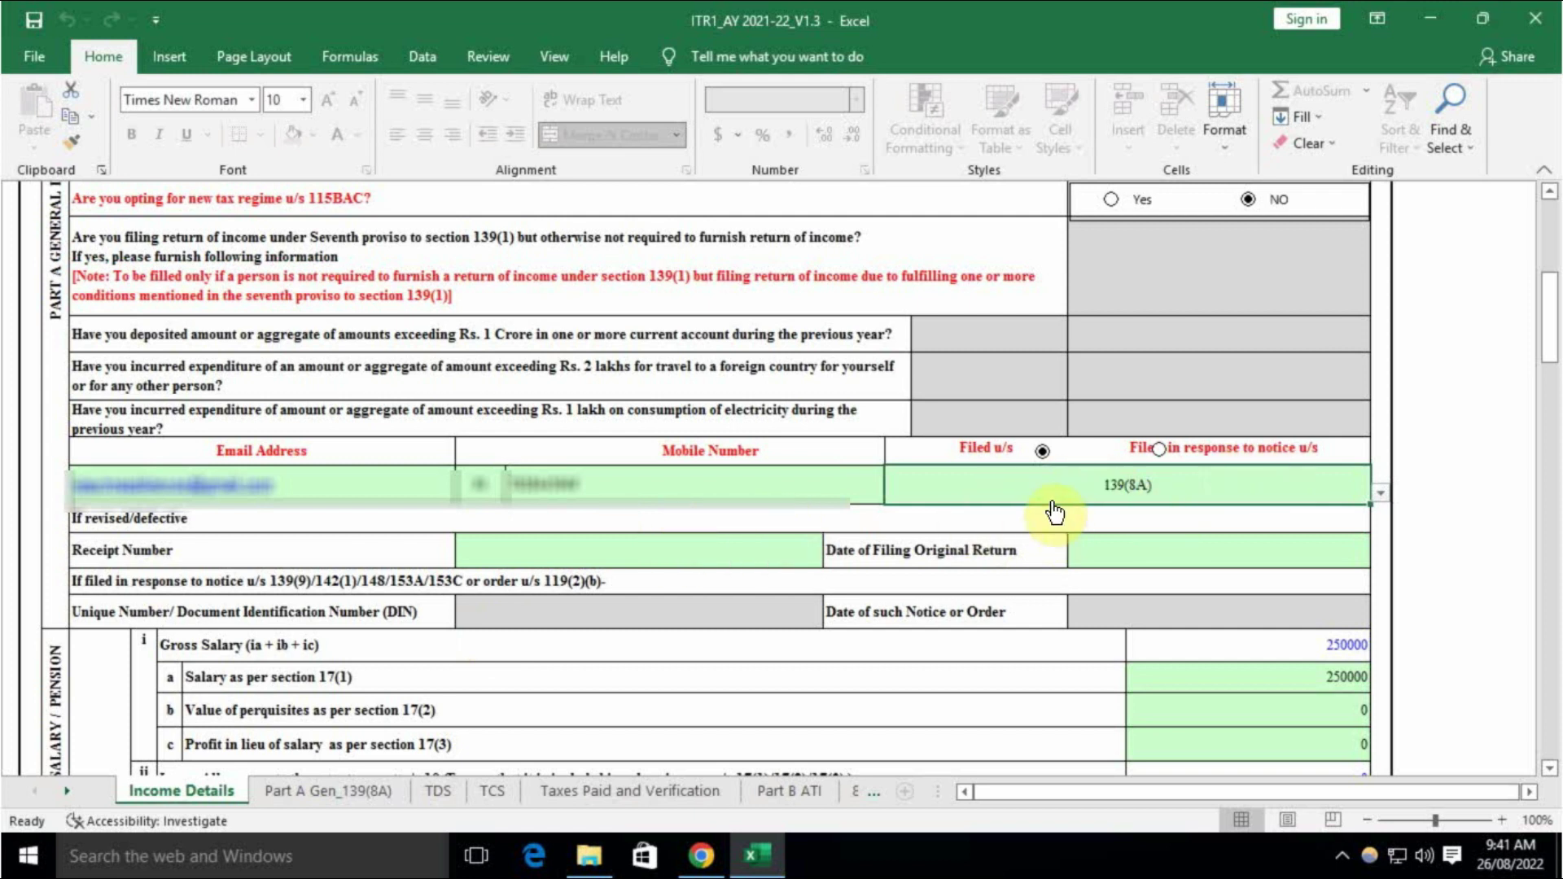
Review the imported salary, section 16 deductions and income from other sources on the Income Details sheet
scroll(1109, 510, down, 3)
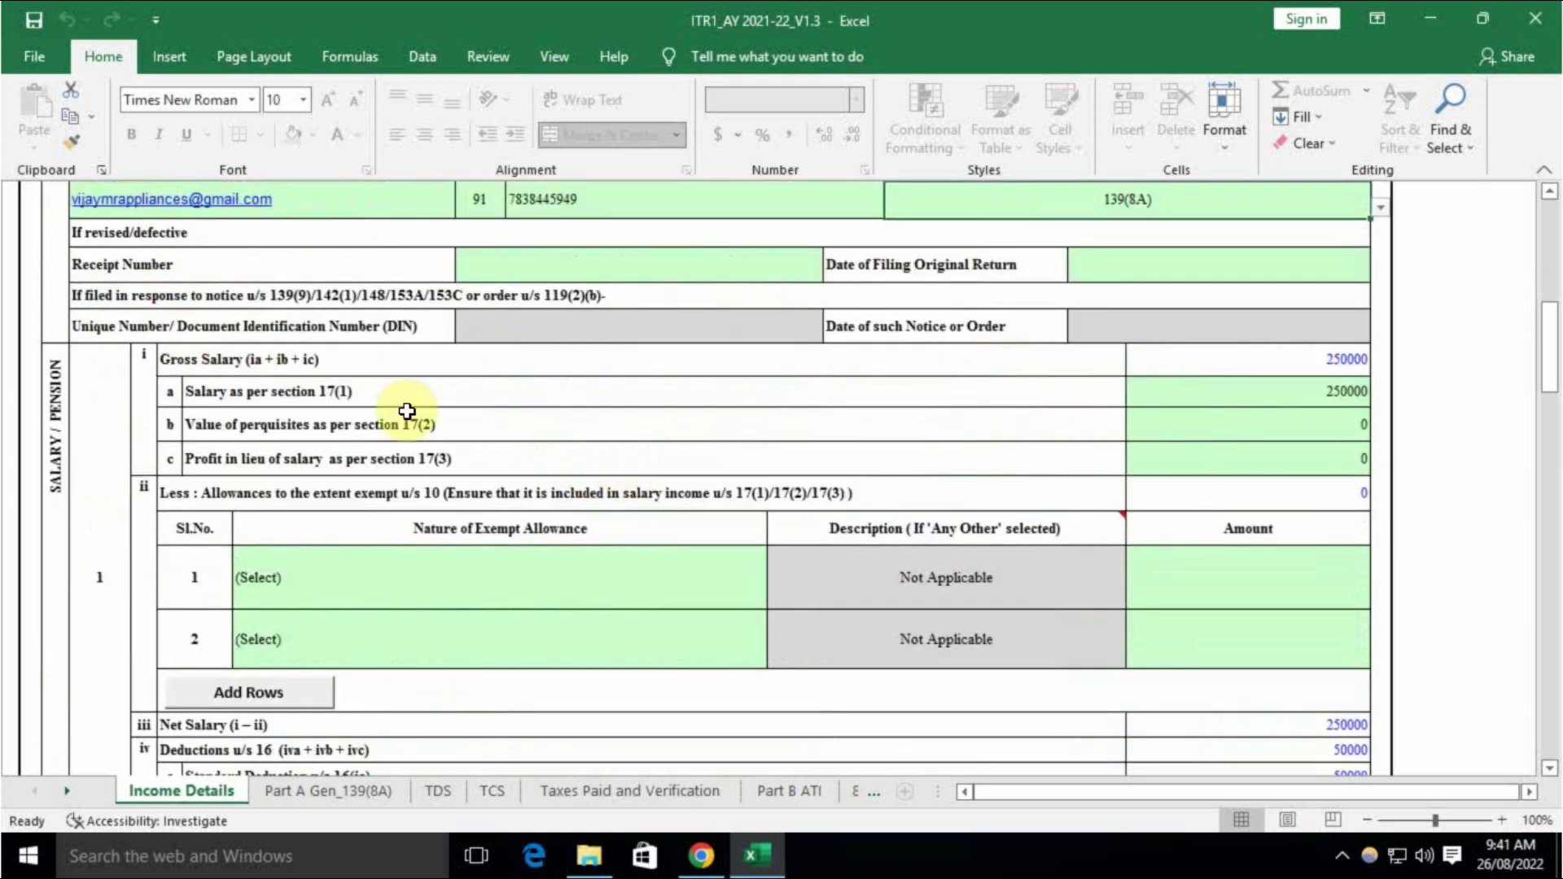
click(1339, 396)
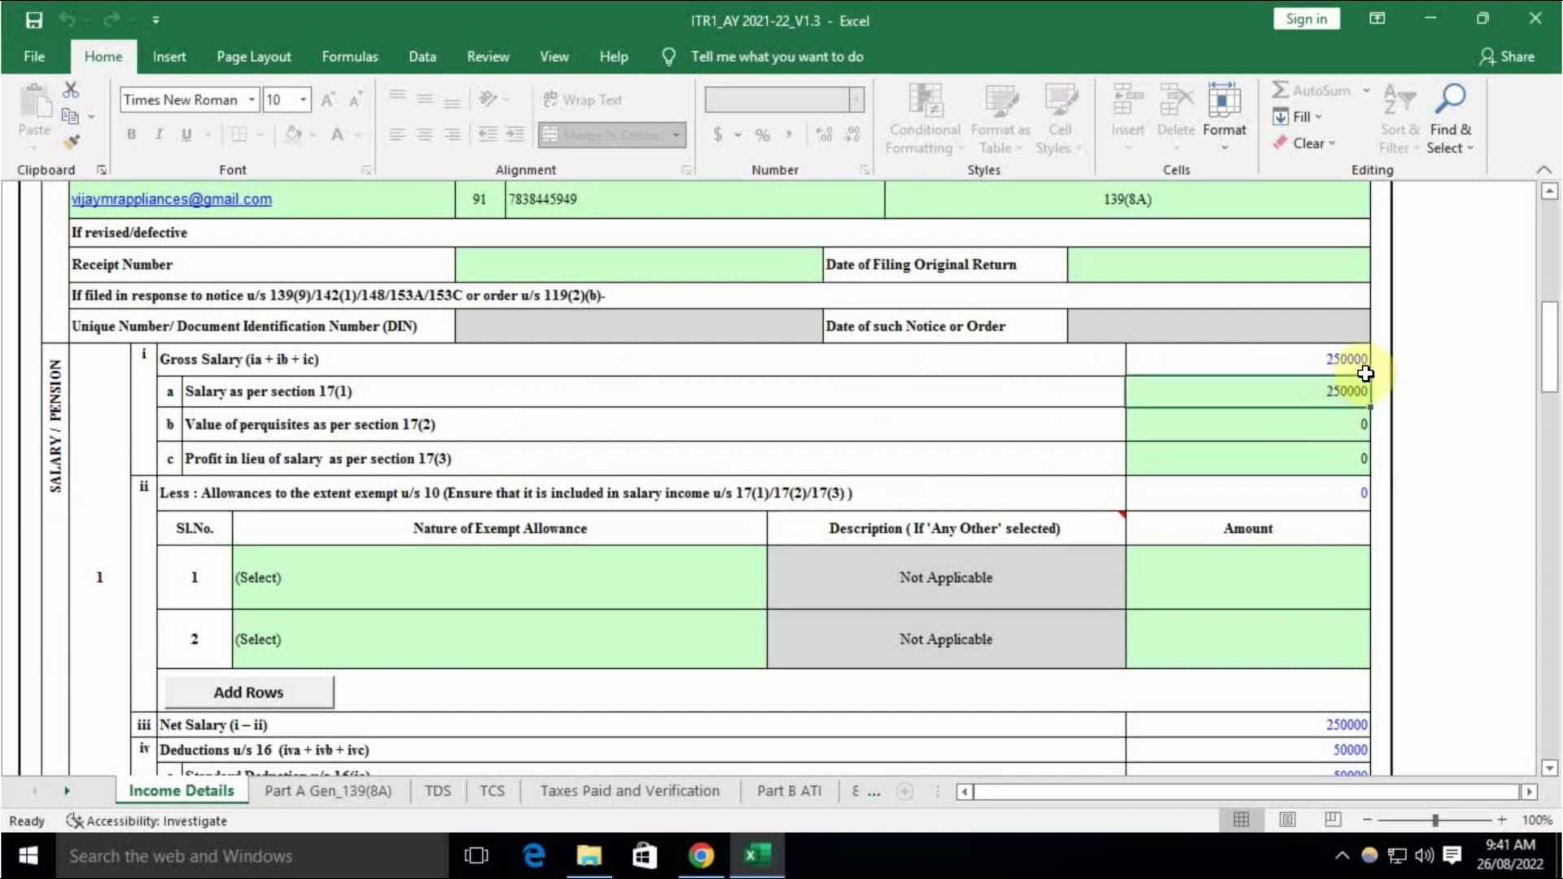
scroll(1197, 524, down, 3)
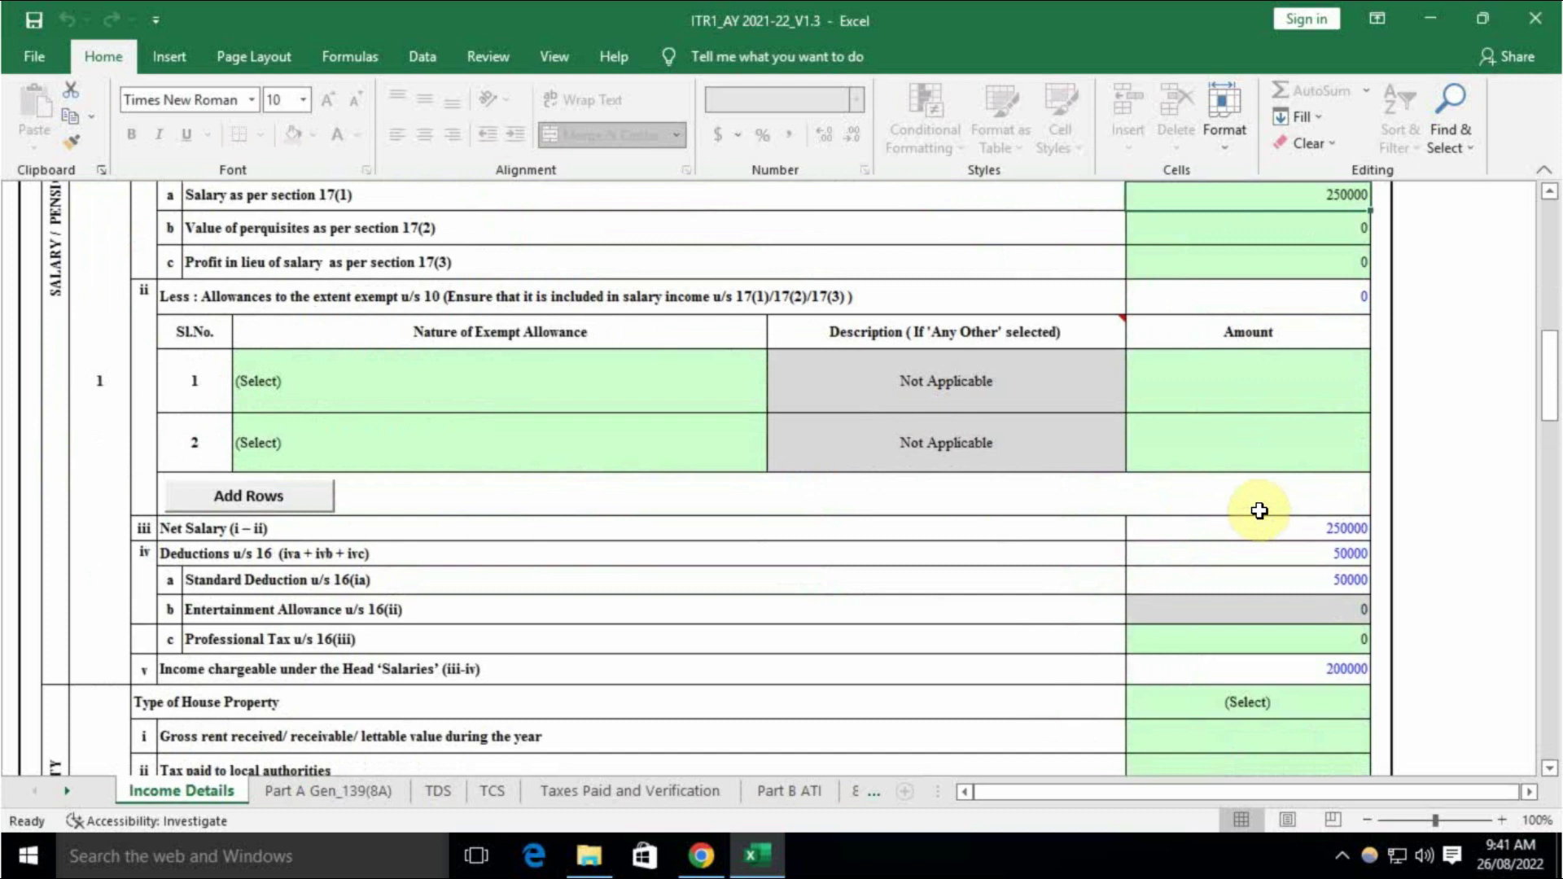
scroll(1298, 426, up, 1)
scroll(1299, 426, up, 1)
scroll(1326, 391, down, 3)
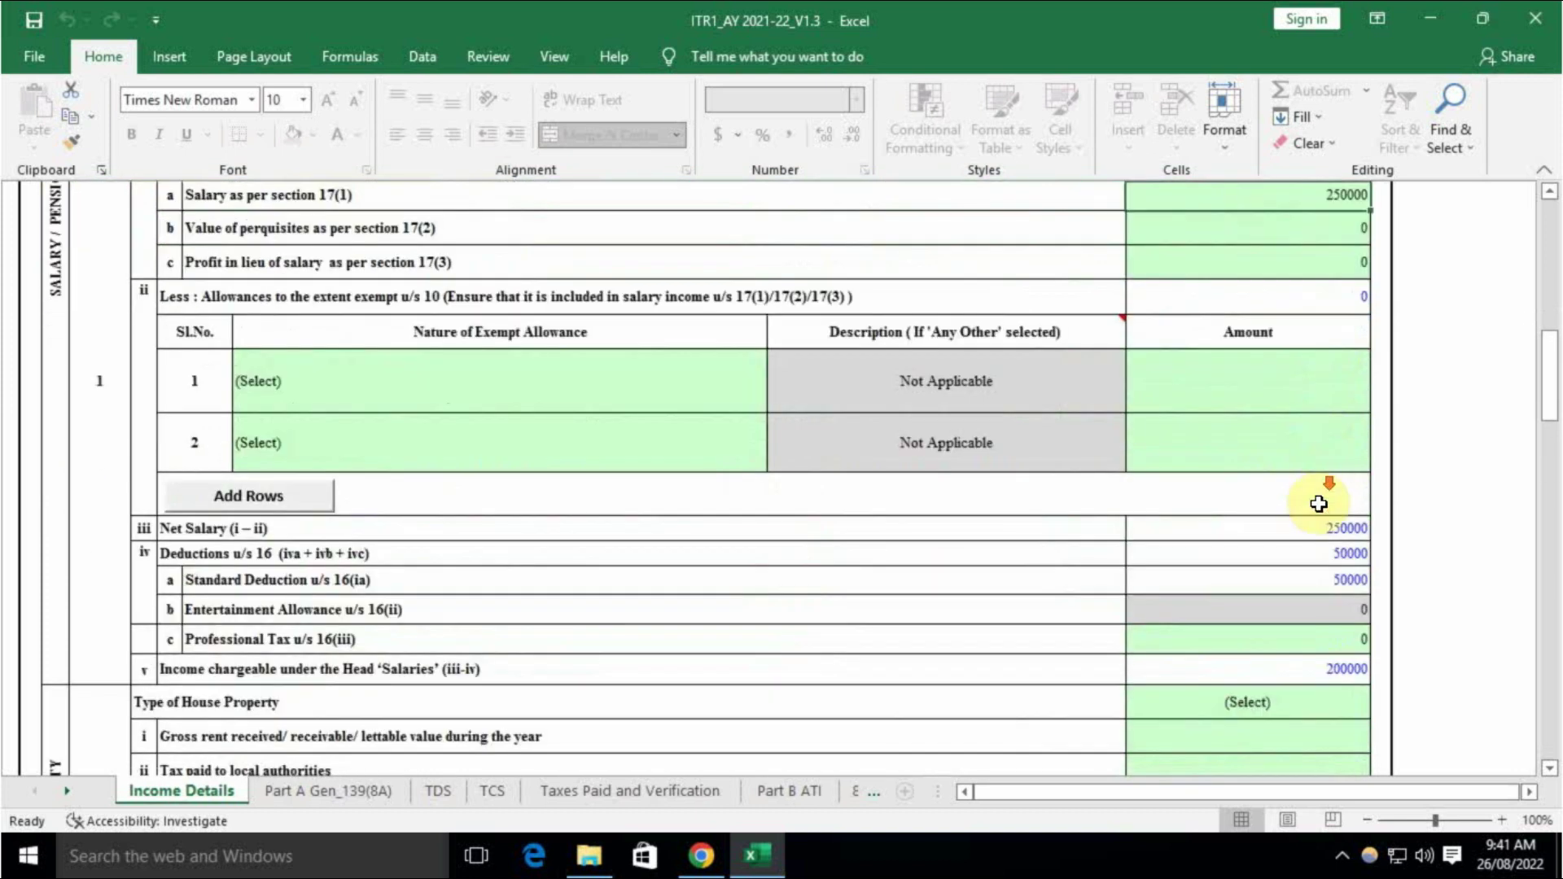
click(1358, 460)
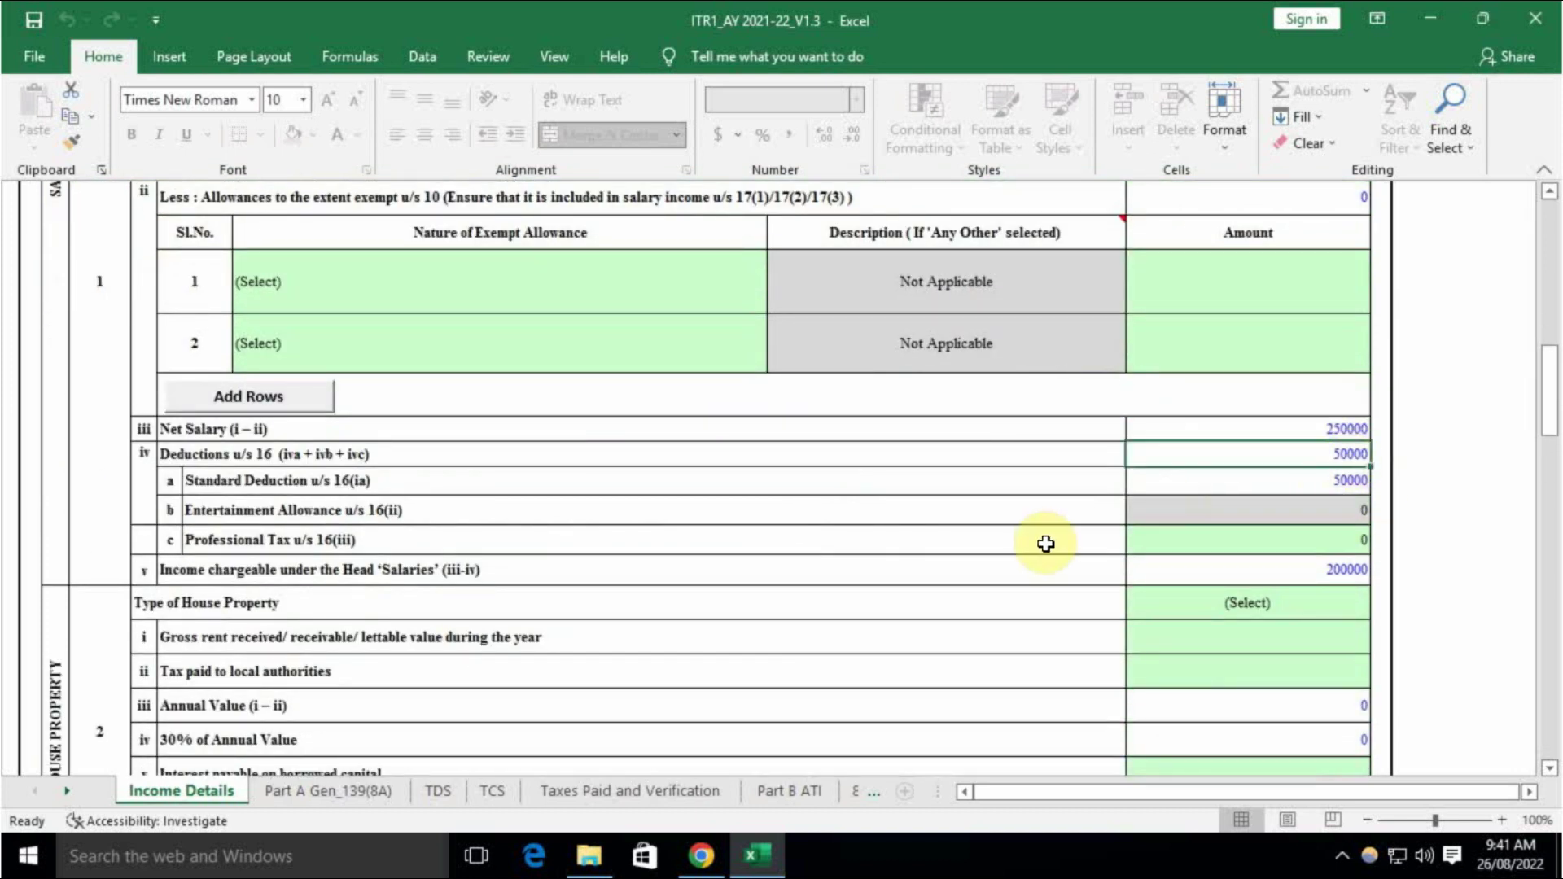
click(1326, 569)
scroll(945, 548, down, 3)
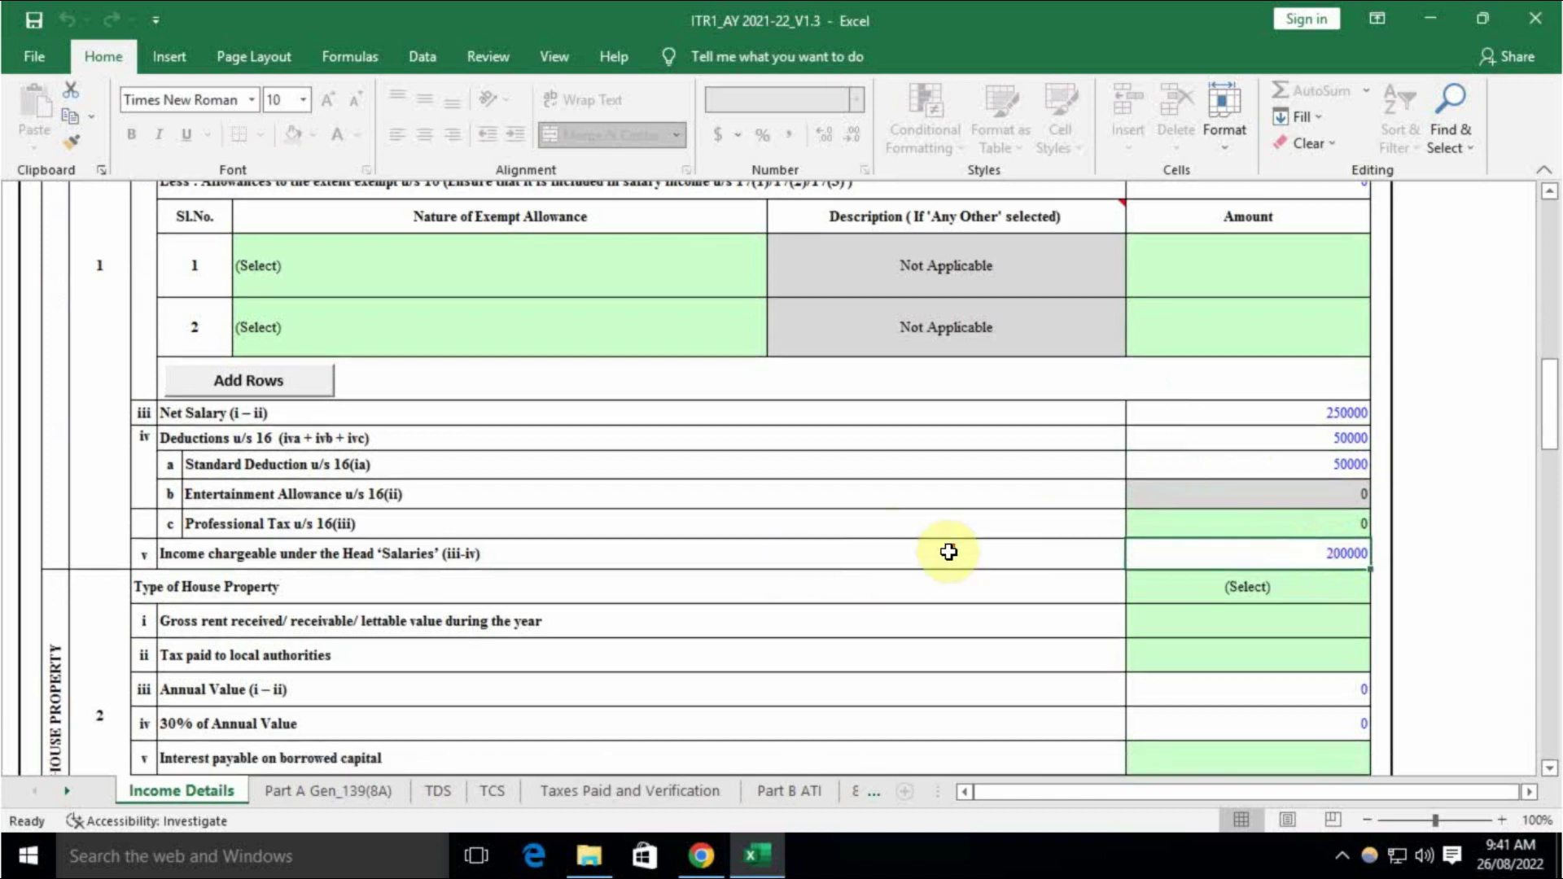
click(352, 619)
click(1249, 613)
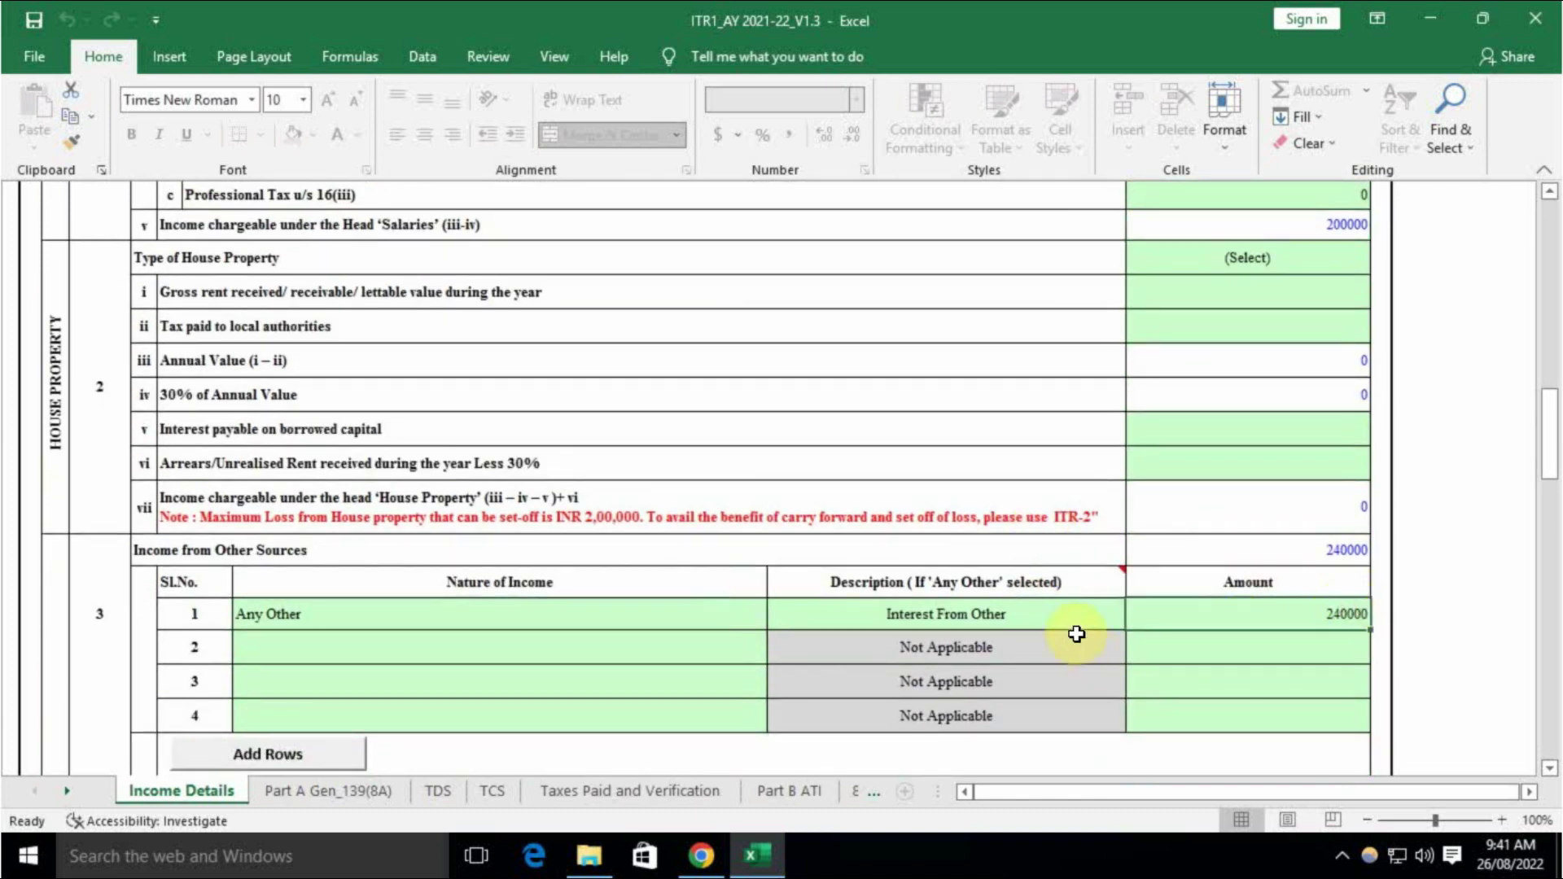
Examine the gross total income, the Part C deductions and the tax computation rows on the Income Details sheet
scroll(1137, 569, down, 5)
click(1345, 534)
scroll(1030, 595, down, 2)
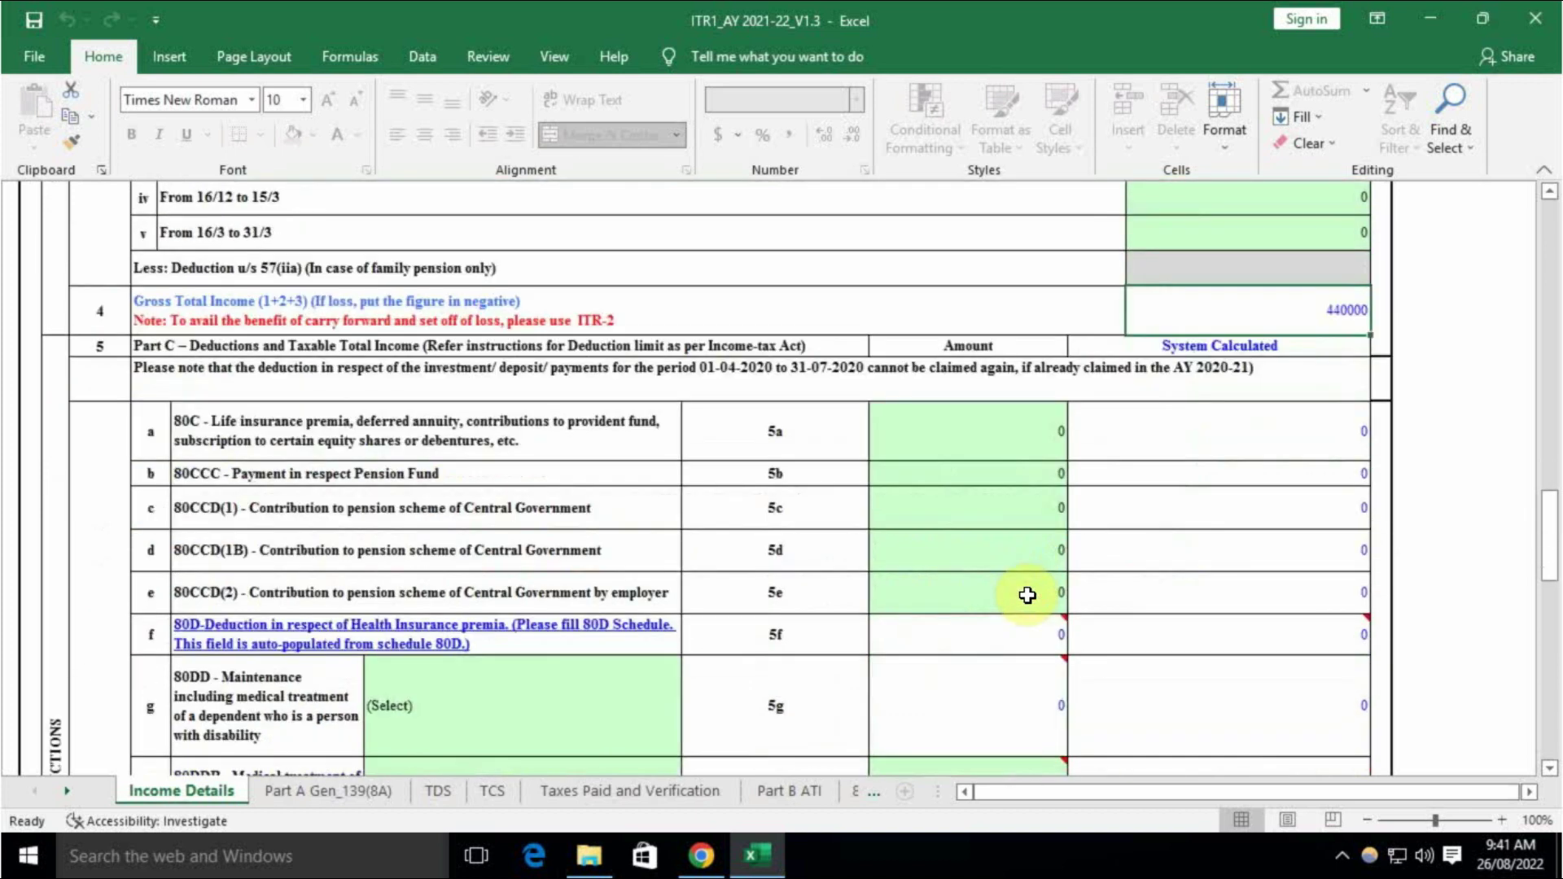
scroll(1028, 596, down, 2)
scroll(1063, 561, down, 6)
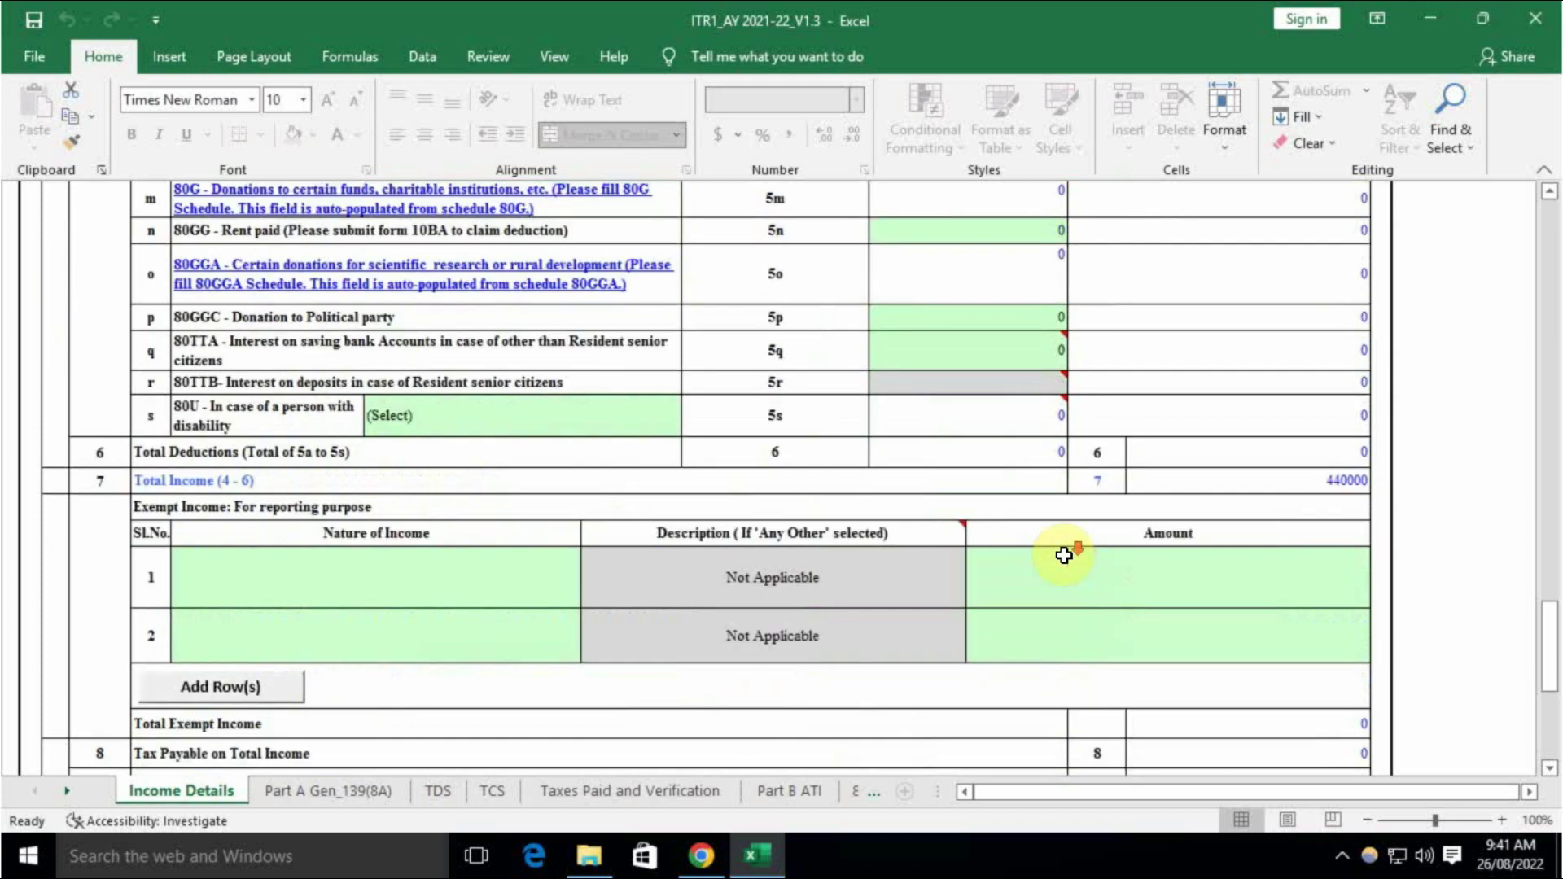
scroll(1064, 551, down, 5)
scroll(1072, 552, up, 3)
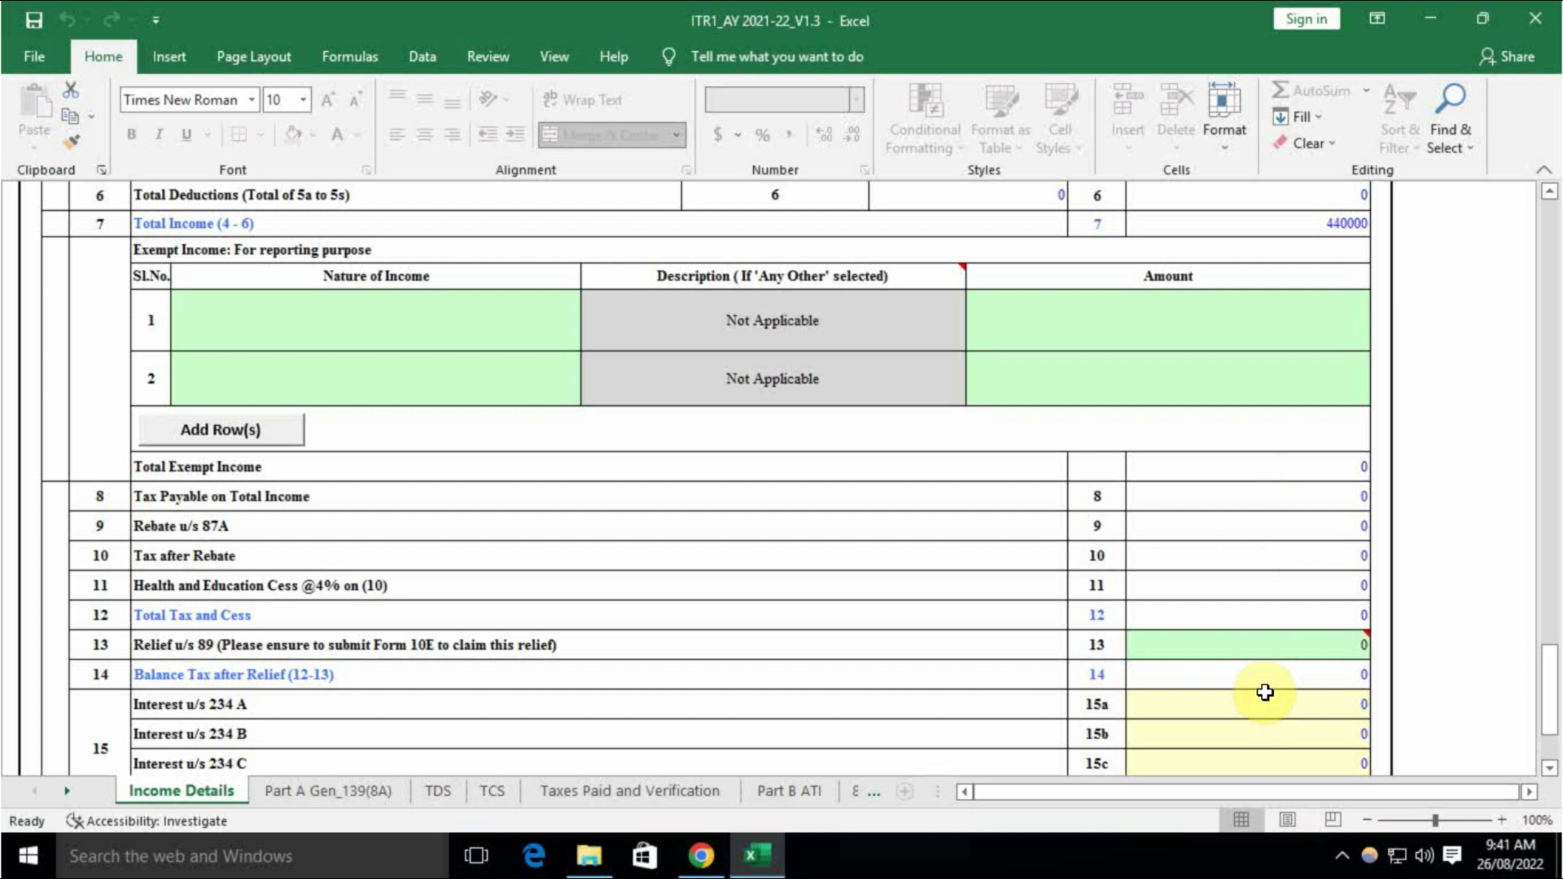
Validate the Income Details sheet and dismiss the validation message
scroll(1265, 692, up, 20)
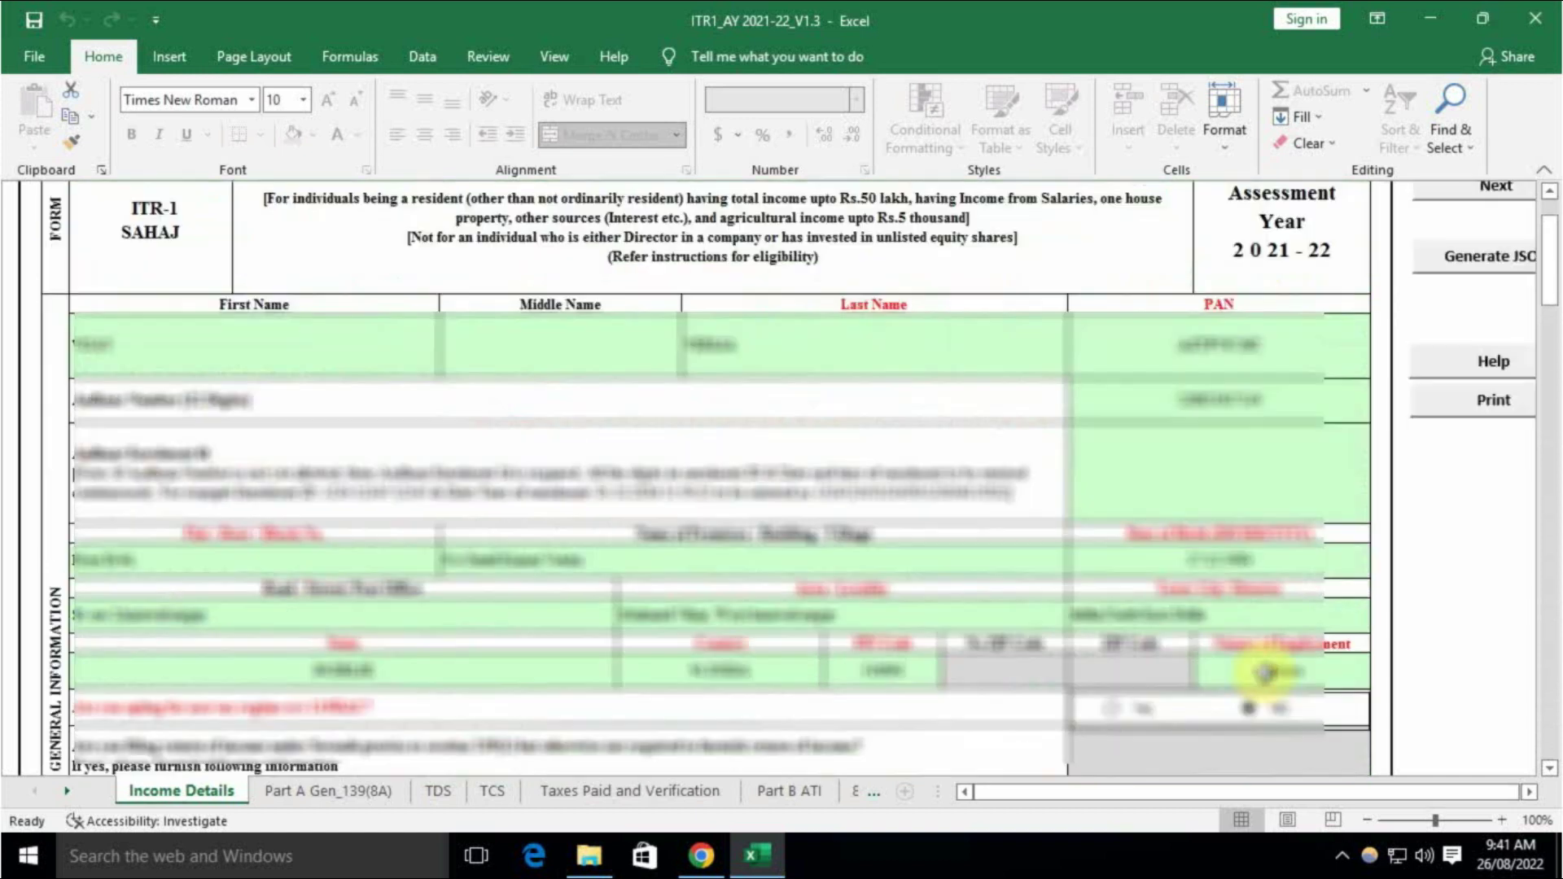
scroll(1265, 673, up, 2)
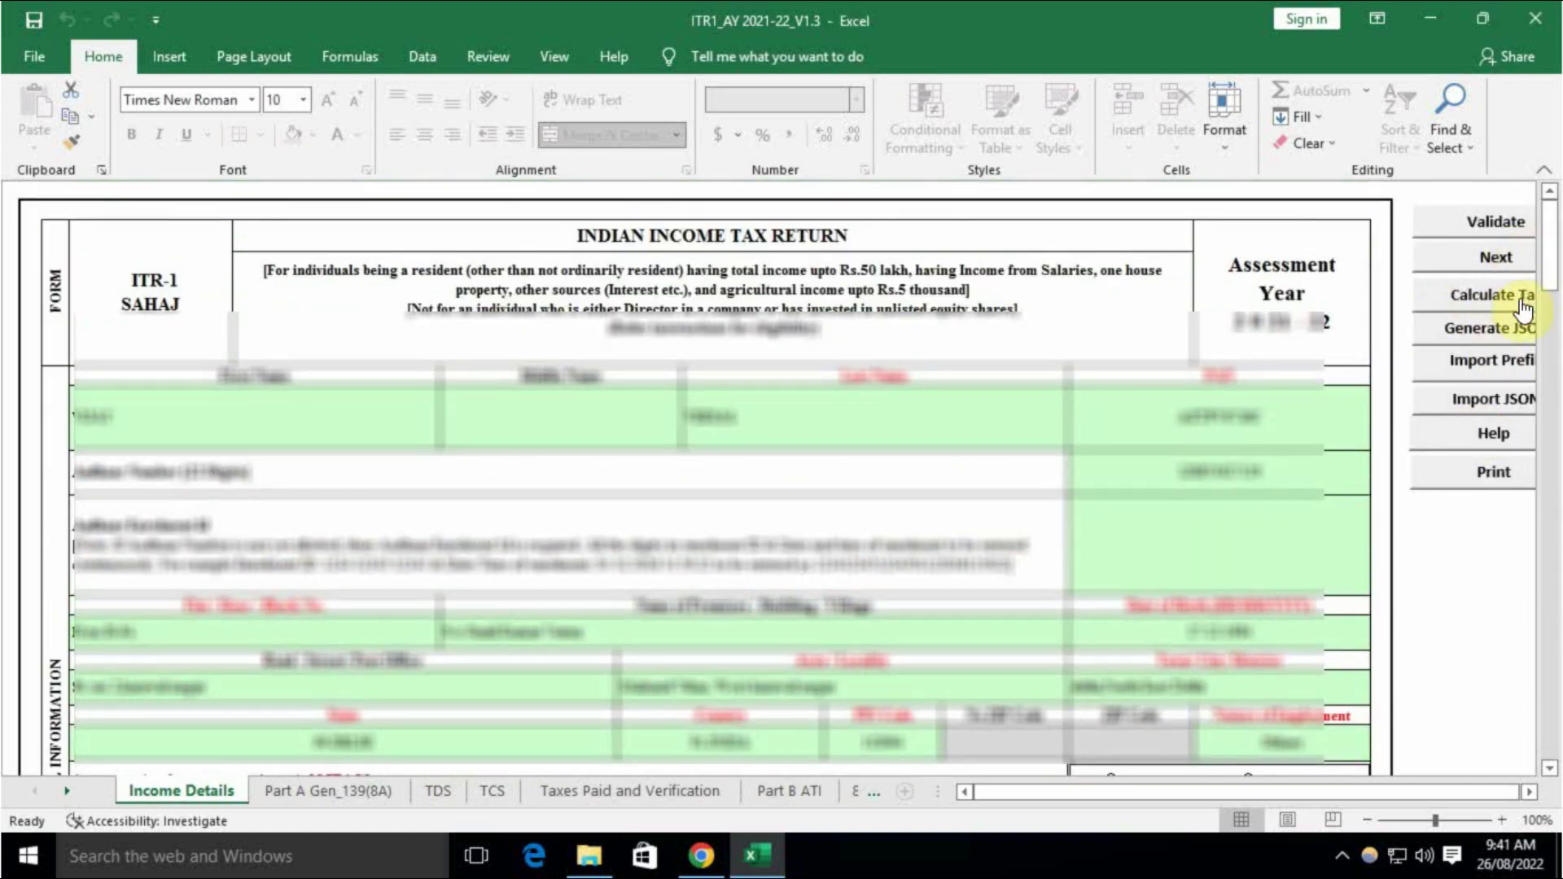
click(1492, 220)
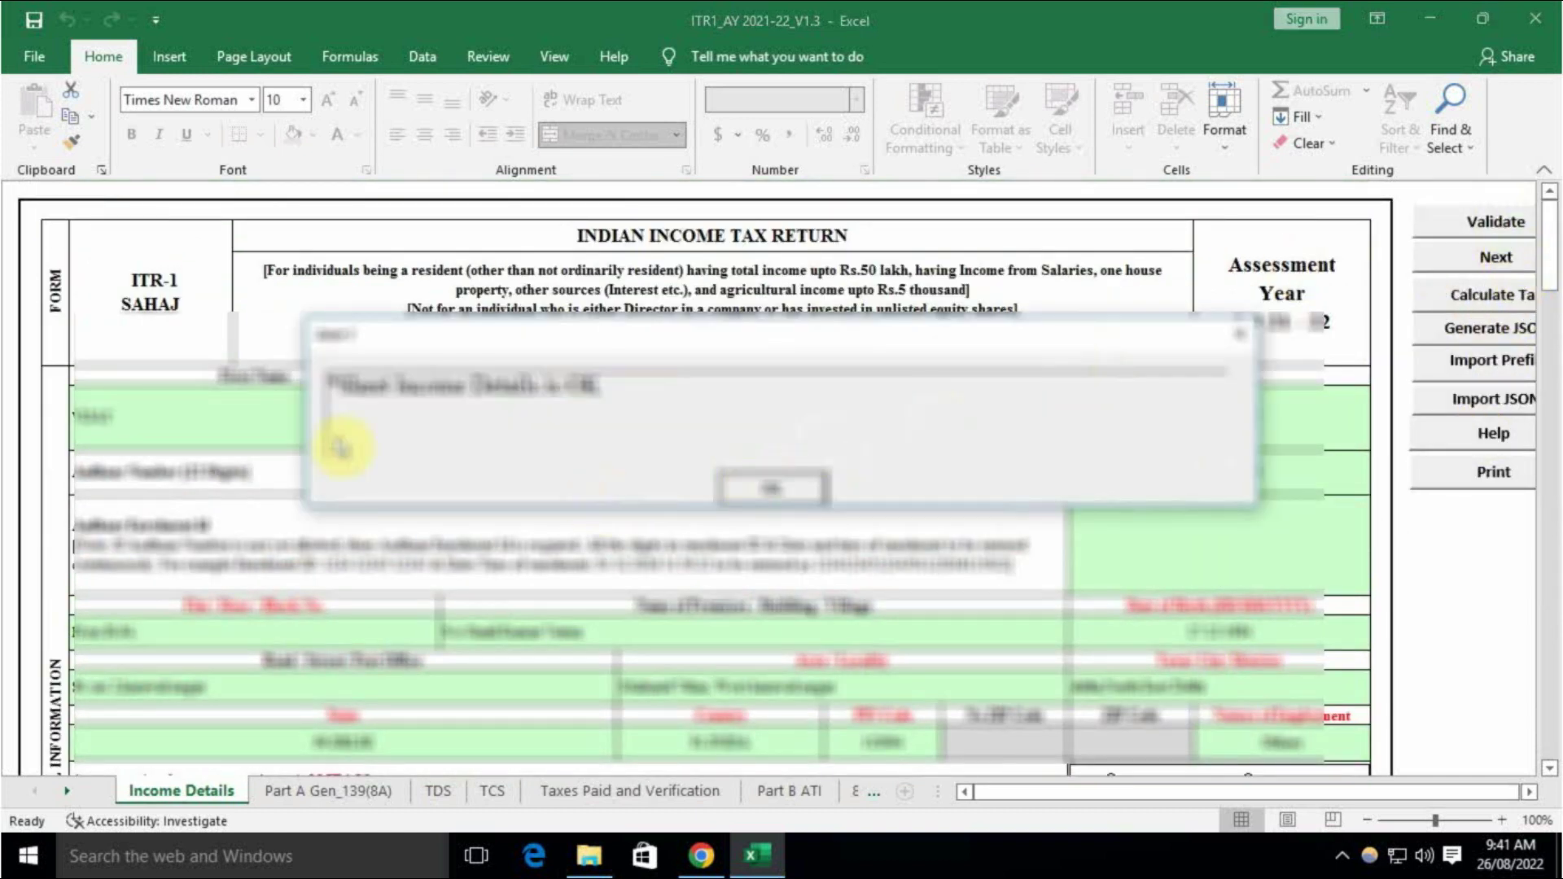
click(771, 490)
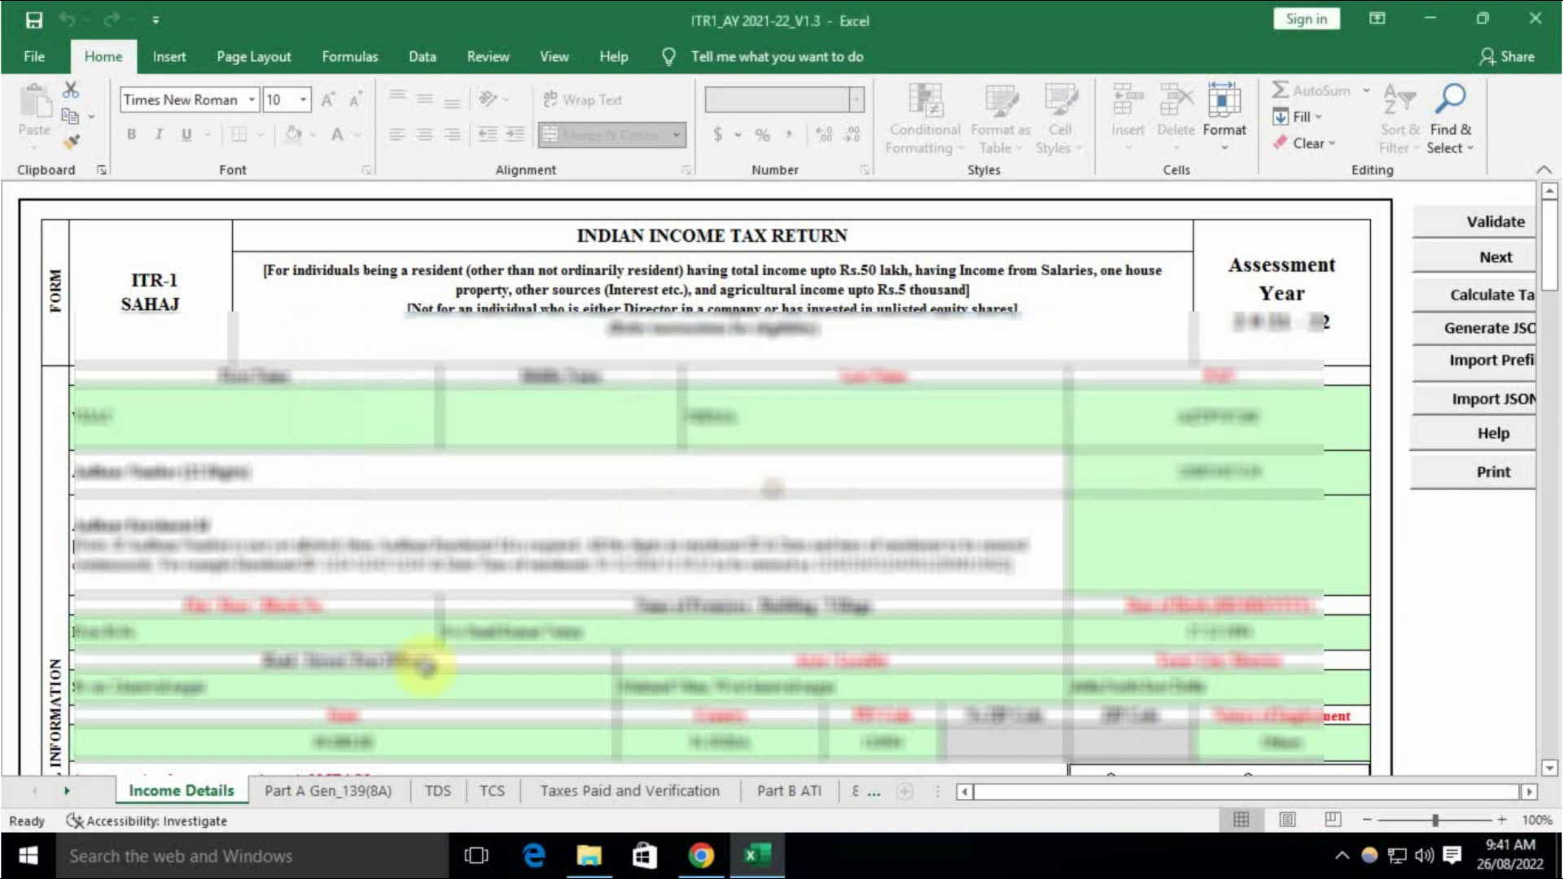
On the Part A Gen_139(8A) sheet, answer No to A5, whether a return was previously filed for this assessment year
click(318, 794)
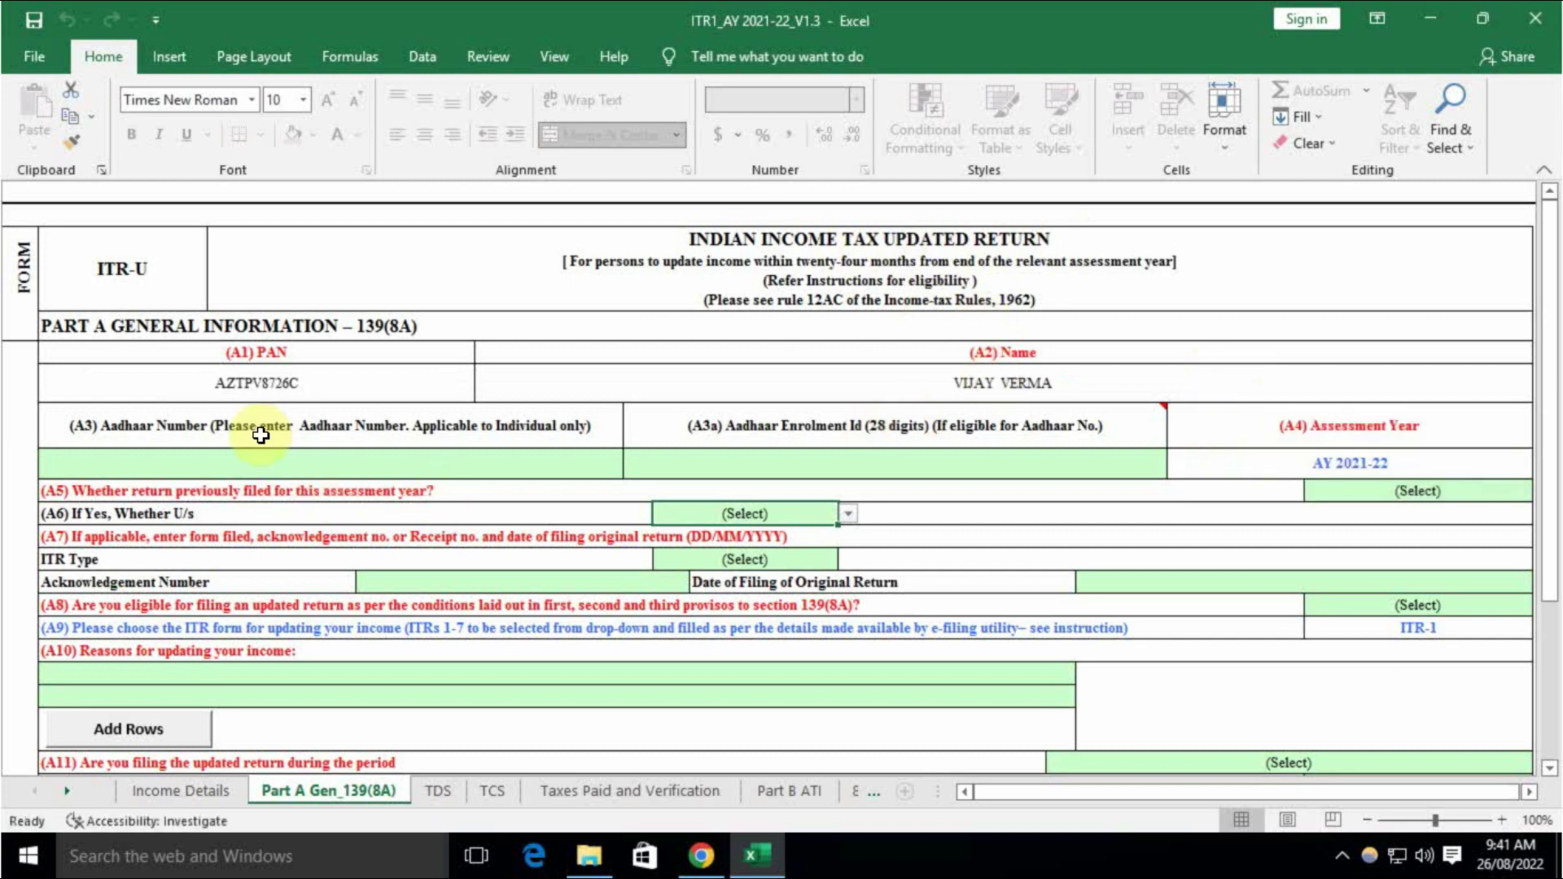
scroll(1041, 461, down, 3)
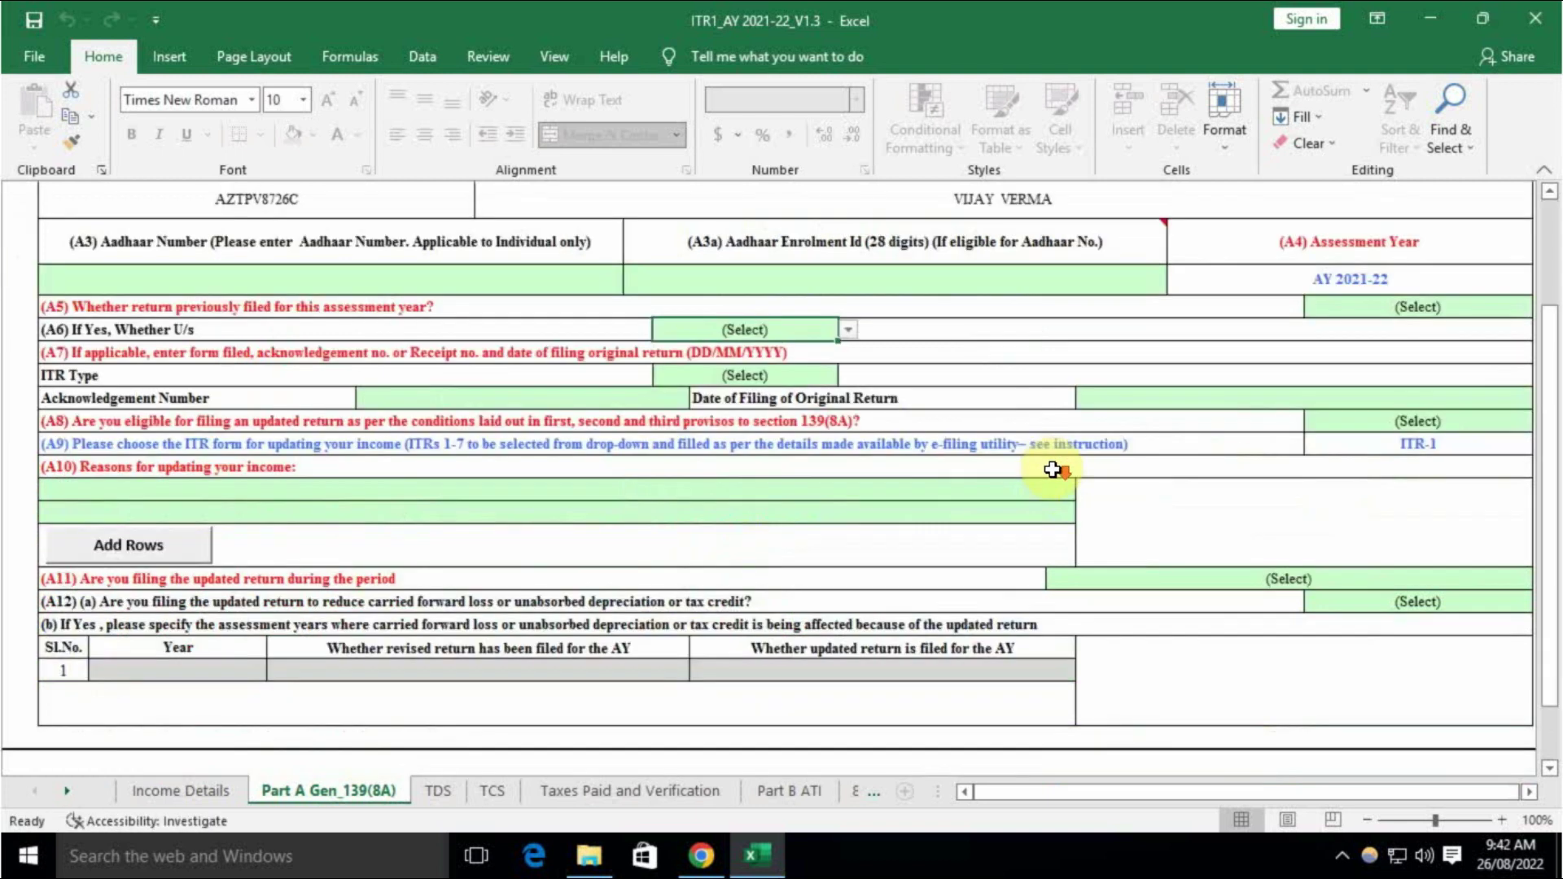
click(1135, 311)
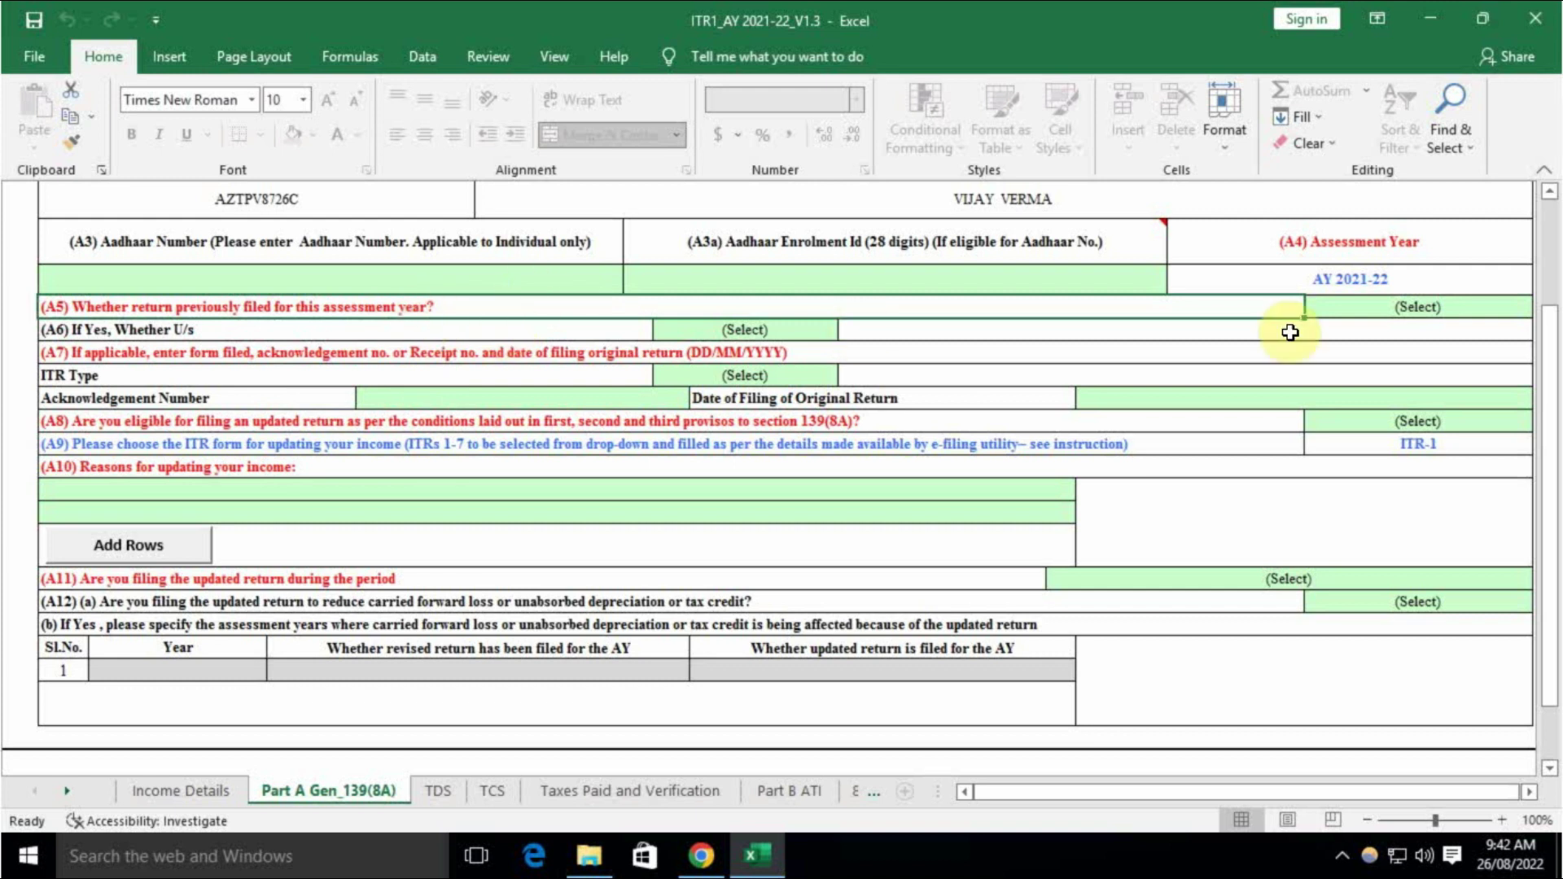
click(1421, 312)
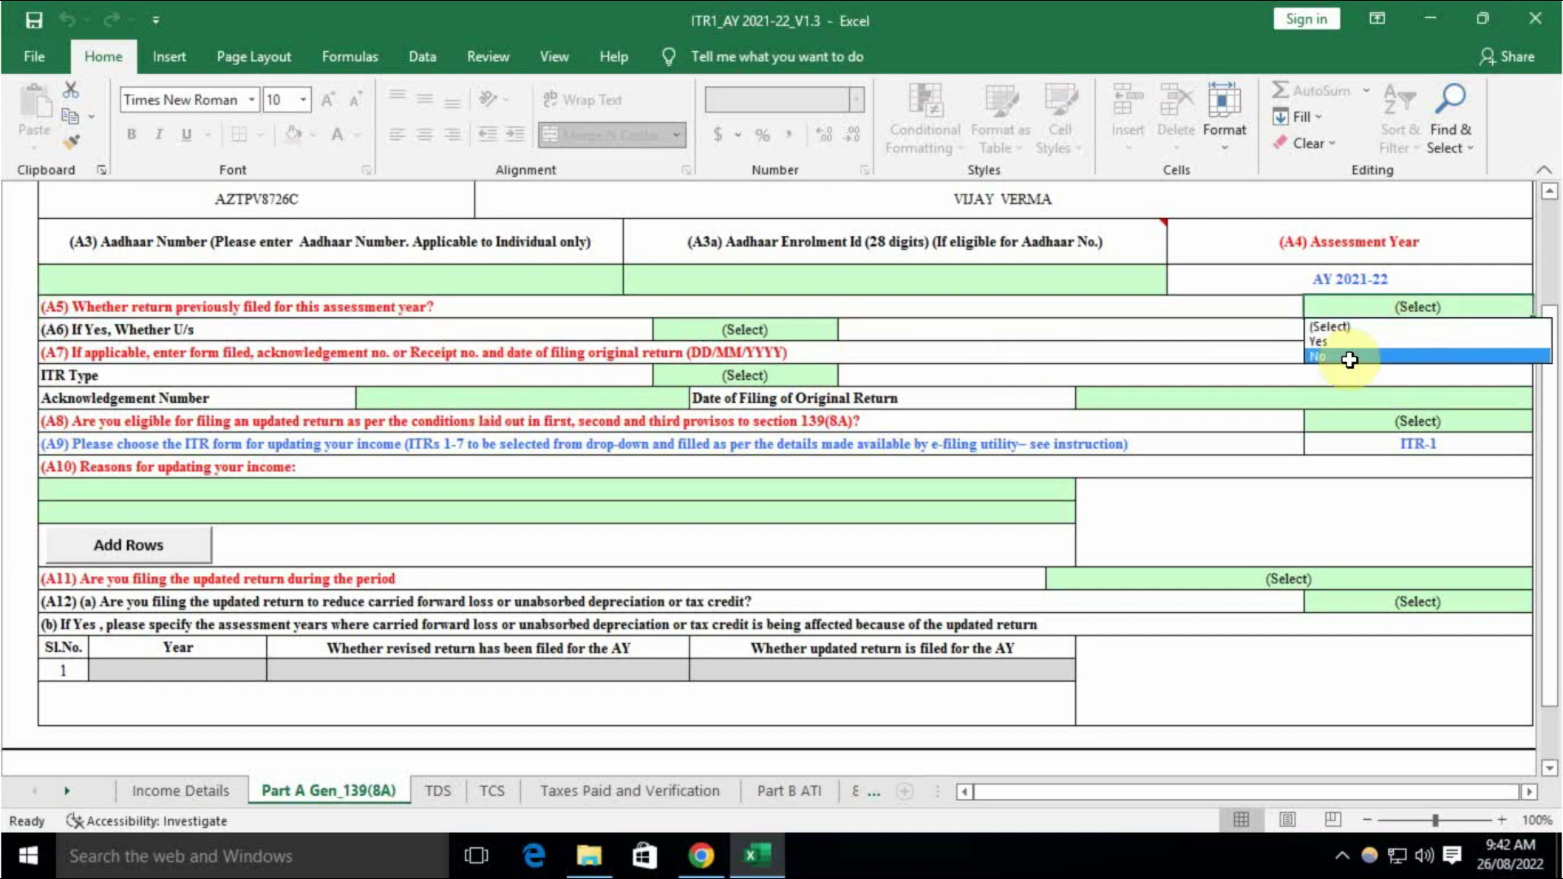
click(1350, 360)
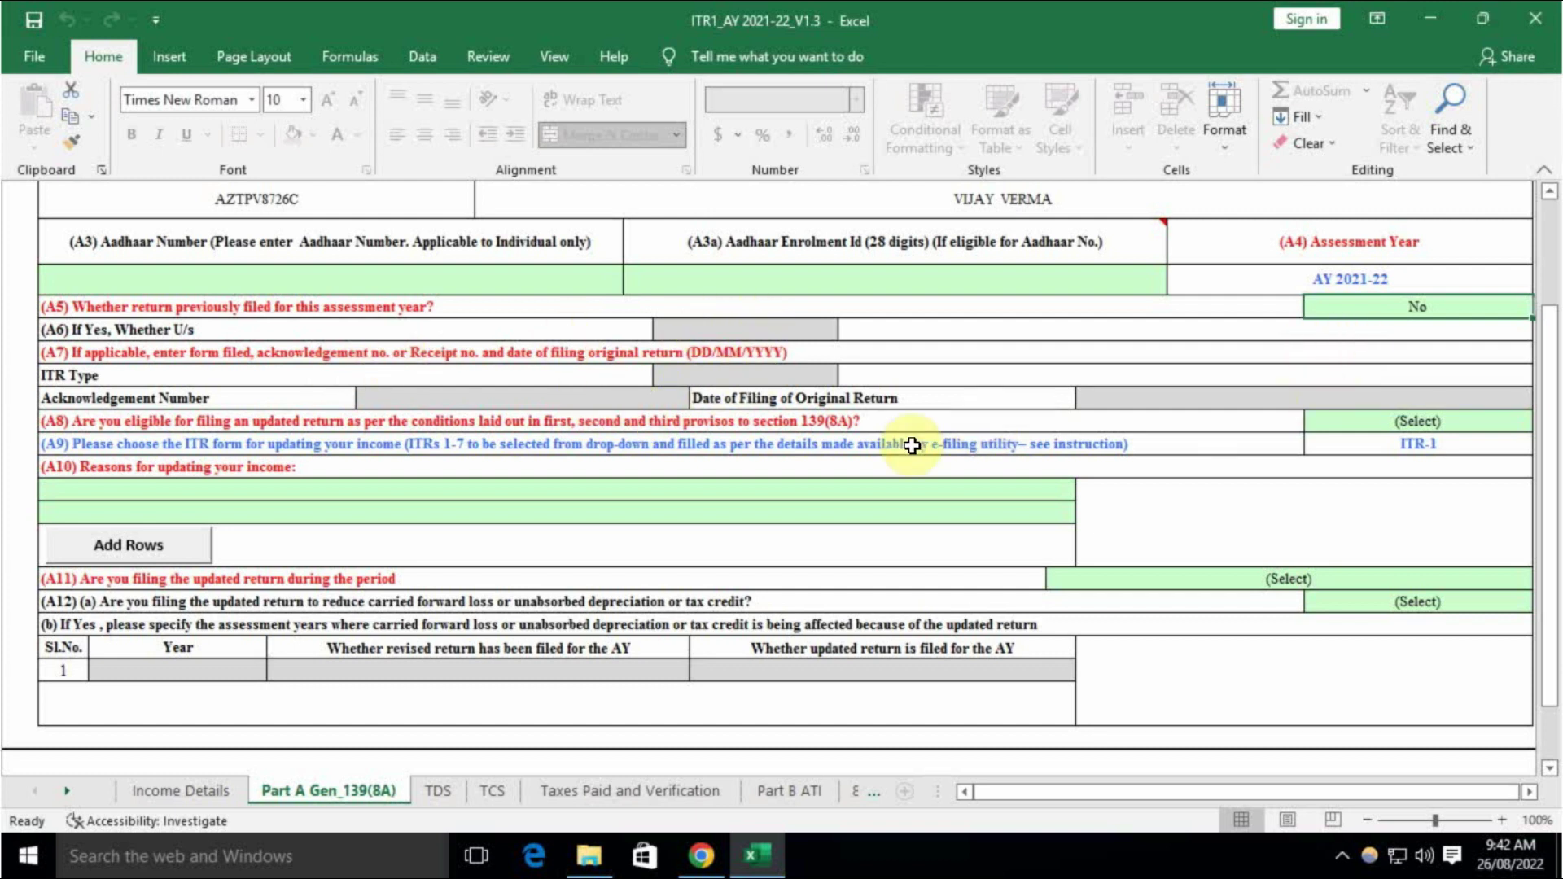
Answer Yes to A8 on eligibility for filing an updated return under section 139(8A)
click(403, 425)
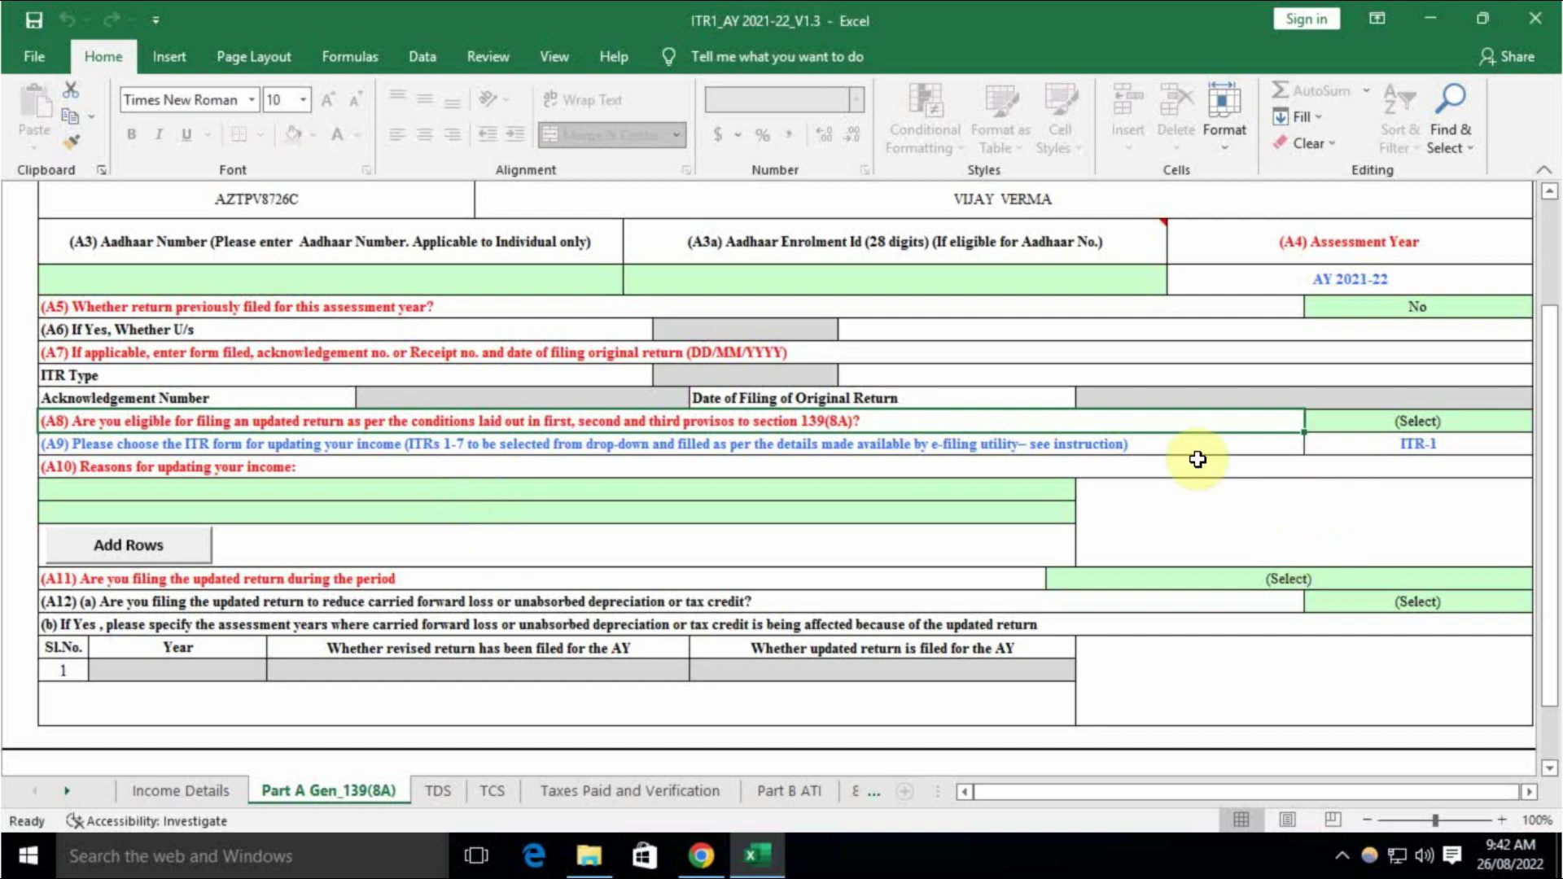
click(1413, 421)
key(alt+Down)
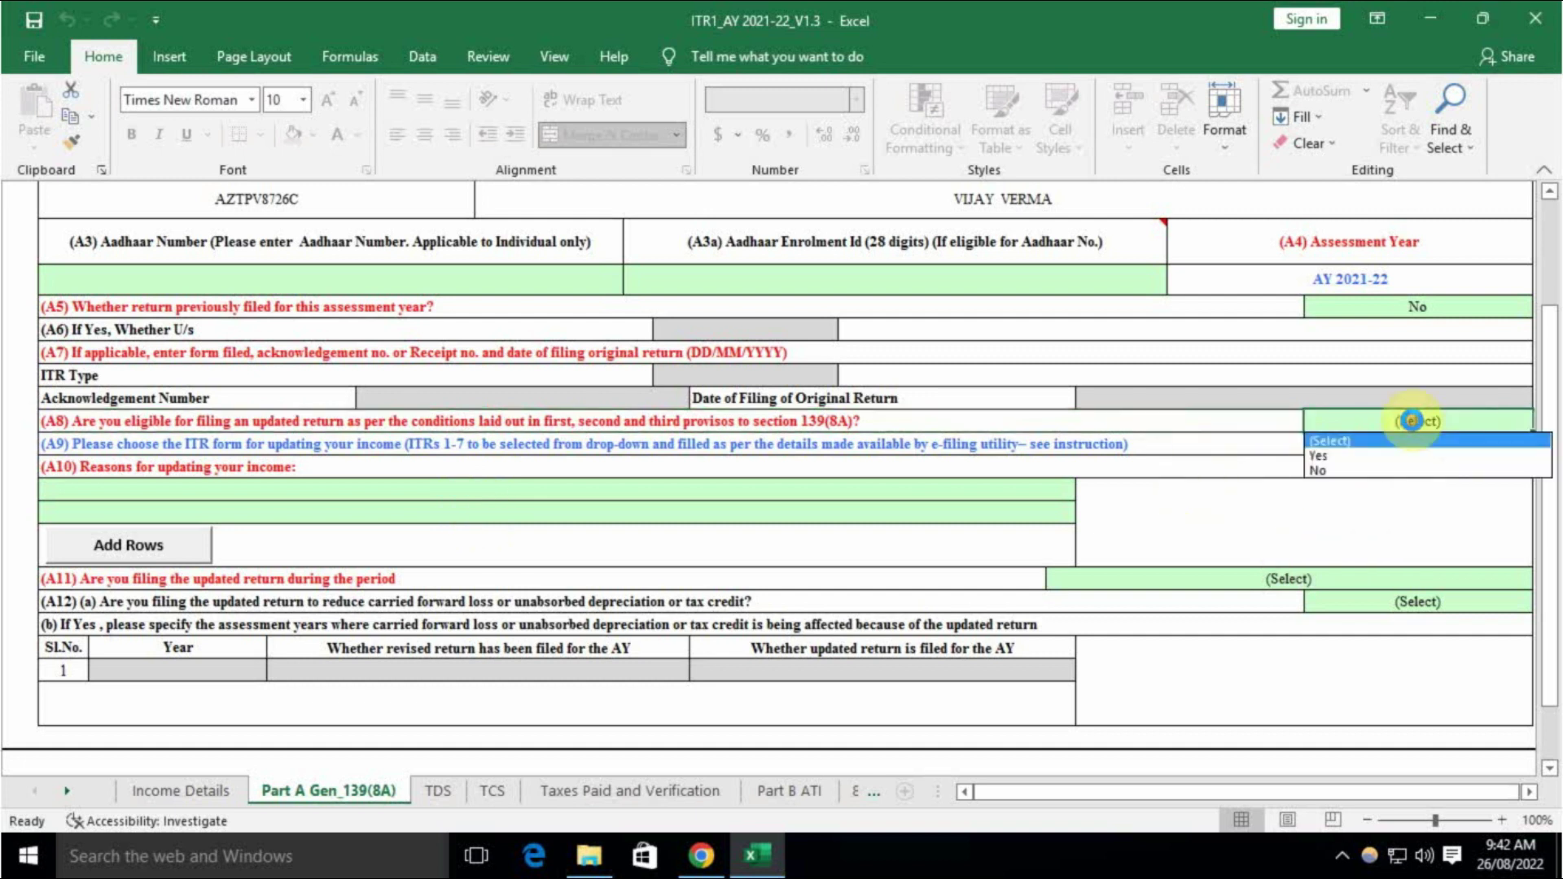
click(1343, 454)
click(1409, 450)
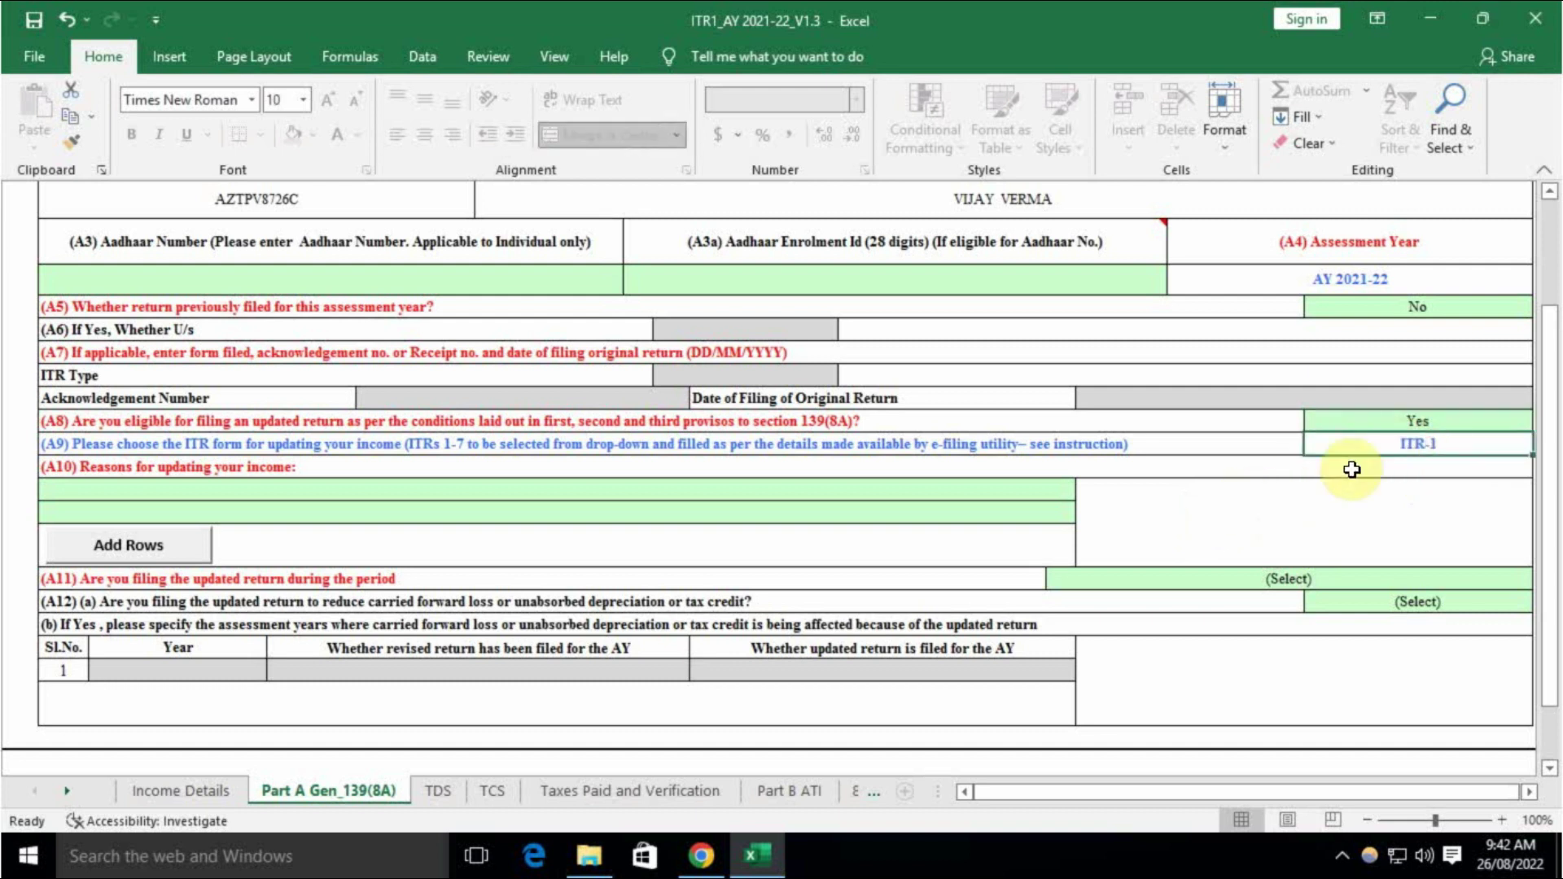
Set the first A10 reason for updating the income to Return previously not filed
click(475, 495)
key(alt+Down)
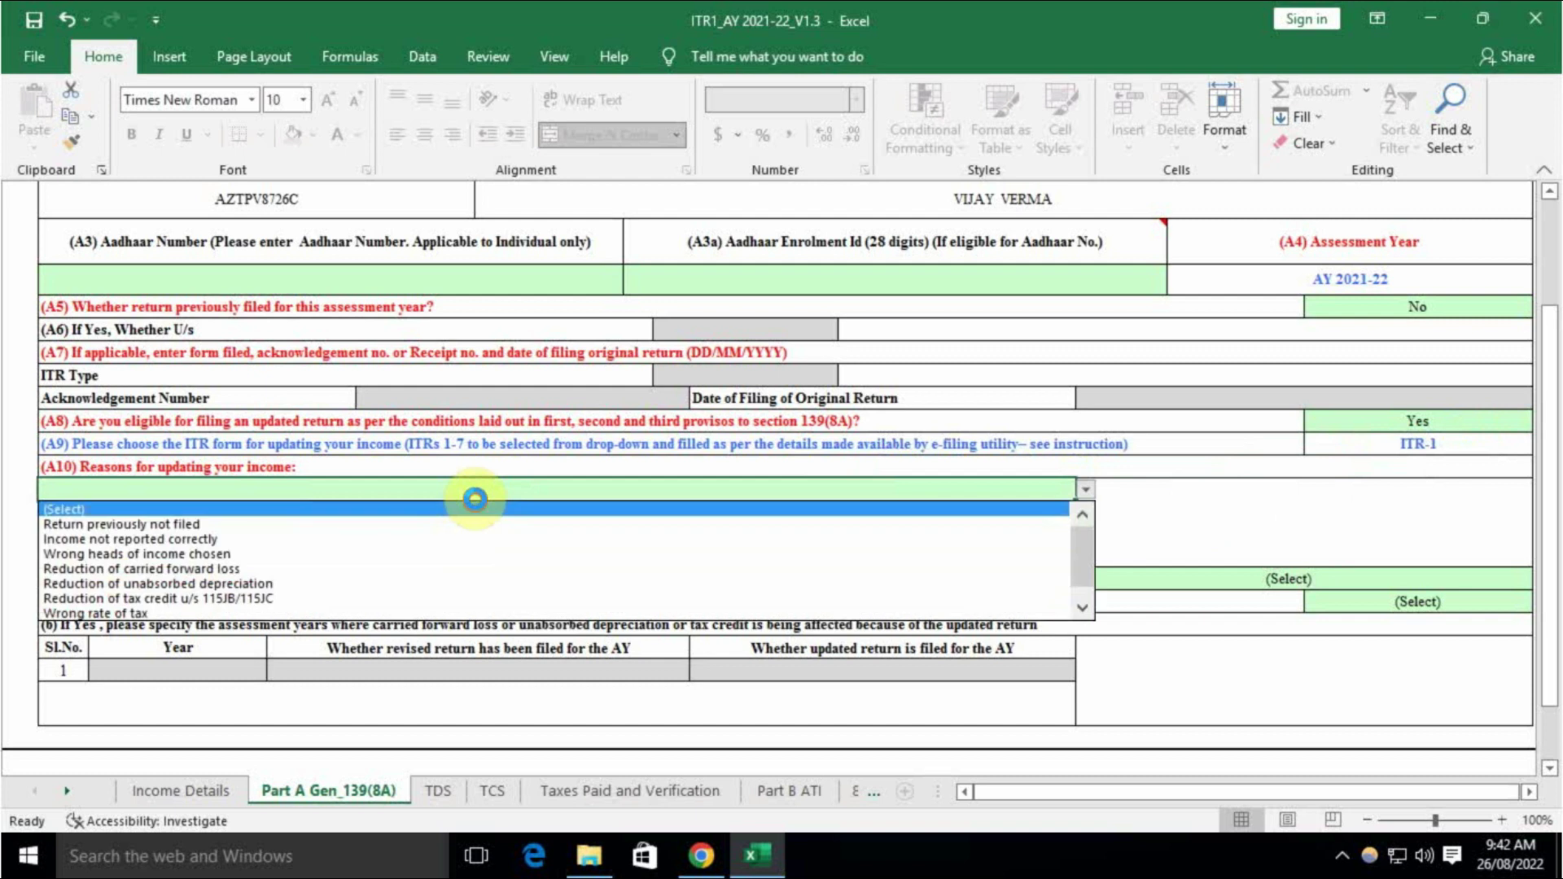
click(251, 528)
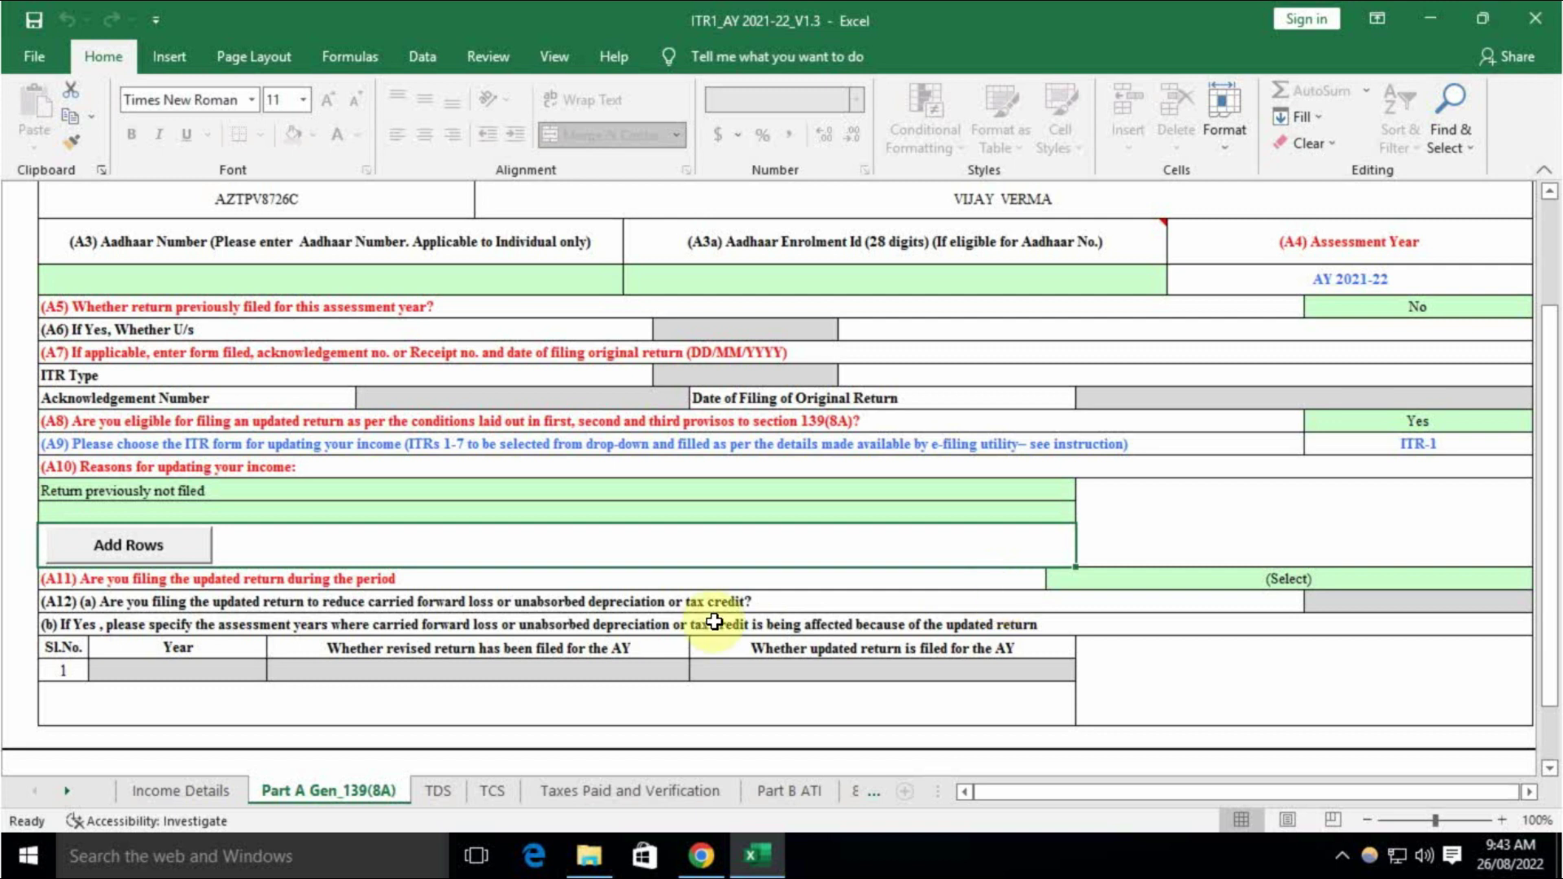
Set the A11 filing period of the updated return to Up to 12 months from the end of Relevant Assessment Year
scroll(1050, 580, up, 2)
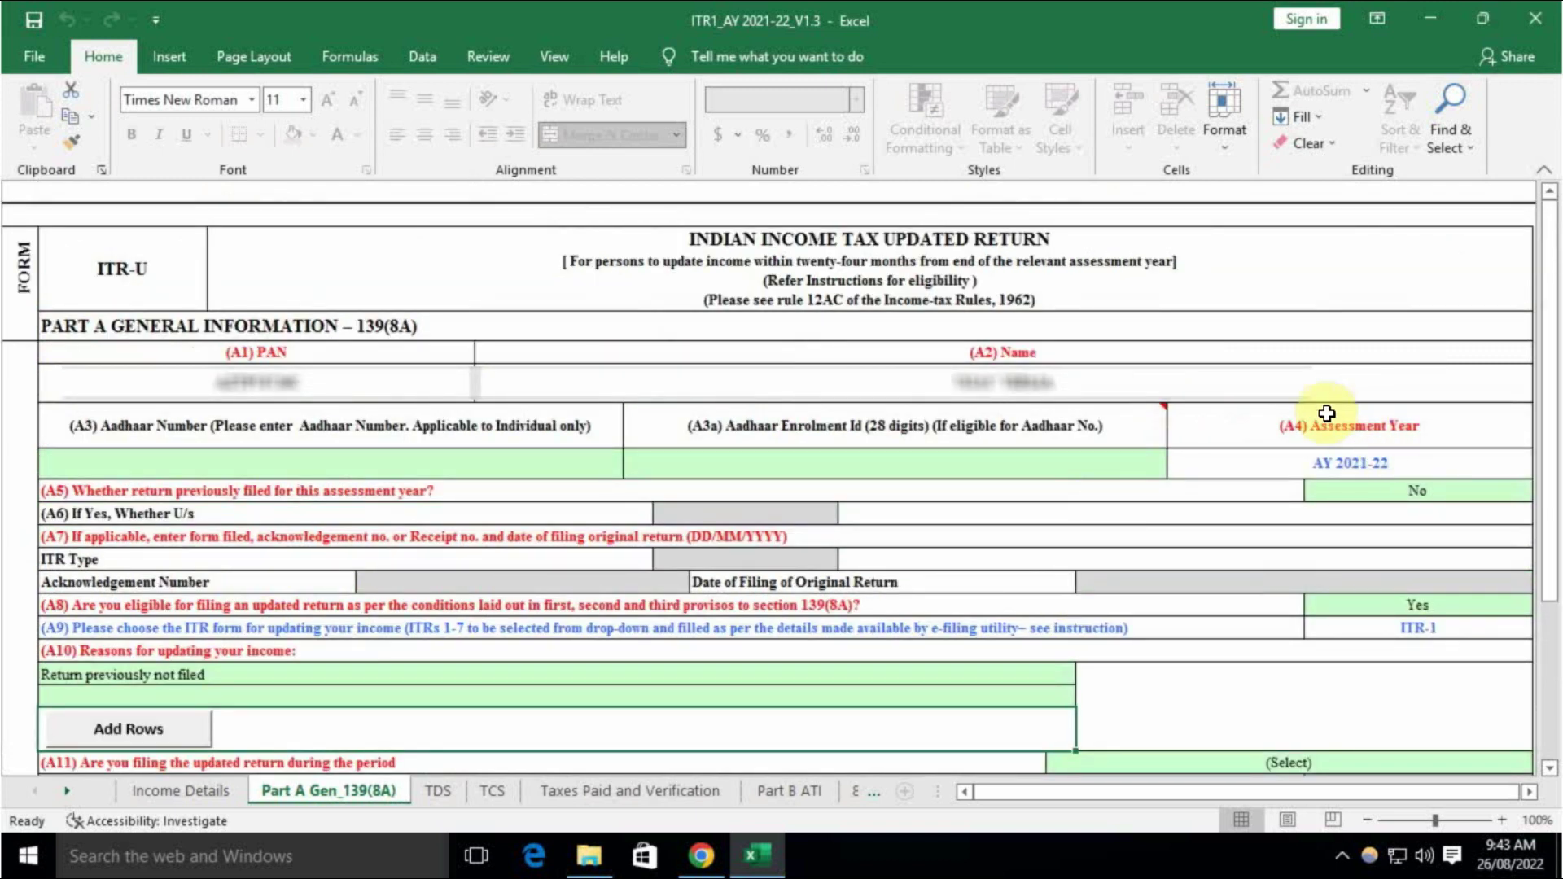
scroll(1222, 501, down, 3)
scroll(1174, 513, down, 2)
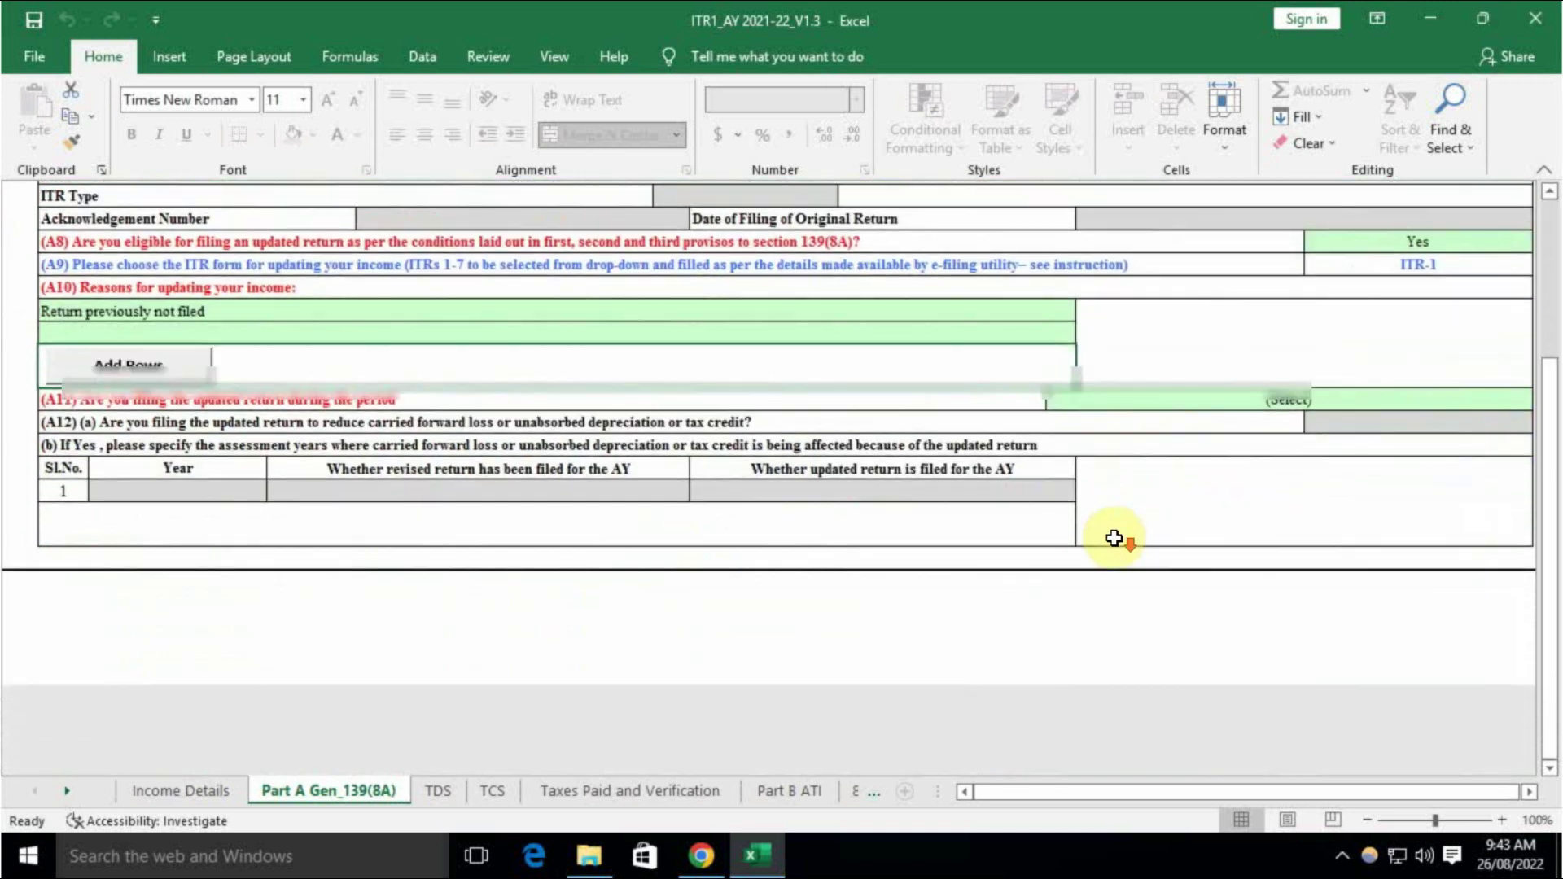
click(1281, 395)
click(929, 373)
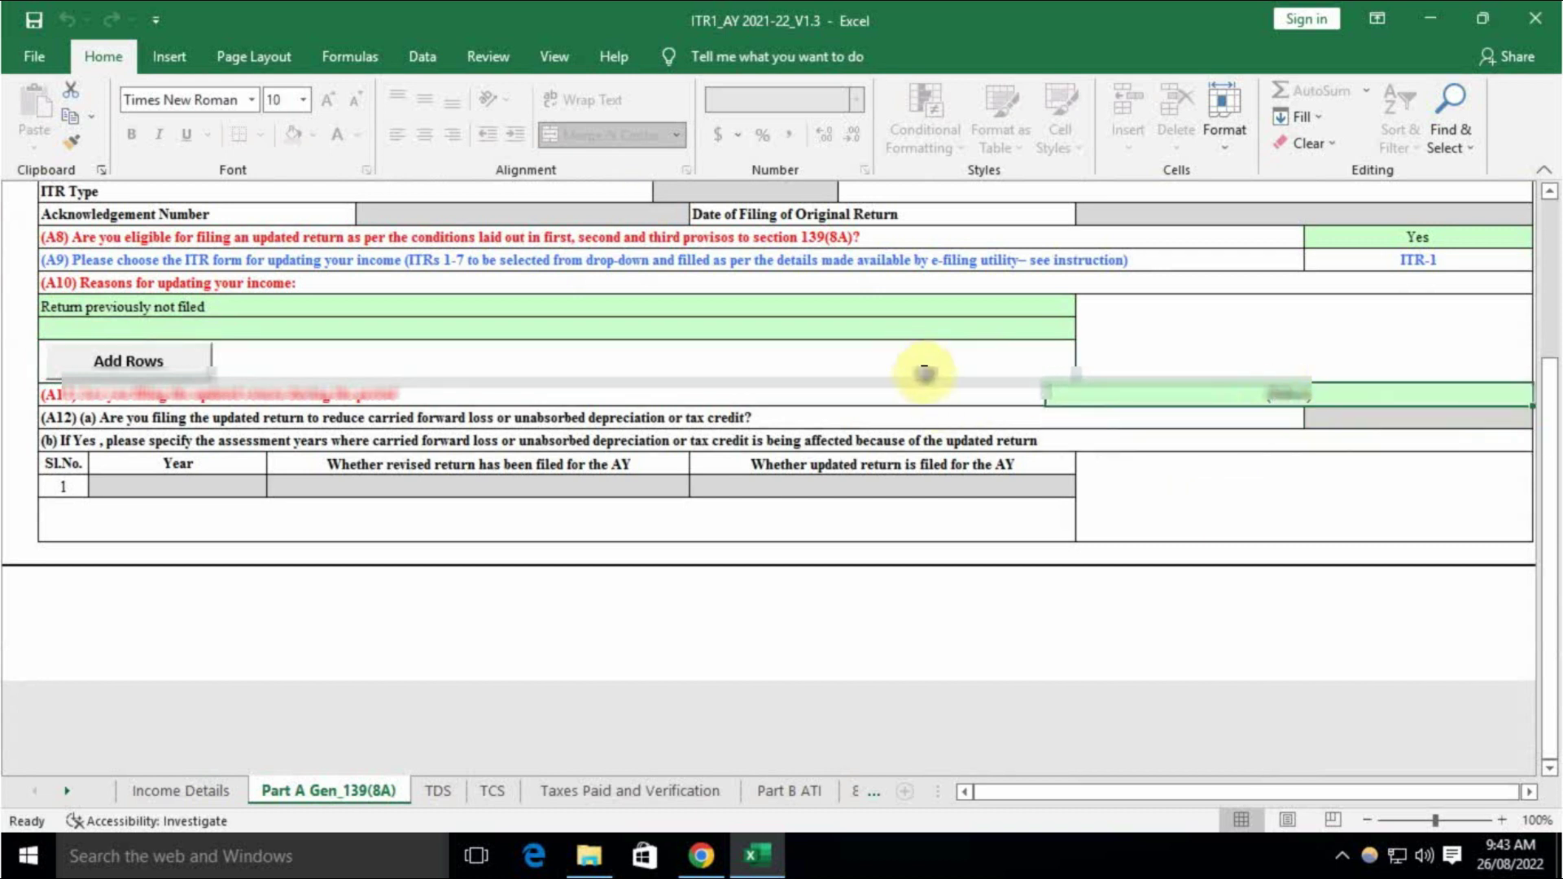
scroll(925, 279, up, 1)
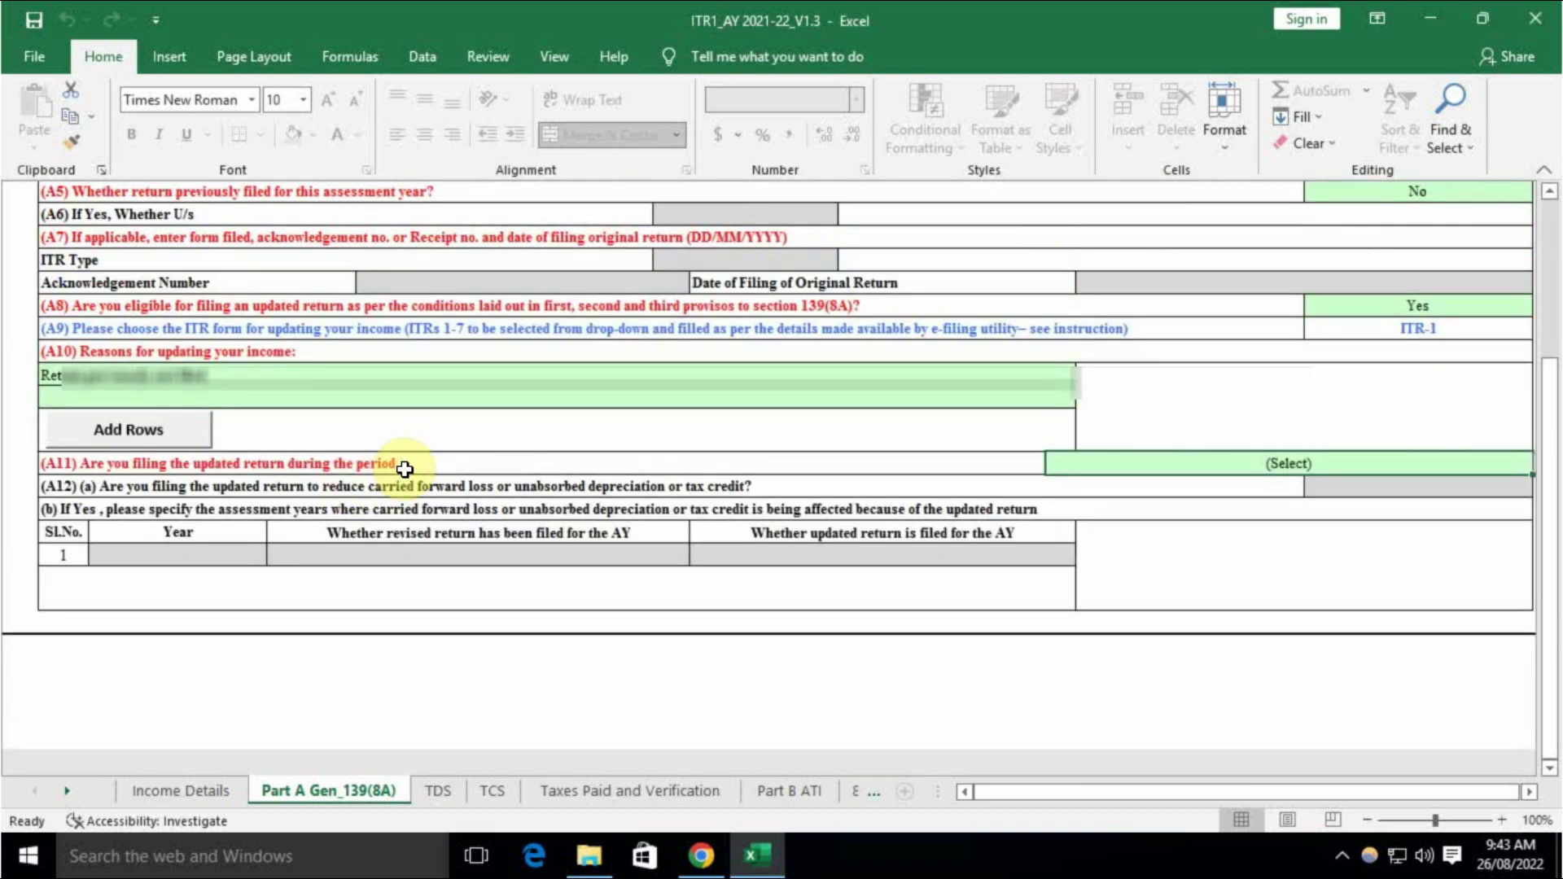
click(1127, 463)
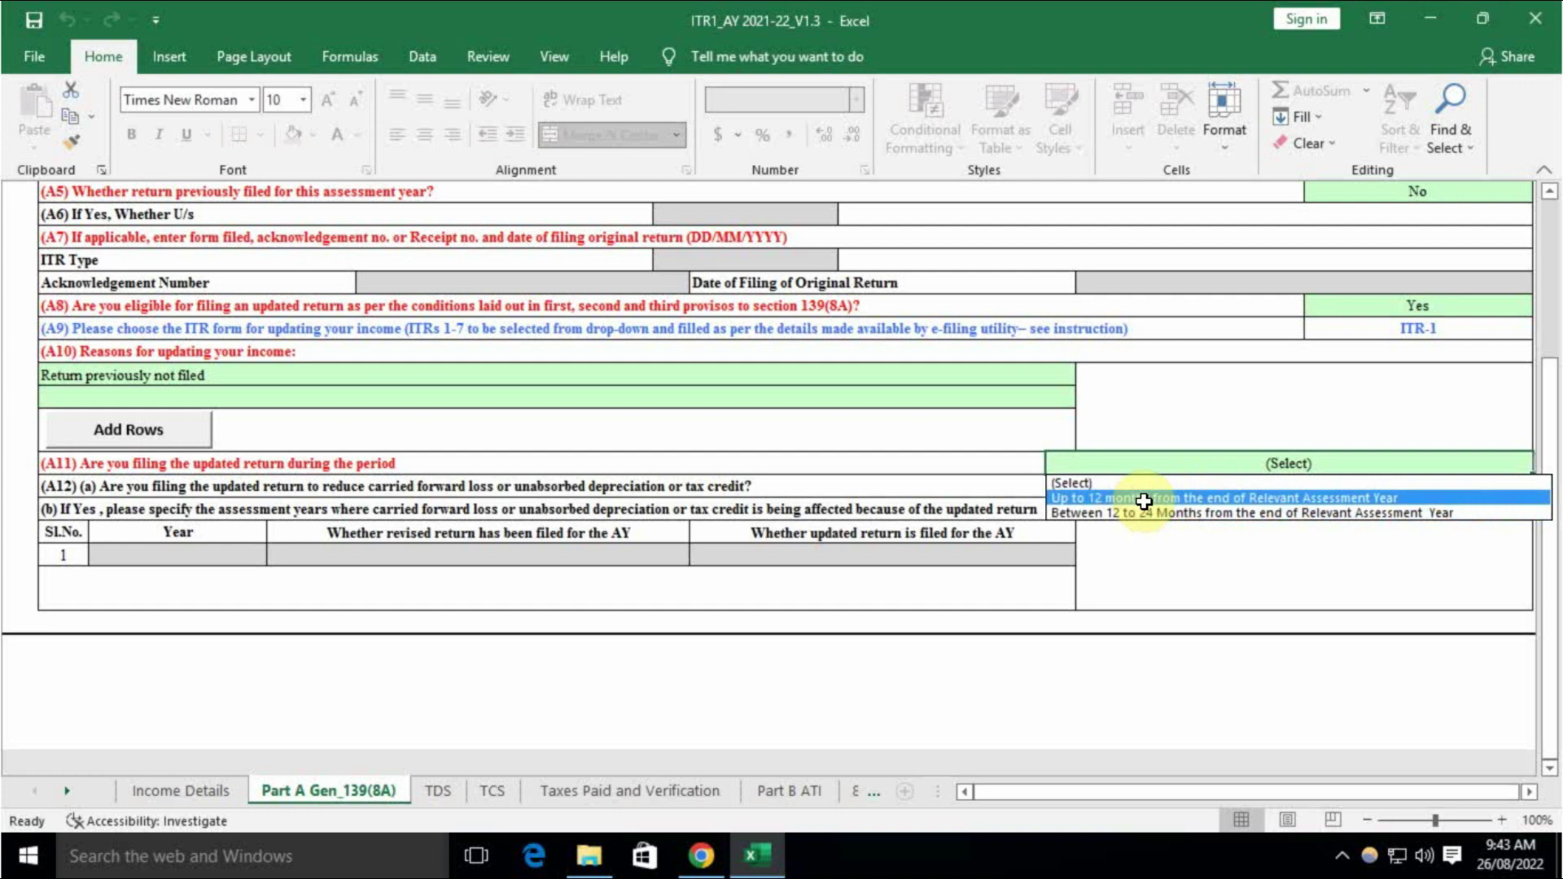
scroll(1211, 464, up, 4)
scroll(1343, 488, down, 2)
scroll(1294, 513, down, 4)
scroll(1205, 506, up, 2)
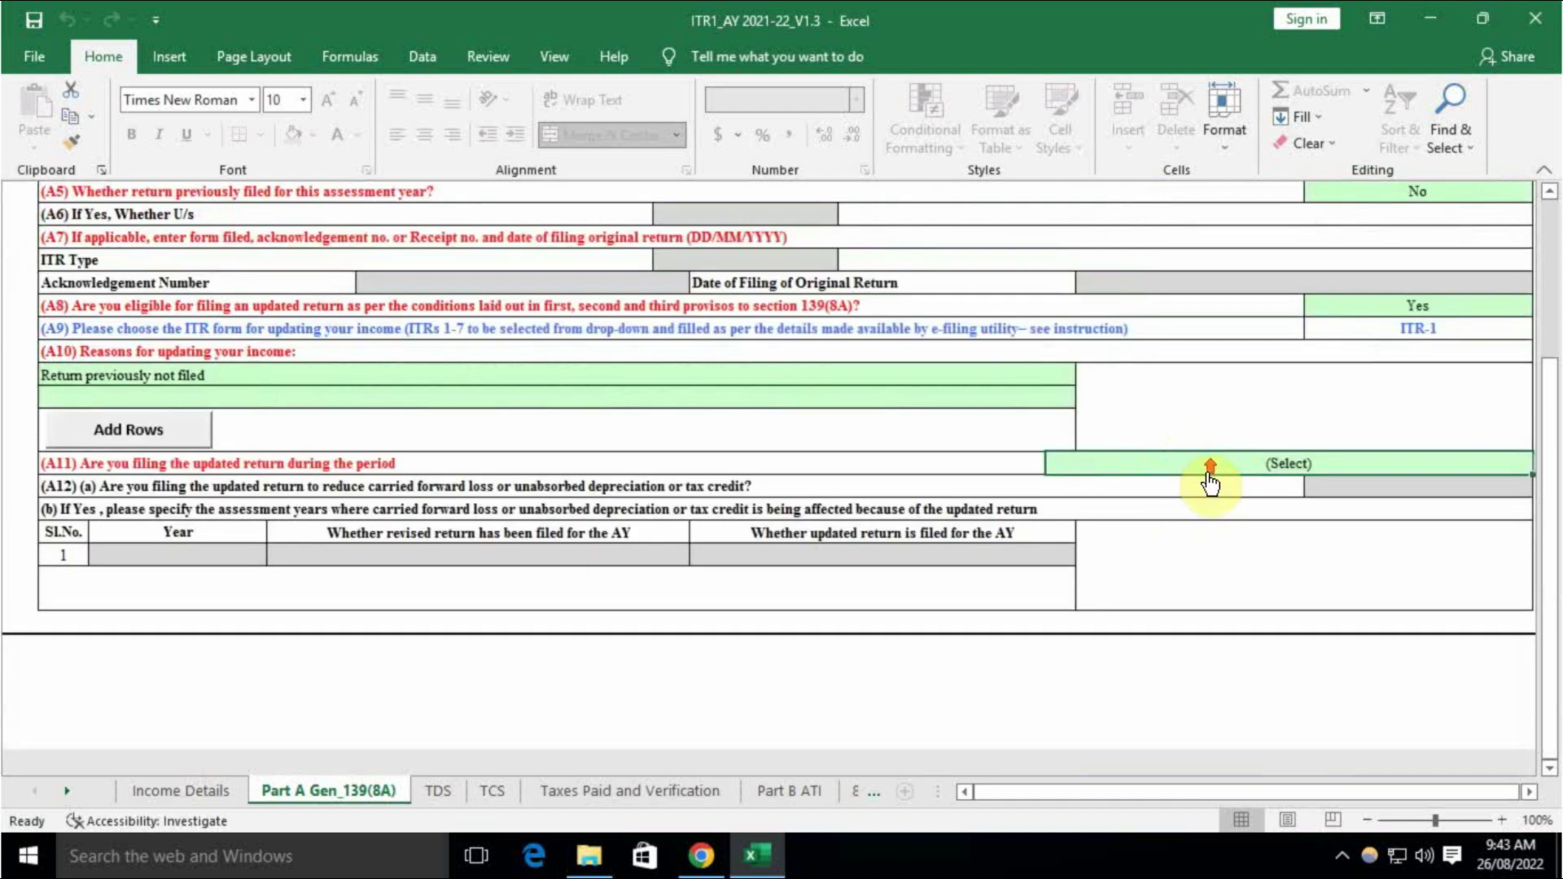
click(1232, 458)
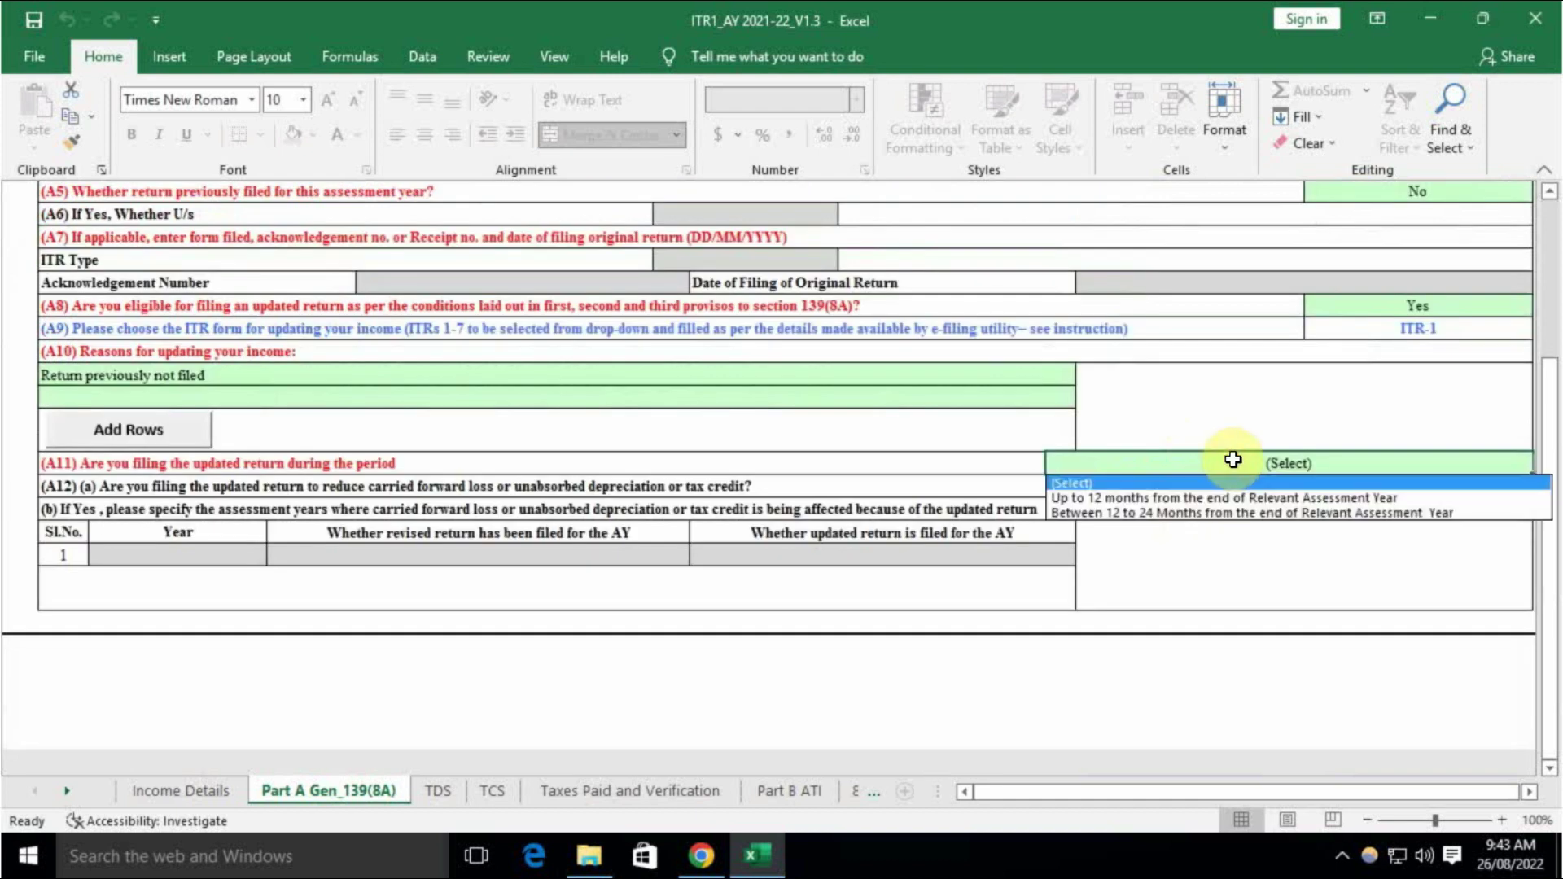
click(1203, 501)
Try the Between 12 to 24 Months option for the A11 filing period and restore Up to 12 months from the end of Relevant Assessment Year
scroll(1261, 448, up, 4)
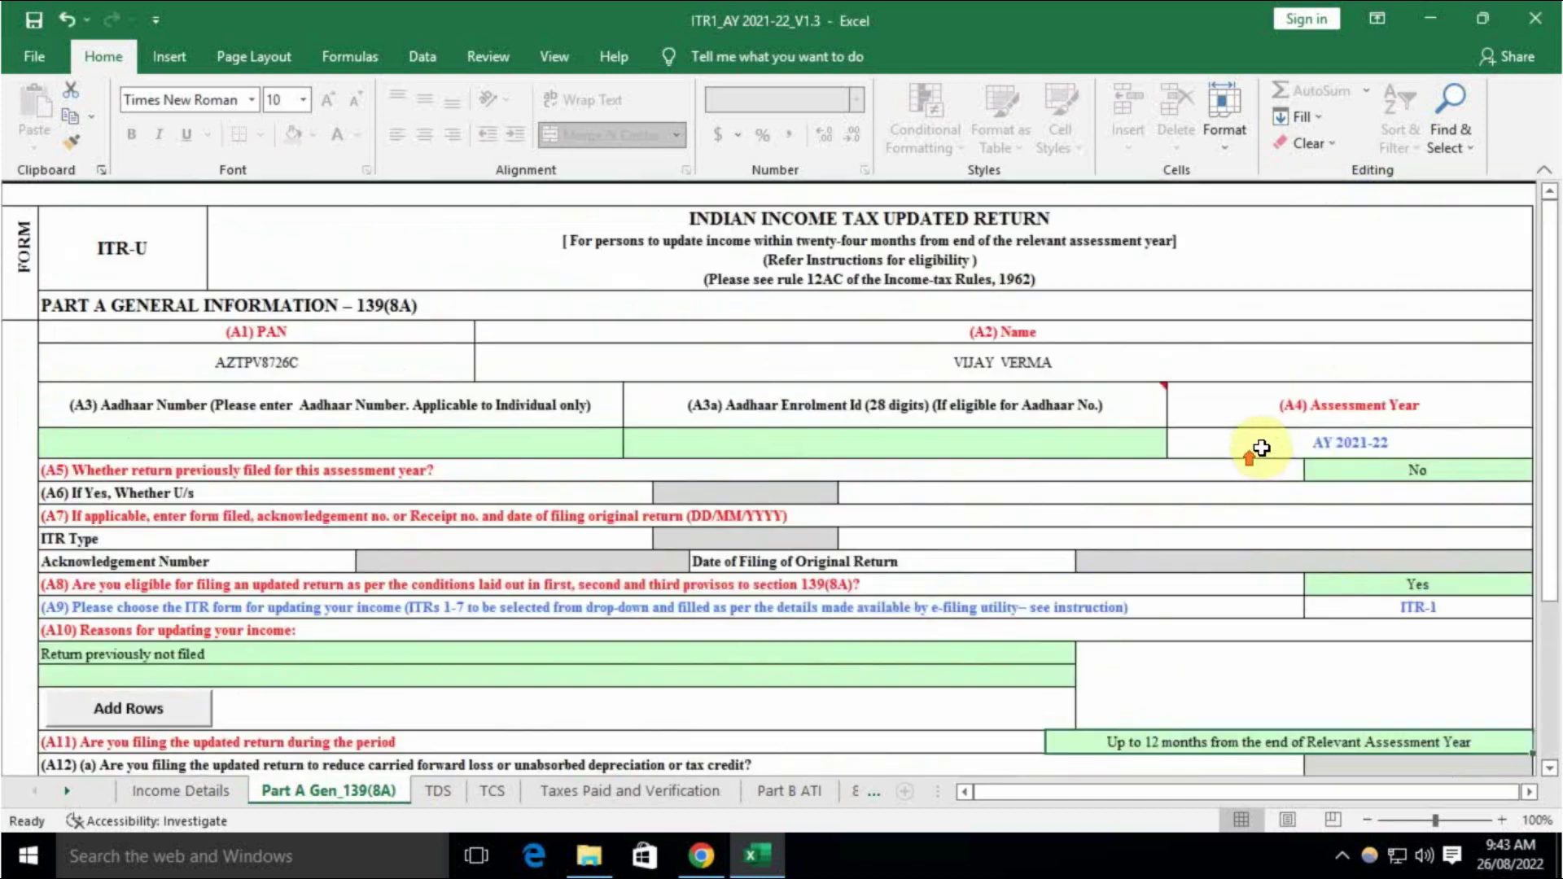
scroll(1336, 477, down, 2)
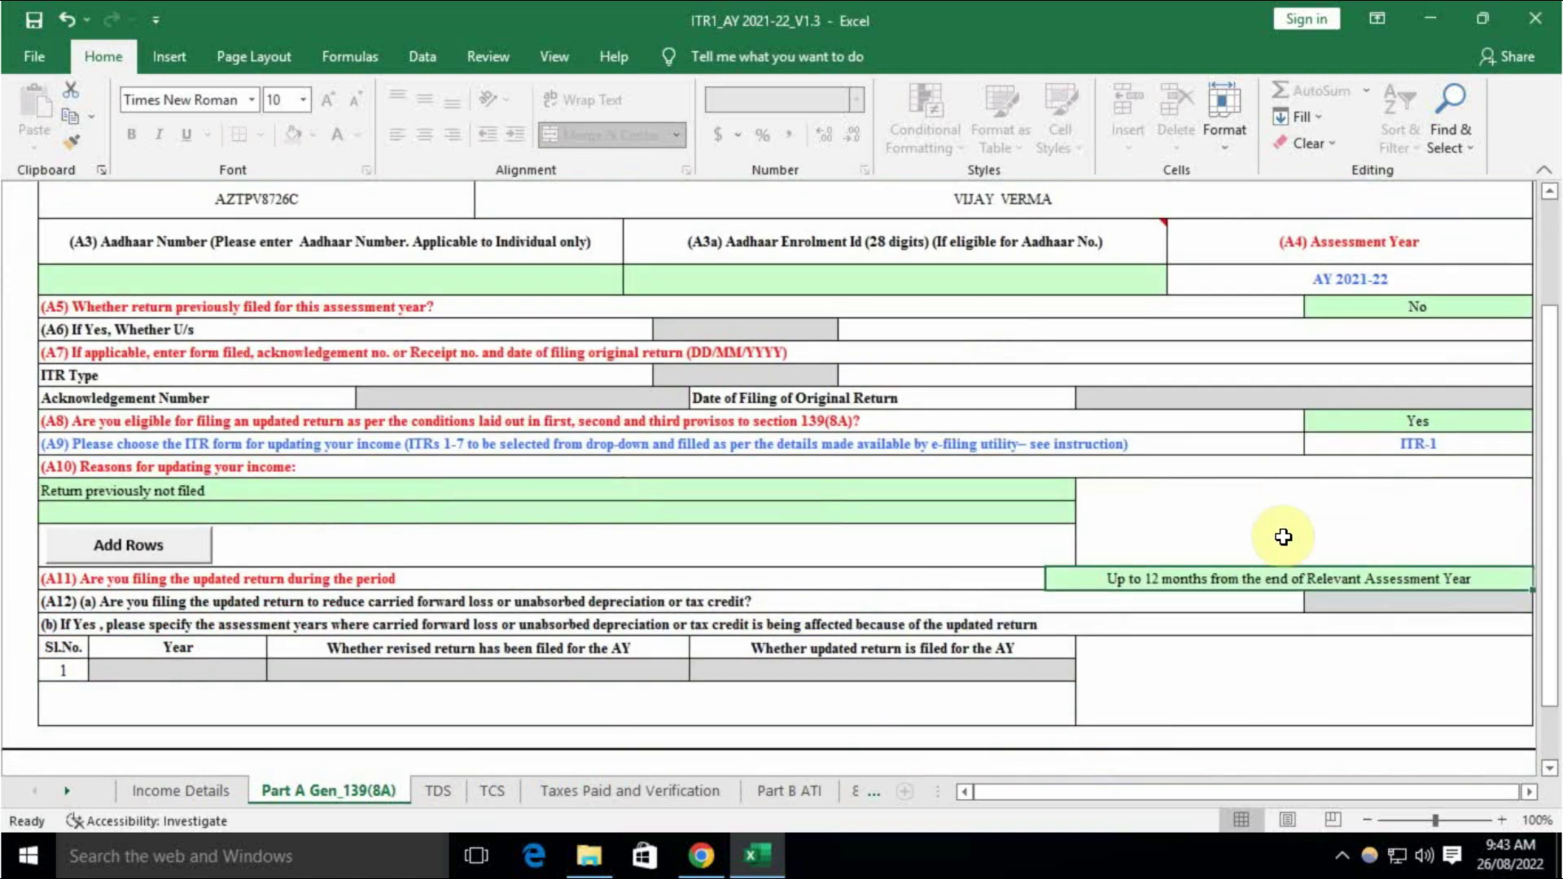
click(1244, 581)
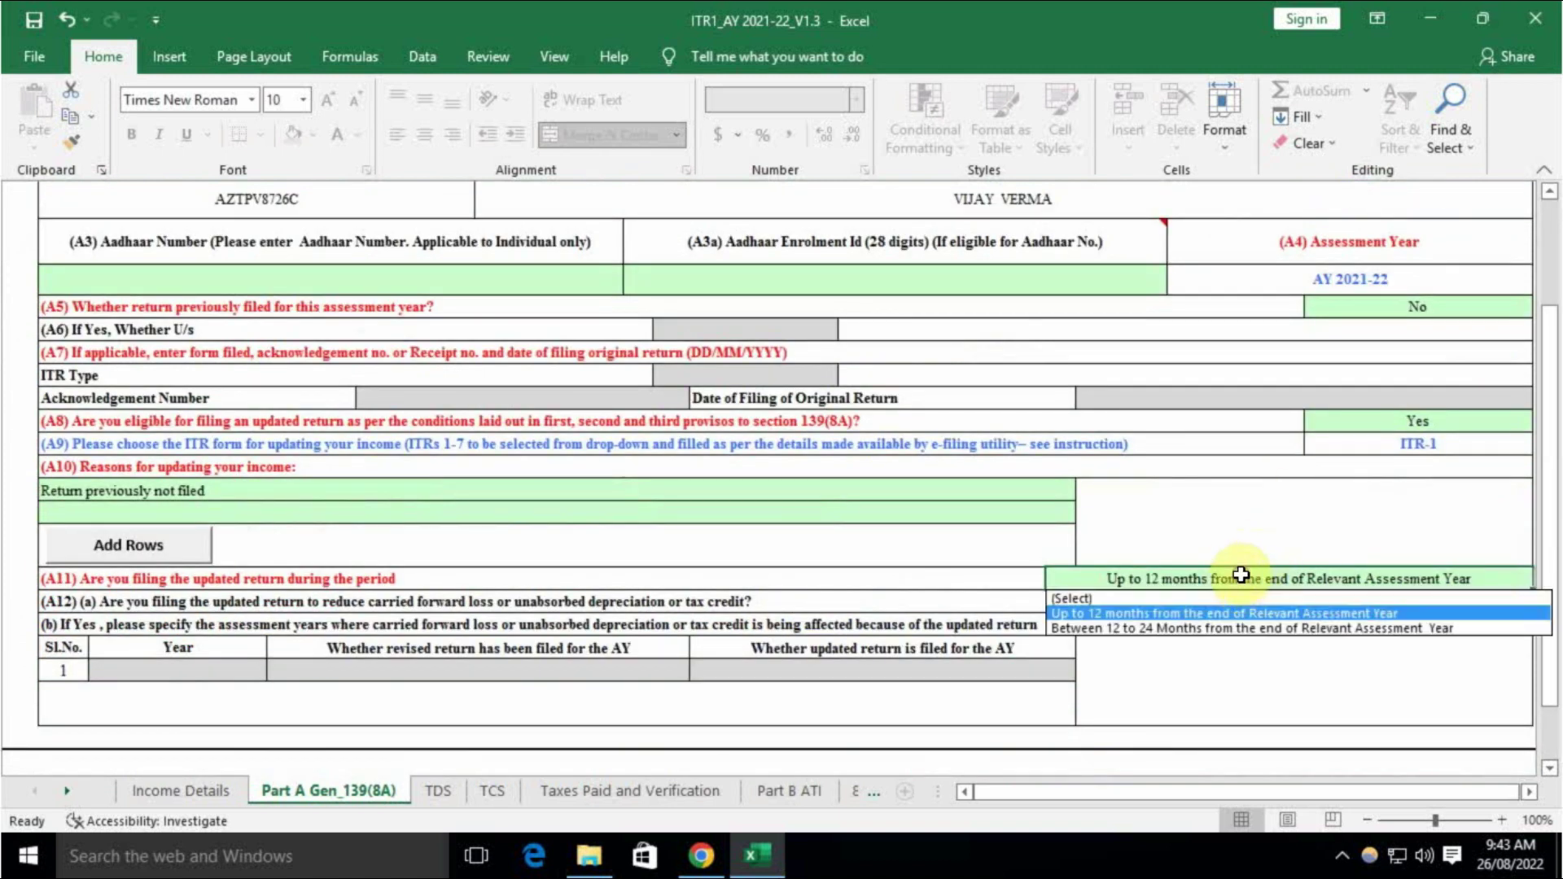
click(1213, 628)
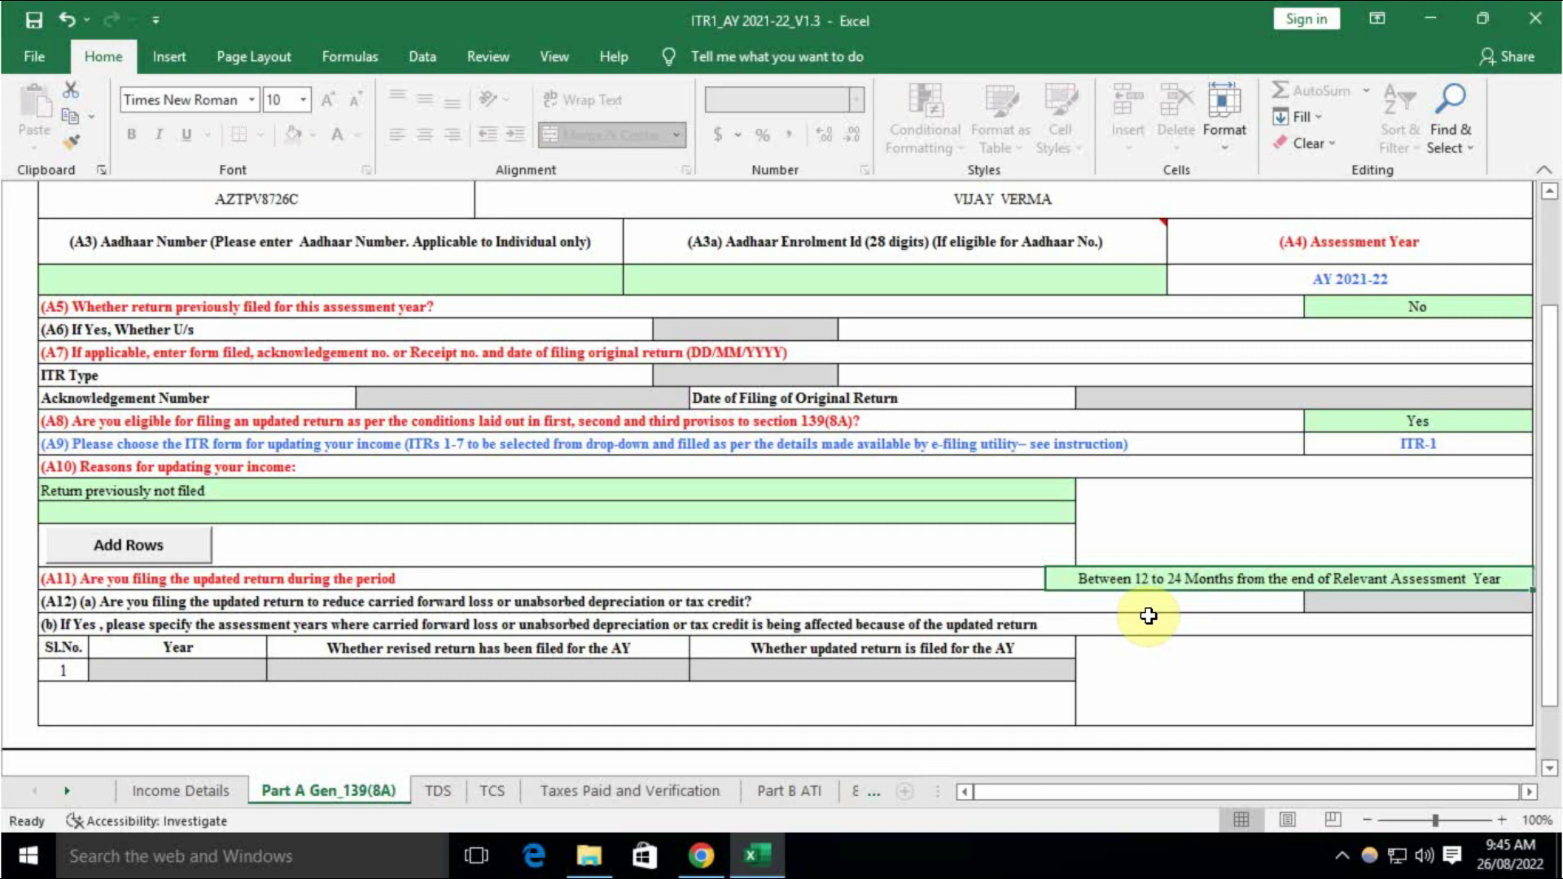
click(1195, 580)
click(1181, 614)
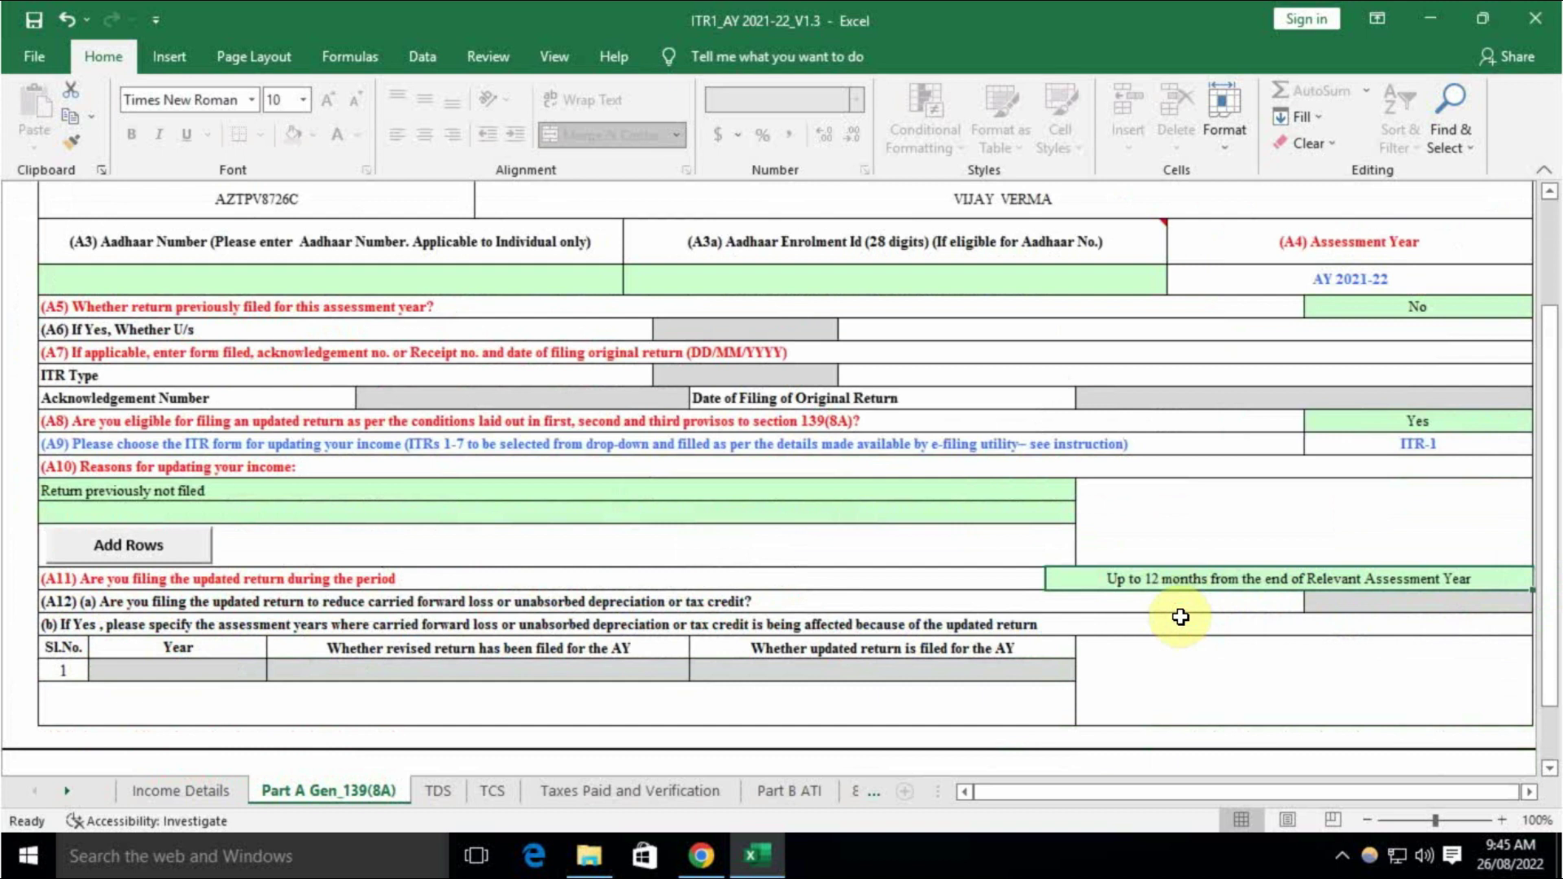
click(1201, 579)
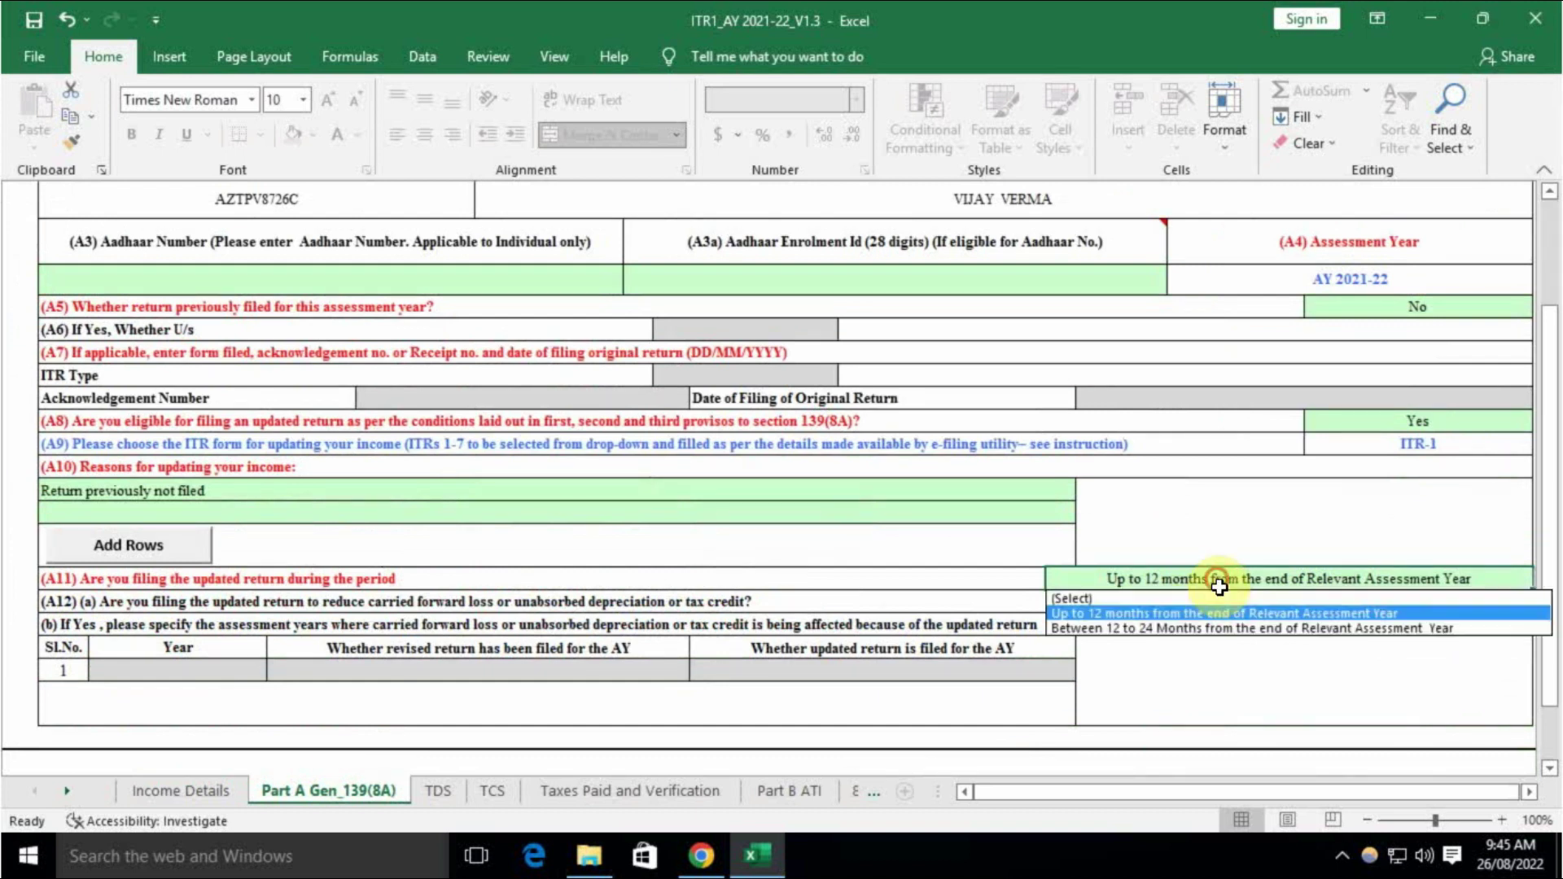
click(1197, 628)
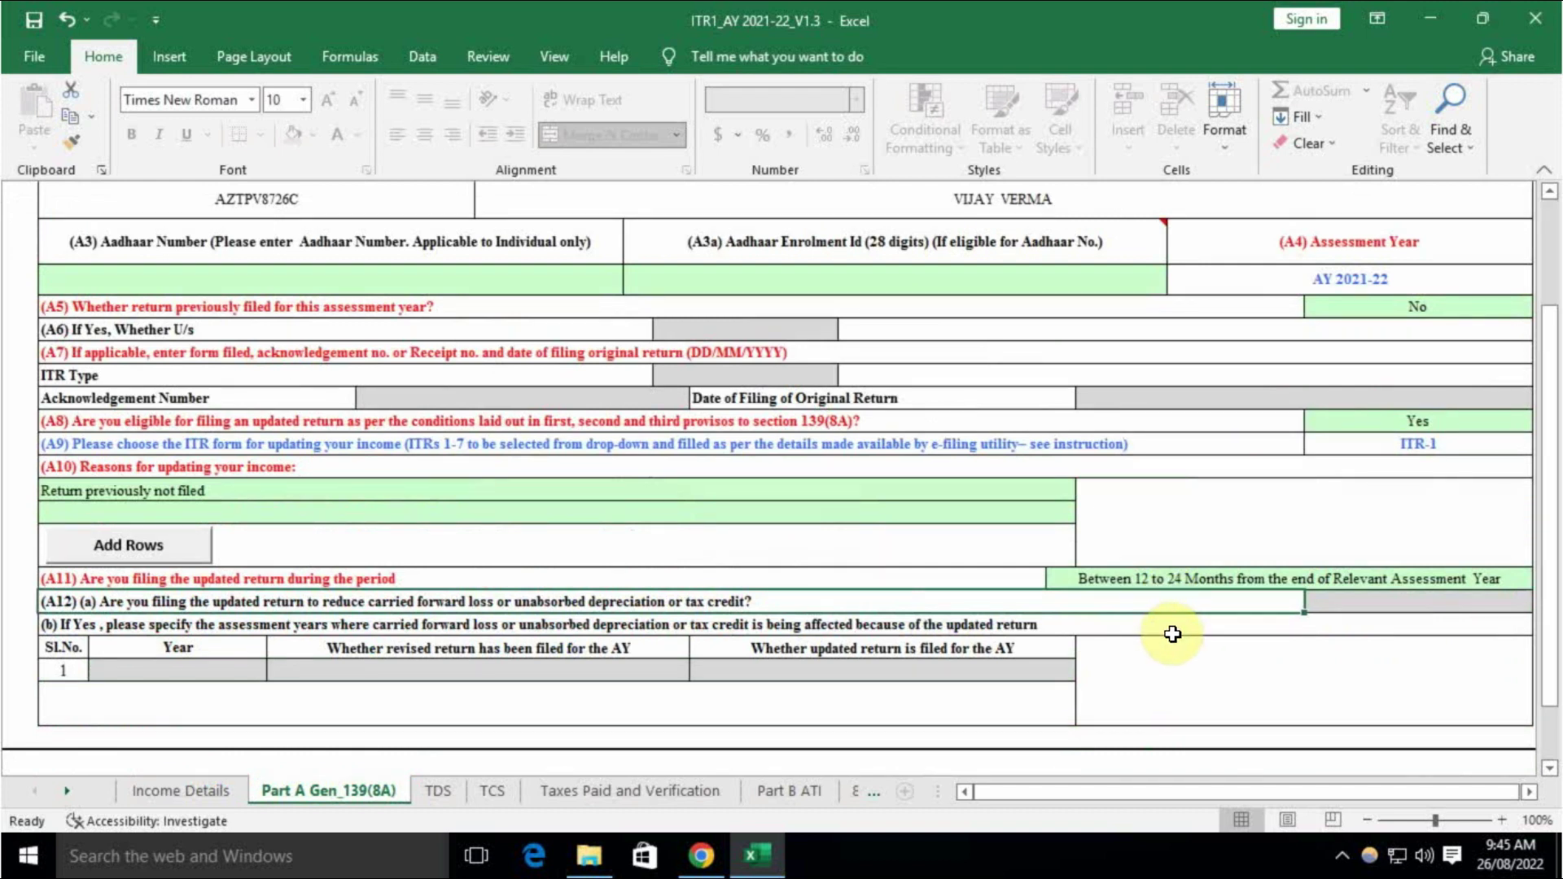
click(1223, 579)
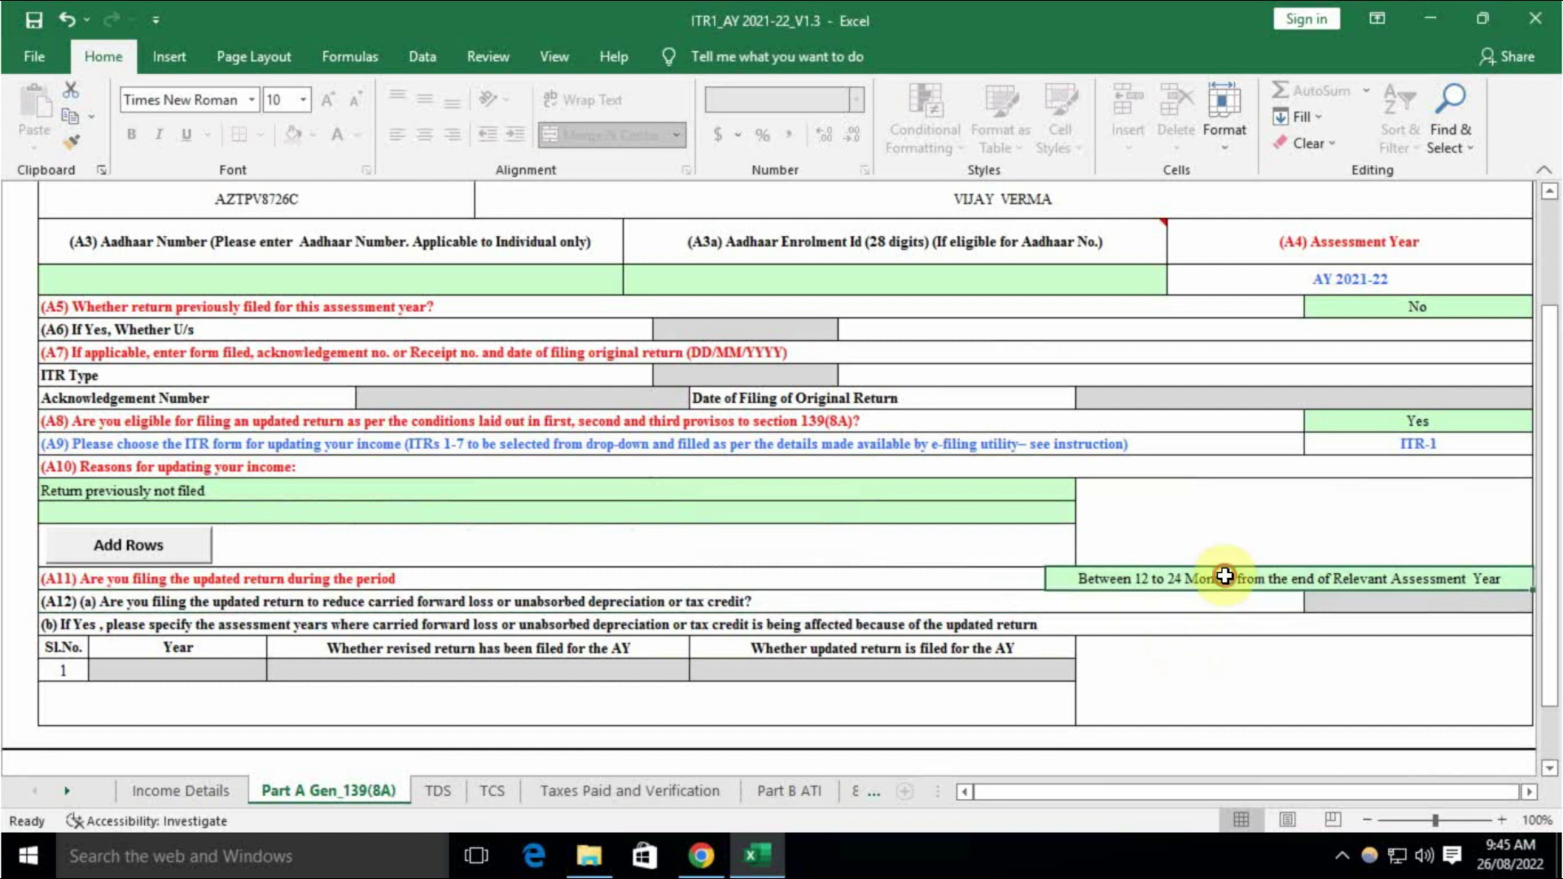
click(1179, 614)
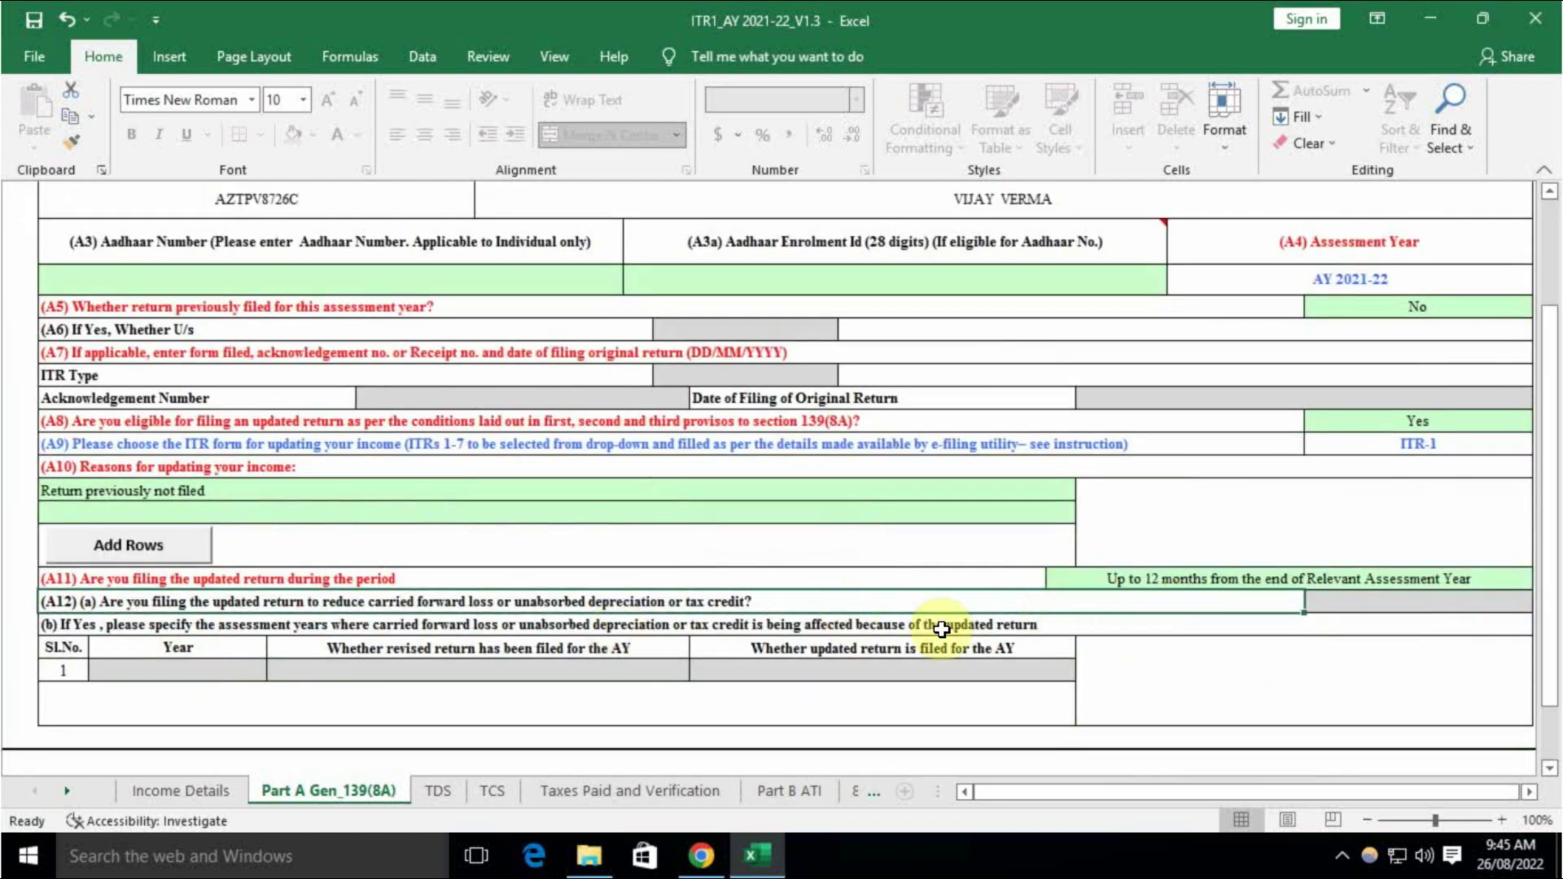
Validate the Part A Gen_139(8A) sheet and dismiss the validation message
scroll(1399, 575, up, 3)
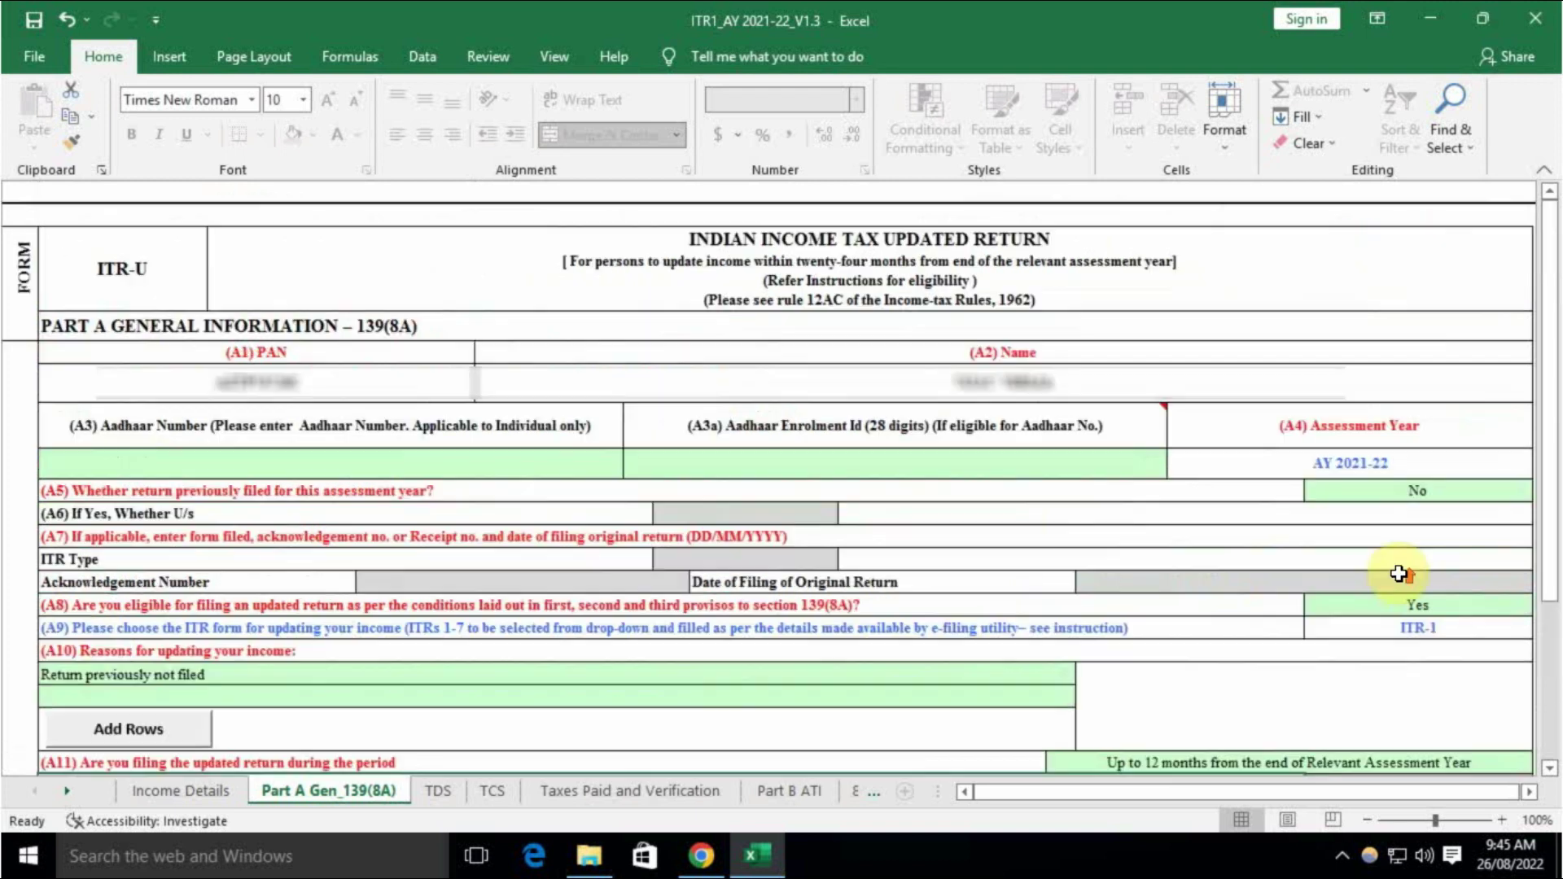
drag(1065, 792, 1229, 799)
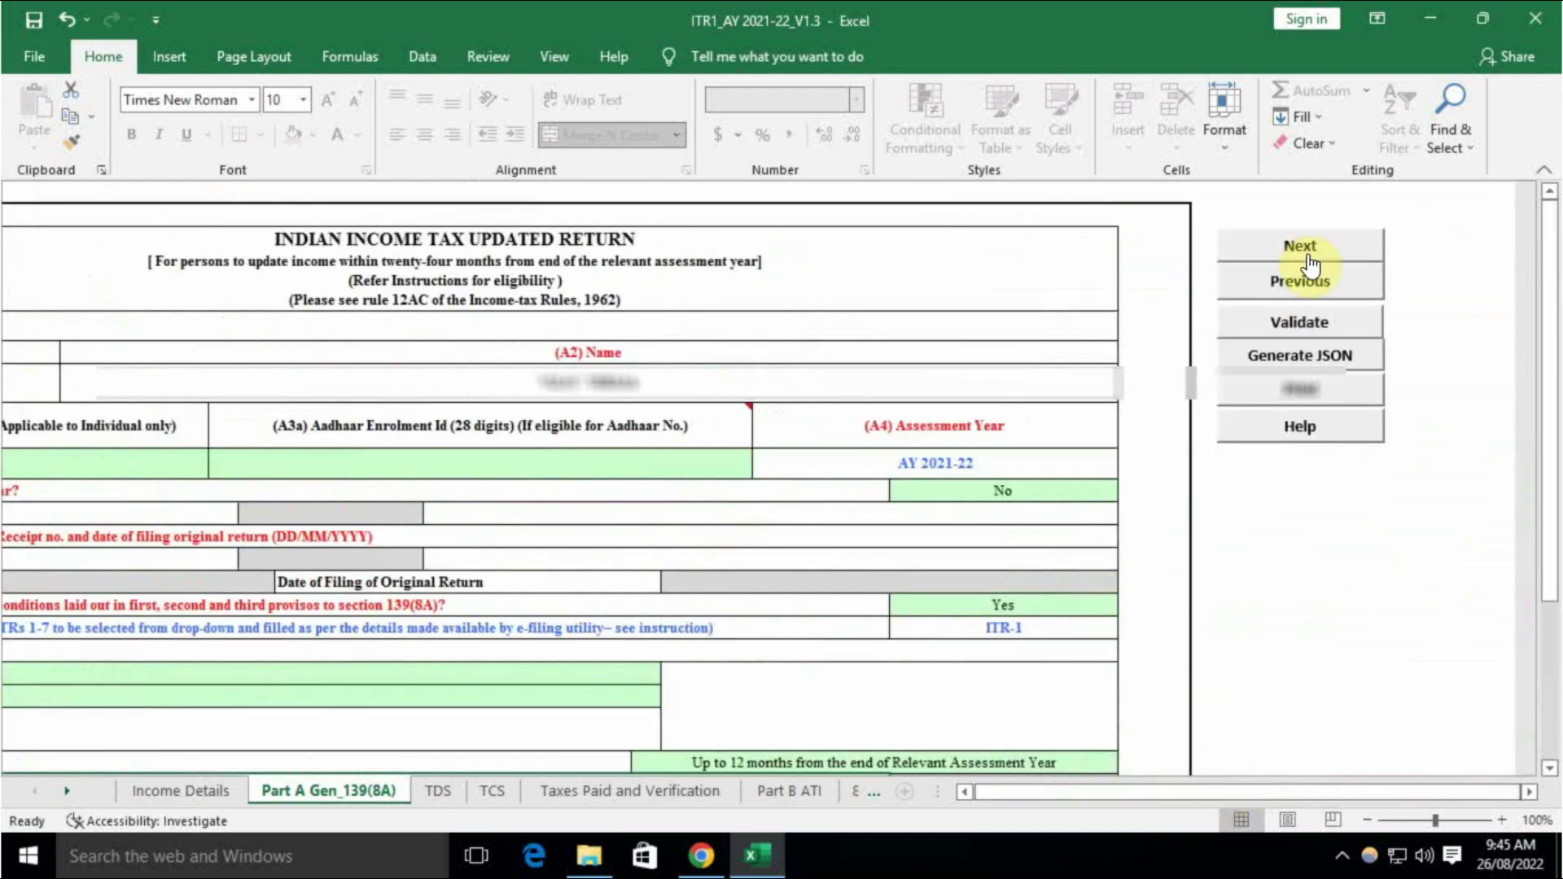
click(1311, 308)
click(846, 501)
drag(1151, 788, 988, 790)
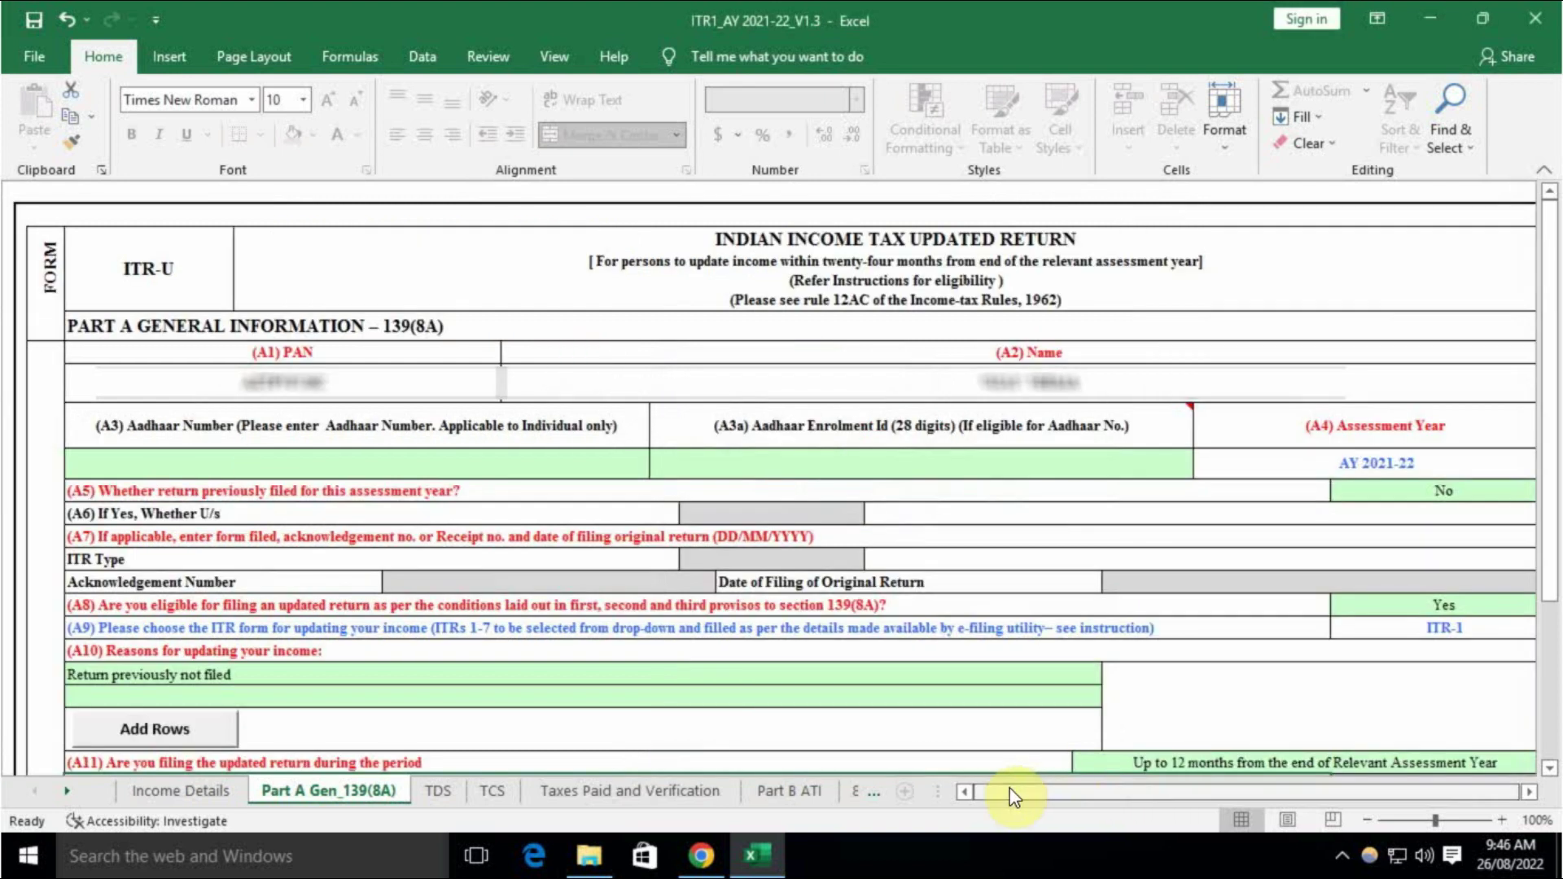
Open the TDS sheet, dismiss its notice about tax payment disclosure, and validate the sheet
click(439, 790)
click(774, 491)
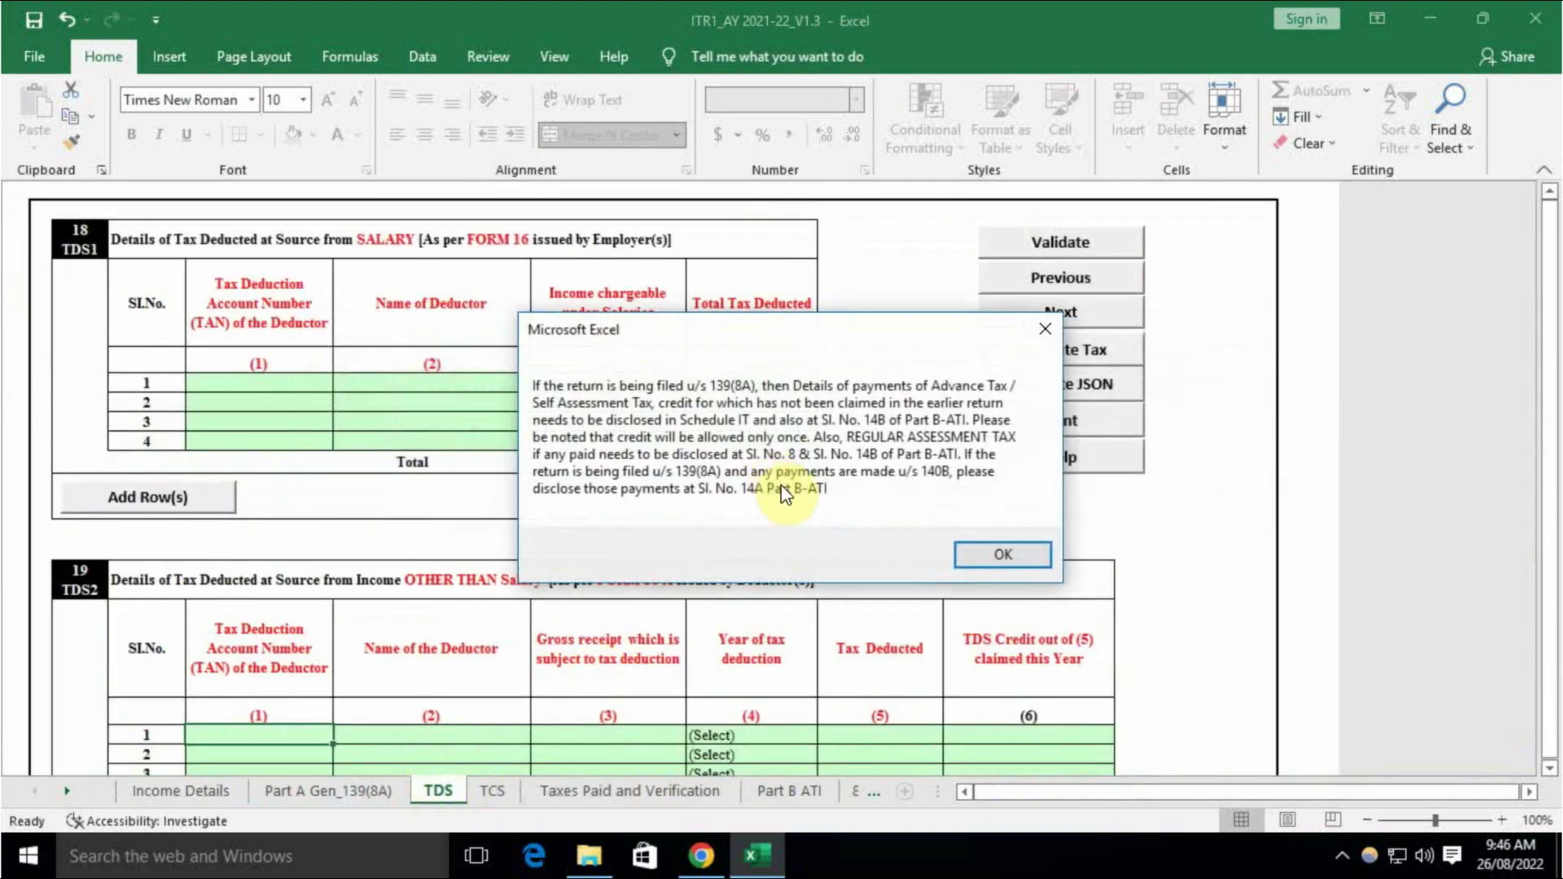
click(1025, 554)
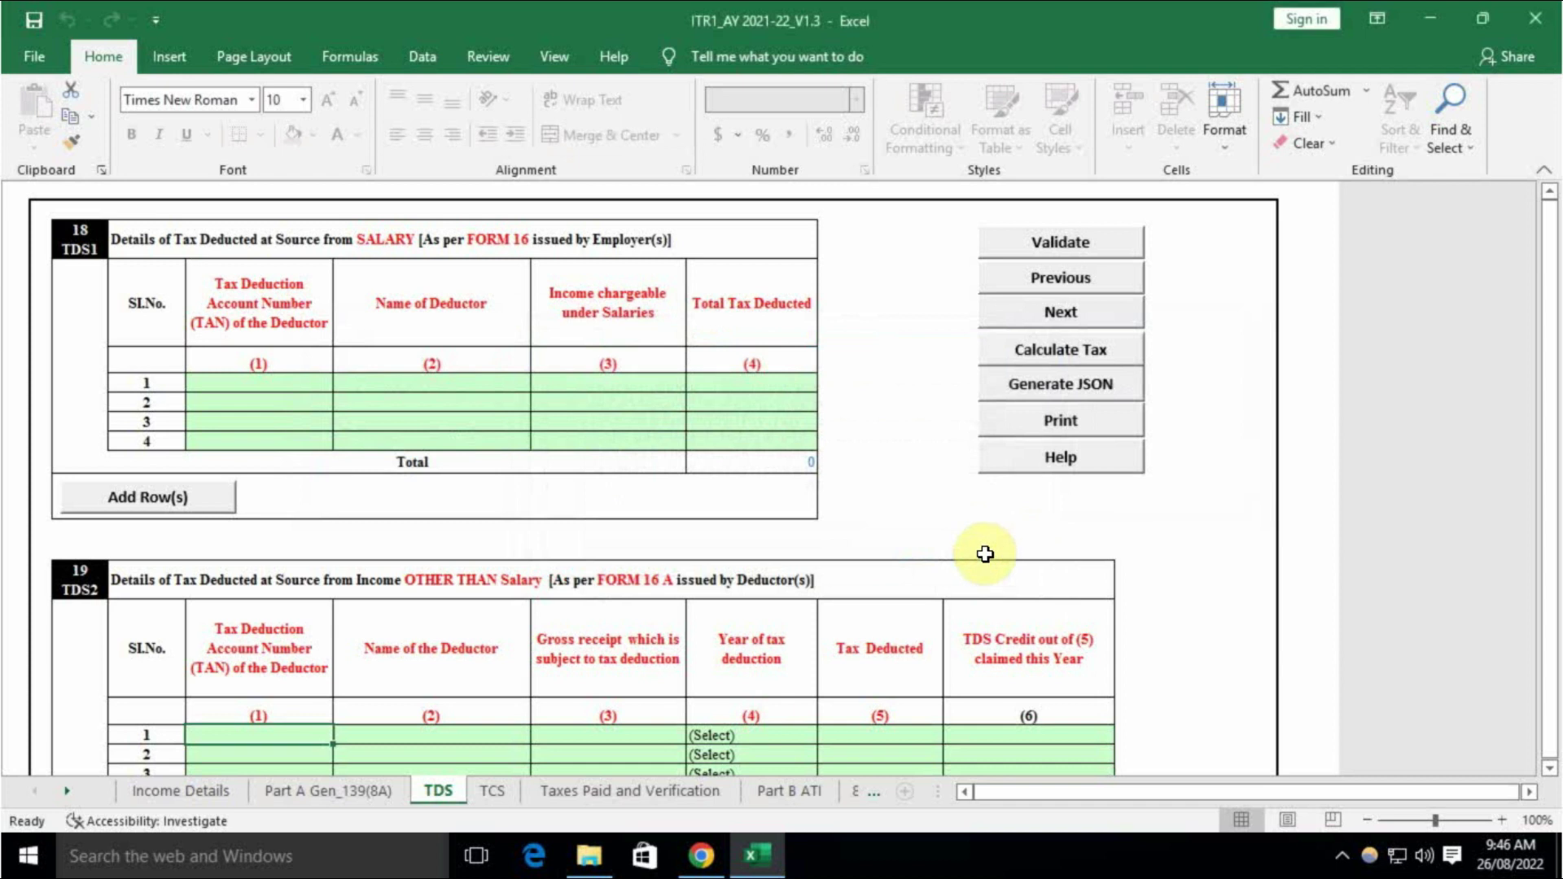
click(1088, 243)
click(771, 489)
Validate the TCS sheet and dismiss the validation message
click(506, 794)
click(1268, 220)
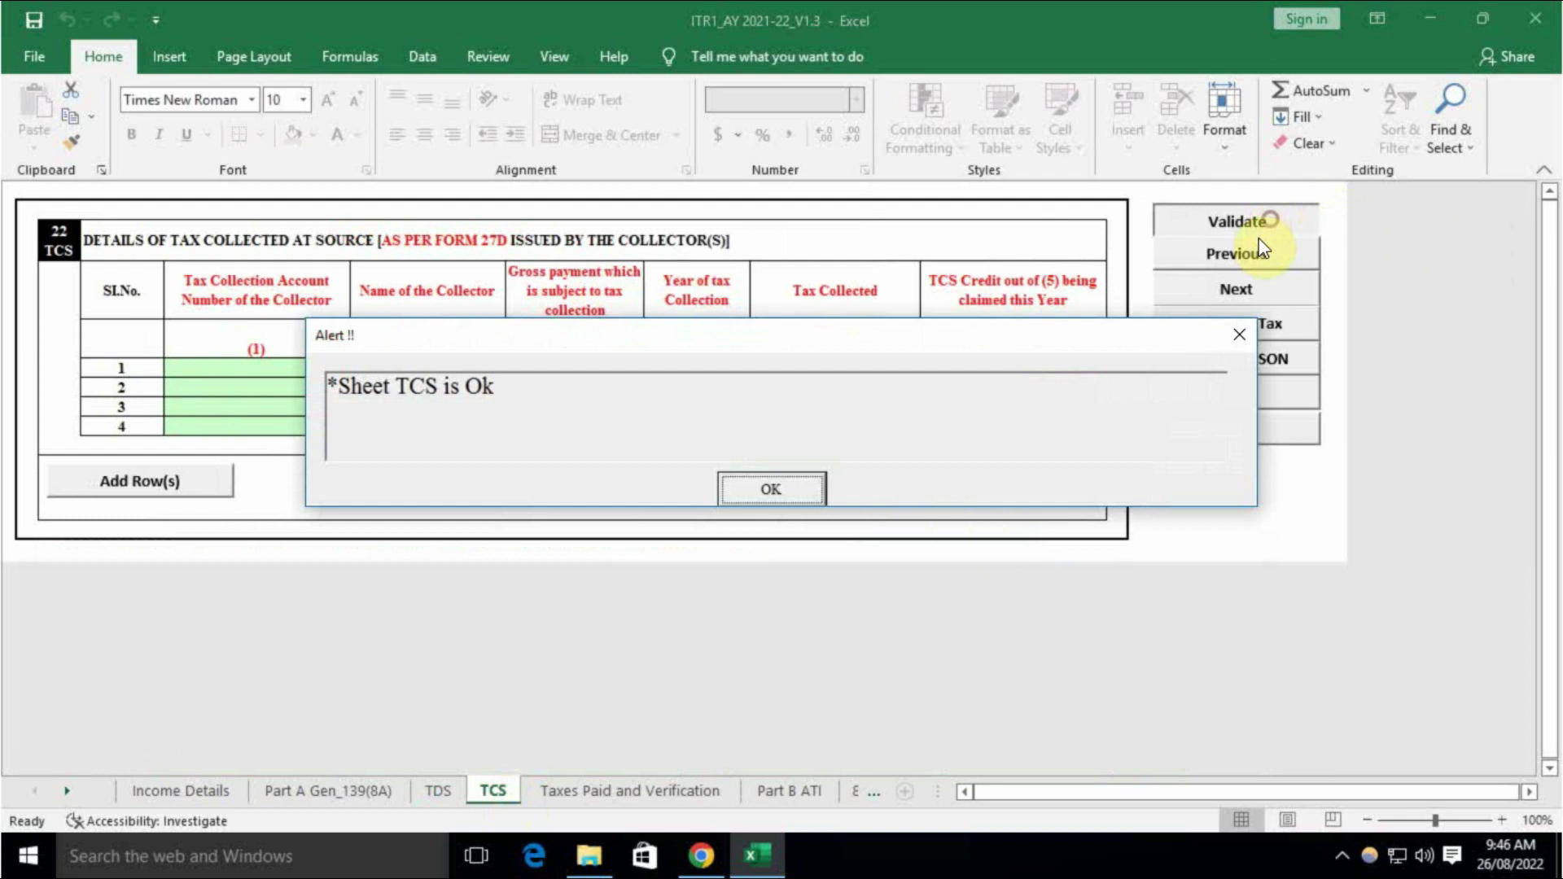
click(771, 489)
Look through the Taxes Paid and Verification sheet, validate it and dismiss the validation message
click(580, 789)
scroll(704, 537, down, 3)
scroll(704, 537, up, 3)
click(1243, 218)
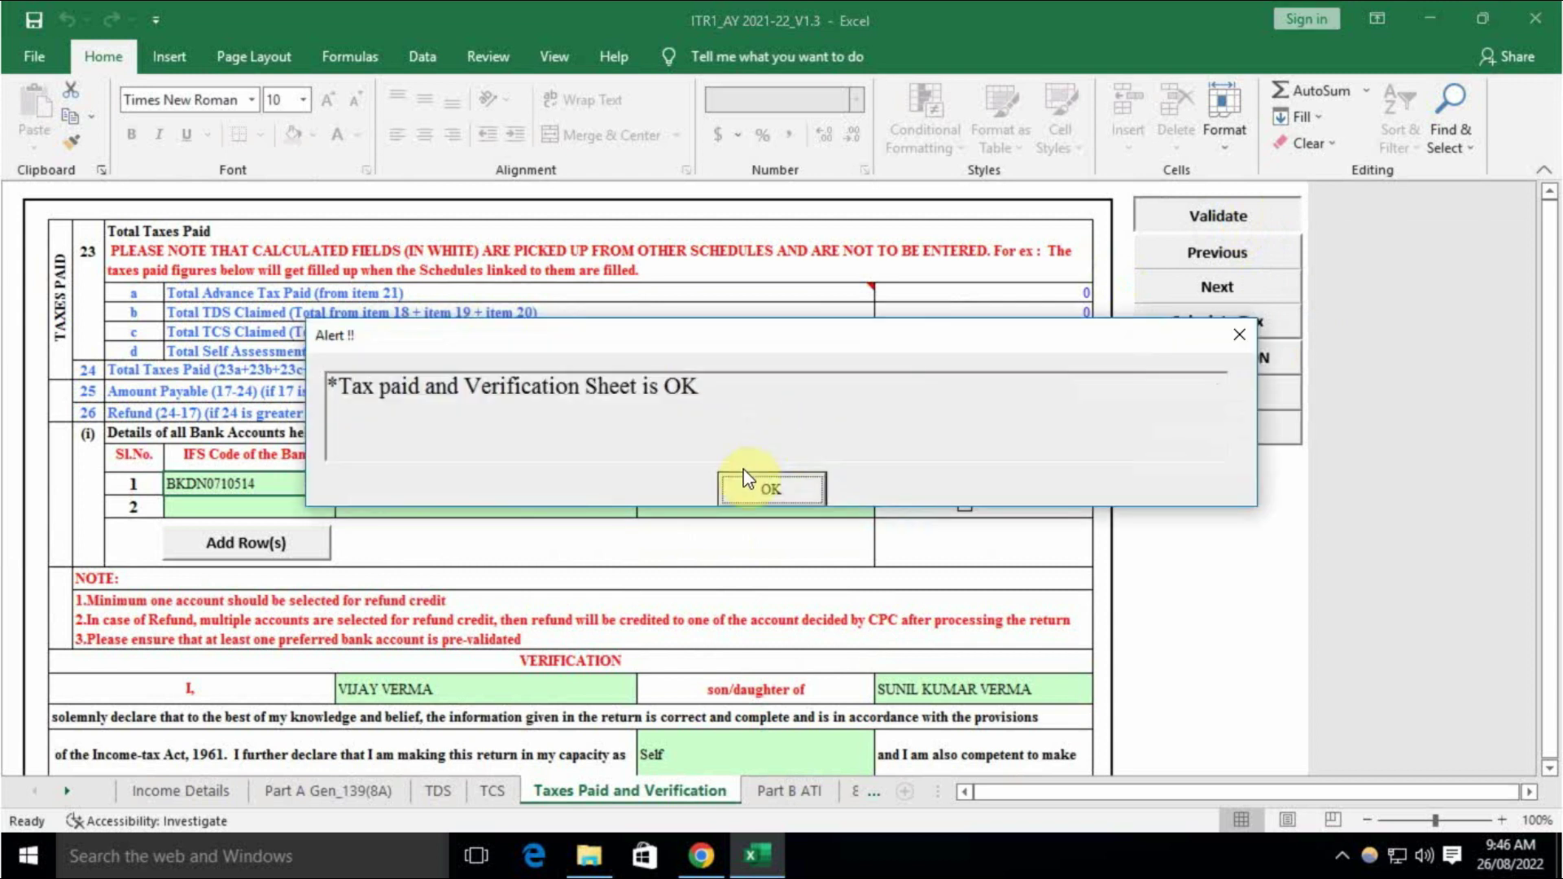
click(746, 480)
Validate the Part B ATI sheet and dismiss the validation message
click(758, 787)
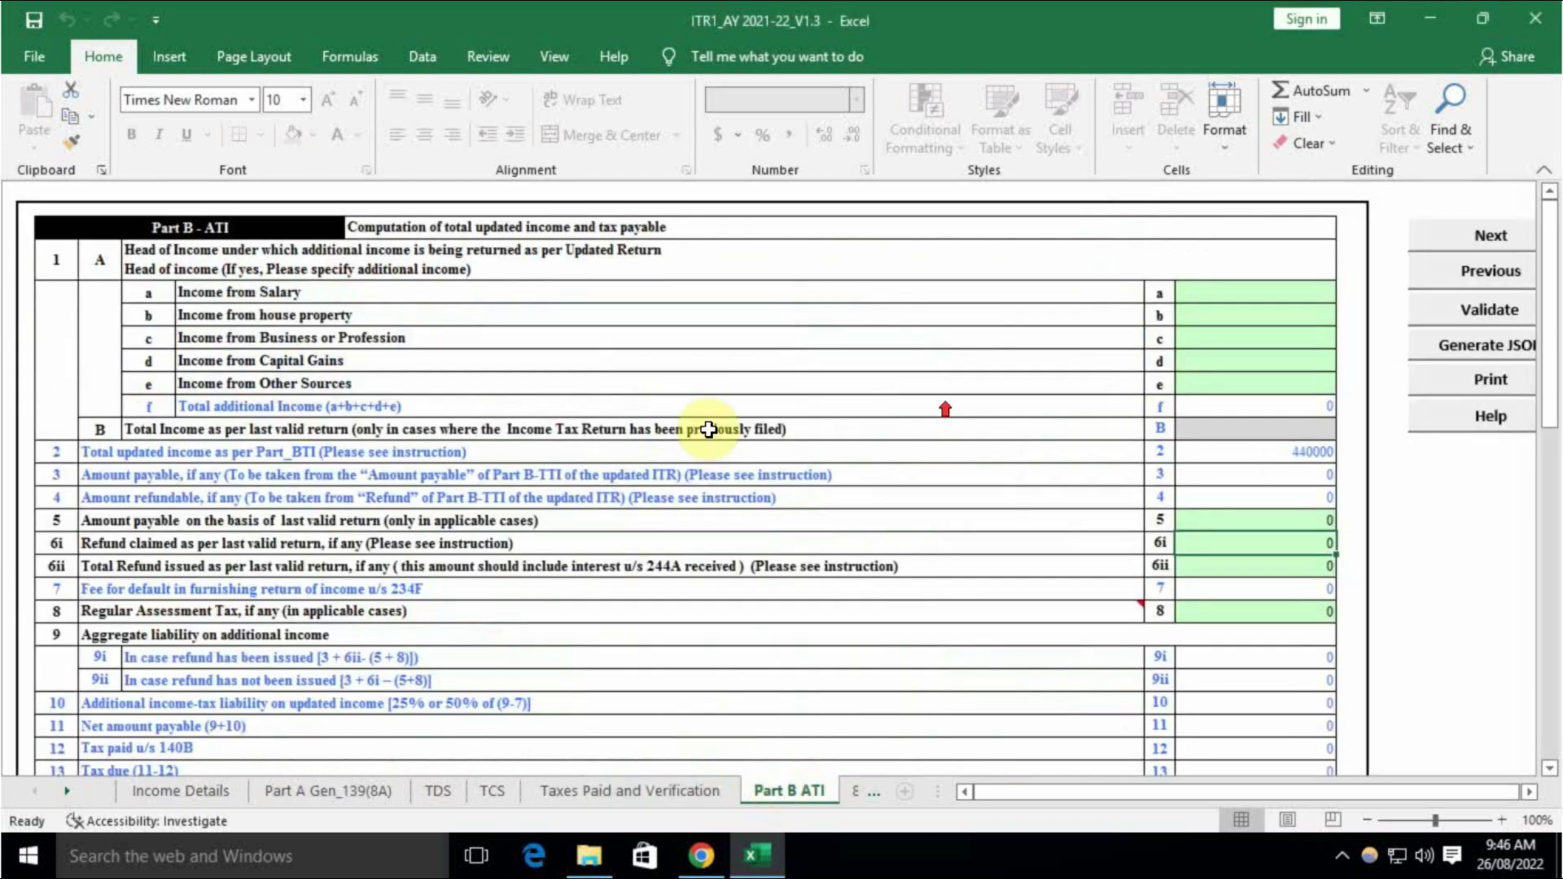
click(1512, 309)
click(836, 502)
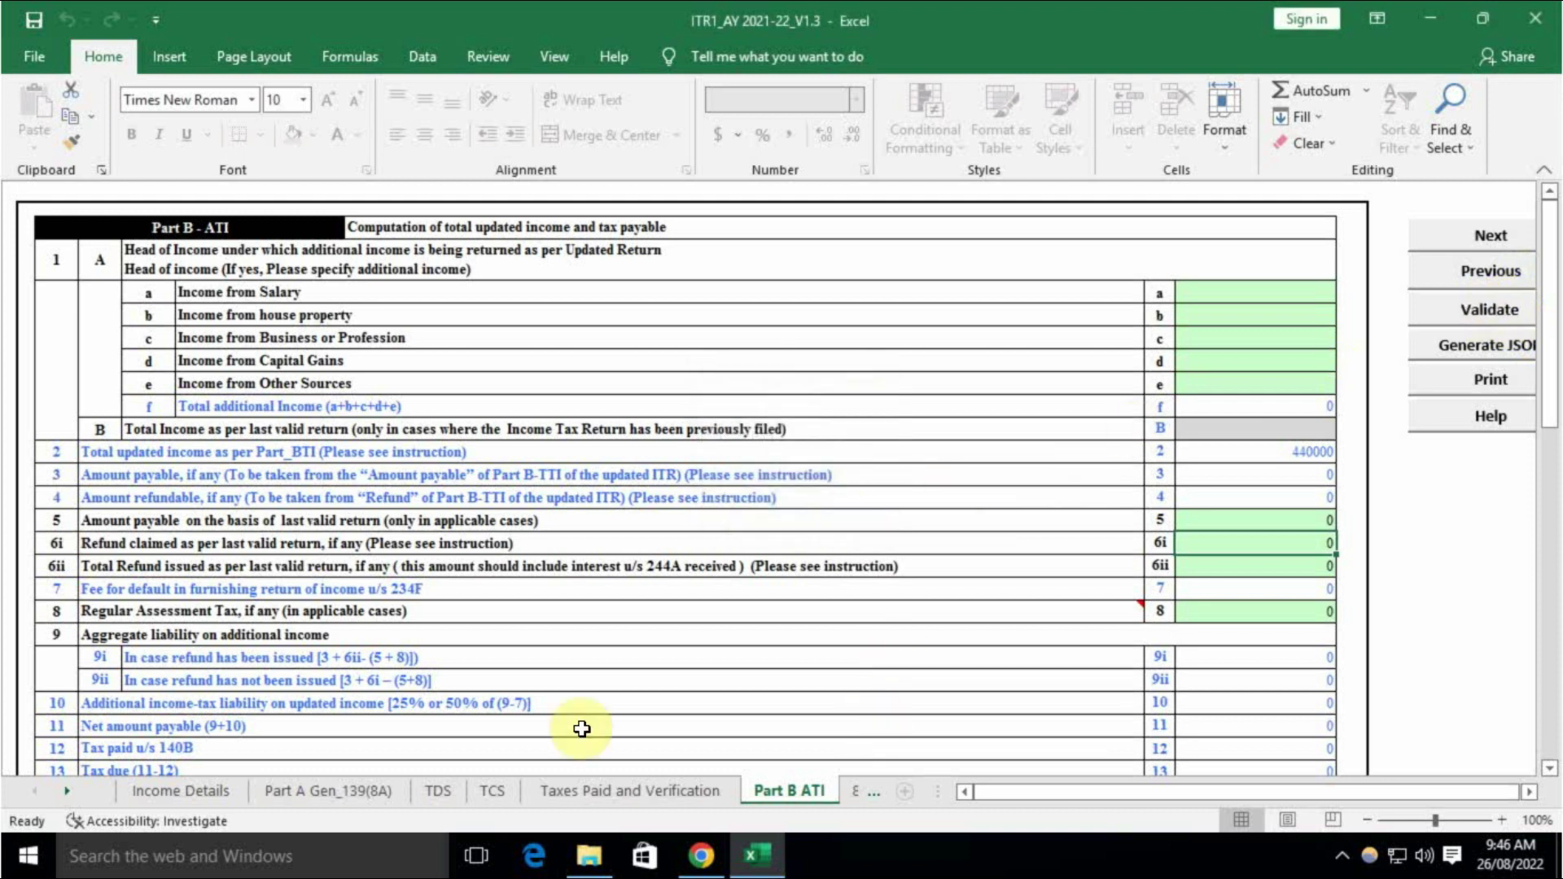
Open the 80D sheet and answer No to whether you or any family member, excluding parents, is a senior citizen
click(67, 791)
click(66, 791)
click(561, 787)
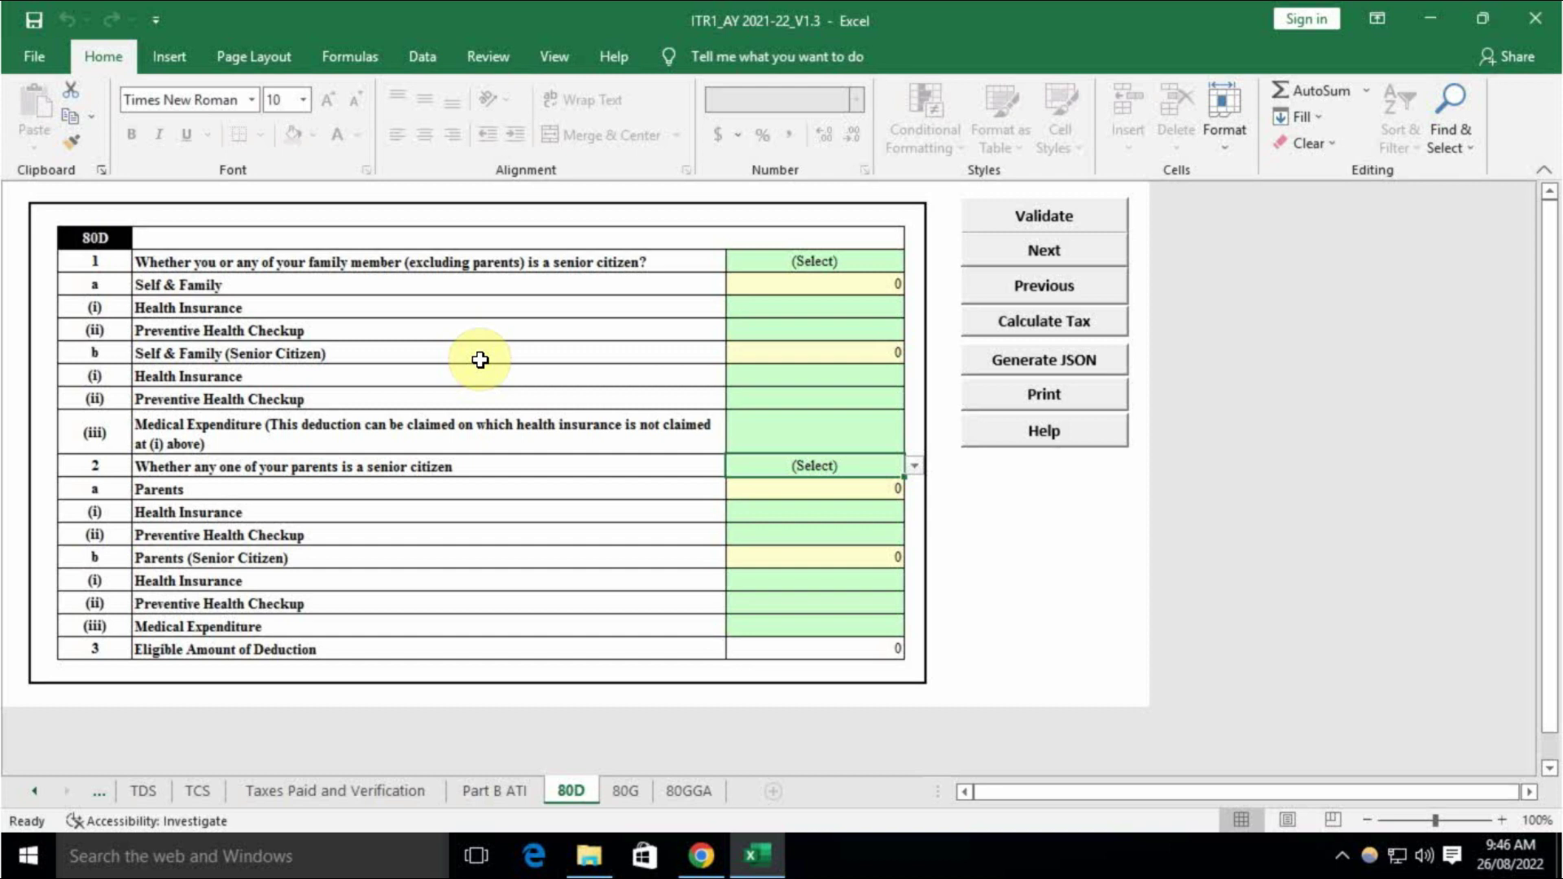
click(813, 258)
key(alt+Down)
click(794, 310)
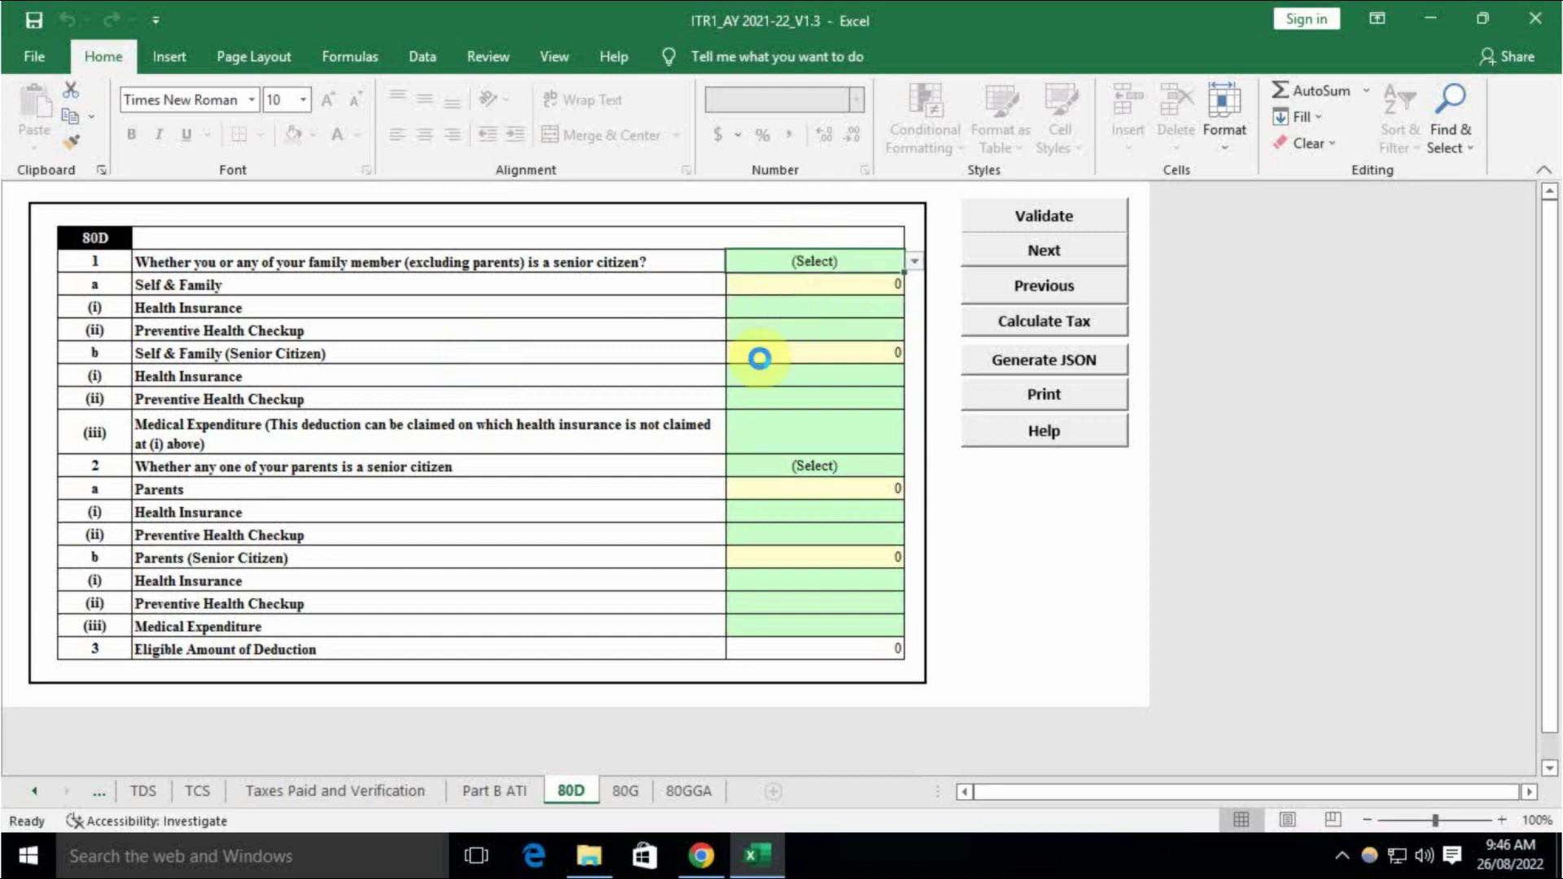
Answer No to whether any parent is a senior citizen, validate the 80D sheet and dismiss the validation message
click(604, 461)
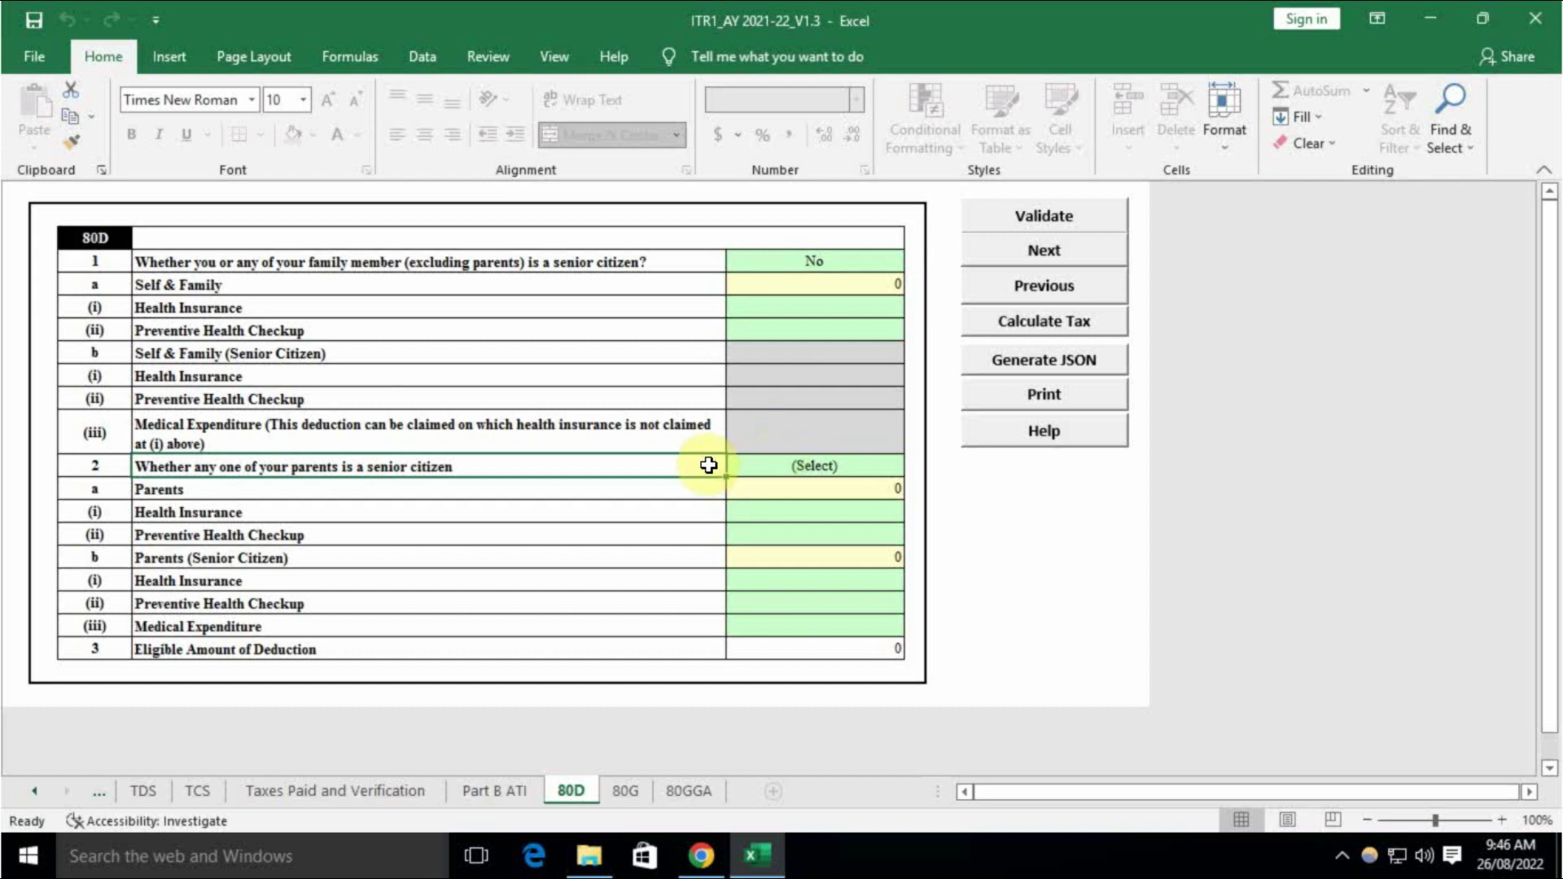
click(815, 465)
key(alt+Down)
click(789, 513)
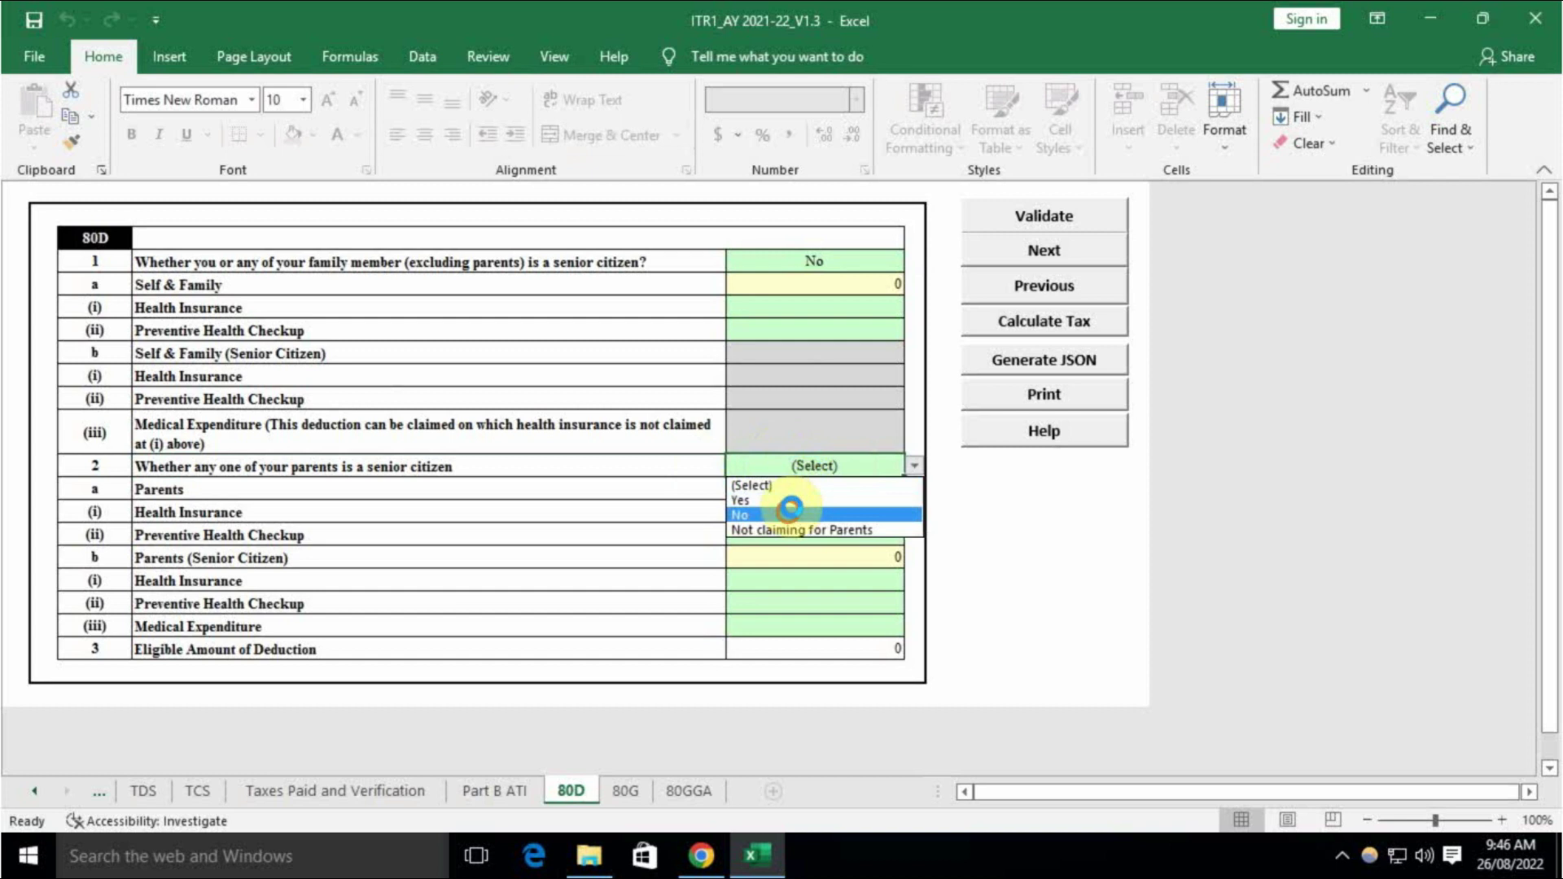
click(1046, 213)
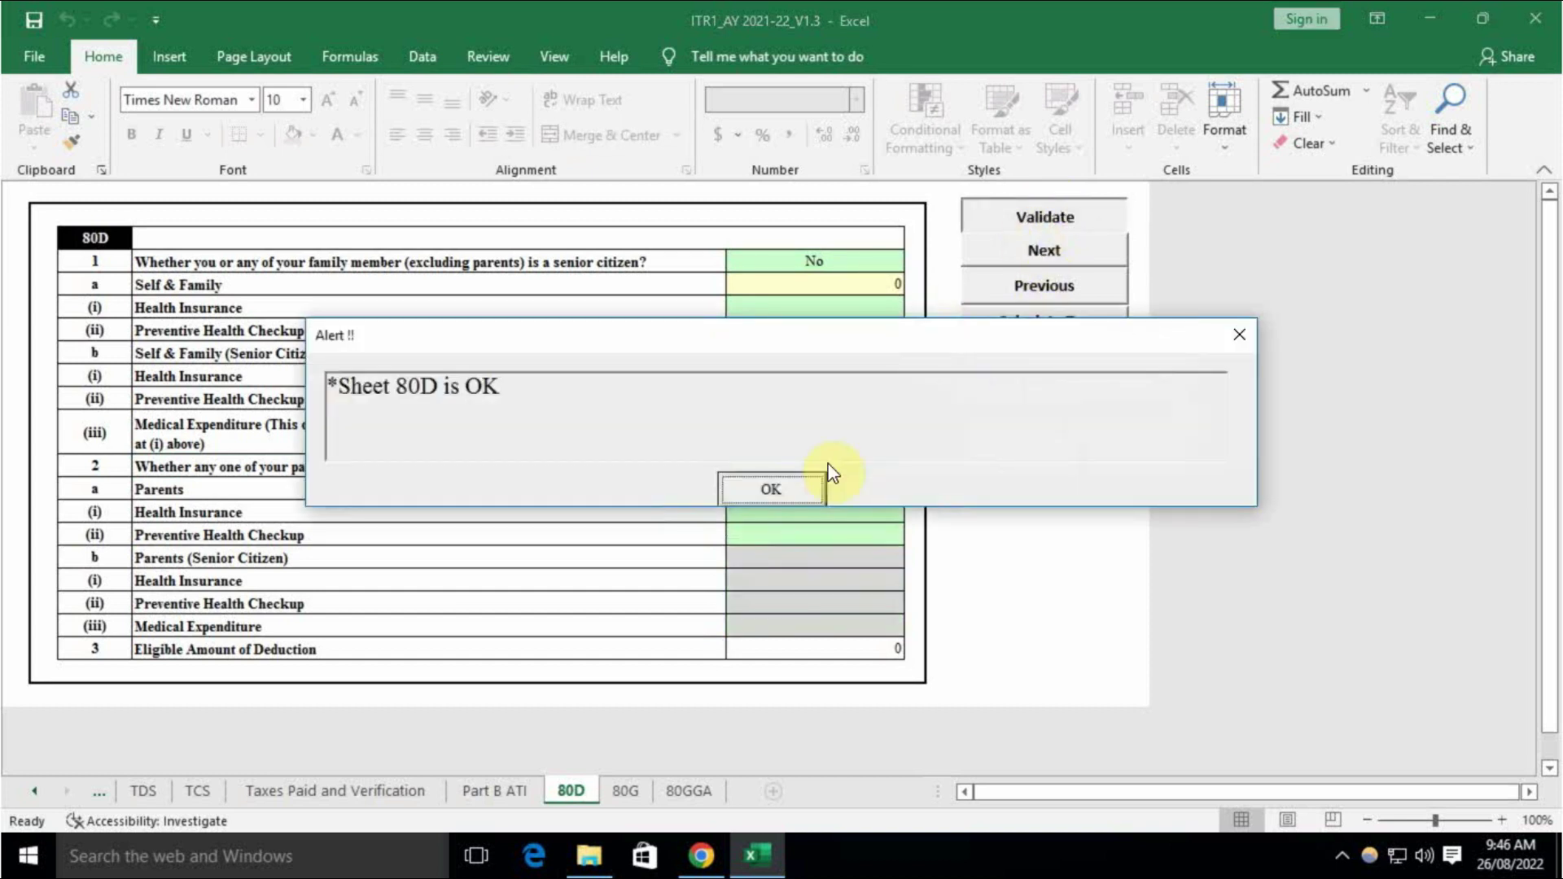
click(783, 488)
Look through the 80G donations sheet, validate it and dismiss the validation message
click(623, 790)
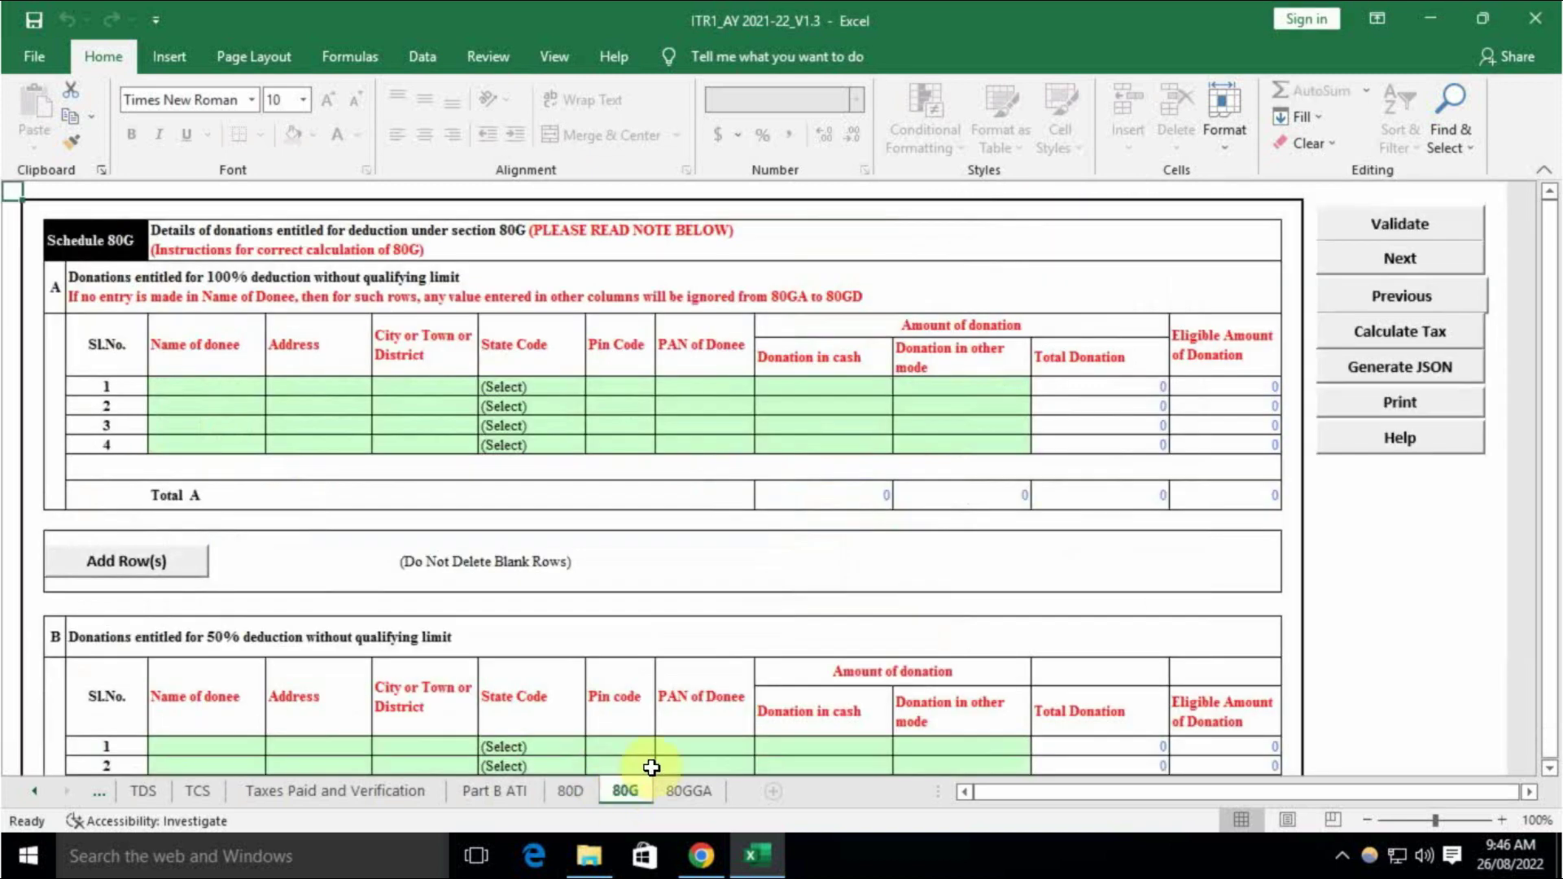
scroll(1124, 391, down, 5)
scroll(1134, 411, up, 5)
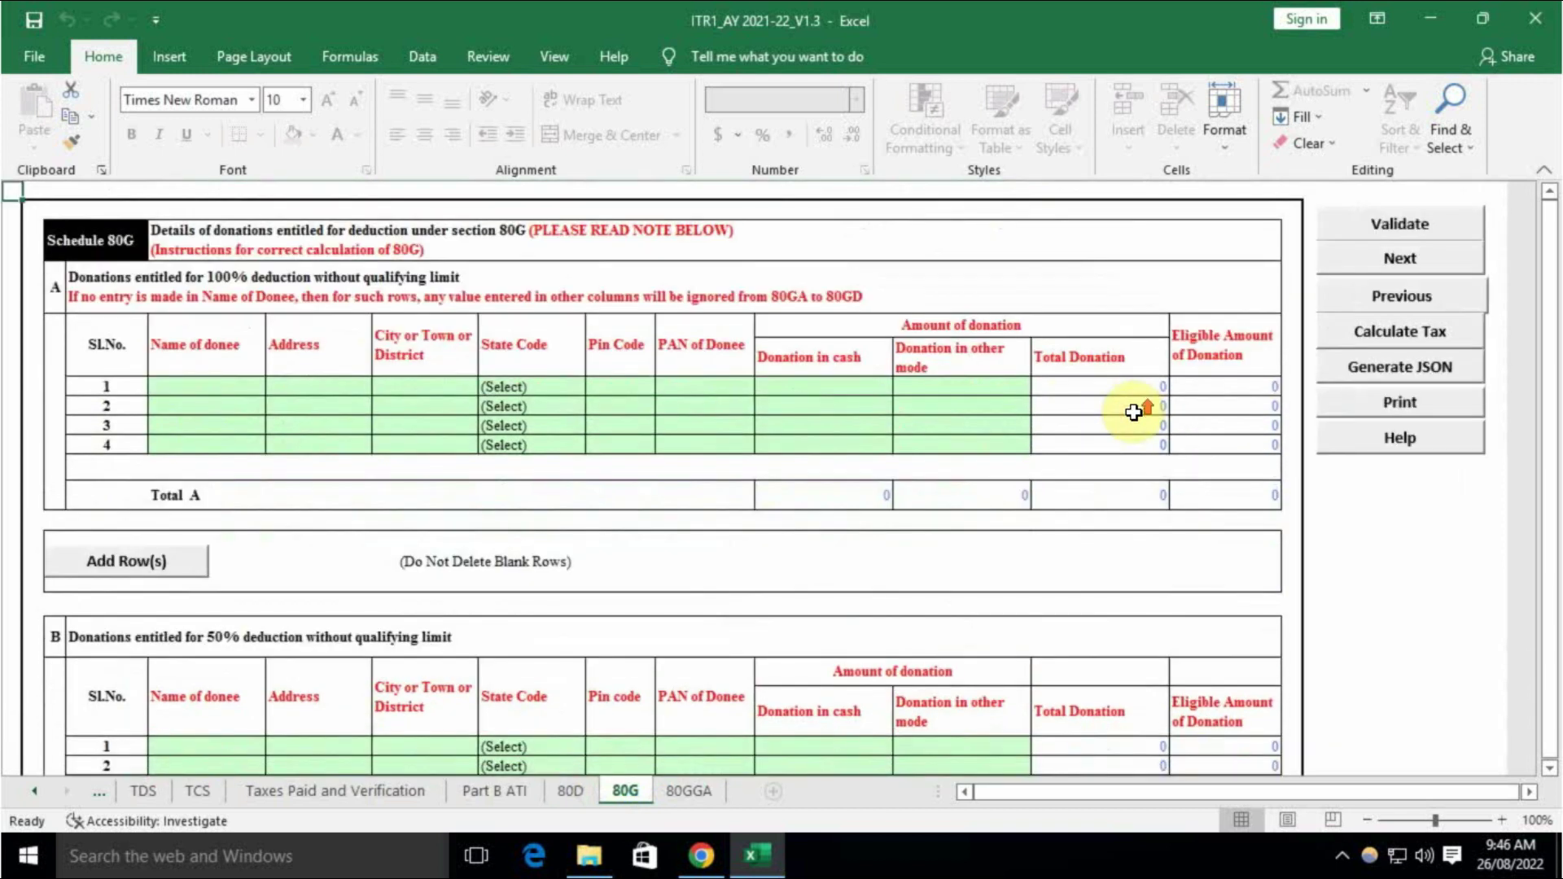
click(1437, 225)
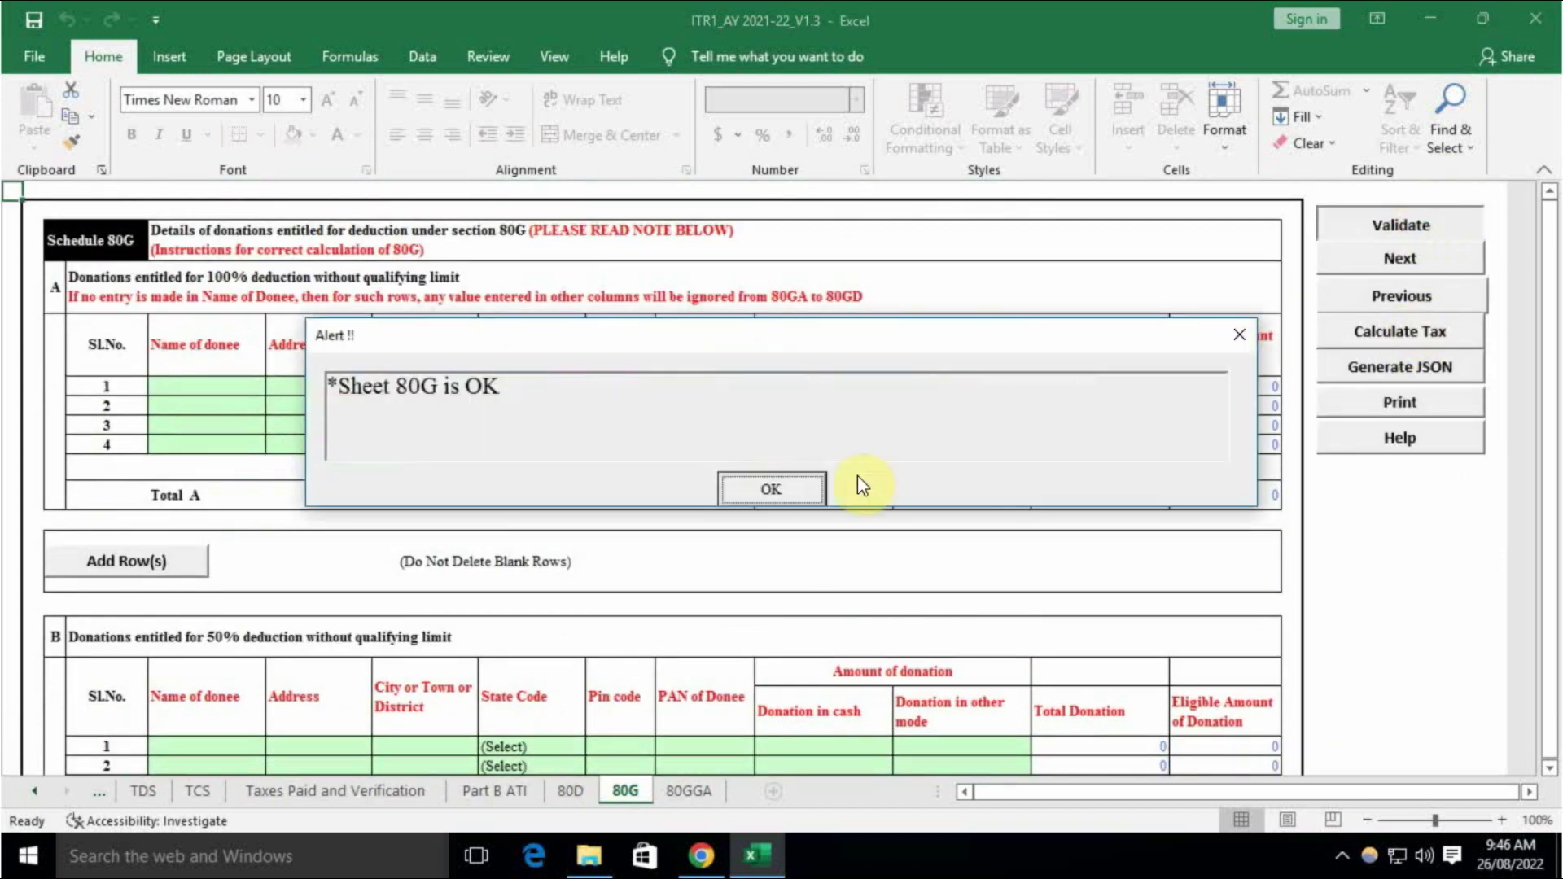
click(781, 490)
Open the 80GGA sheet, validate it and dismiss the validation message
click(687, 791)
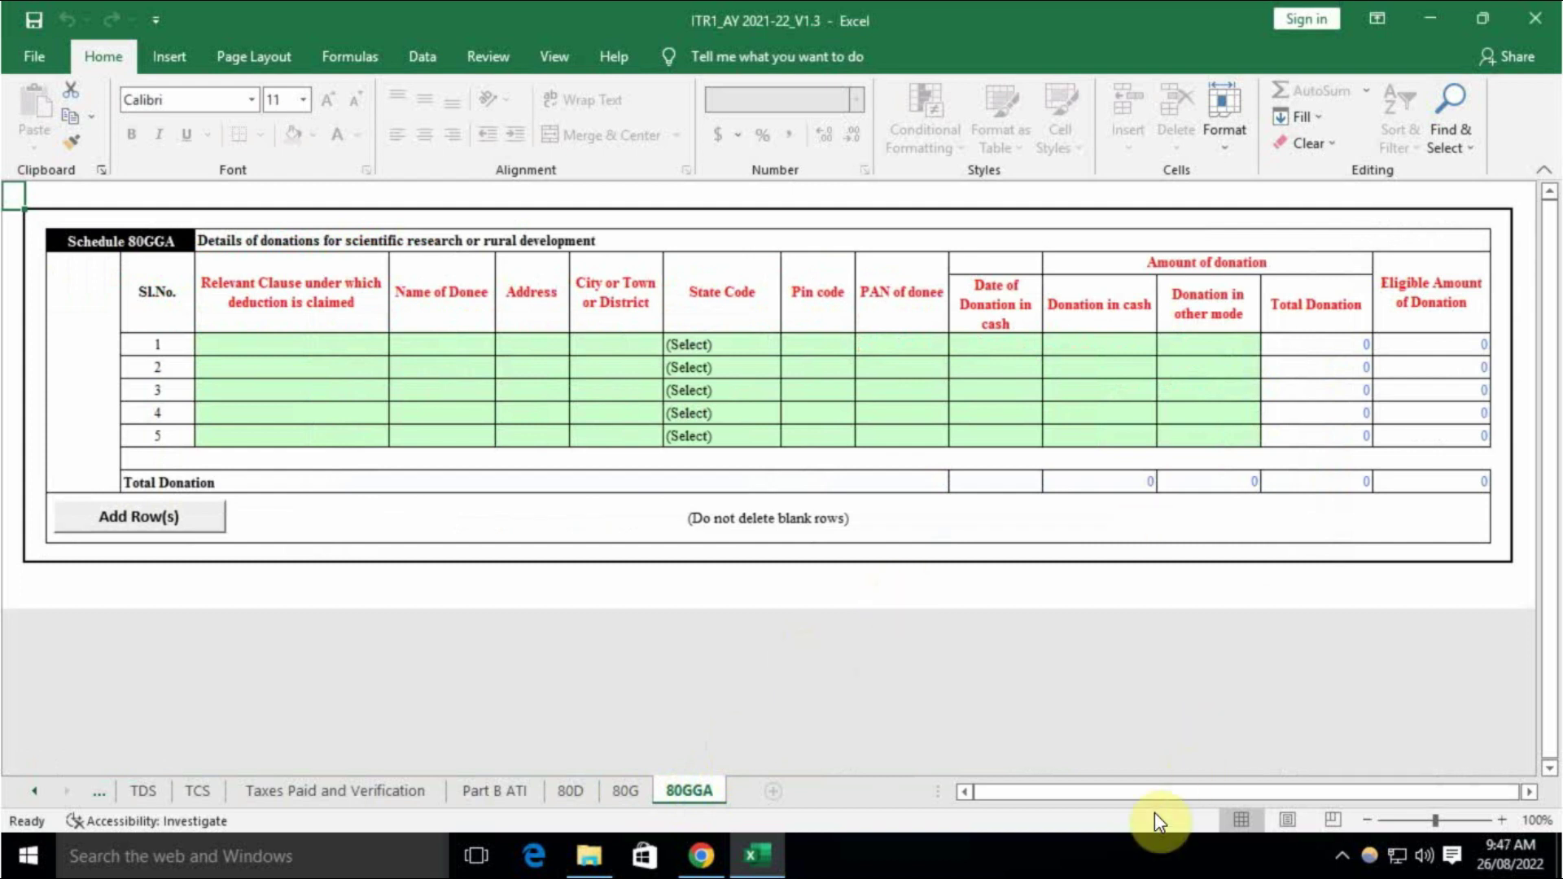
drag(1099, 792, 1118, 797)
click(1434, 246)
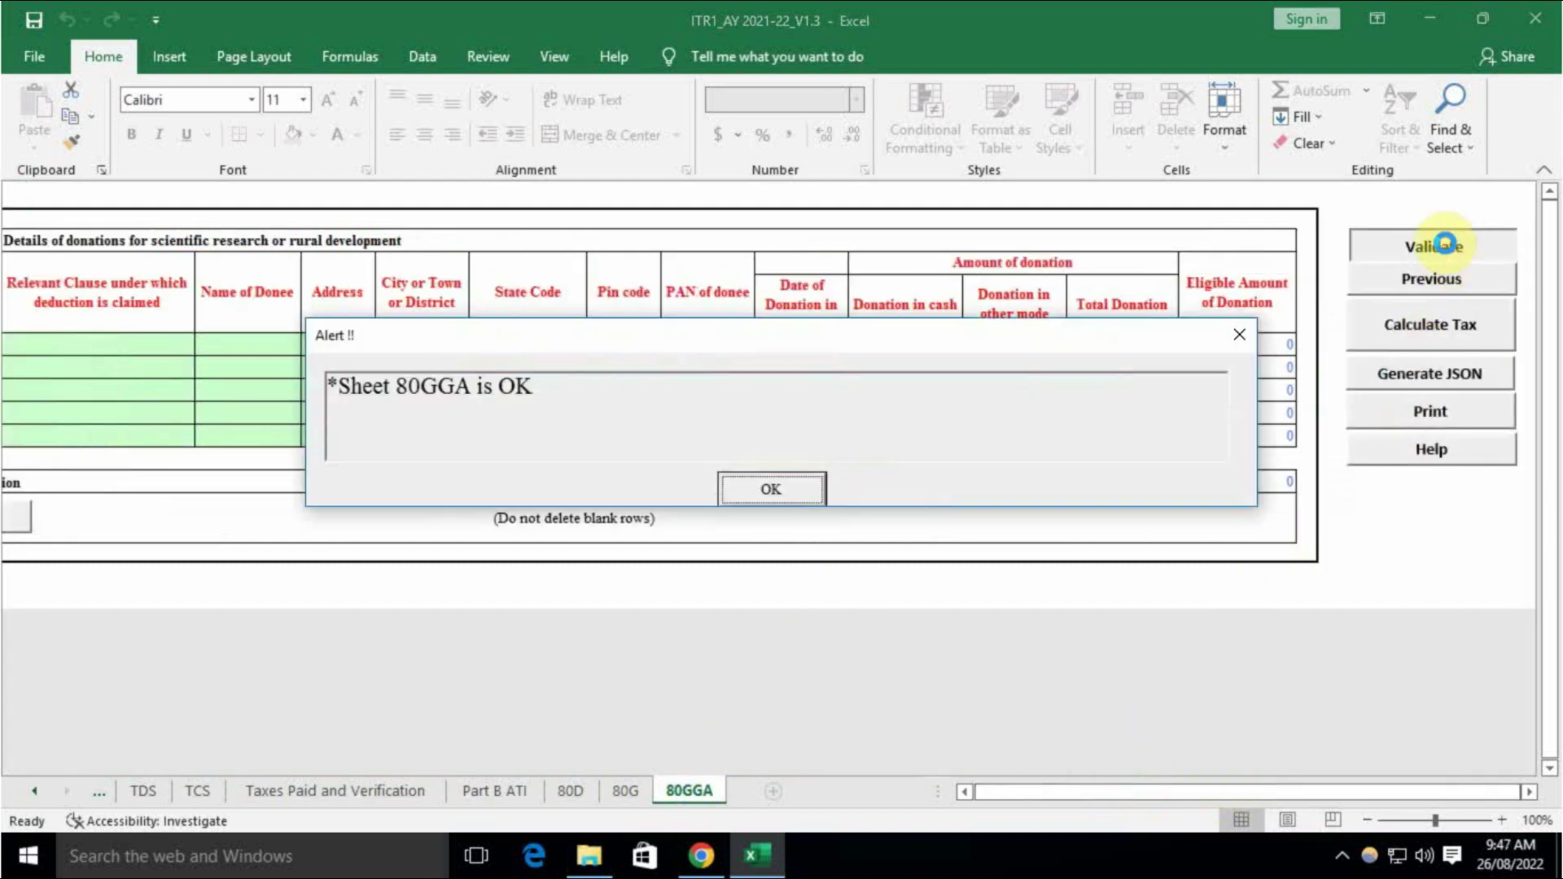
click(794, 491)
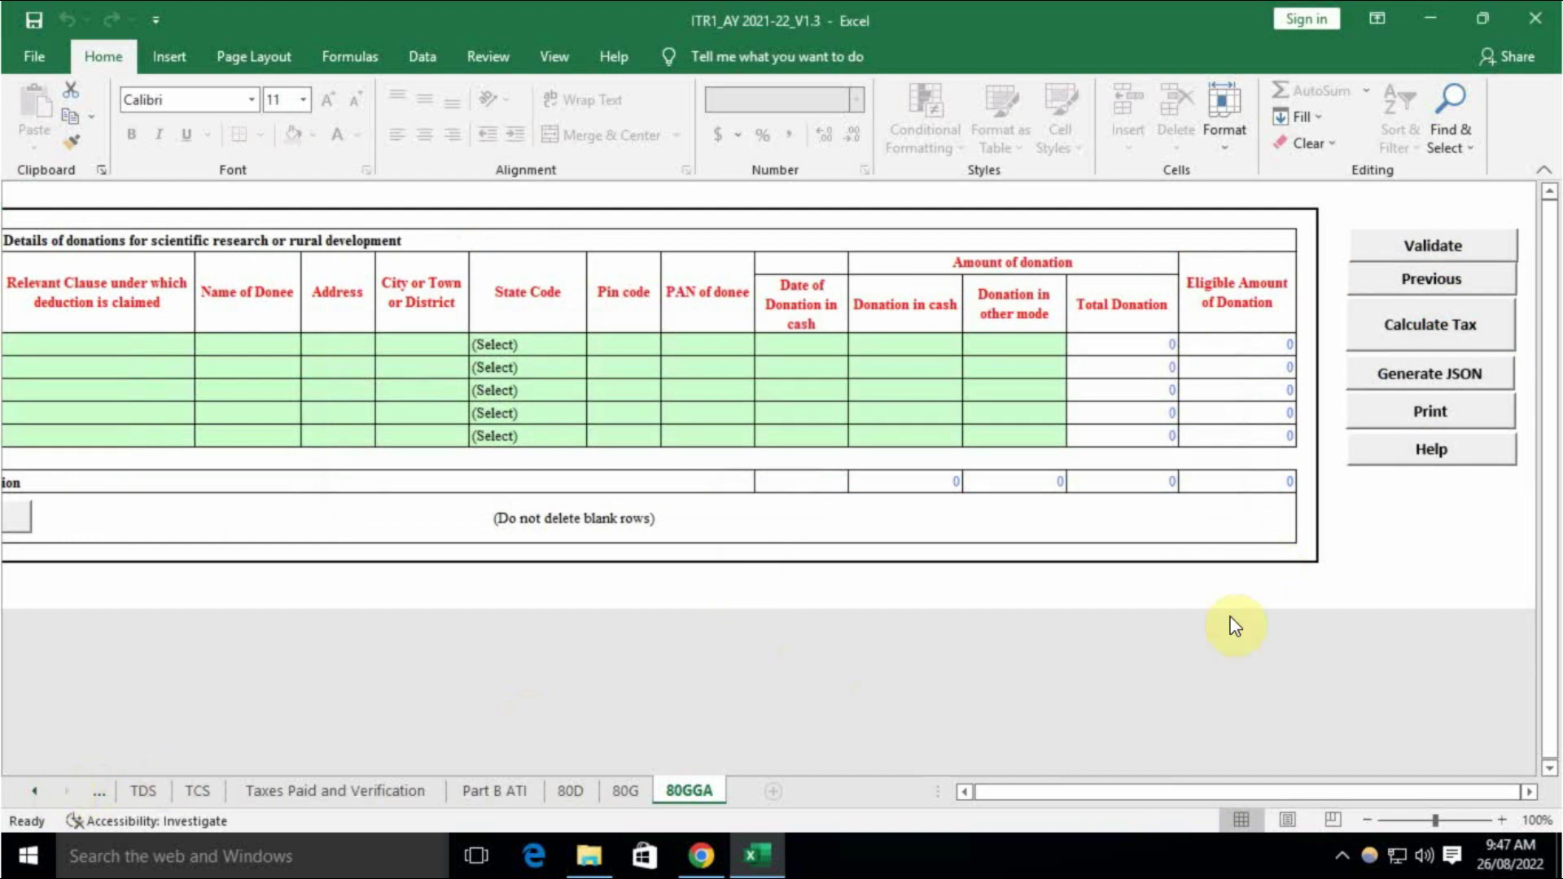
Calculate the tax for the return and dismiss the notice about taxes due
click(1466, 324)
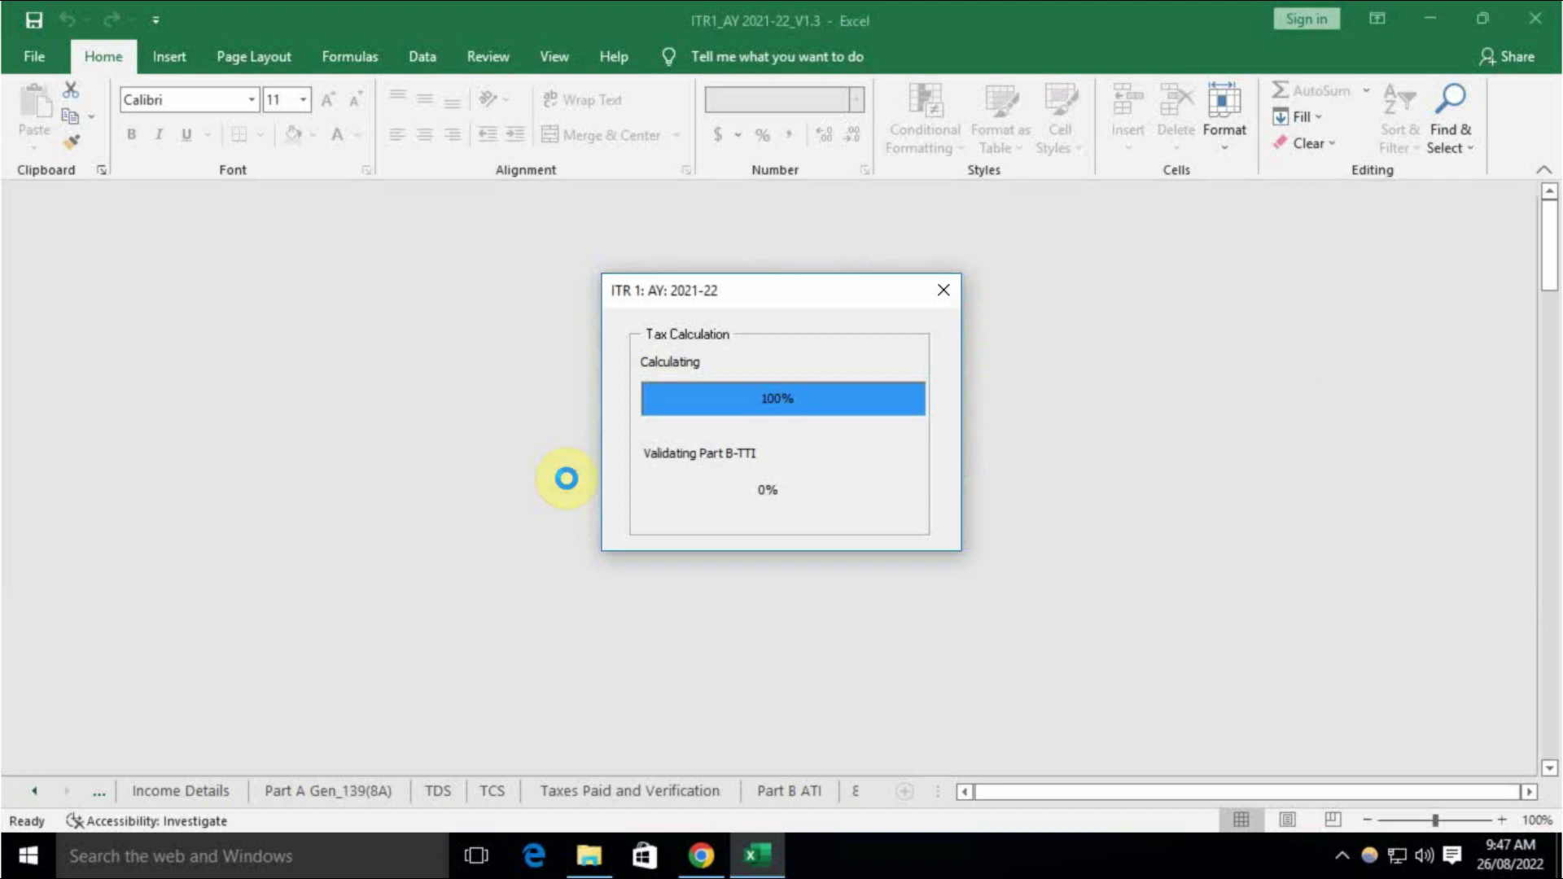
click(957, 498)
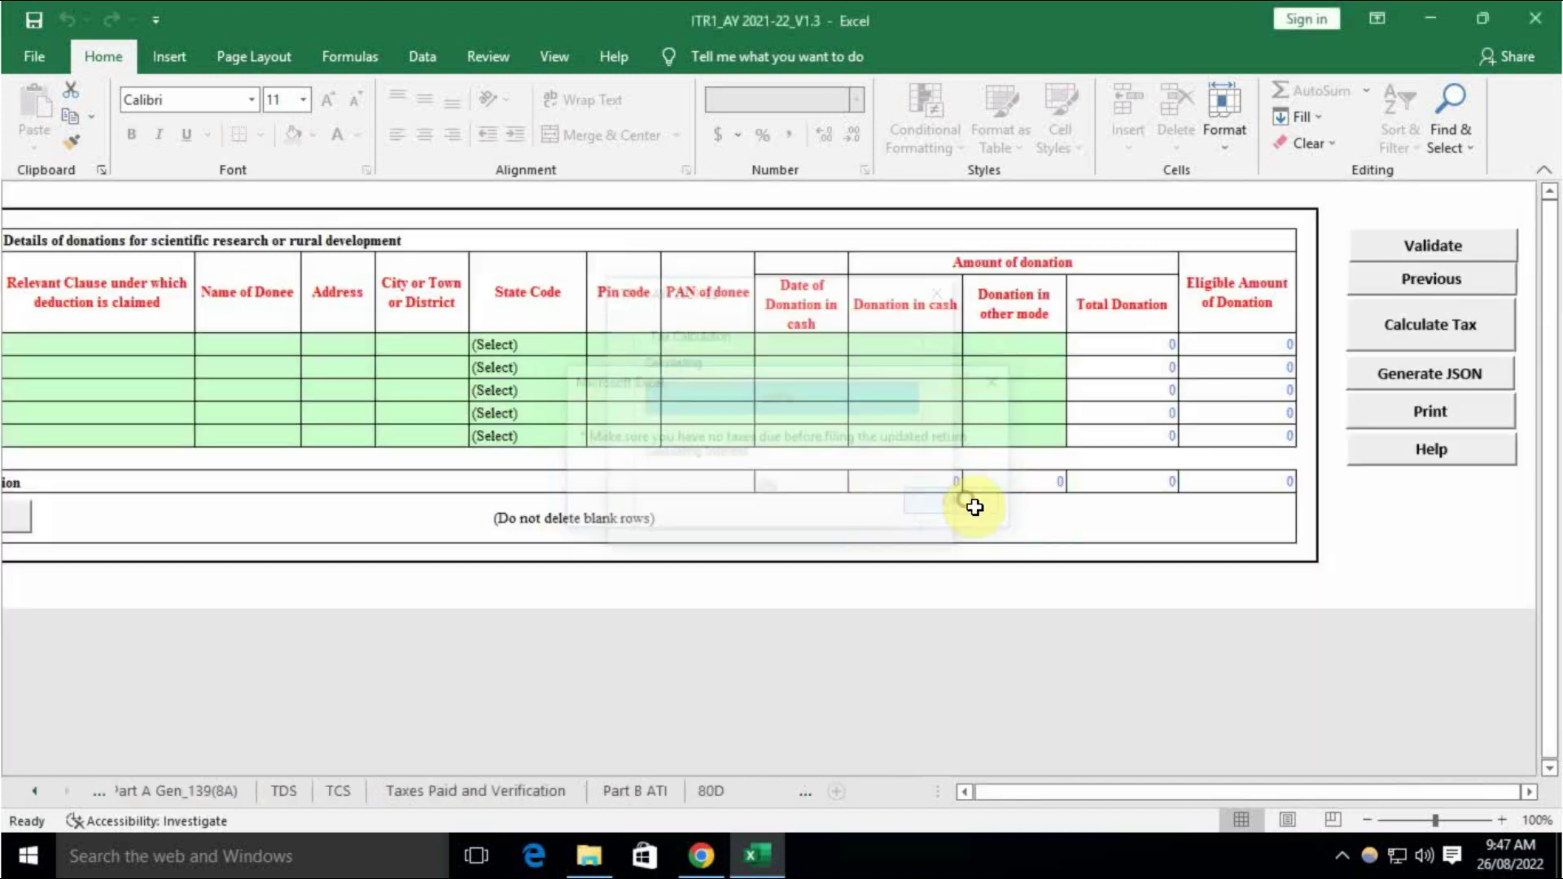
Review the Income Details sheet, checking the gross total income, deductions and total income
click(25, 788)
click(25, 788)
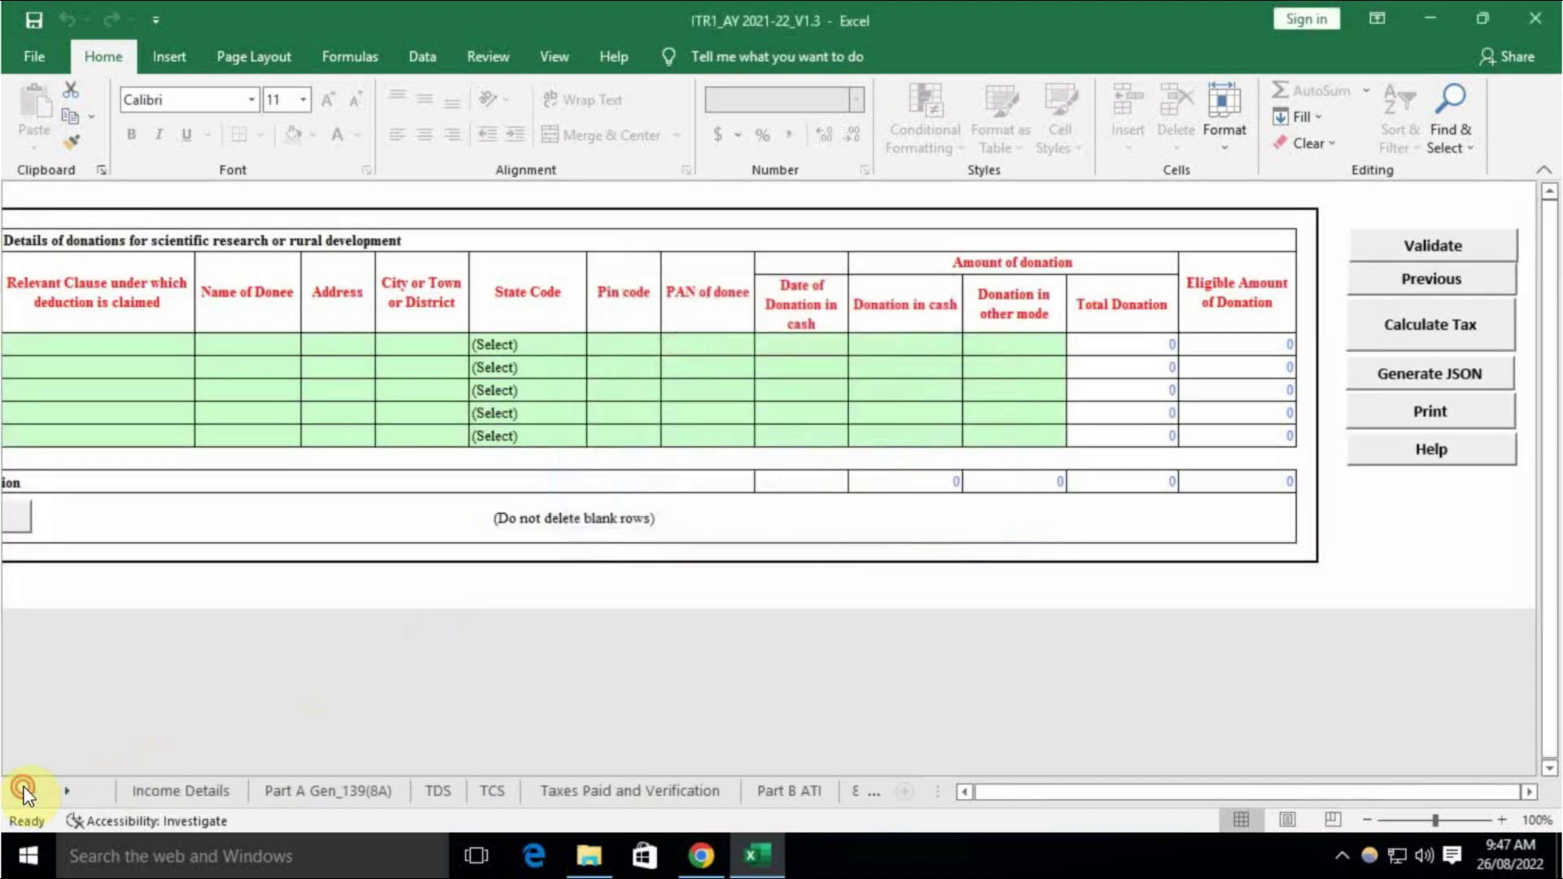
click(213, 795)
scroll(1085, 551, down, 5)
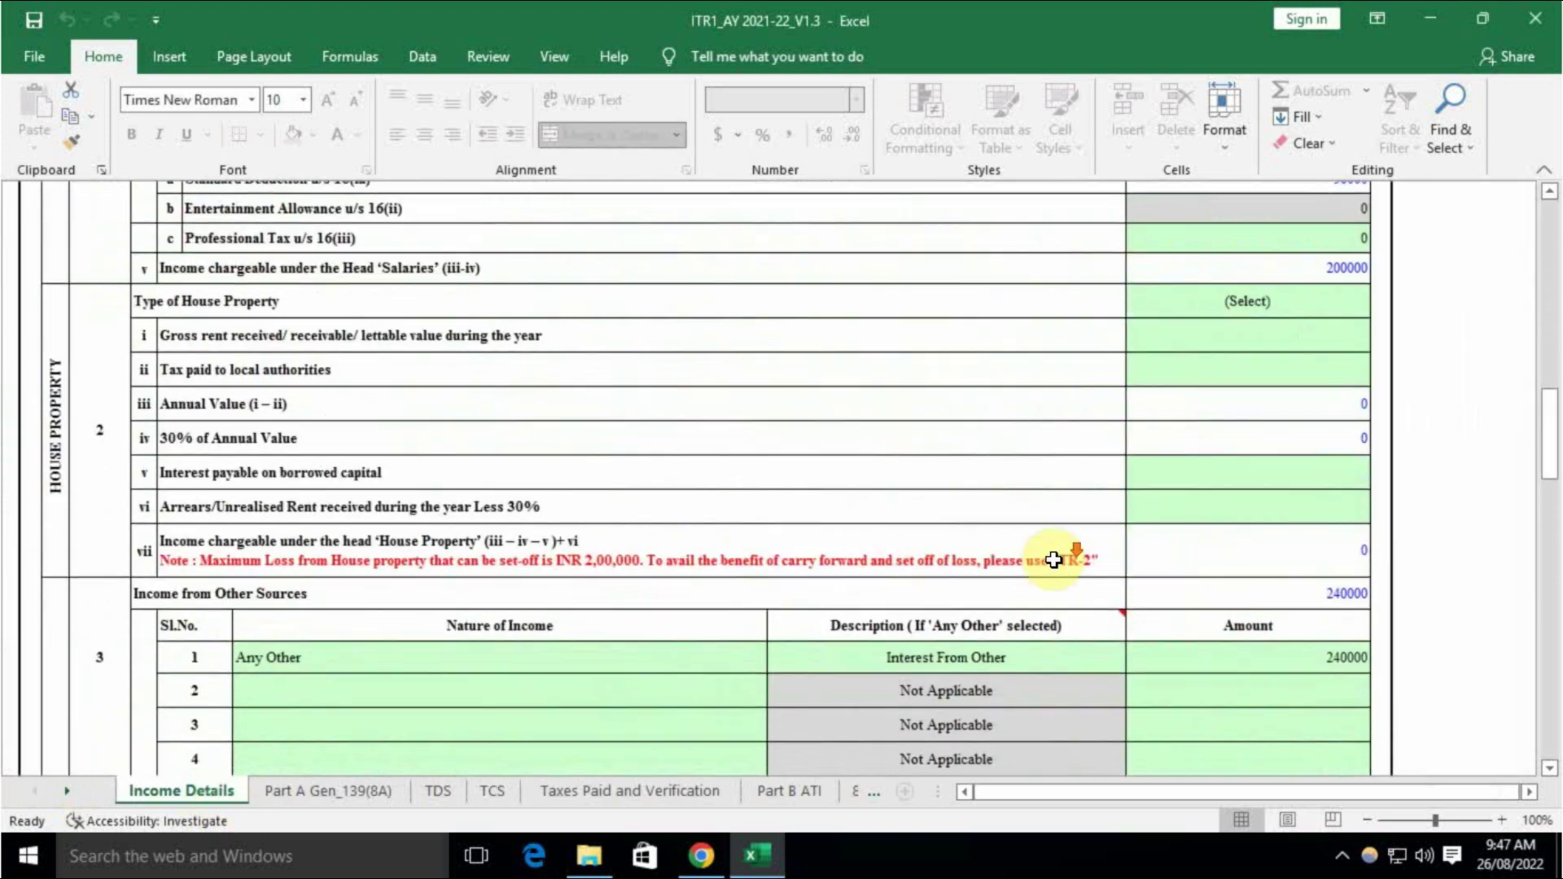
scroll(1311, 407, down, 2)
scroll(1298, 427, down, 1)
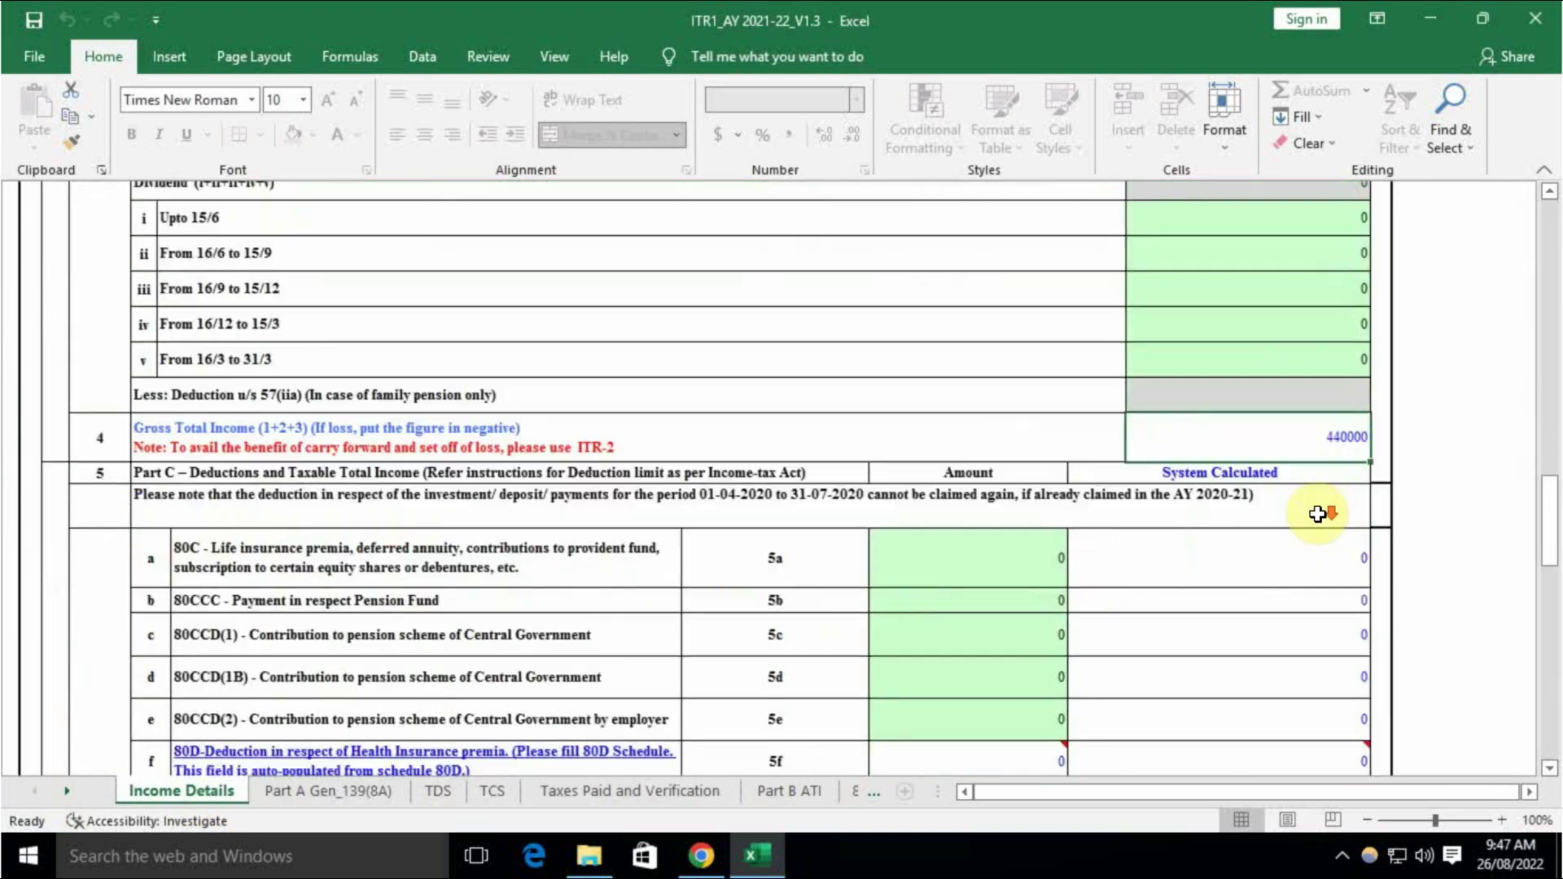
scroll(1303, 374, up, 3)
scroll(1309, 399, down, 2)
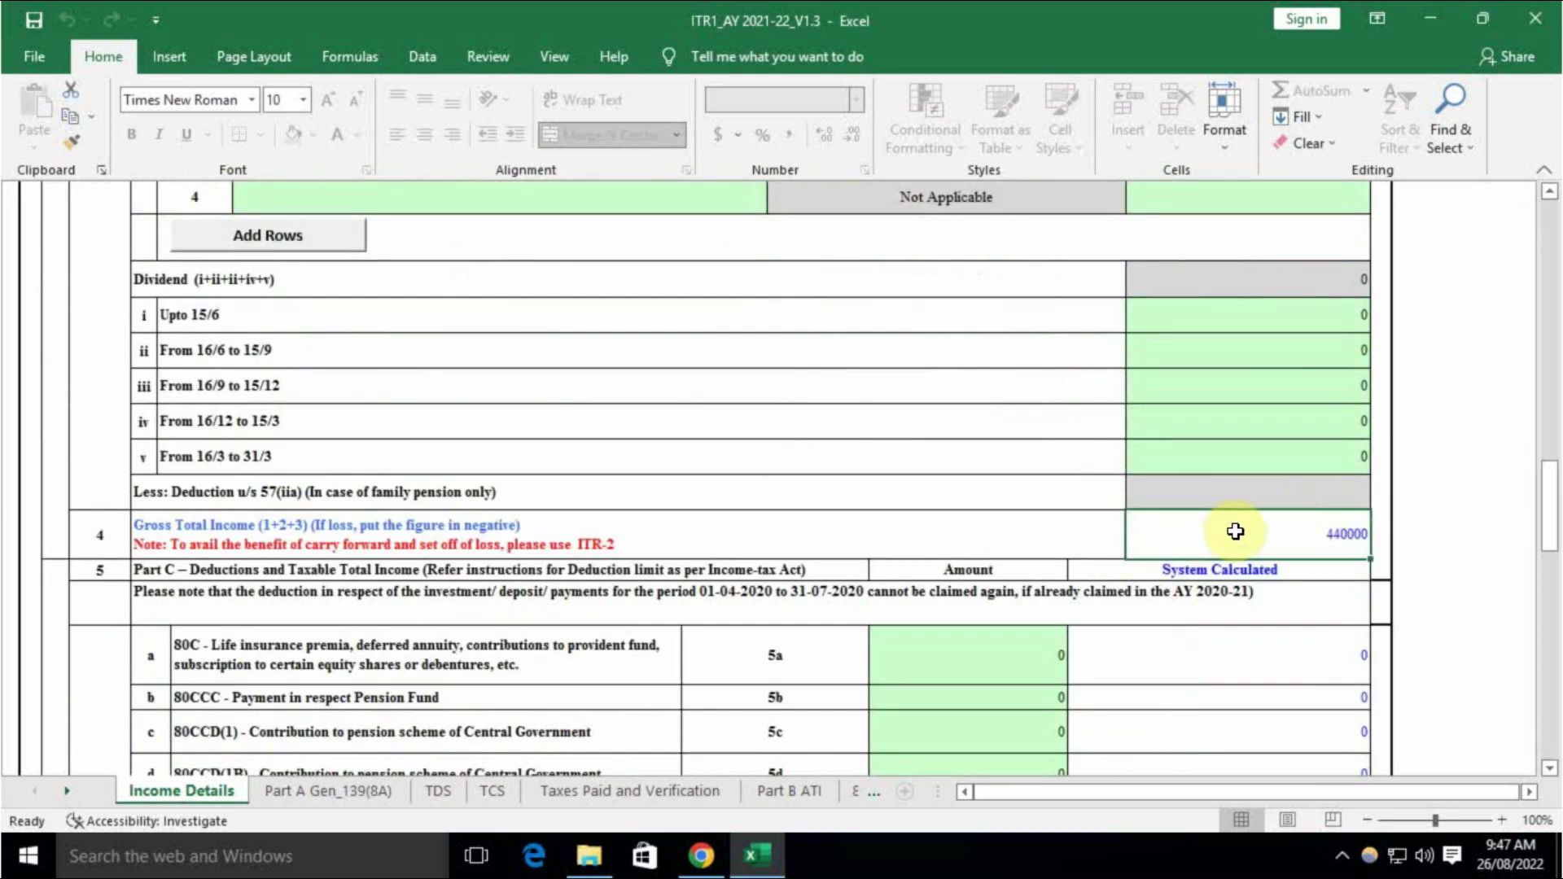
scroll(1245, 537, down, 10)
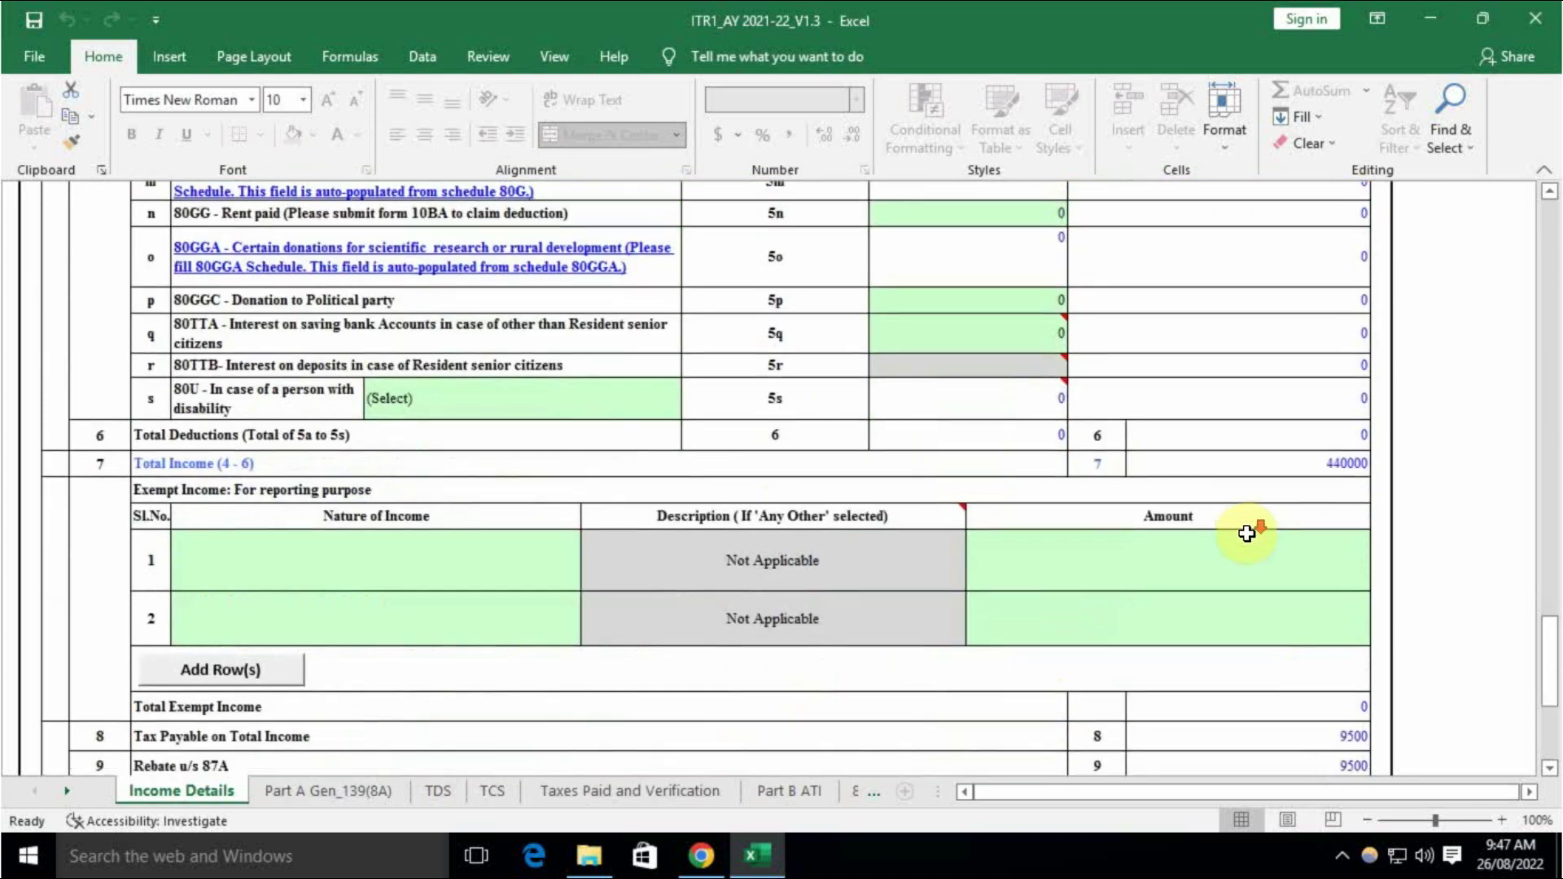
Examine the tax computation on Income Details: tax payable, rebate u/s 87A, fee u/s 234F and total tax, fee and interest
scroll(1247, 534, down, 3)
click(1239, 495)
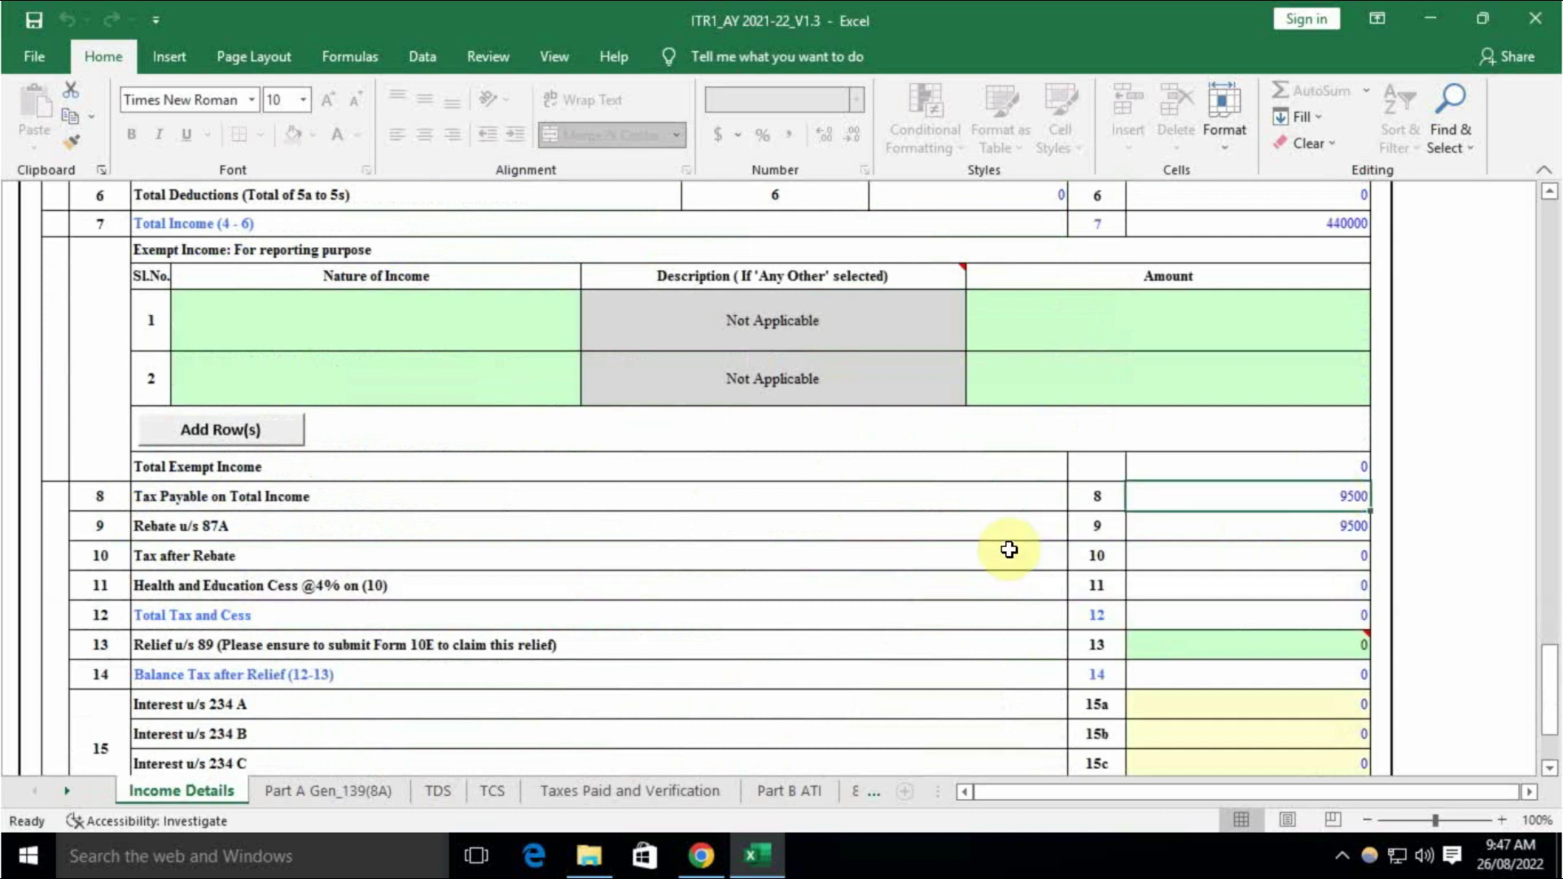
click(1358, 528)
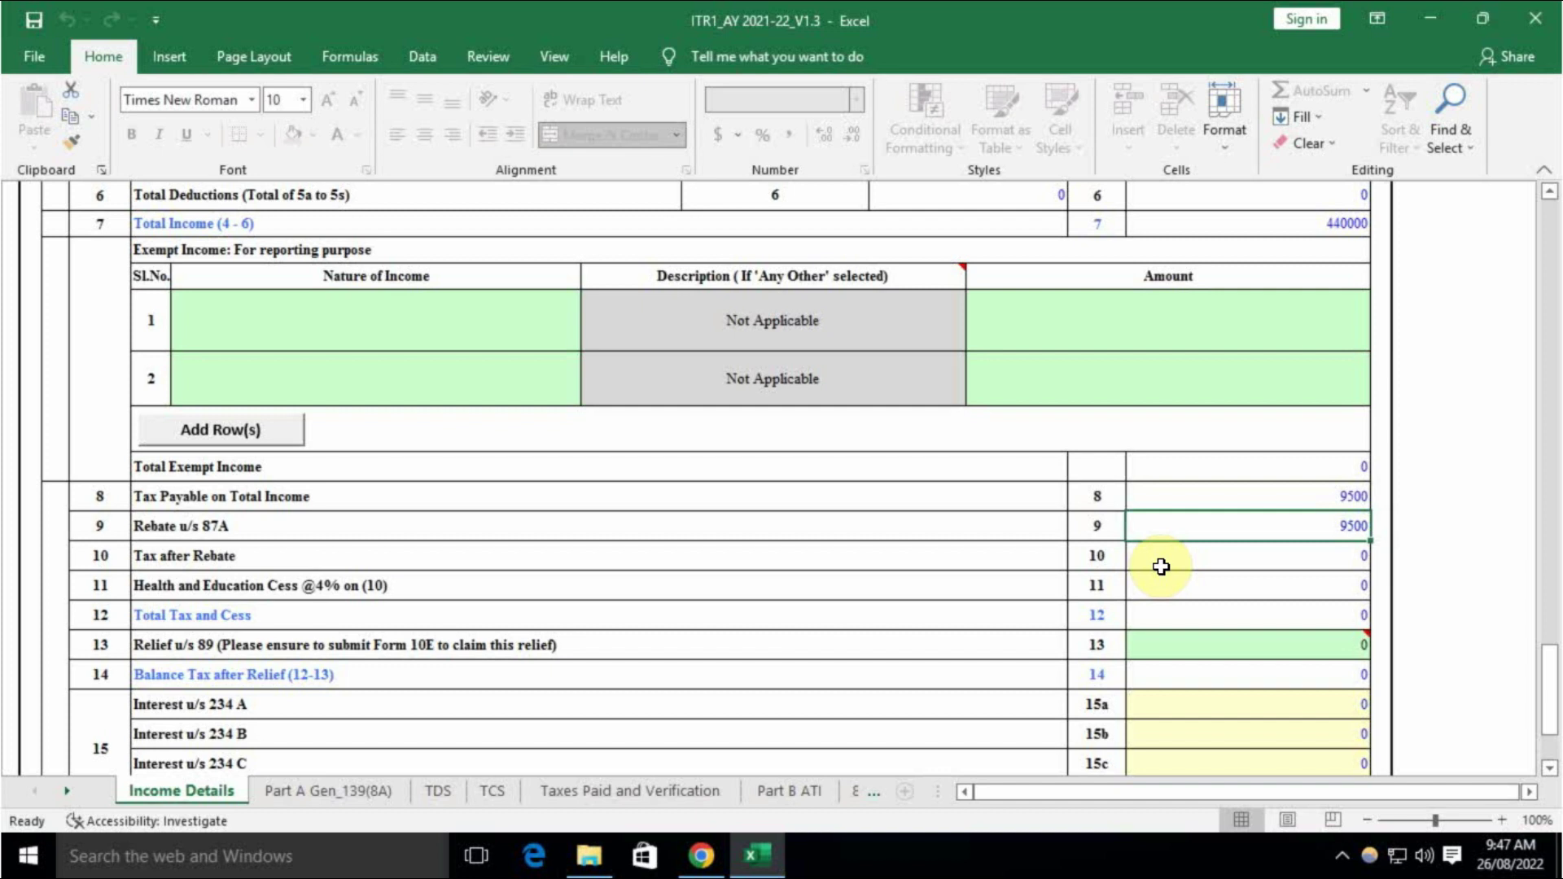
scroll(1161, 566, down, 4)
click(1333, 467)
scroll(1281, 516, up, 3)
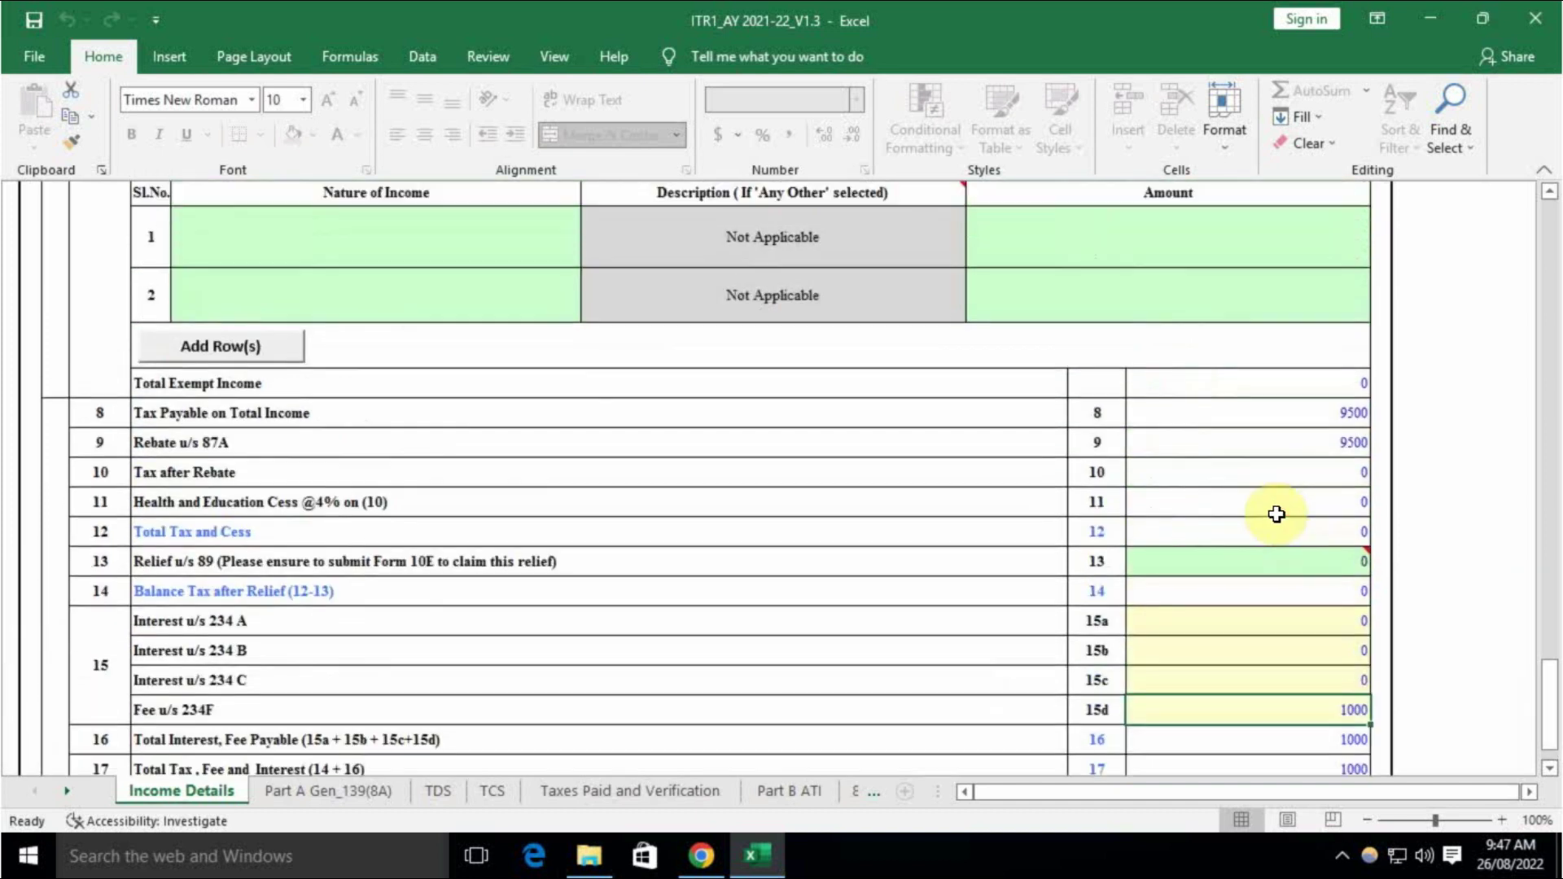
scroll(1276, 515, down, 3)
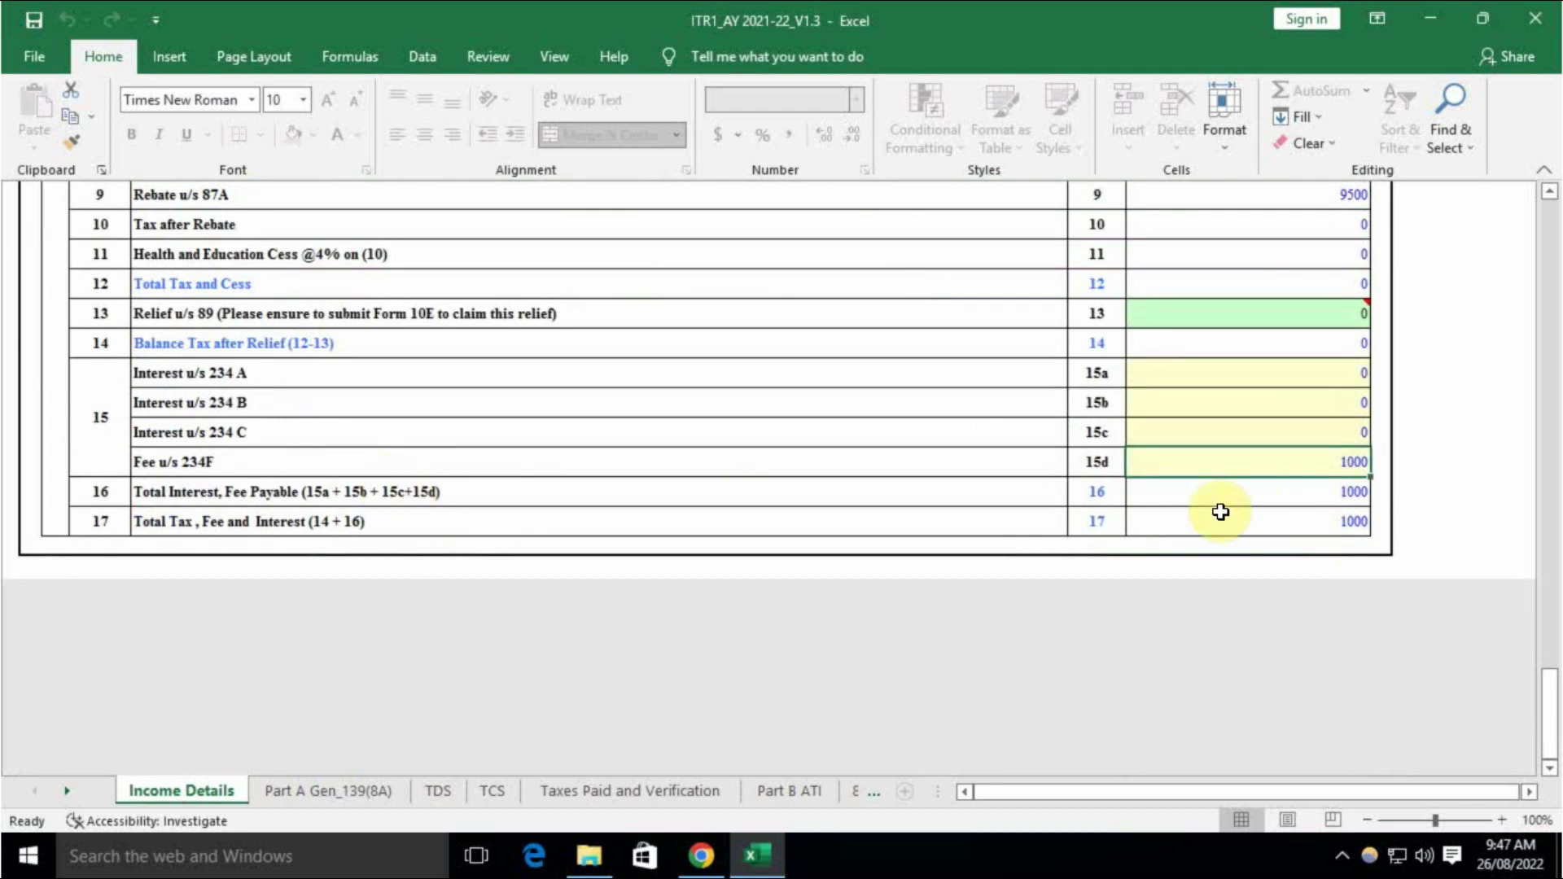
scroll(1220, 512, up, 4)
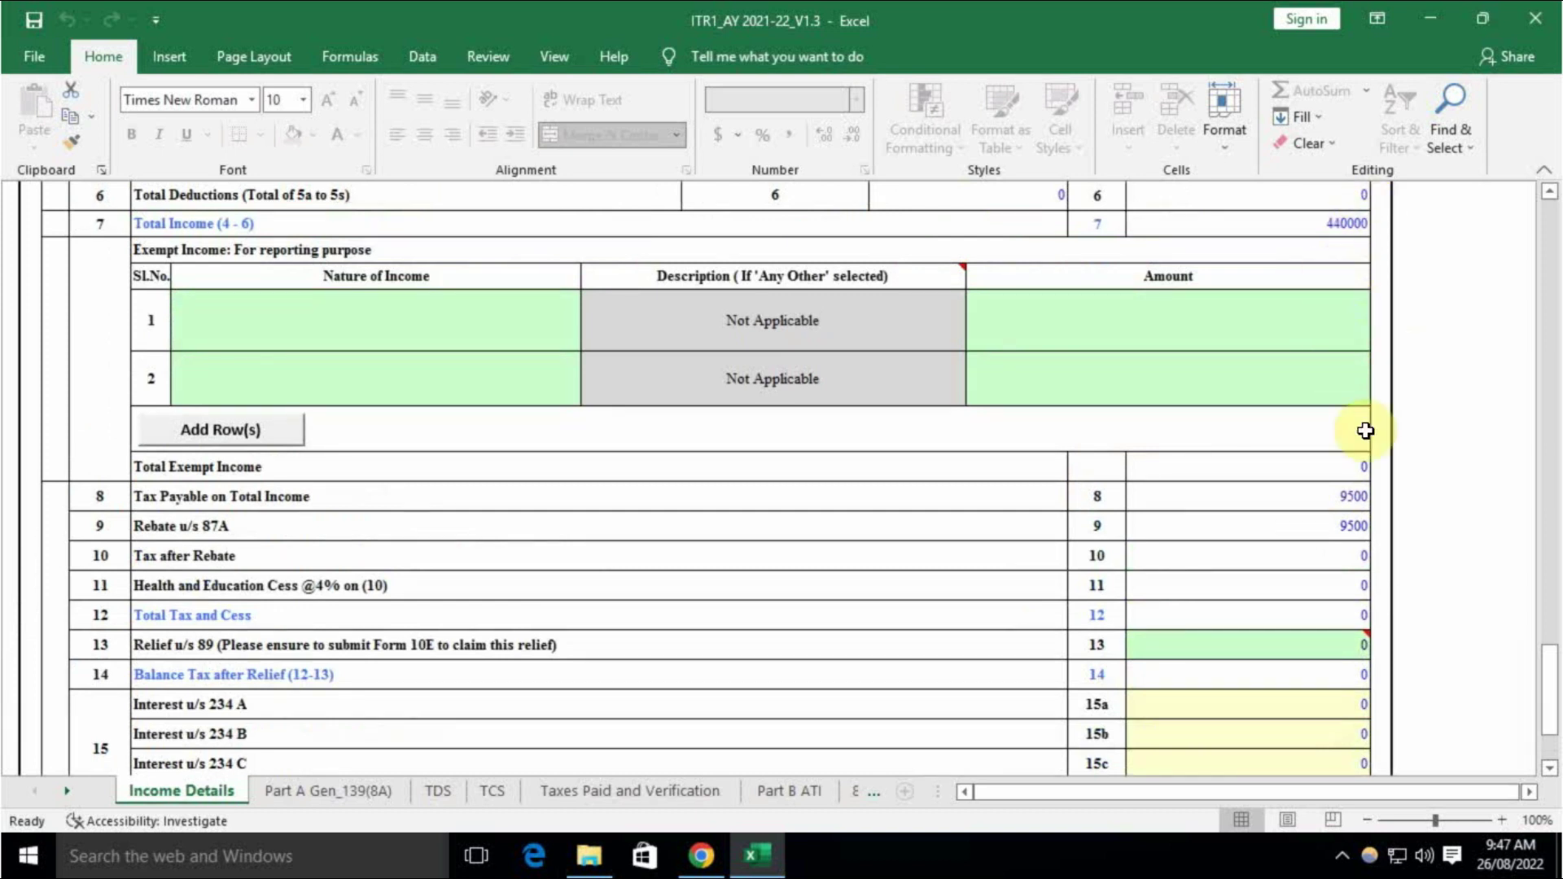
scroll(1289, 529, down, 4)
scroll(1291, 524, up, 4)
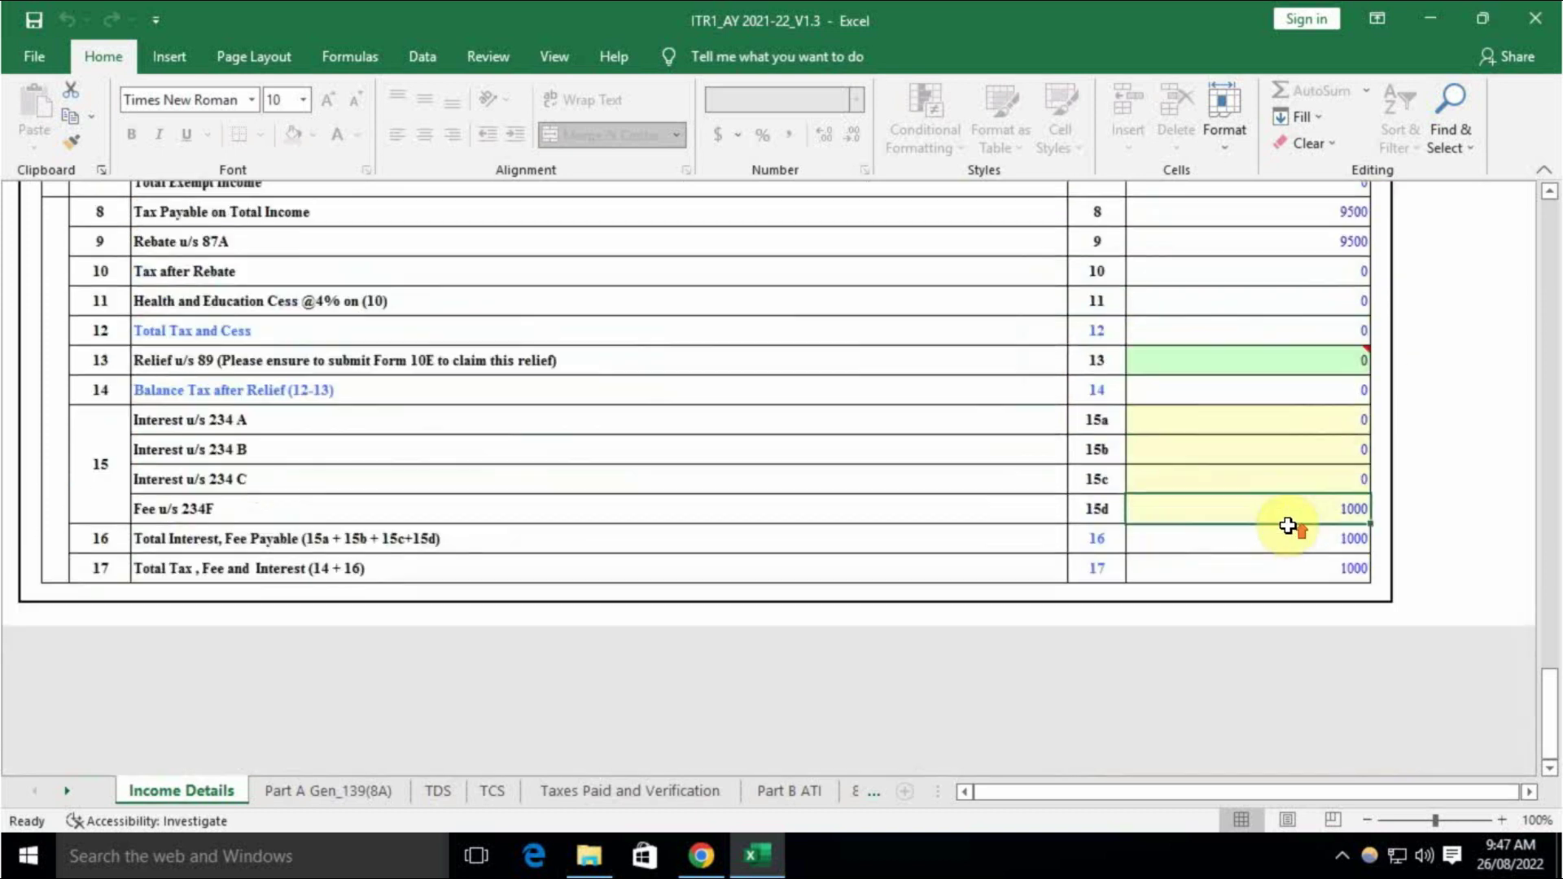
scroll(1319, 440, down, 3)
Compare the amount payable on Taxes Paid and Verification with the updated income, amount payable and 234F fee in Part B ATI
click(614, 793)
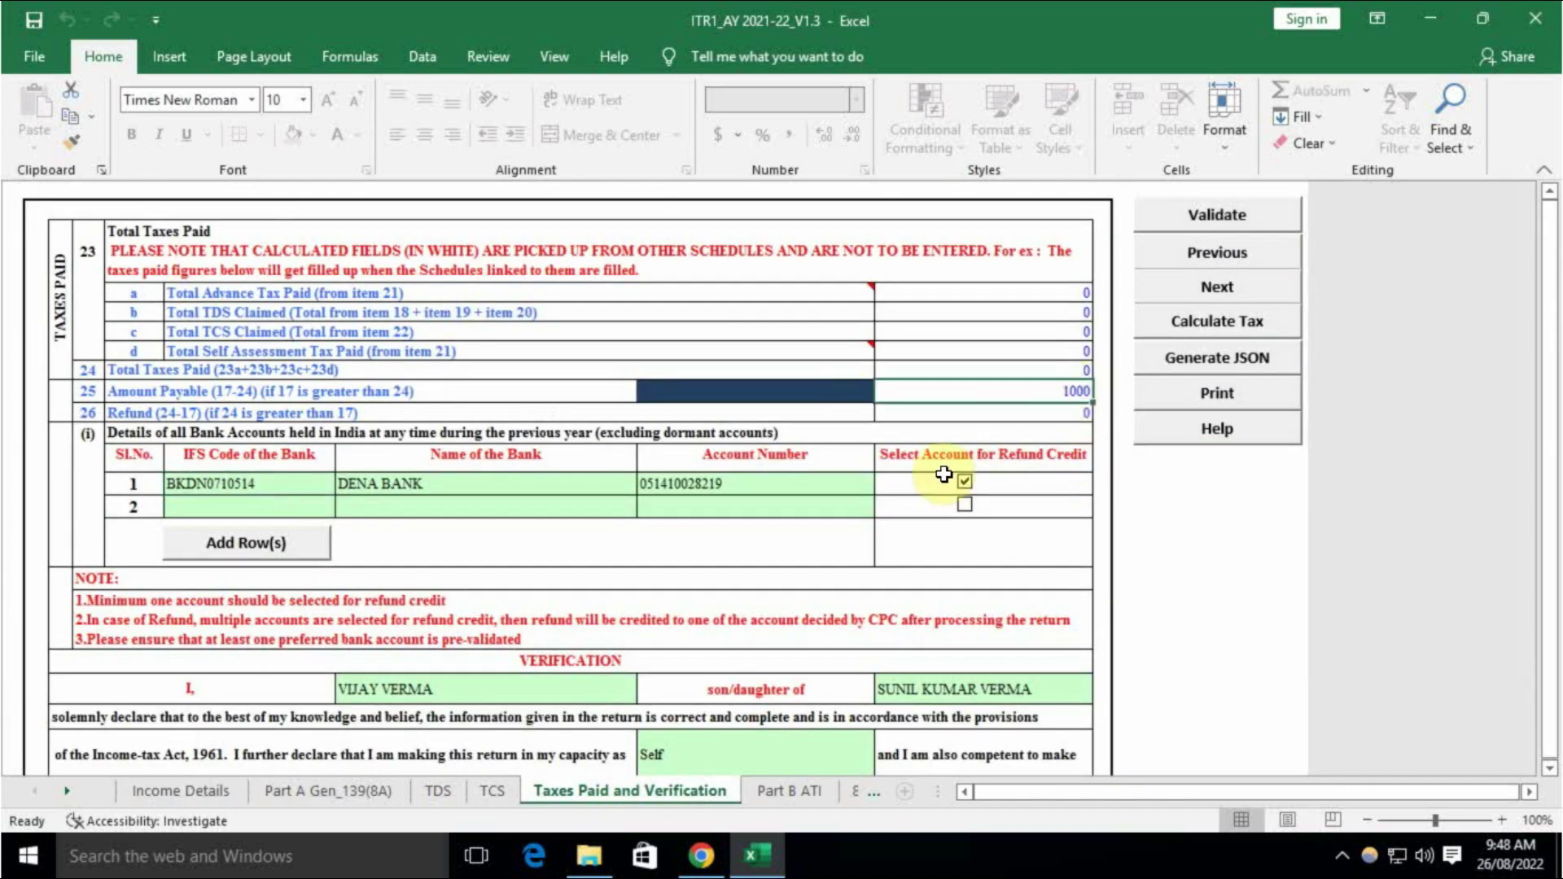
click(786, 791)
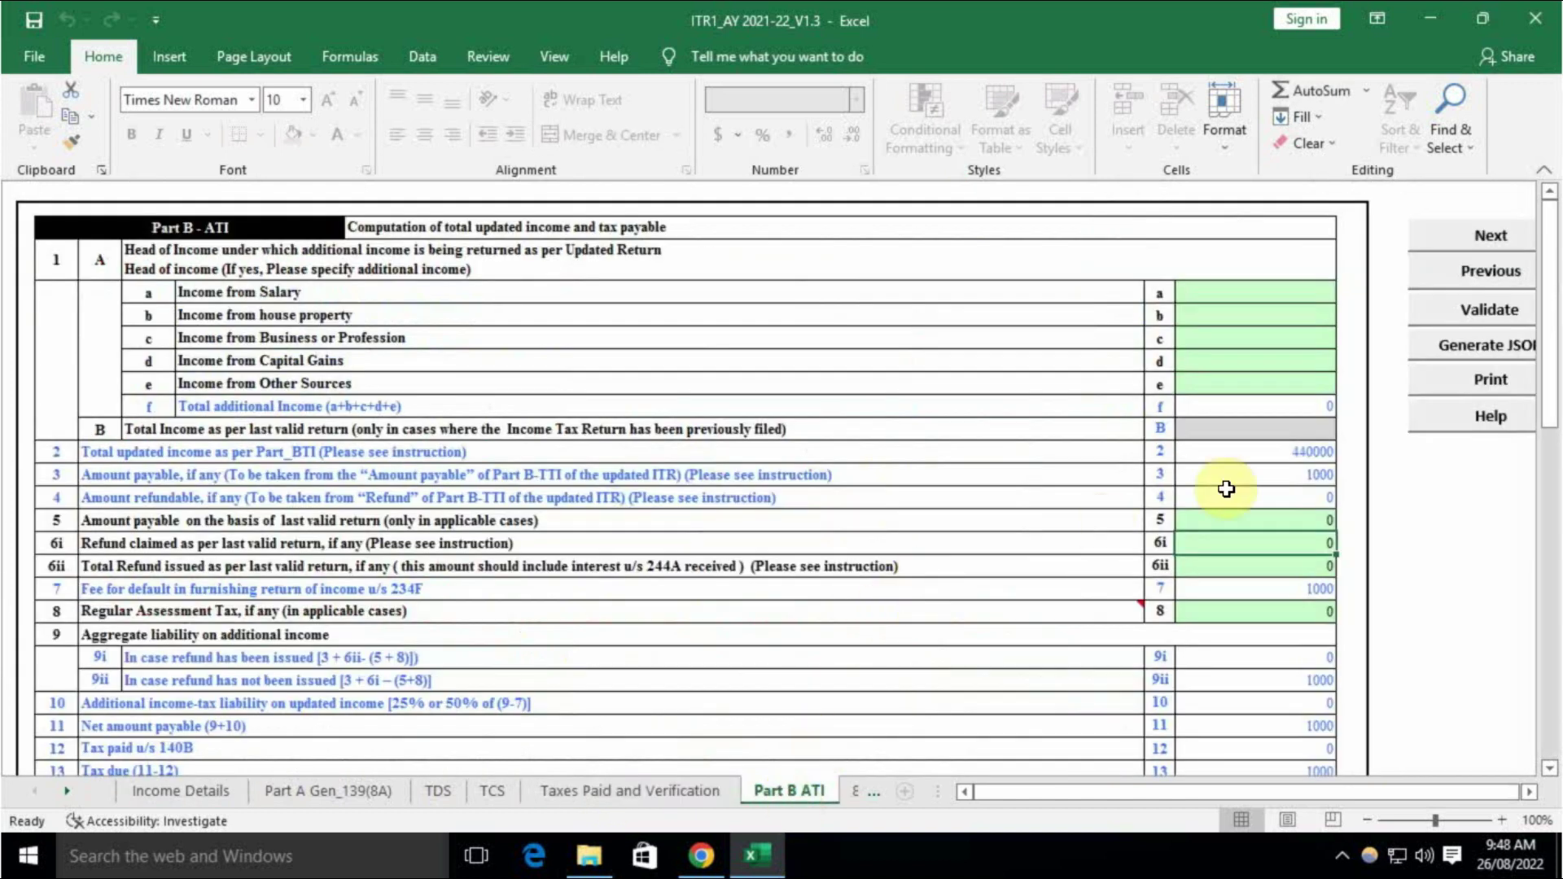
click(1318, 449)
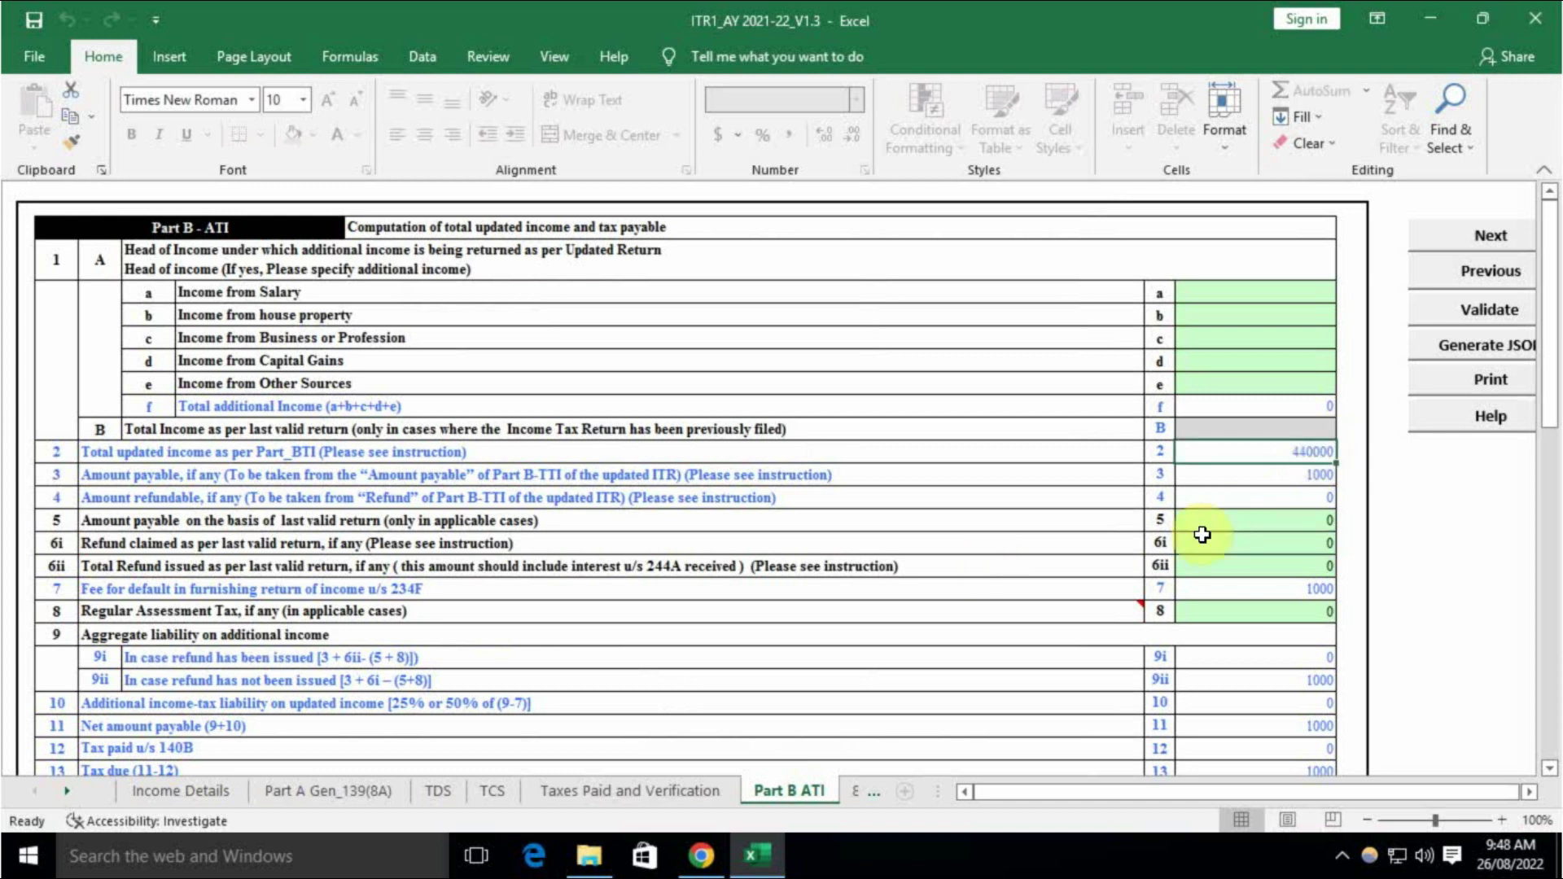
click(1320, 474)
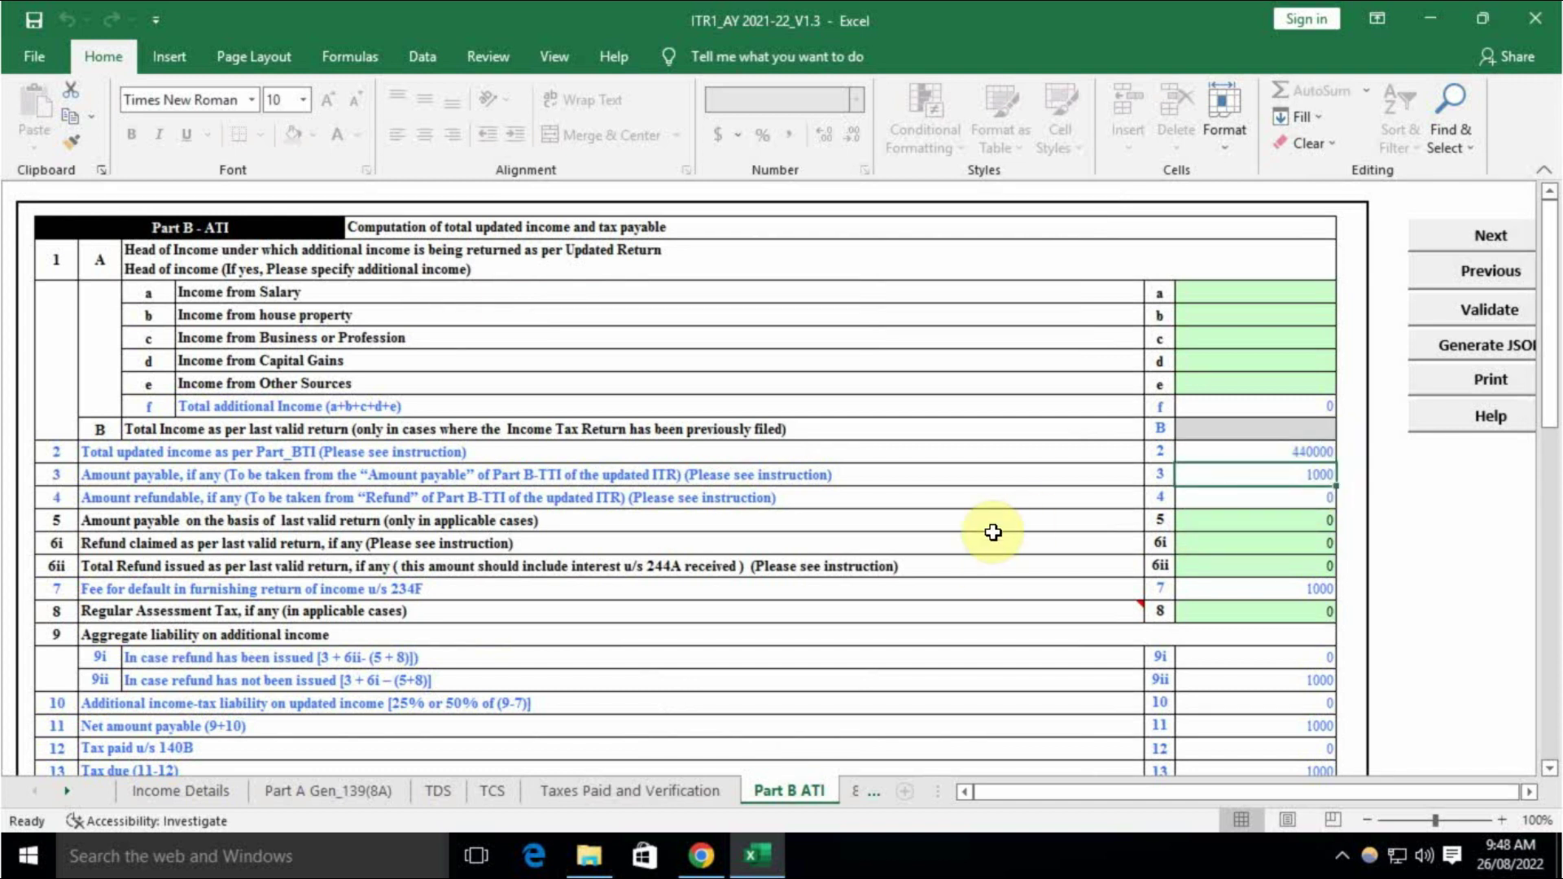
click(1315, 588)
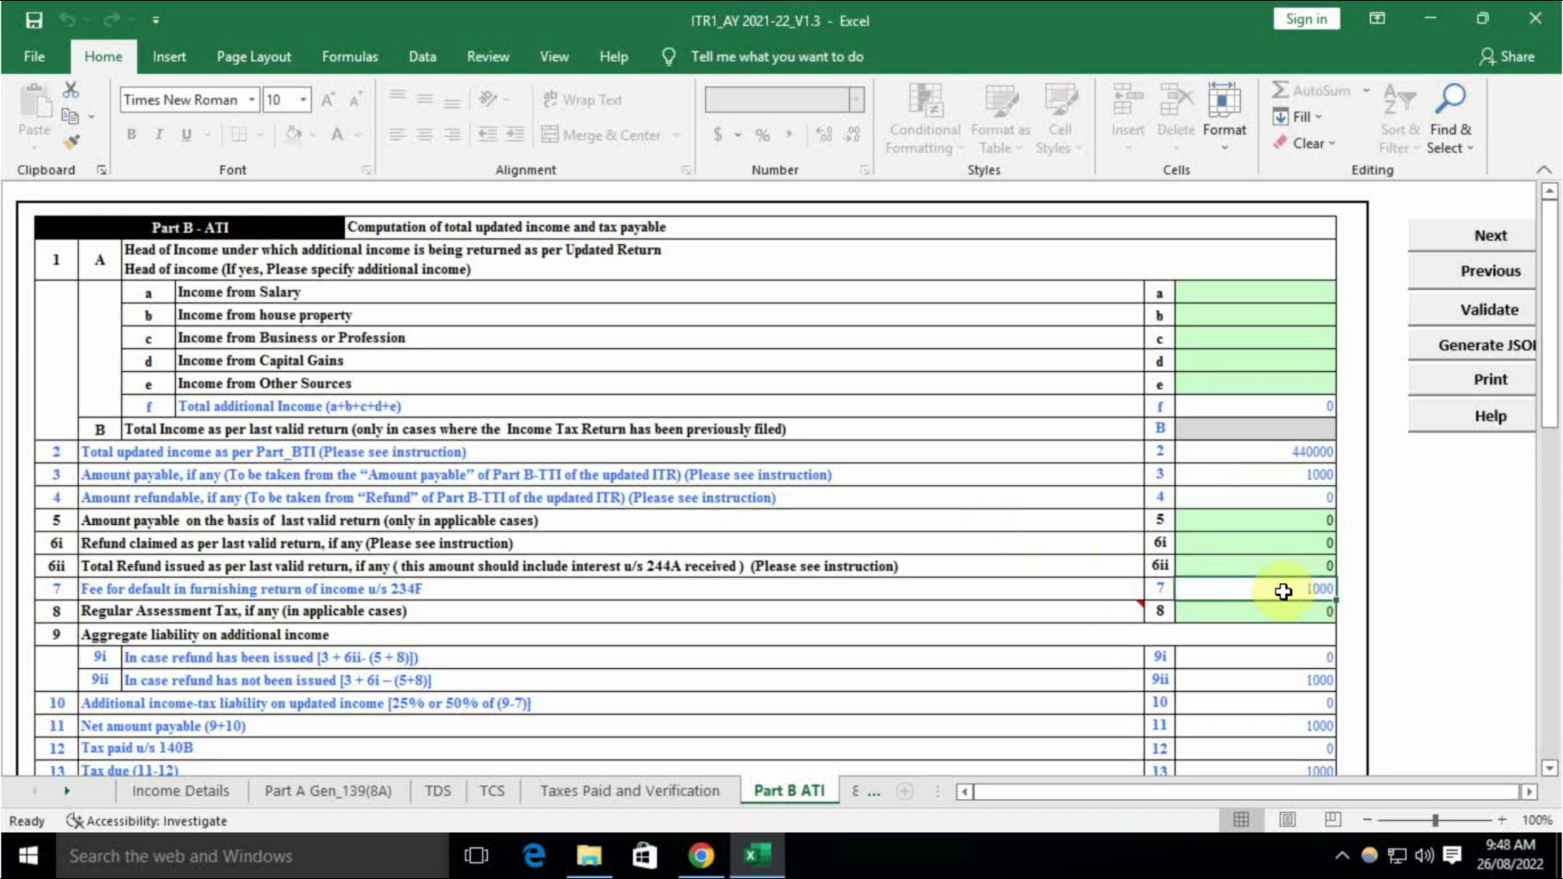
Examine the additional income-tax liability, tax paid u/s 140B and tax due lines in Part B ATI
scroll(1068, 645, down, 2)
scroll(1068, 644, down, 1)
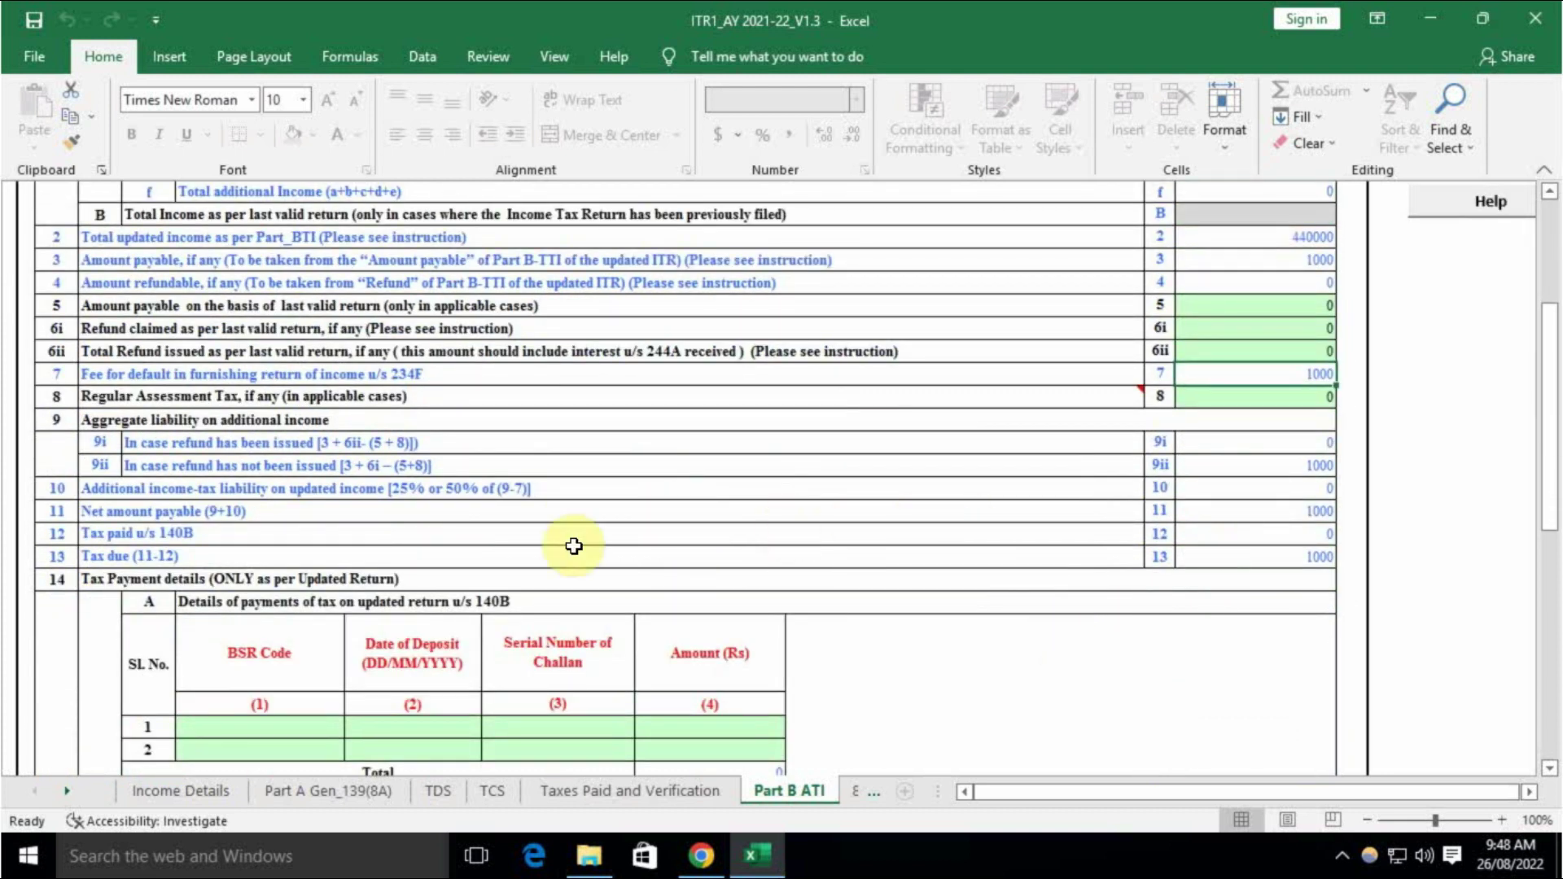
click(654, 489)
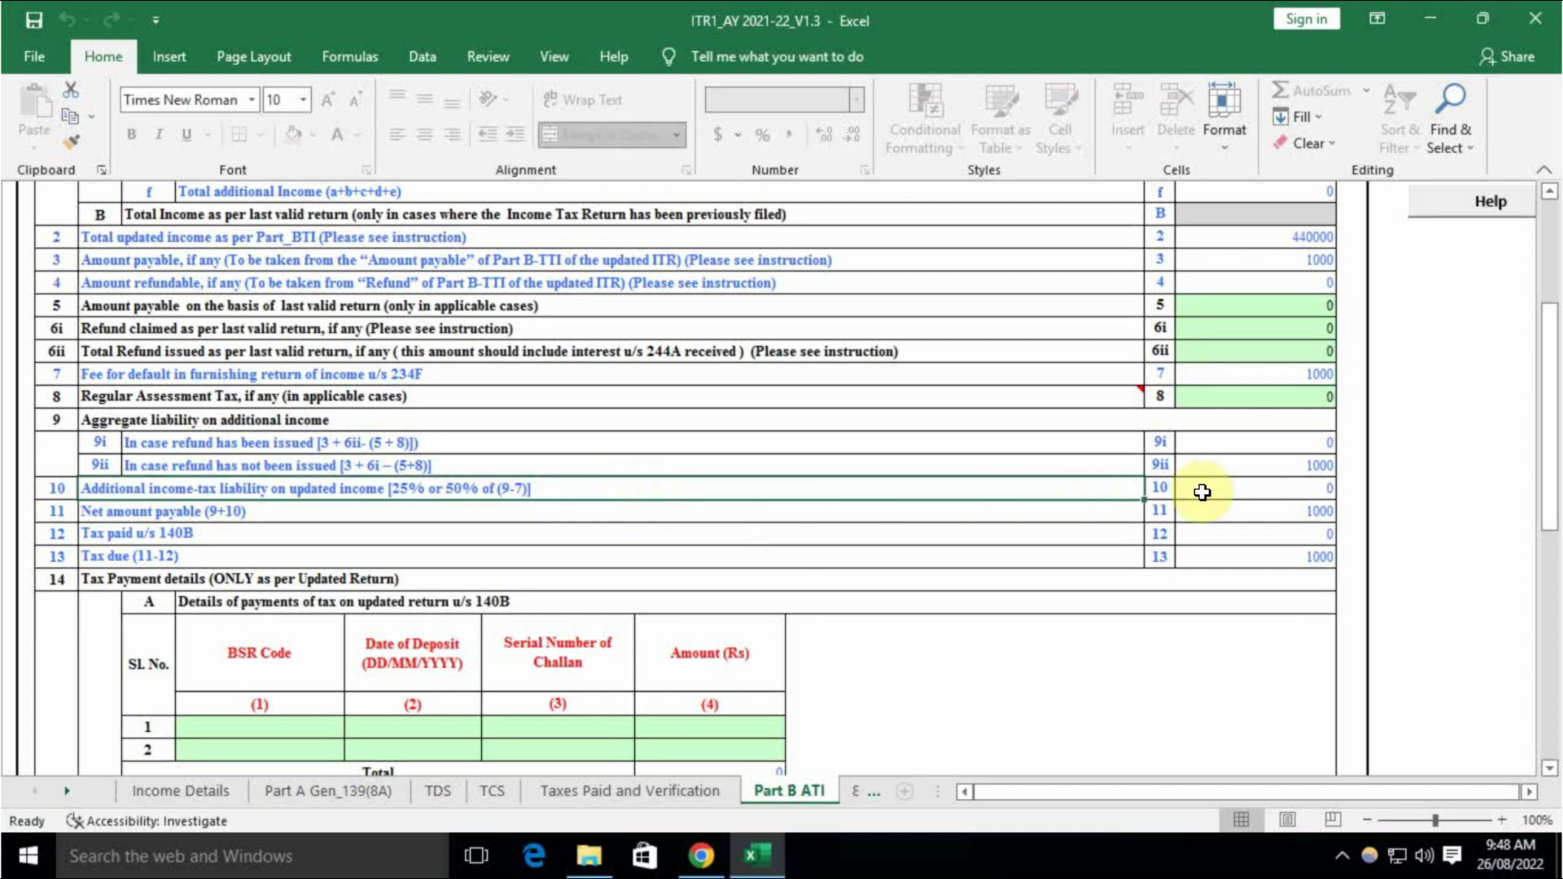
click(1267, 487)
click(123, 492)
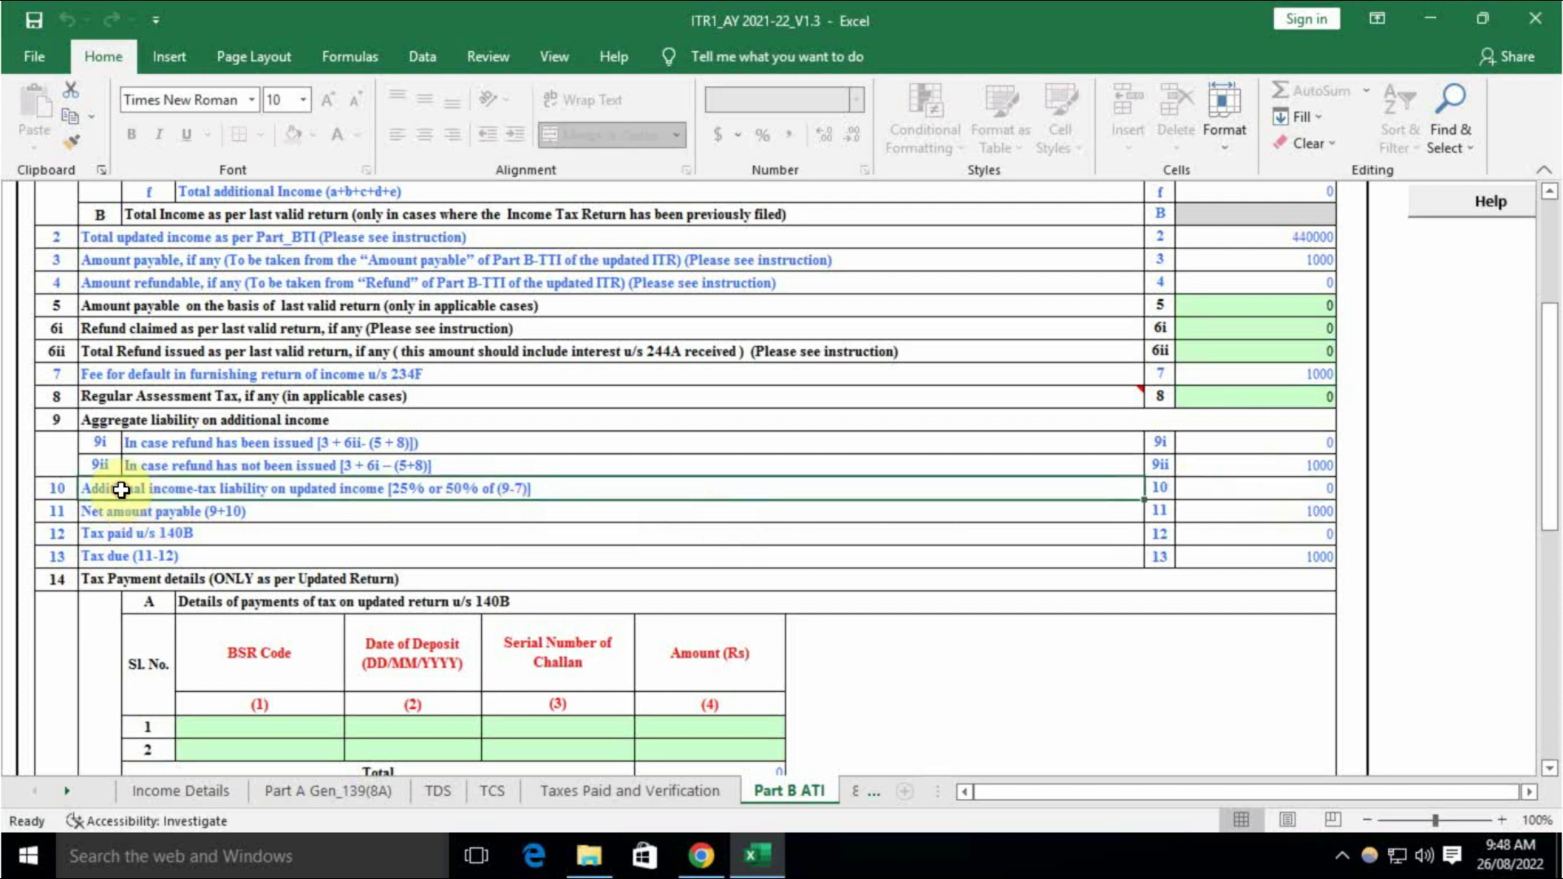
click(1239, 492)
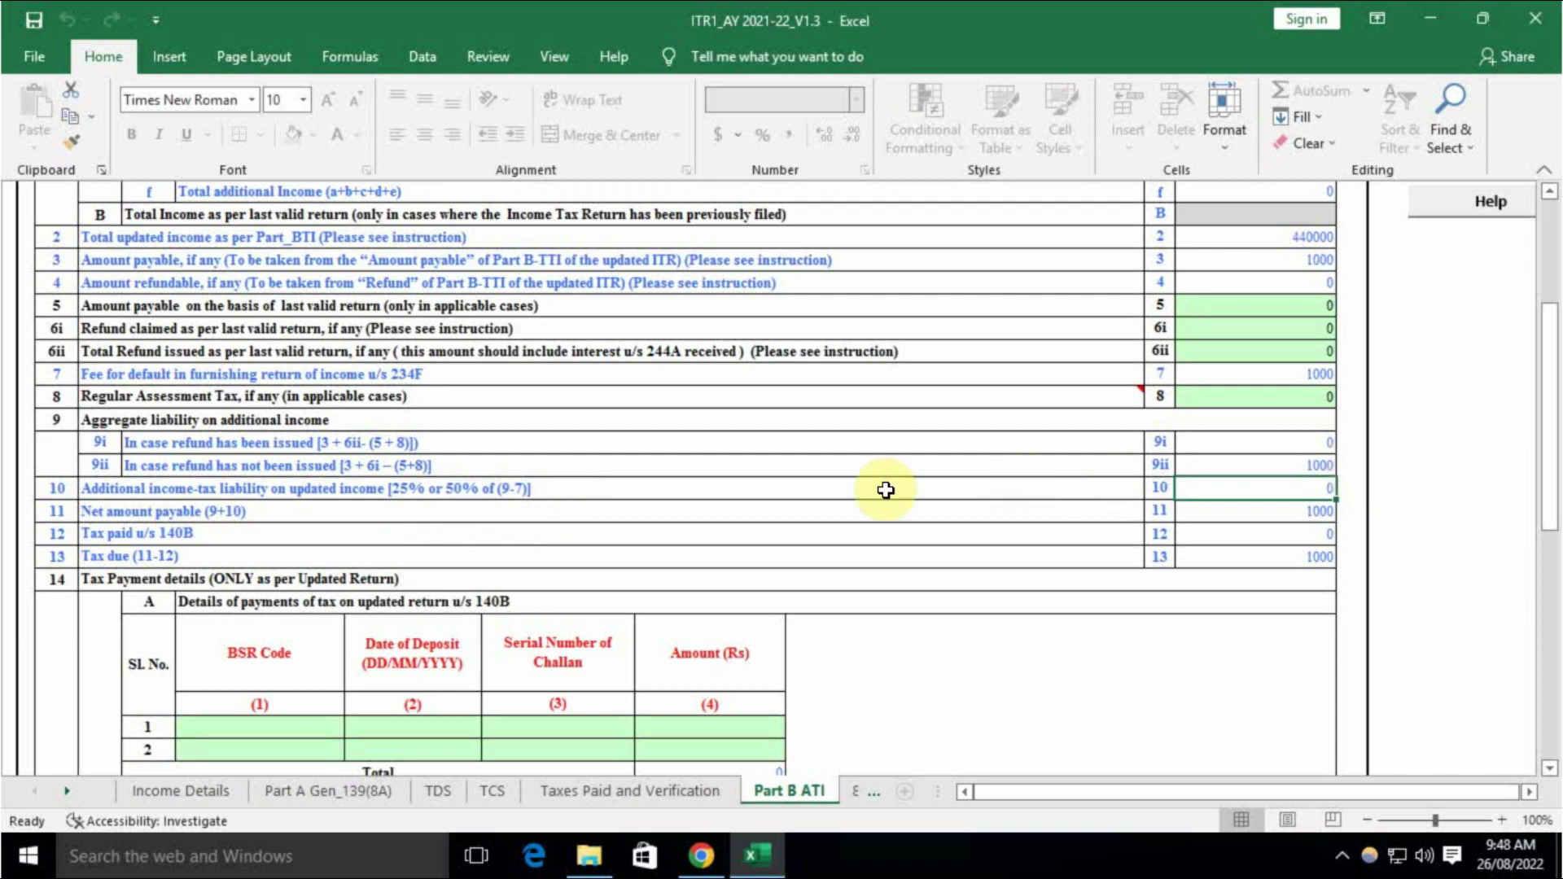
click(724, 489)
click(1303, 484)
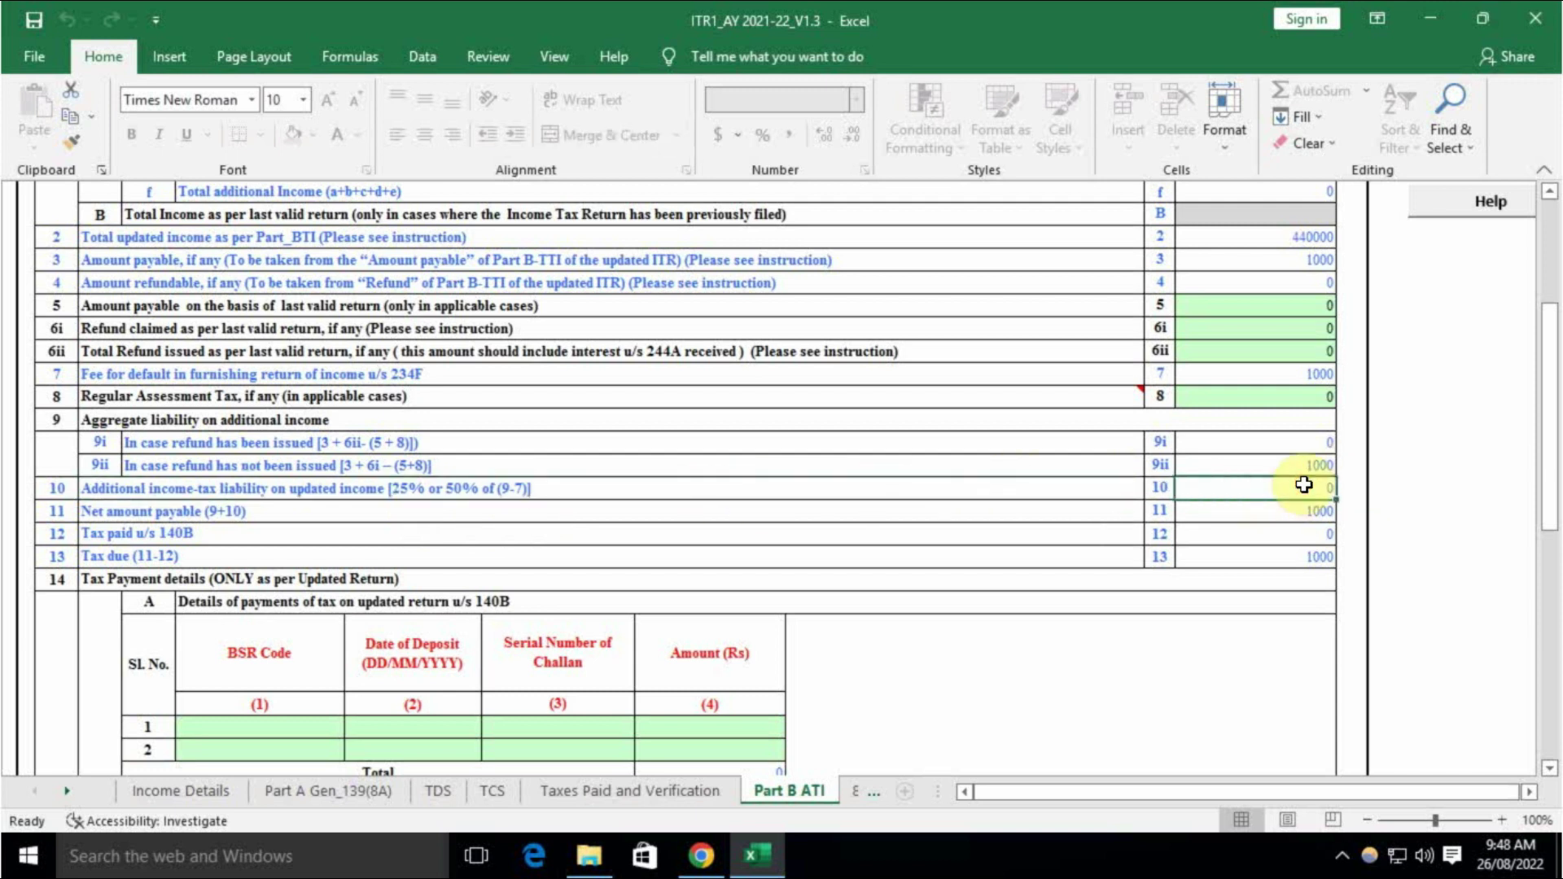
drag(1320, 533, 1317, 554)
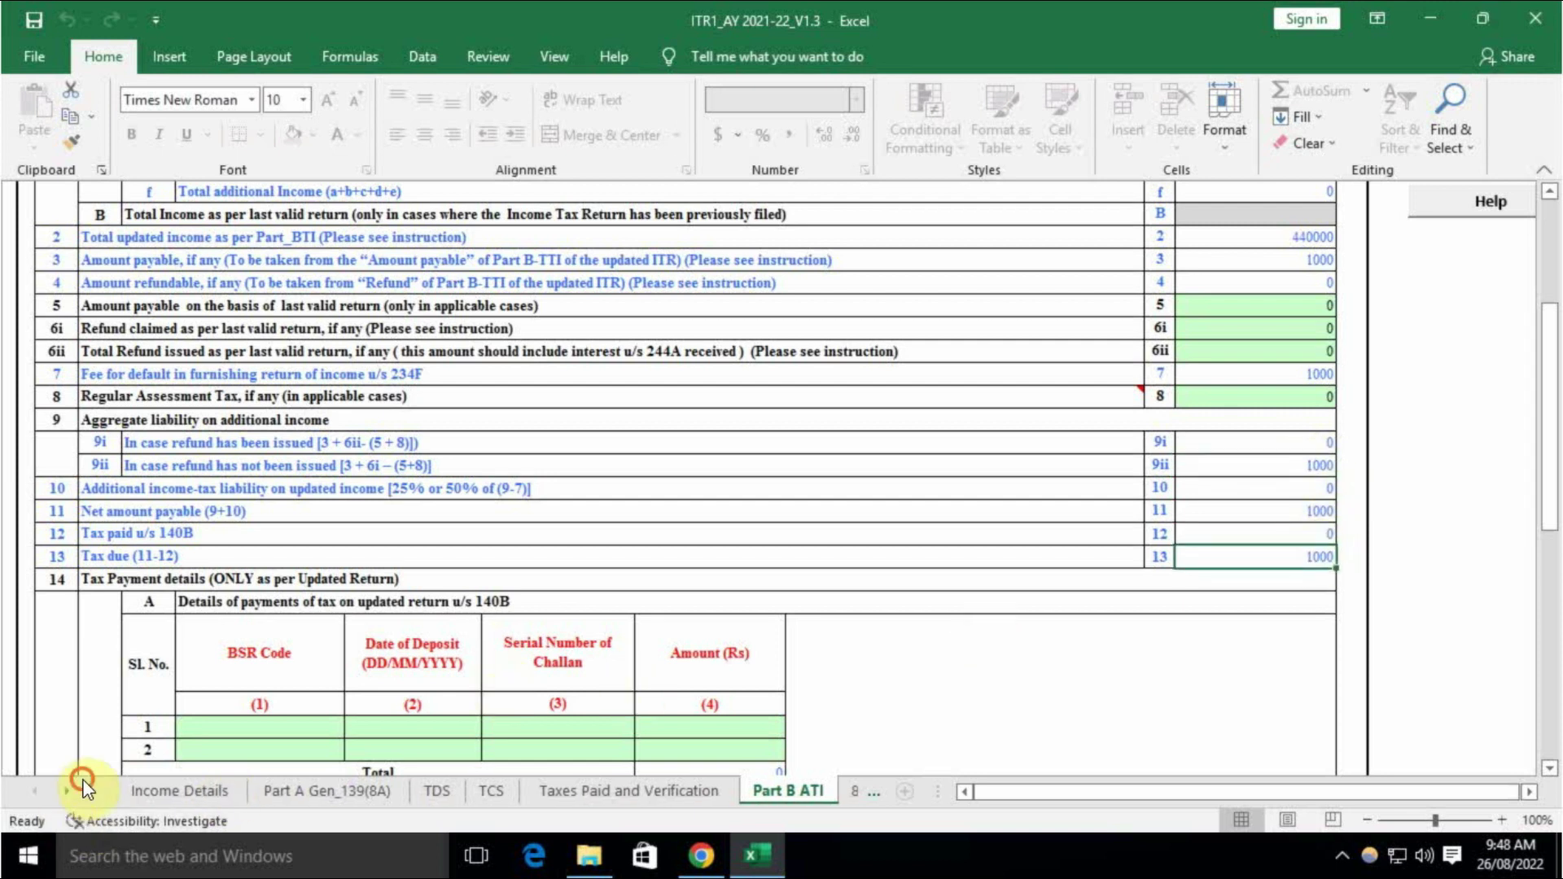
Examine total income, tax payable, rebate u/s 87A, fee u/s 234F and total tax, fee and interest on the Income Details sheet
click(72, 790)
click(39, 790)
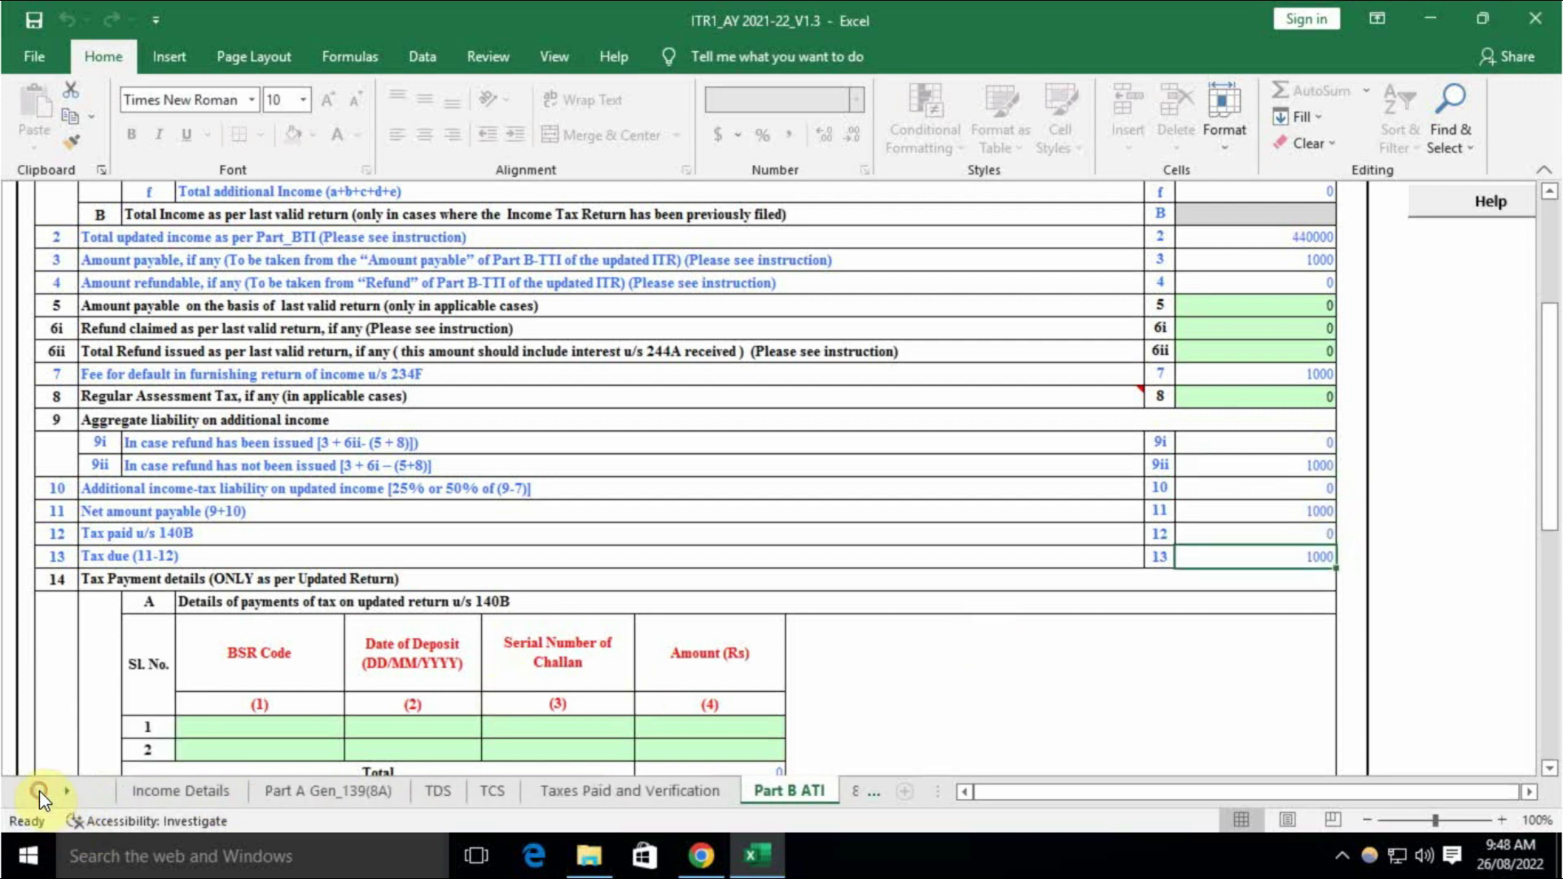
click(162, 789)
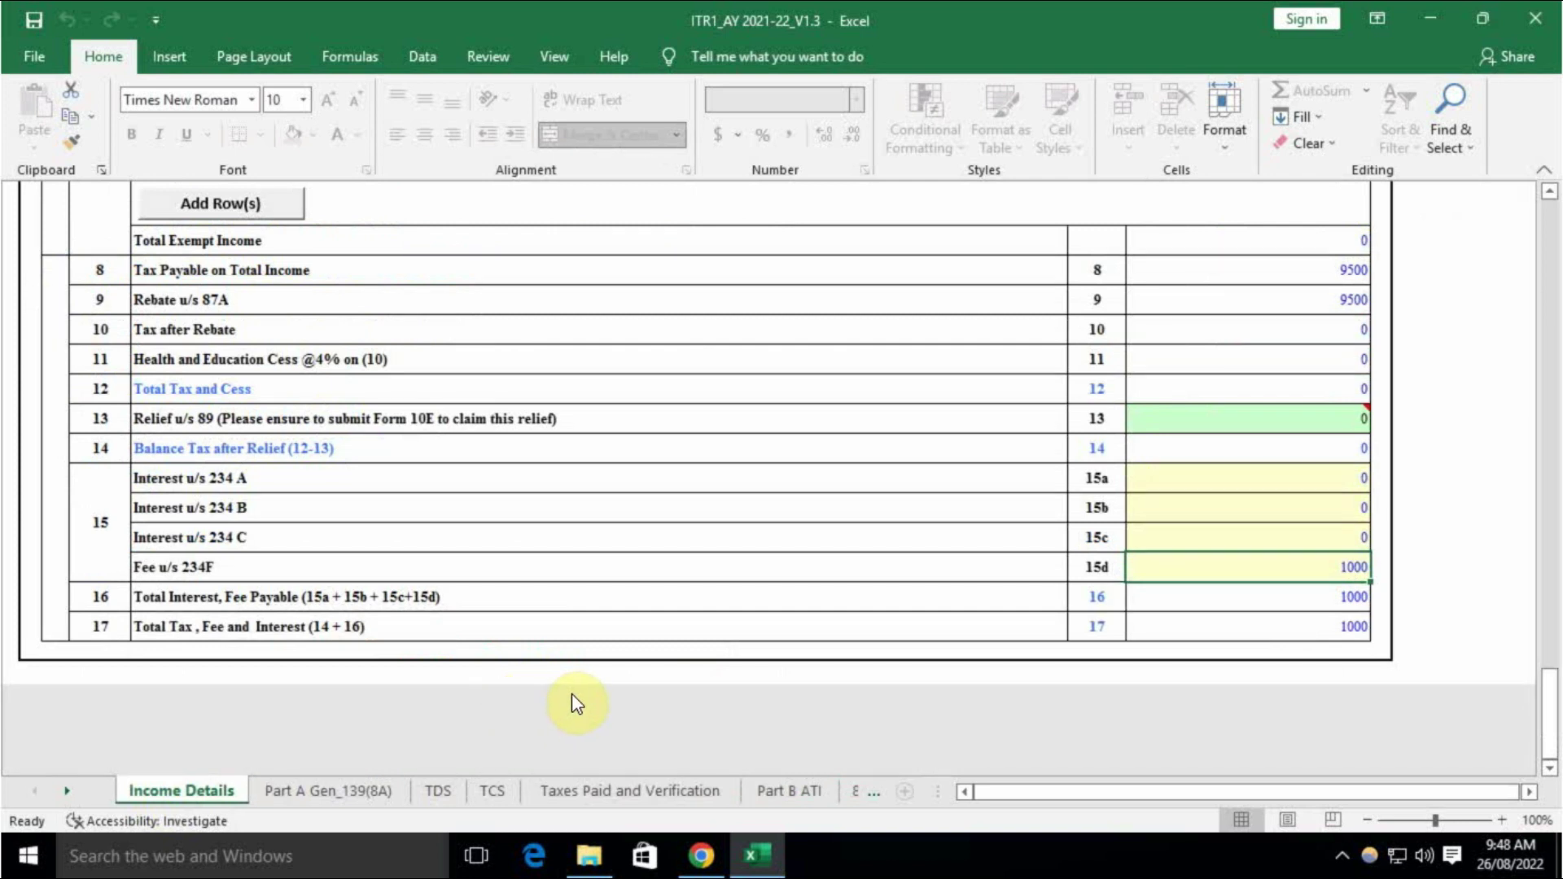
scroll(571, 694, up, 4)
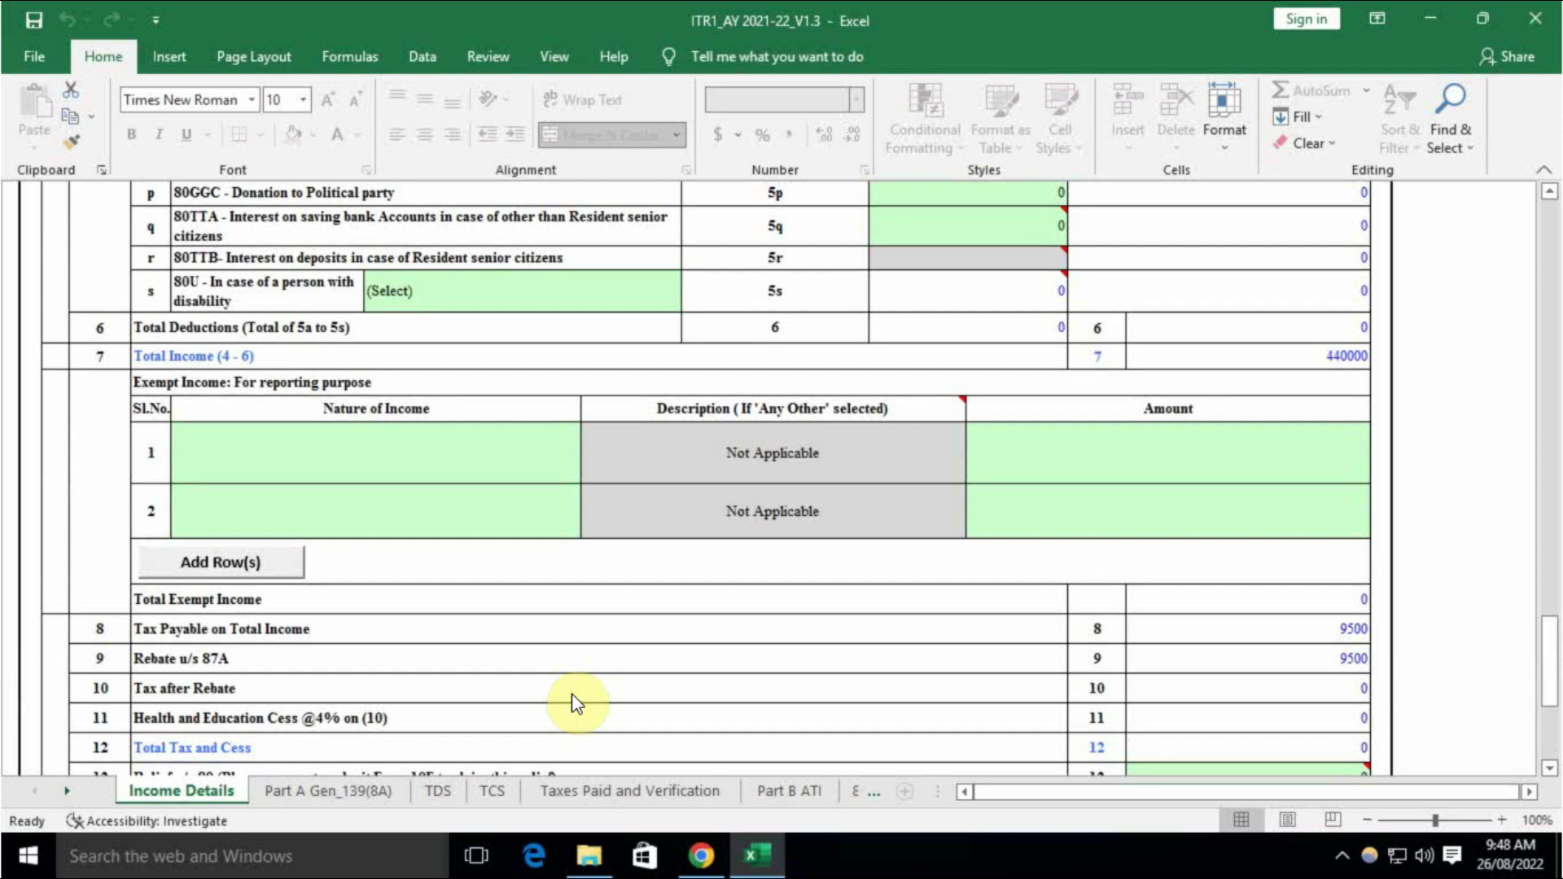
scroll(577, 701, down, 2)
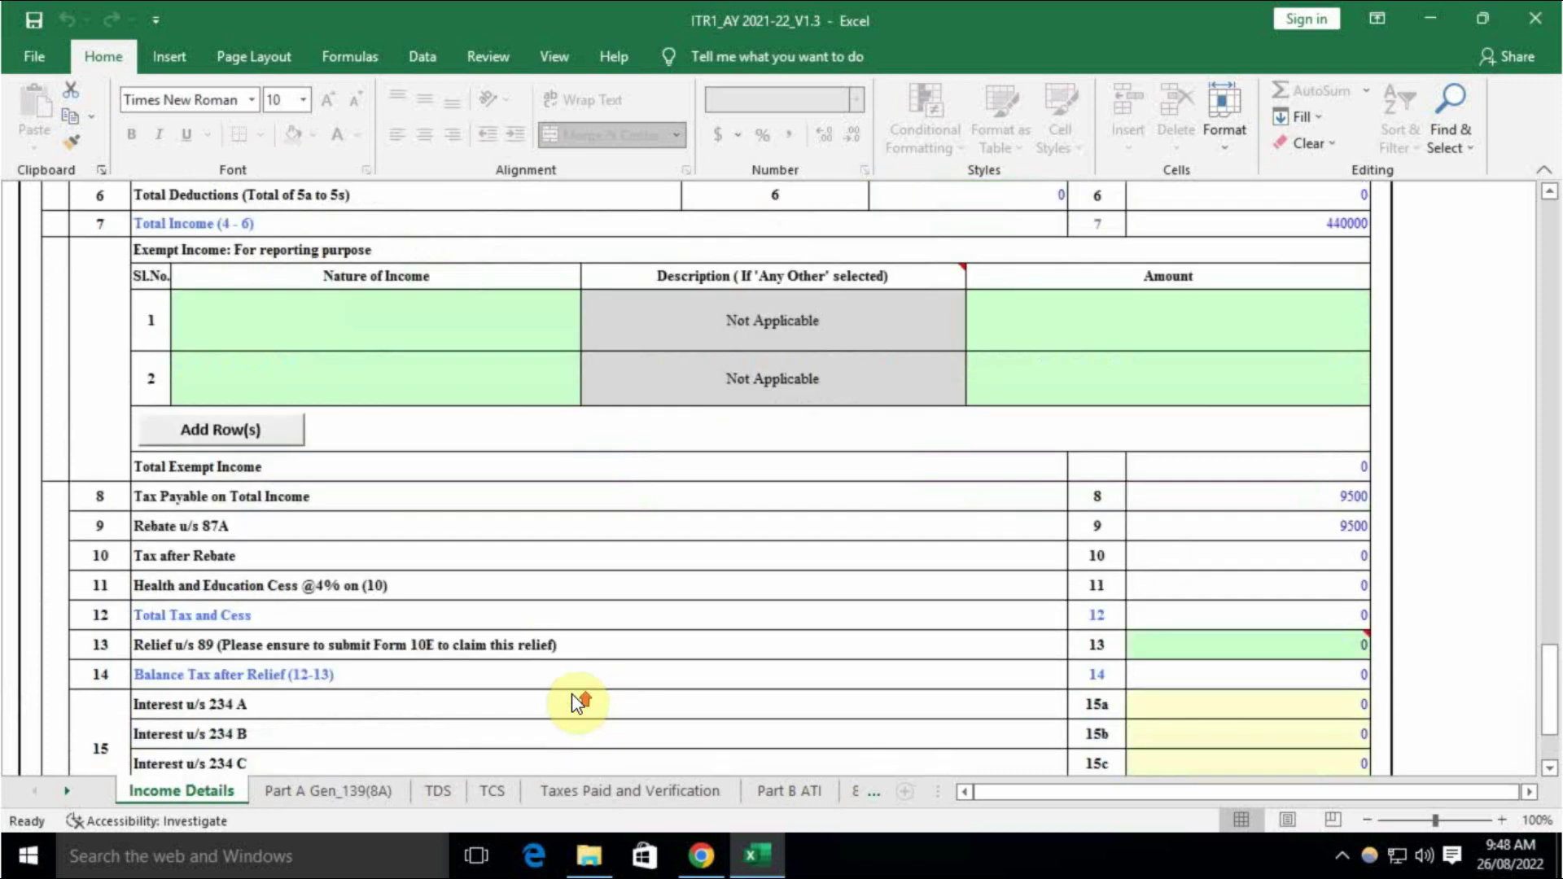
scroll(576, 702, up, 4)
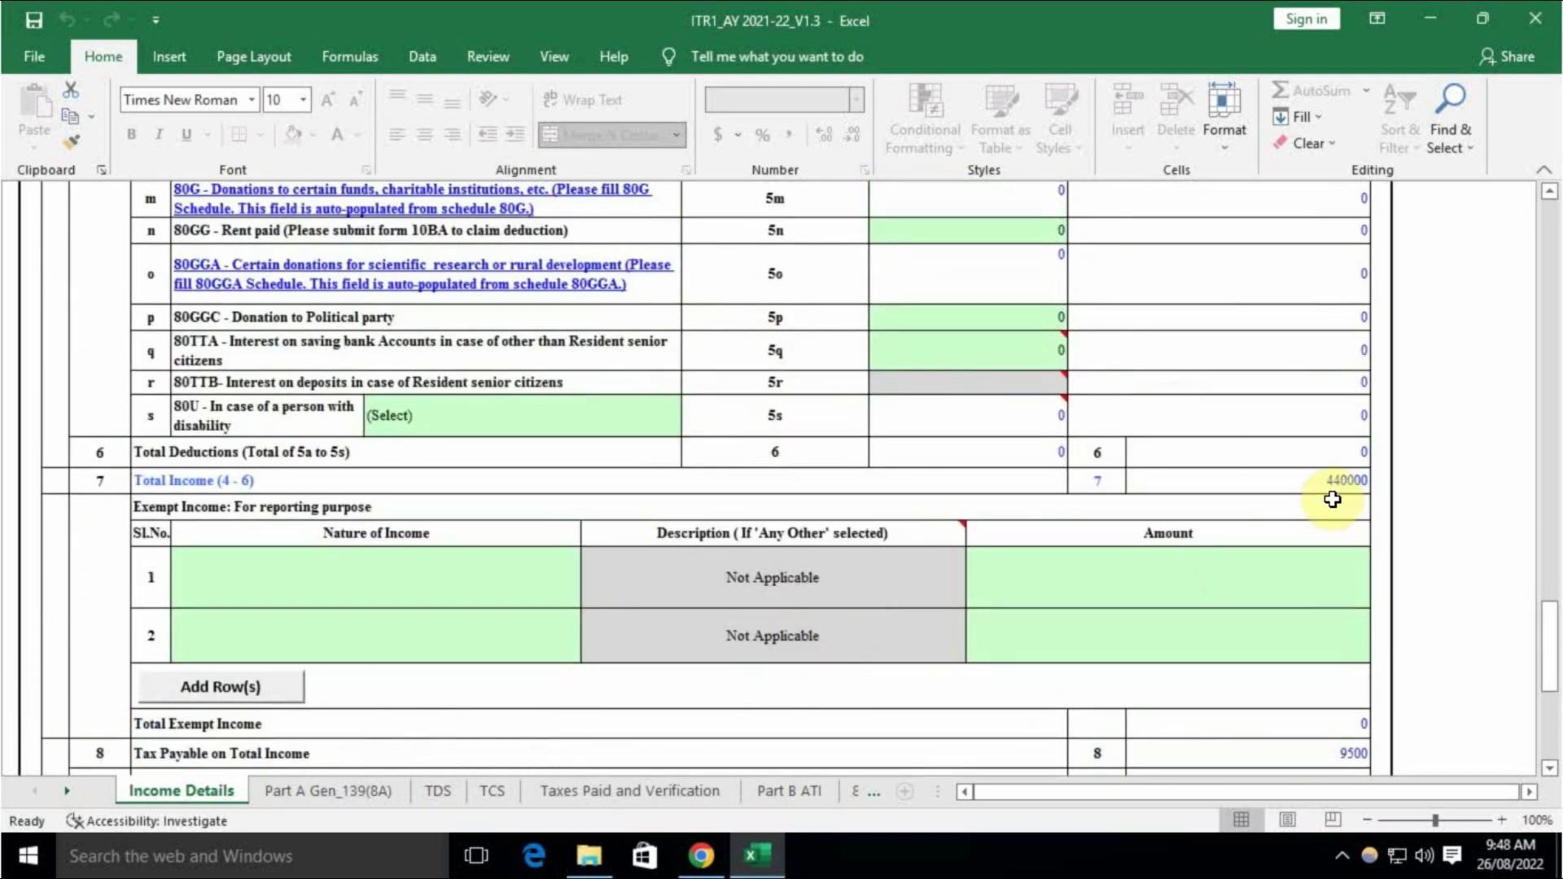
scroll(1327, 525, down, 9)
click(1352, 524)
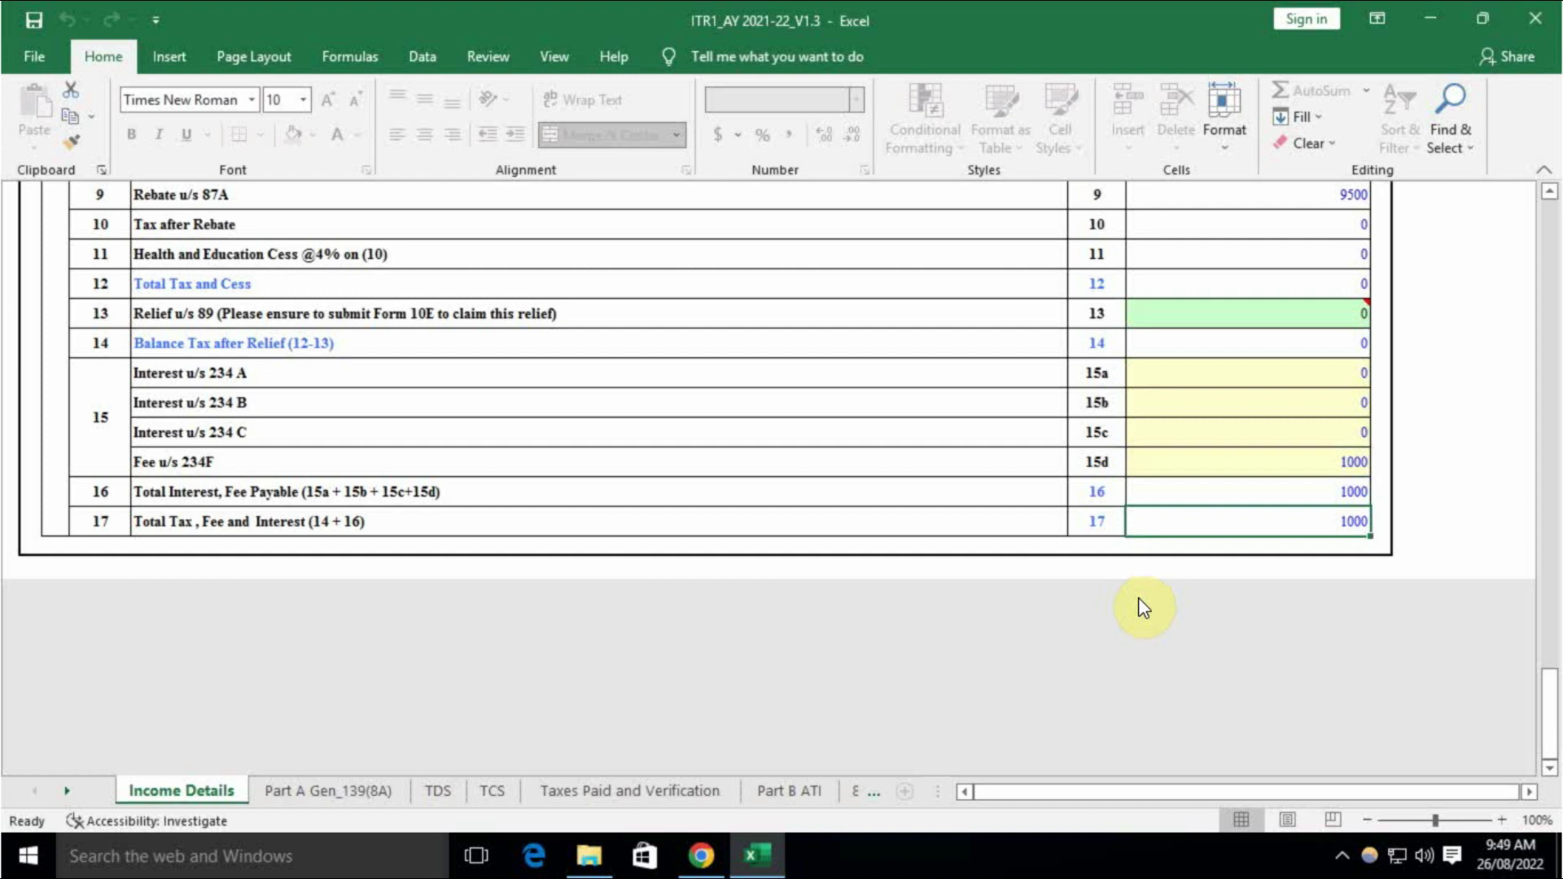
scroll(1159, 660, up, 2)
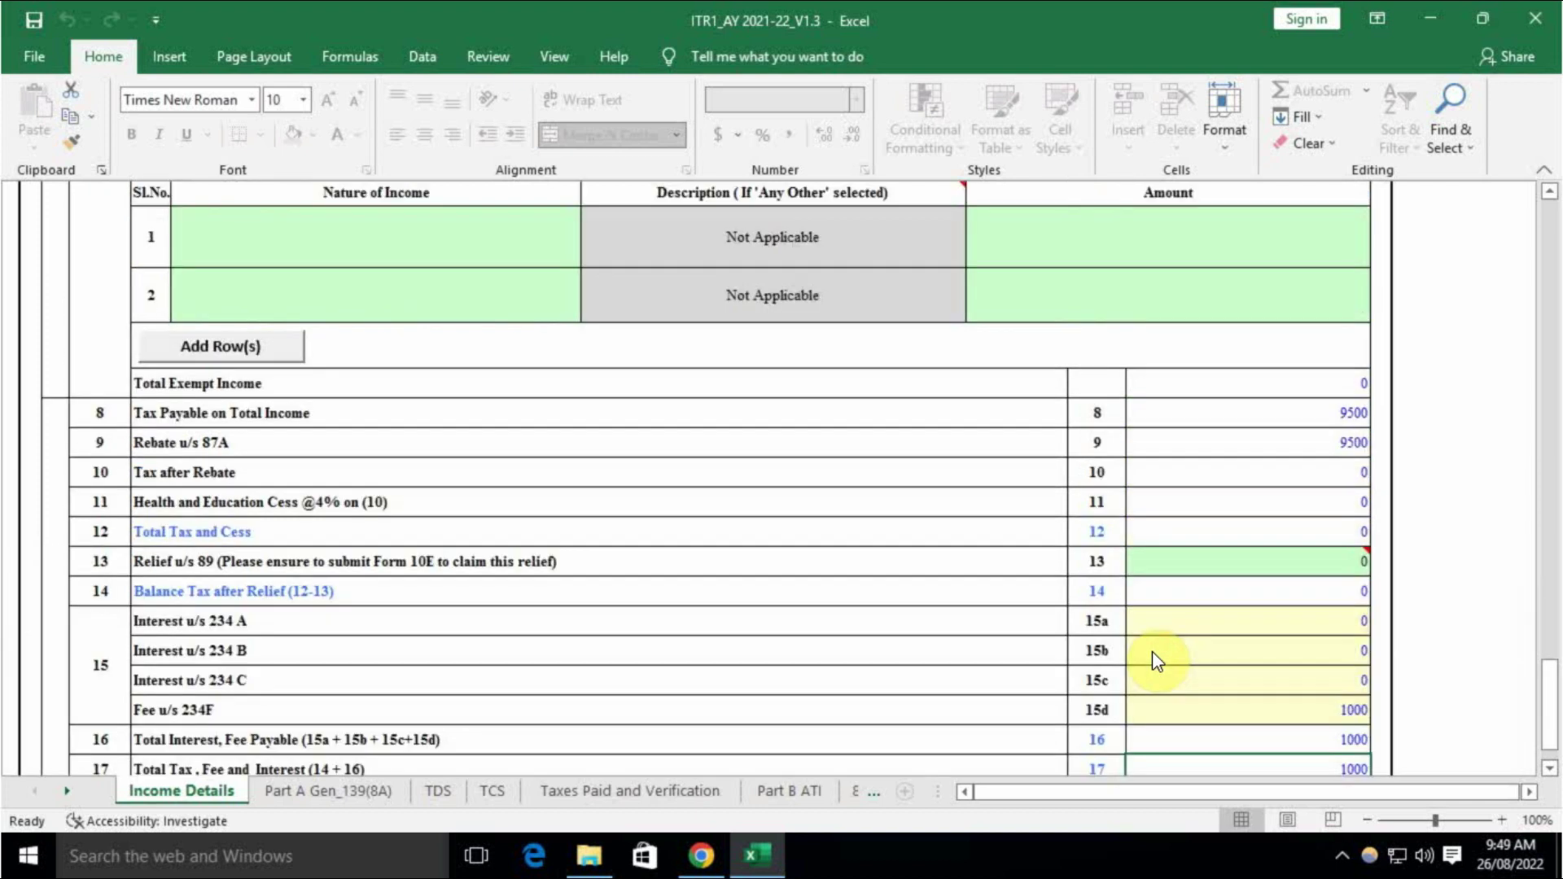
scroll(1151, 651, down, 2)
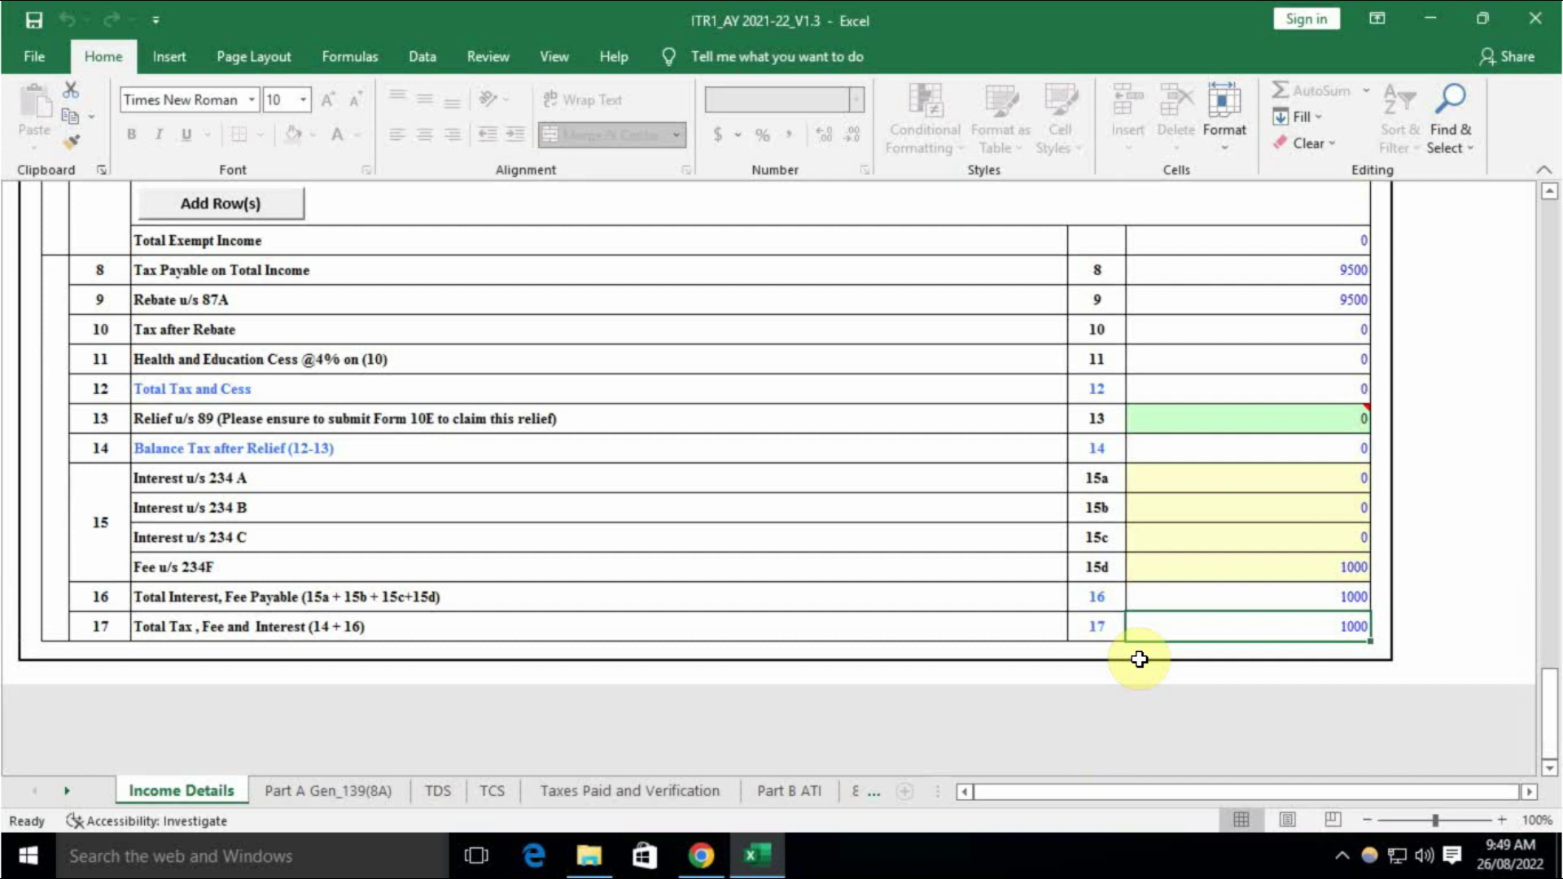
Reset the first Income from Other Sources row's nature of income to (Select) and clear its amount
scroll(1156, 643, up, 4)
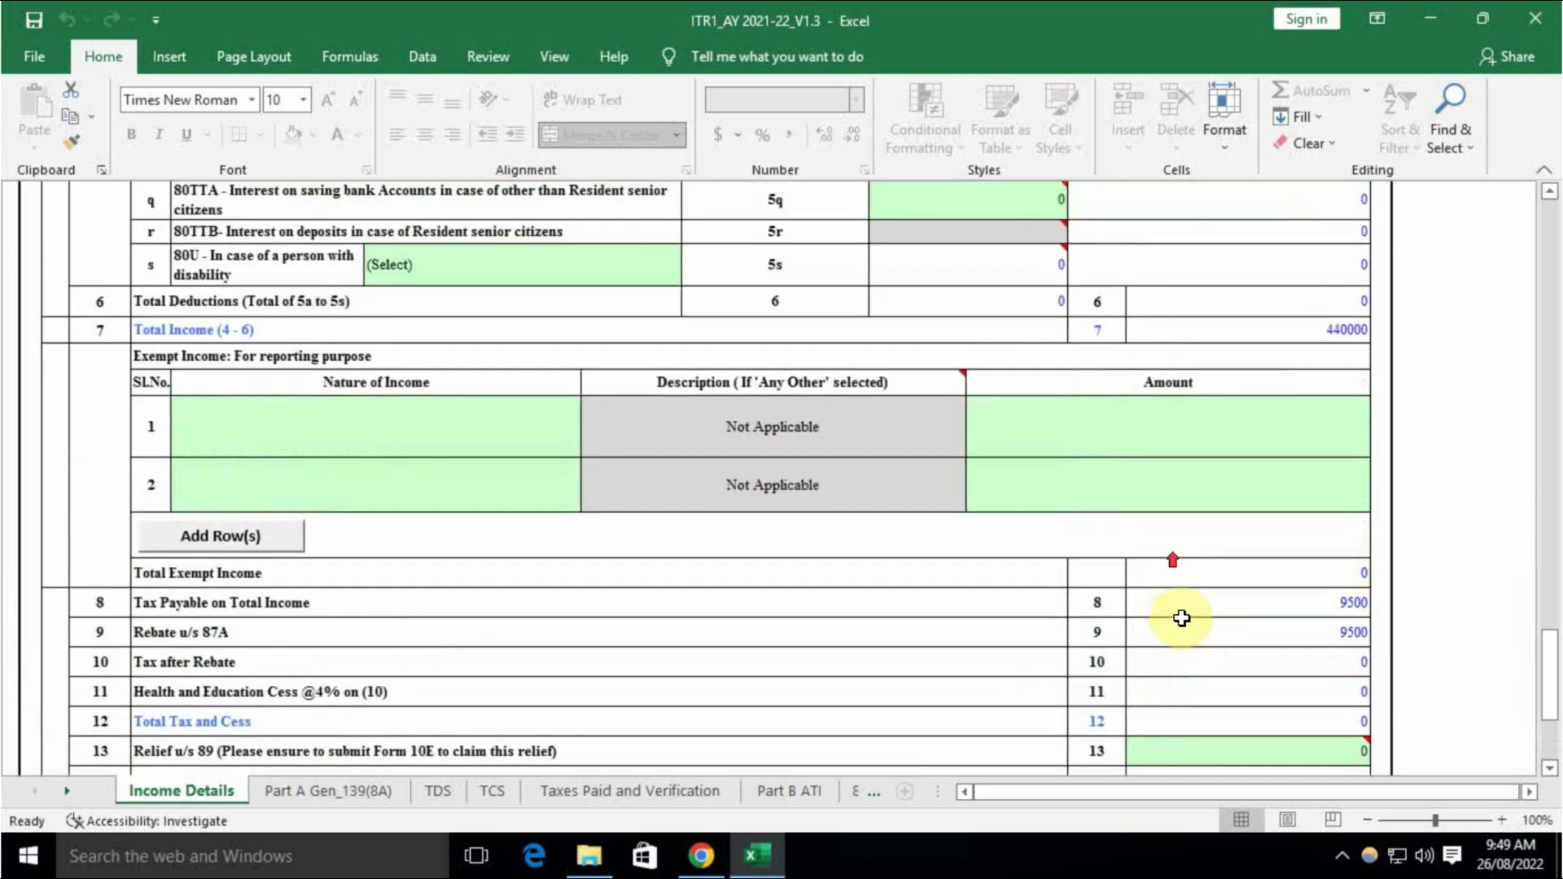
scroll(1172, 602, up, 2)
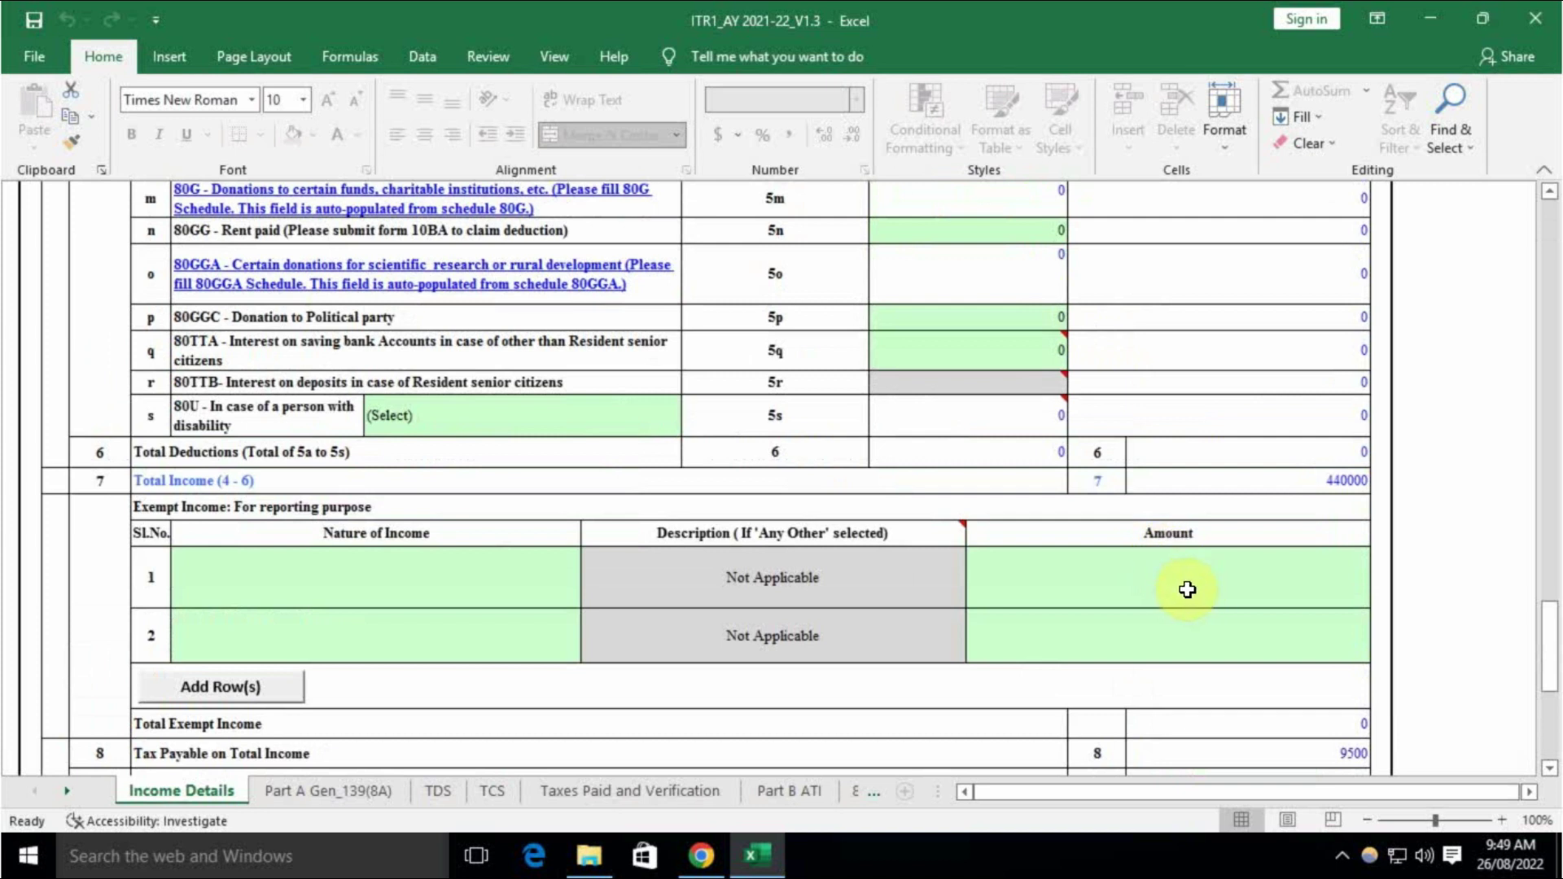
scroll(1007, 588, up, 2)
scroll(1018, 592, down, 2)
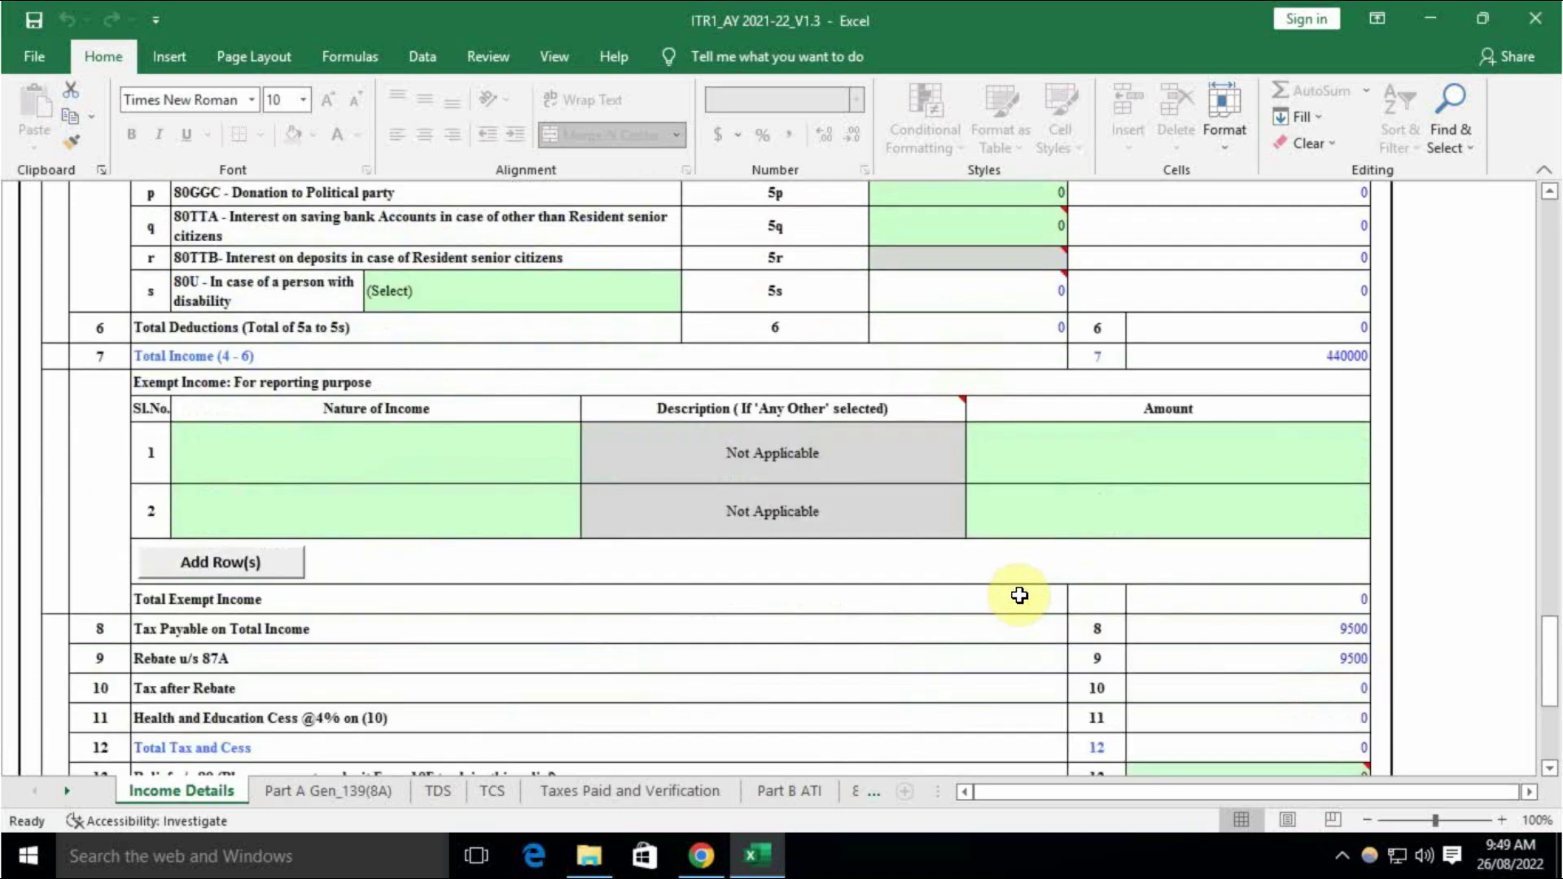
scroll(1020, 591, up, 6)
scroll(1025, 588, up, 5)
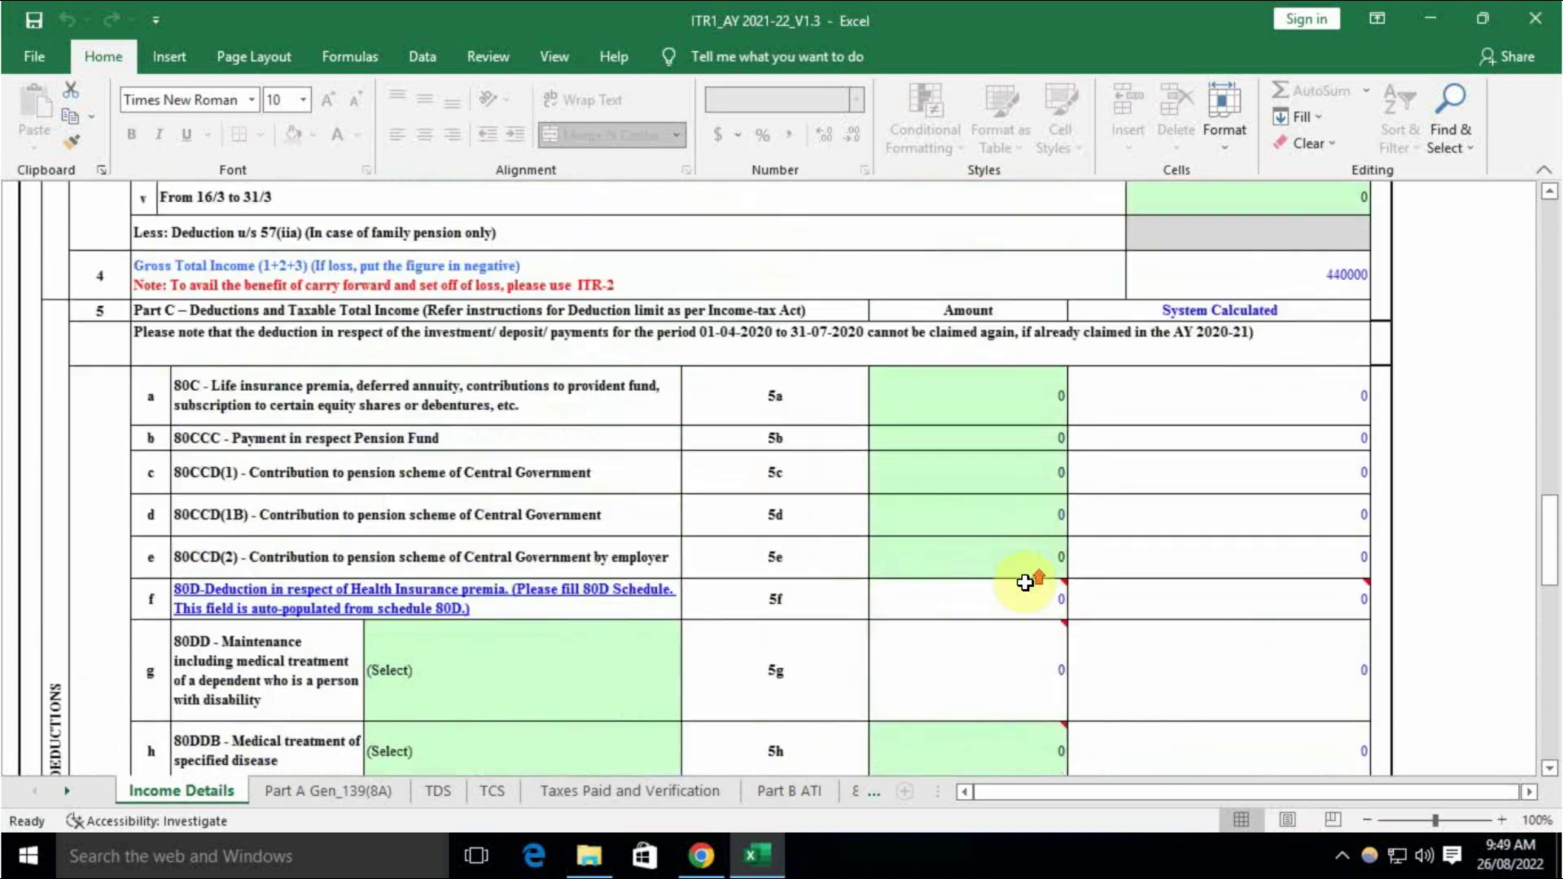
scroll(1026, 582, up, 7)
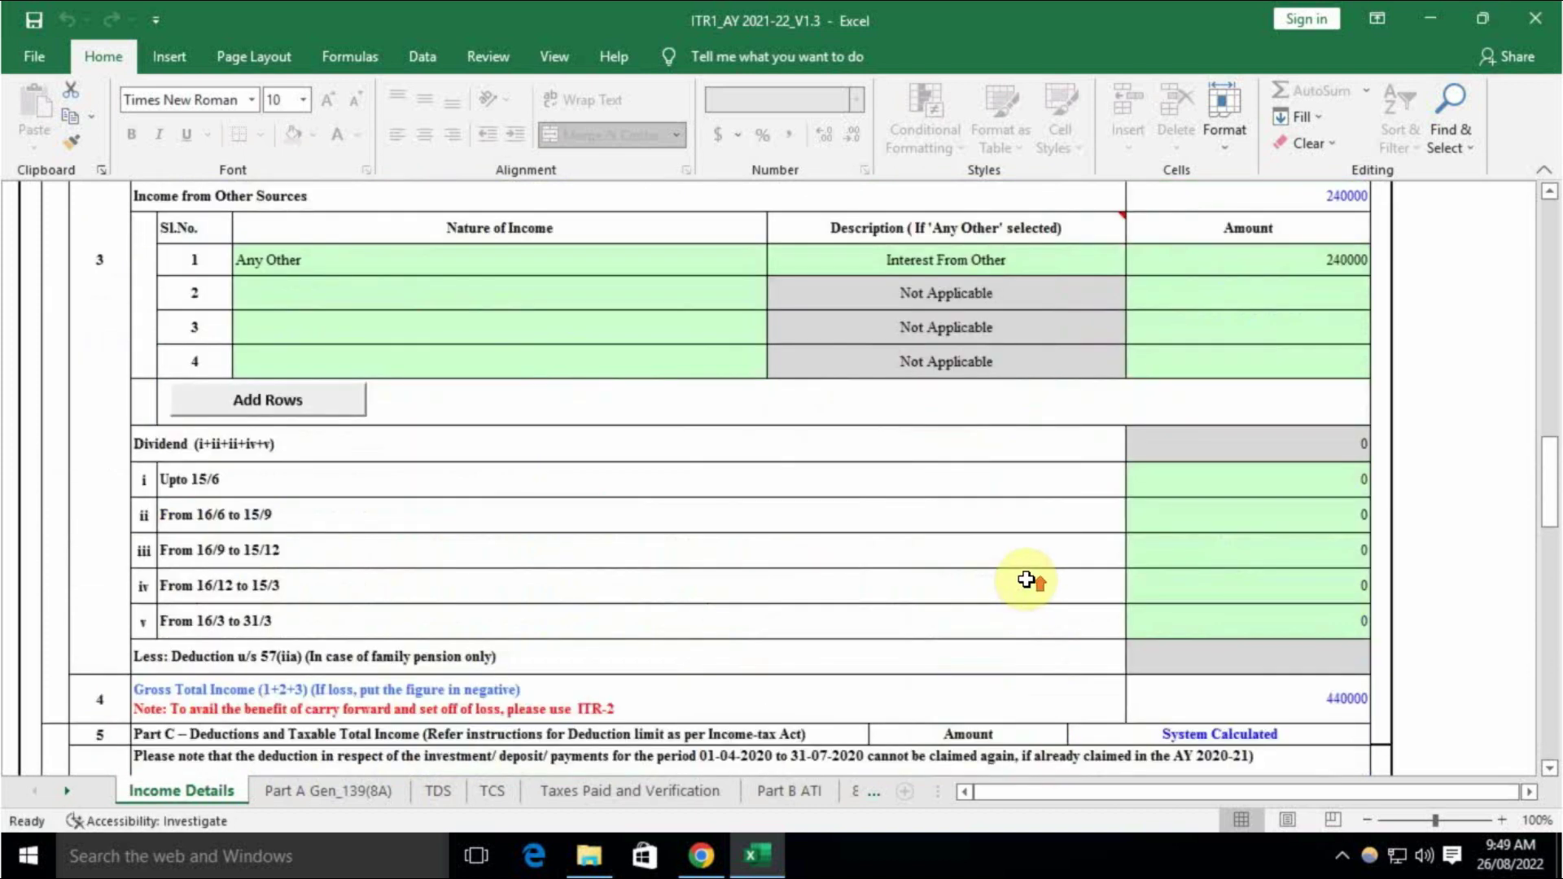
click(361, 385)
key(alt+Down)
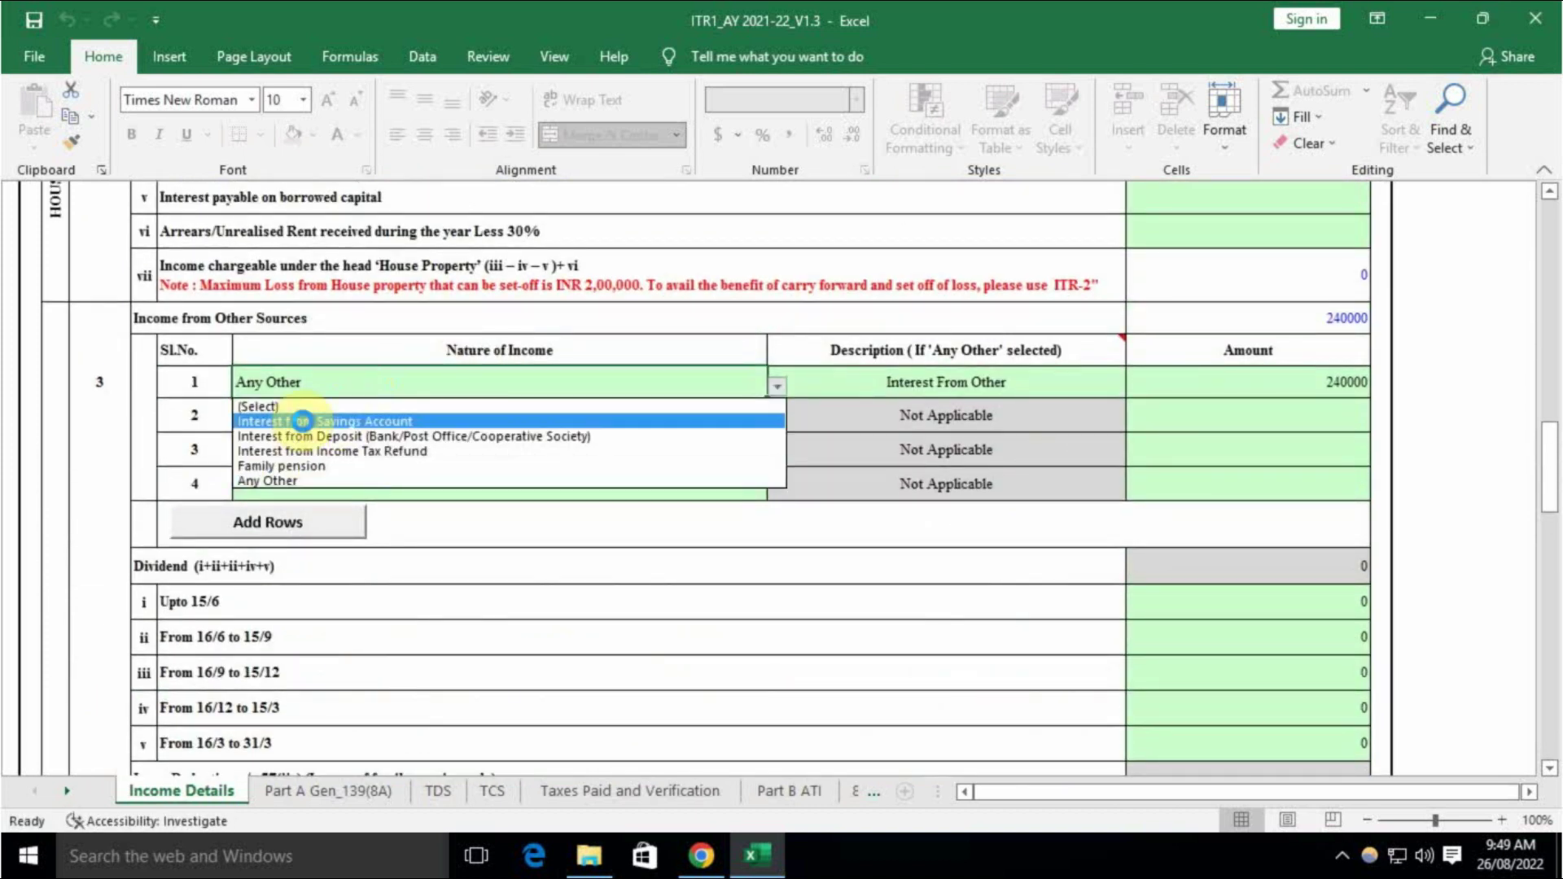
click(309, 409)
double_click(975, 378)
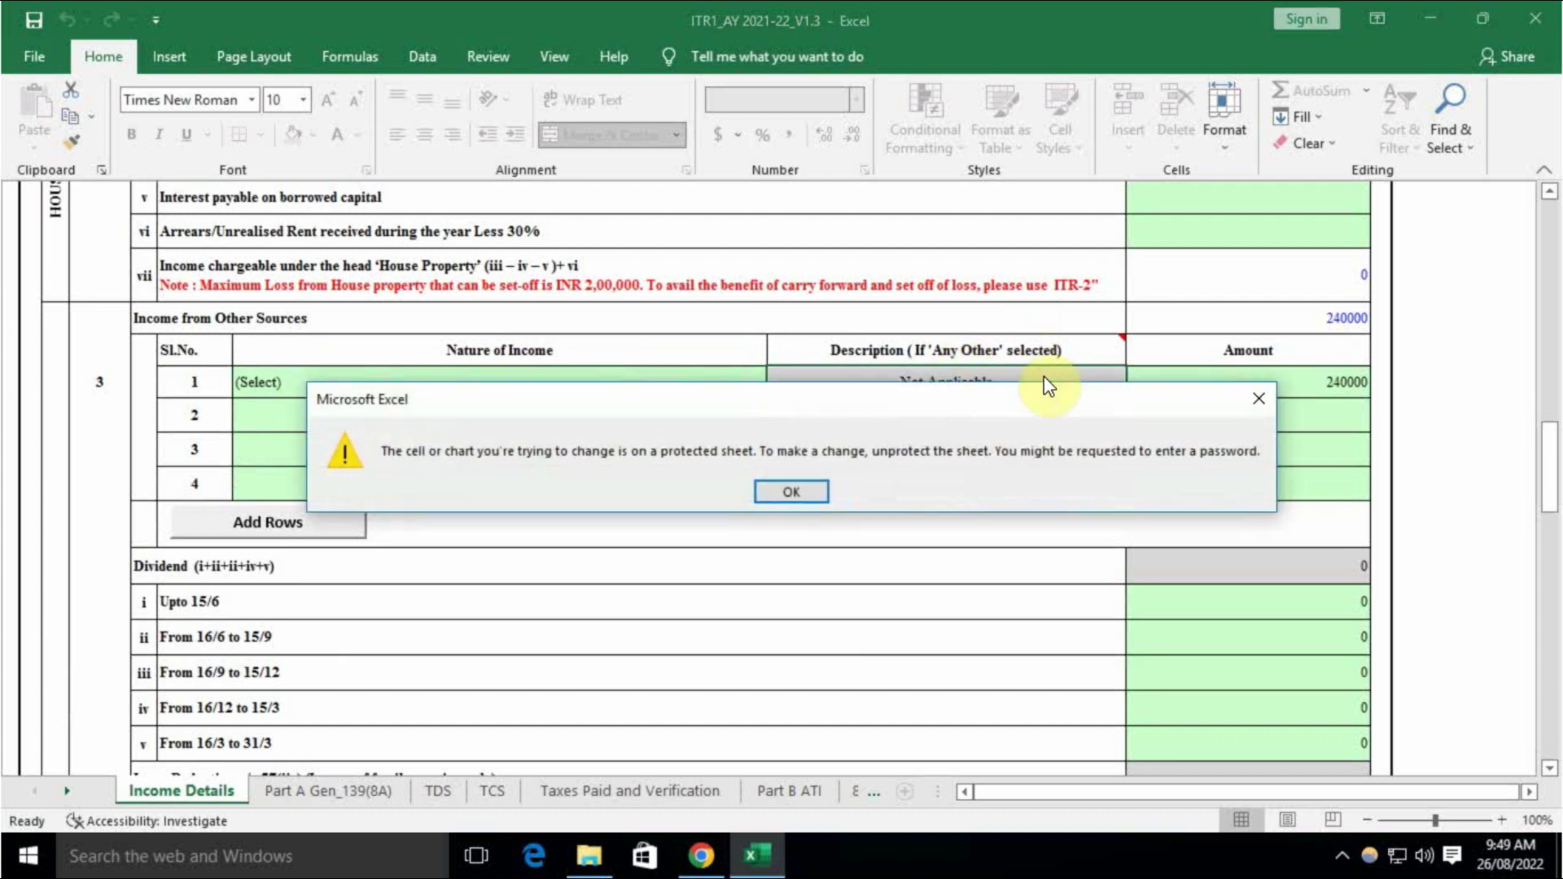
click(1258, 398)
click(1330, 379)
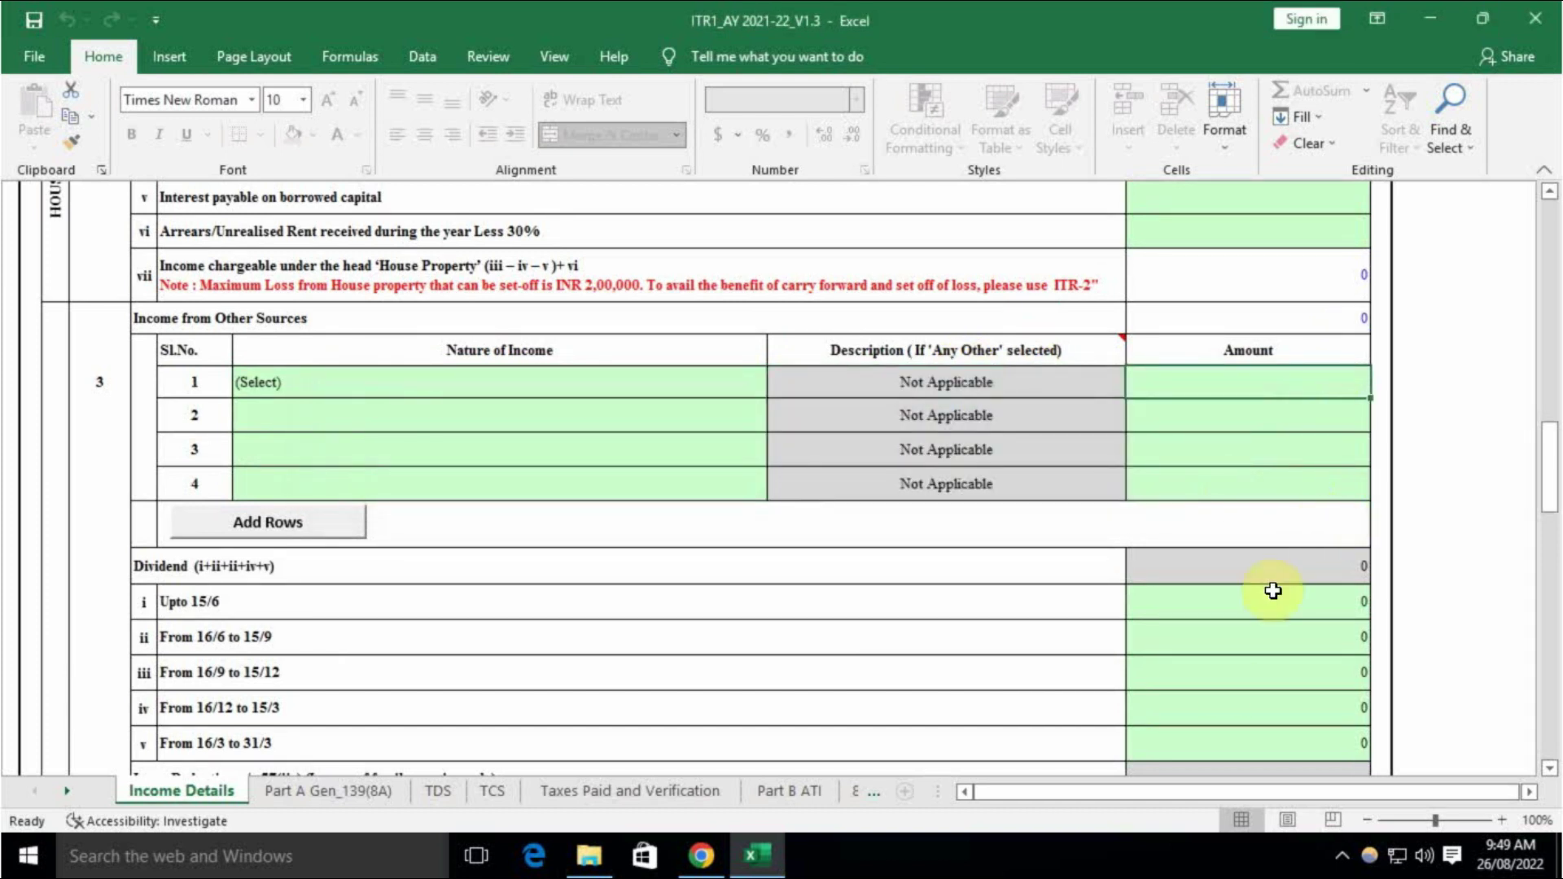
Recalculate the tax on the Income Details sheet after removing the other-sources income
drag(1181, 787, 1370, 774)
scroll(1344, 559, up, 15)
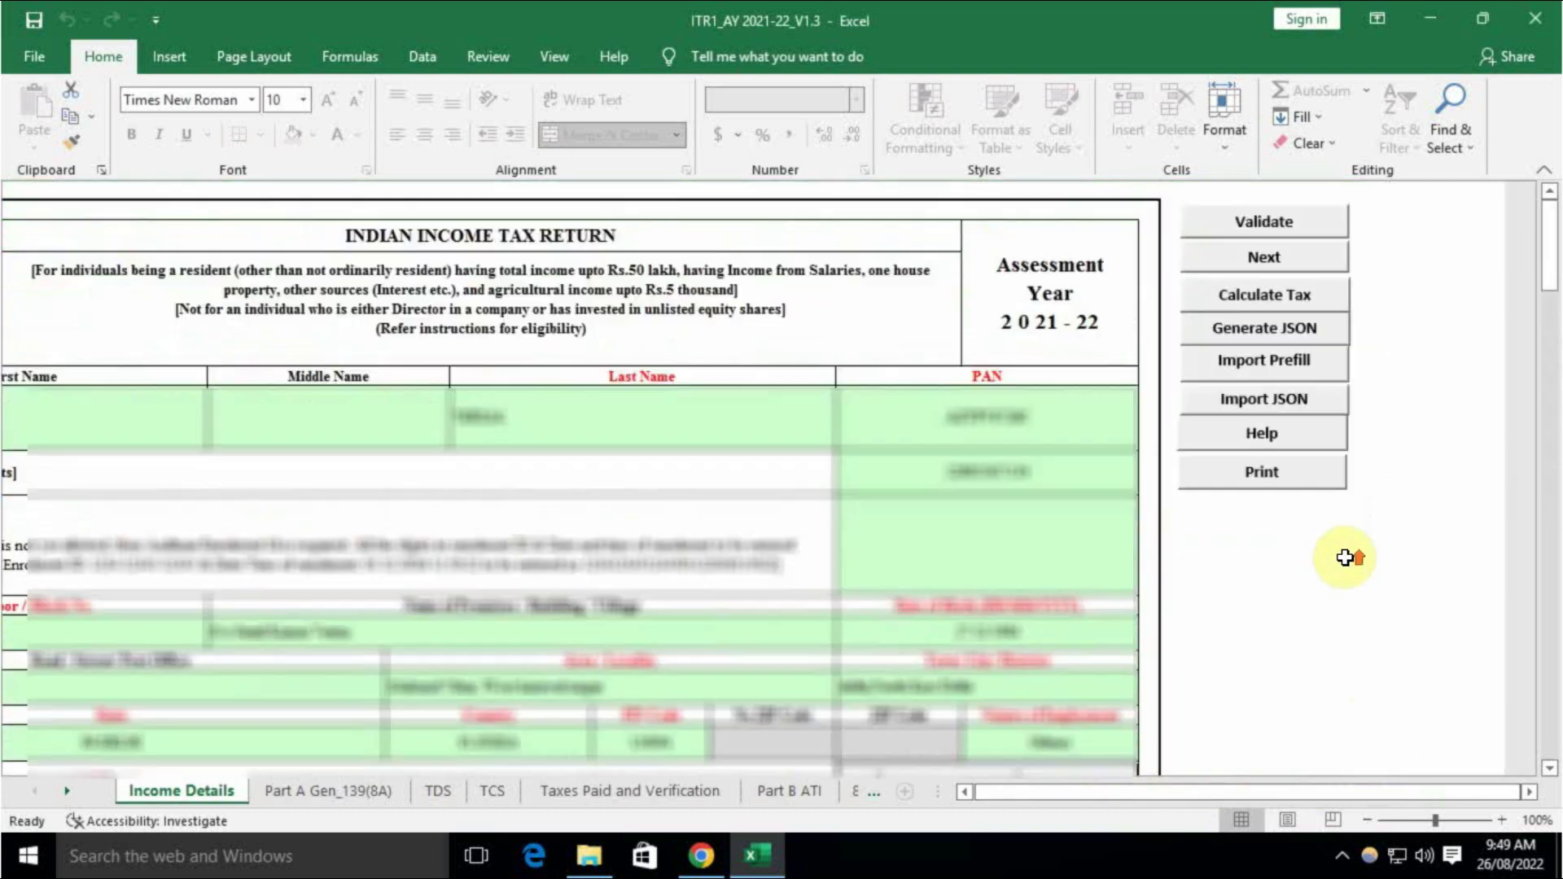
click(1330, 328)
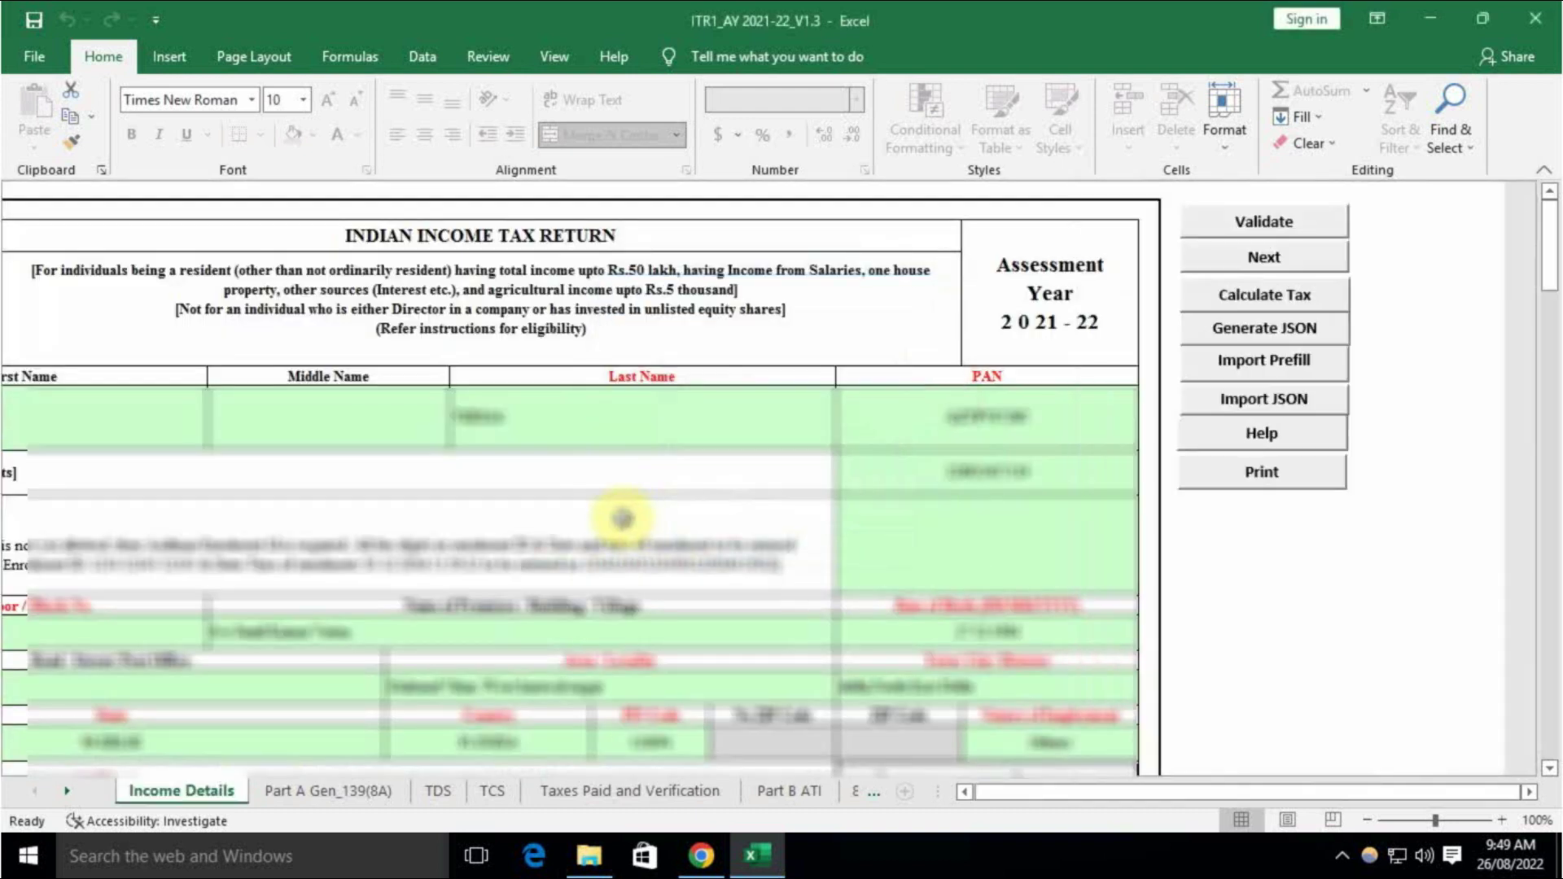
Check the recalculated total income, interest, fee u/s 234F and total tax on the Income Details sheet
scroll(460, 432, down, 15)
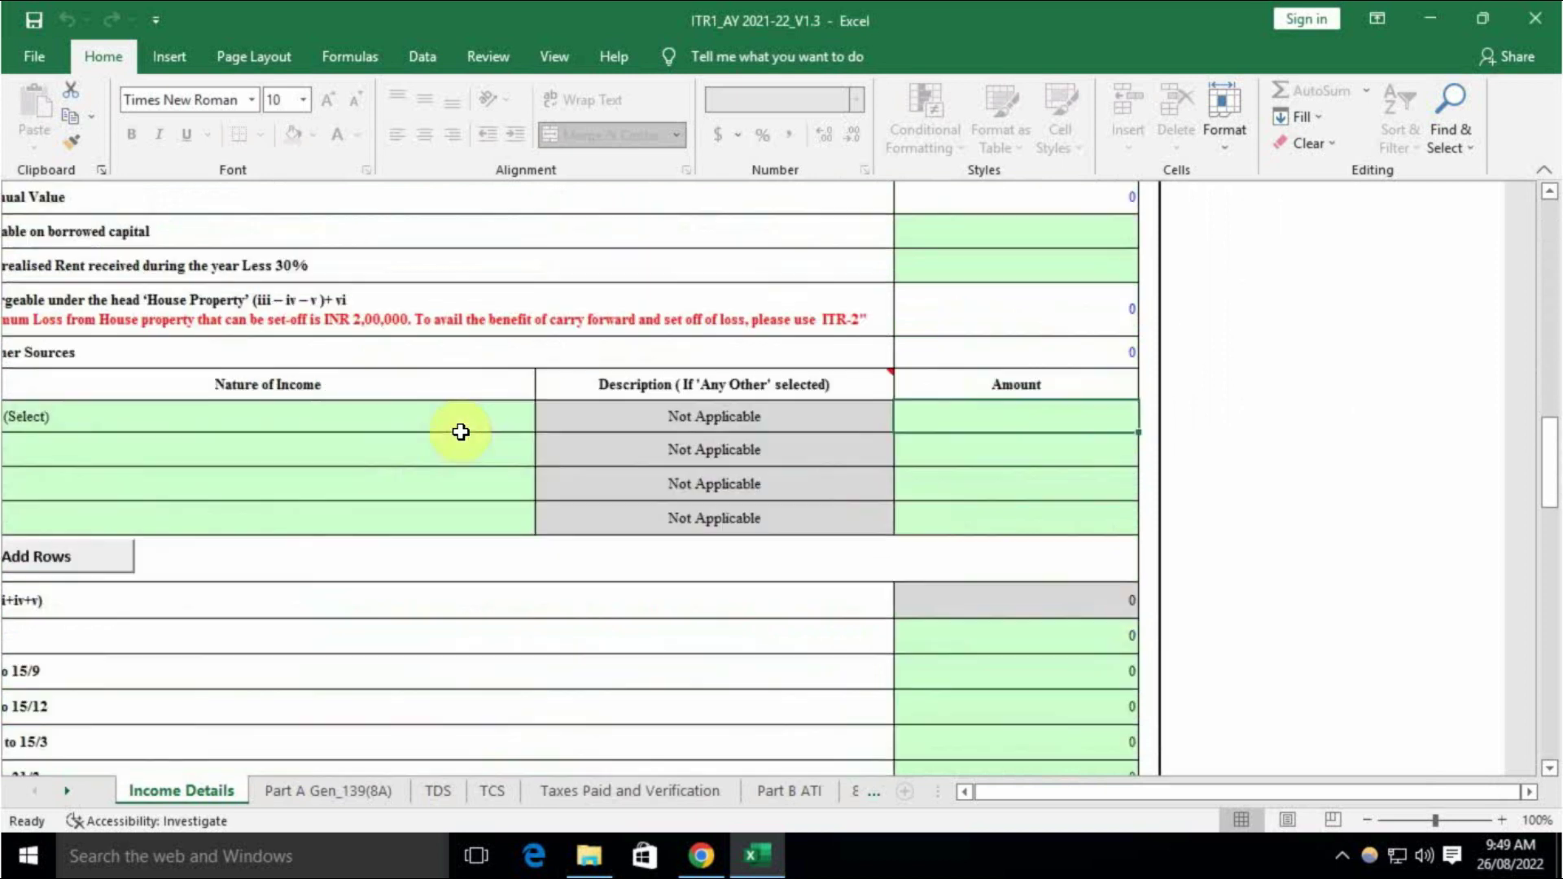
scroll(461, 431, down, 12)
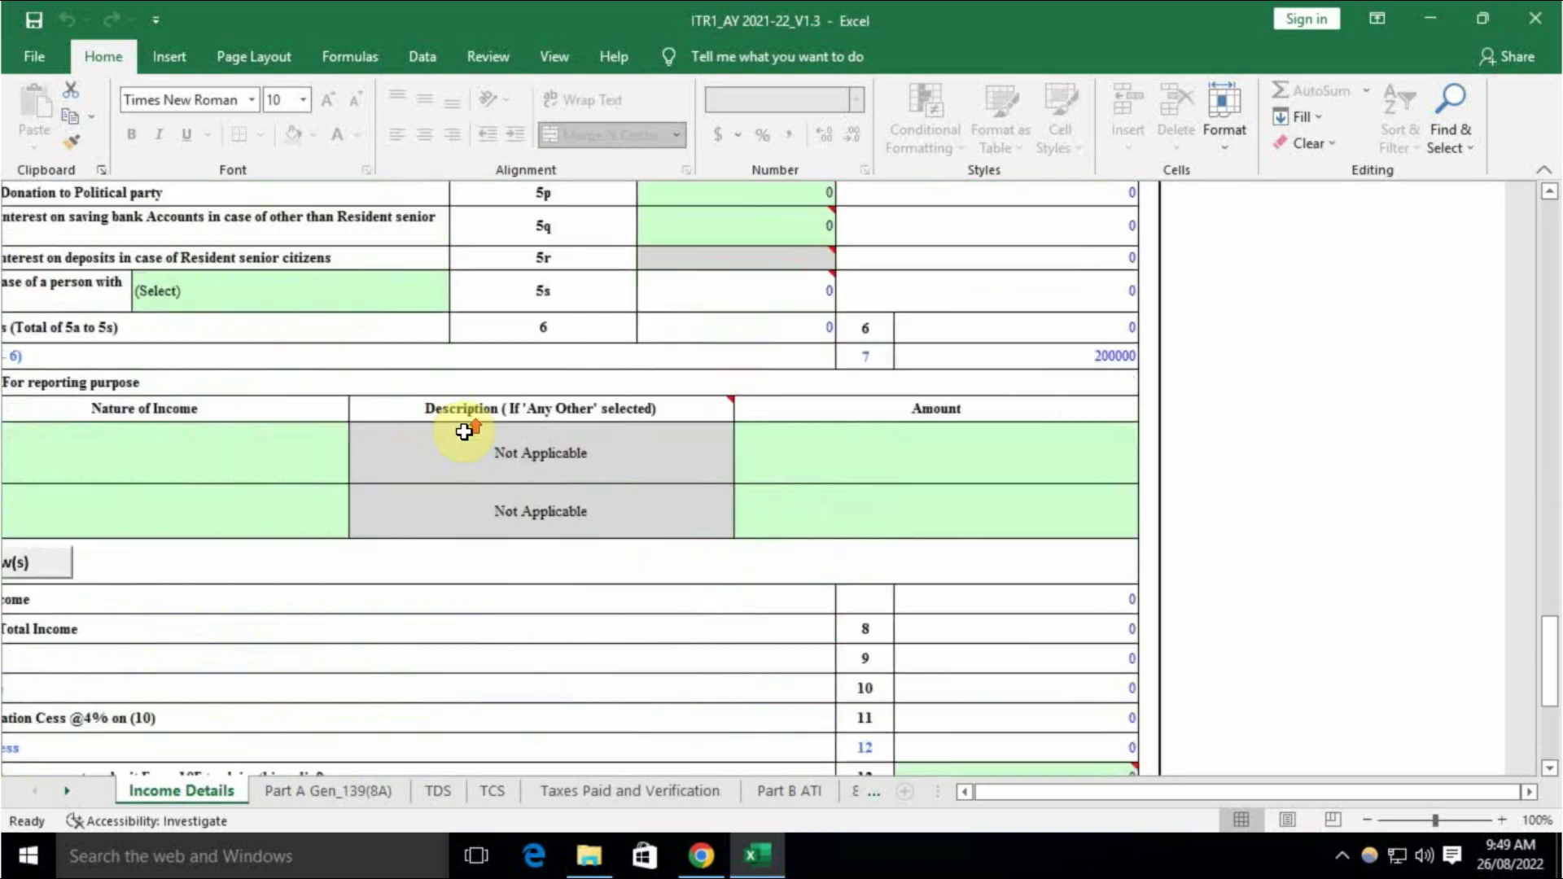
scroll(464, 431, down, 5)
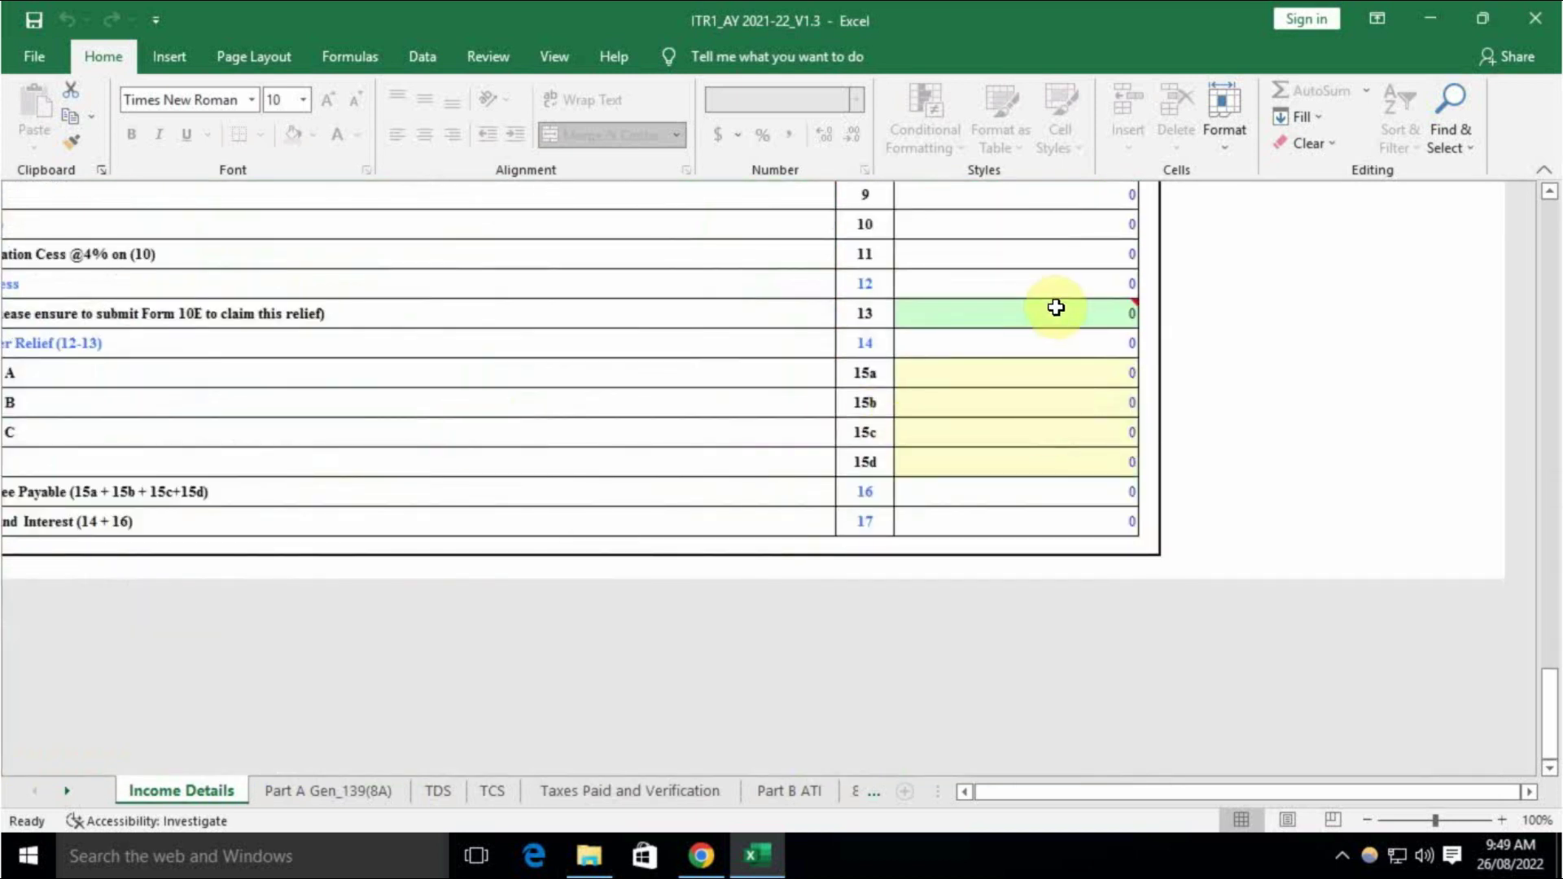
drag(1102, 791, 1033, 792)
scroll(1263, 415, up, 4)
scroll(1183, 662, down, 4)
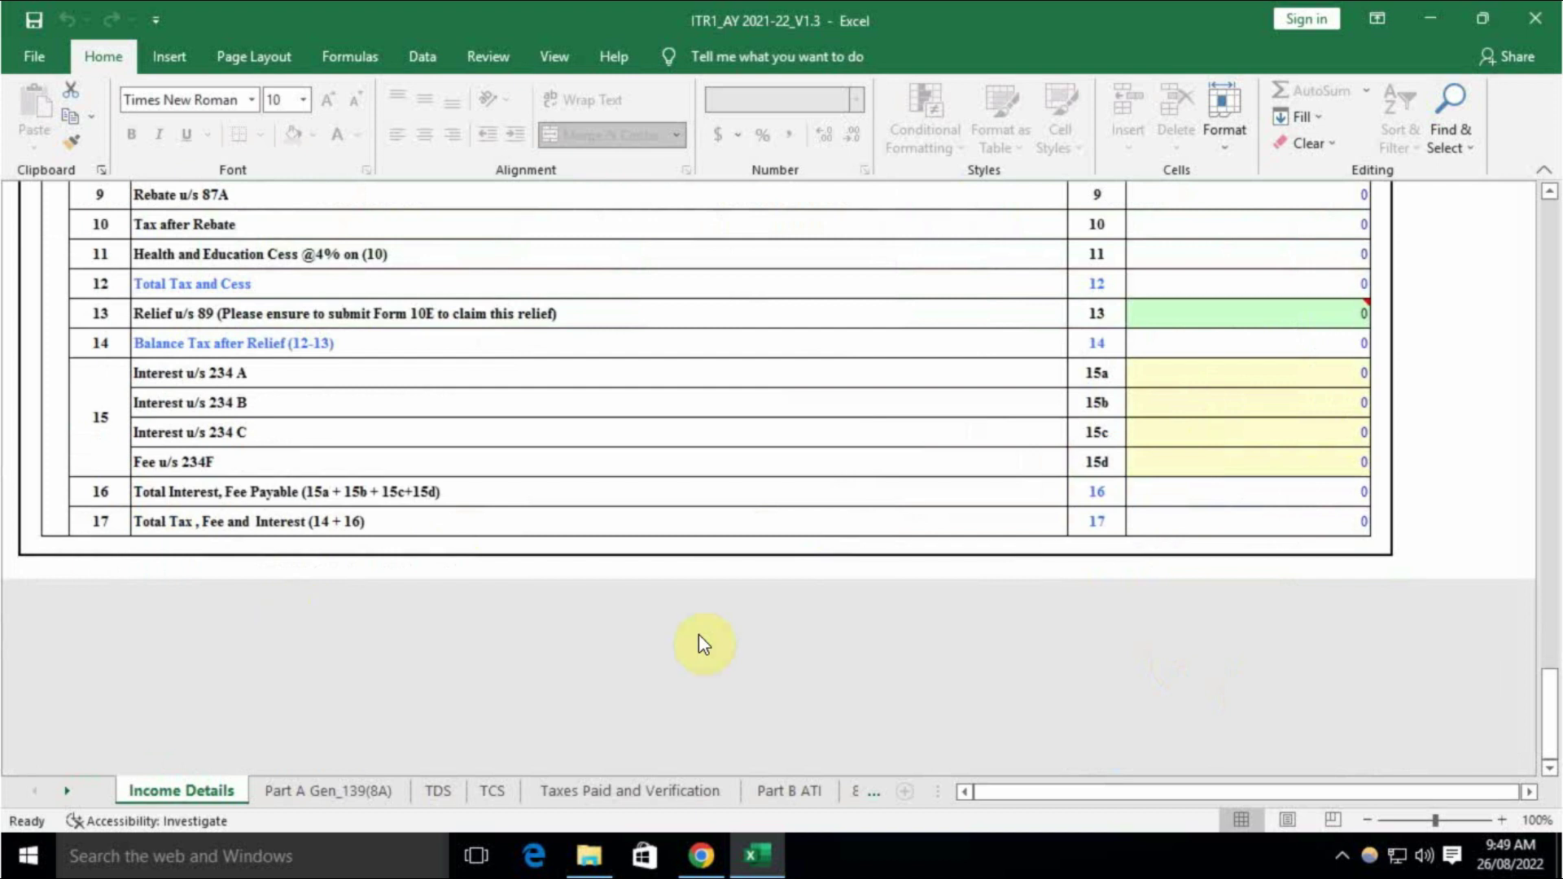
Check the amount payable on Taxes Paid and Verification, and the updated income and liability lines in Part B ATI
click(576, 791)
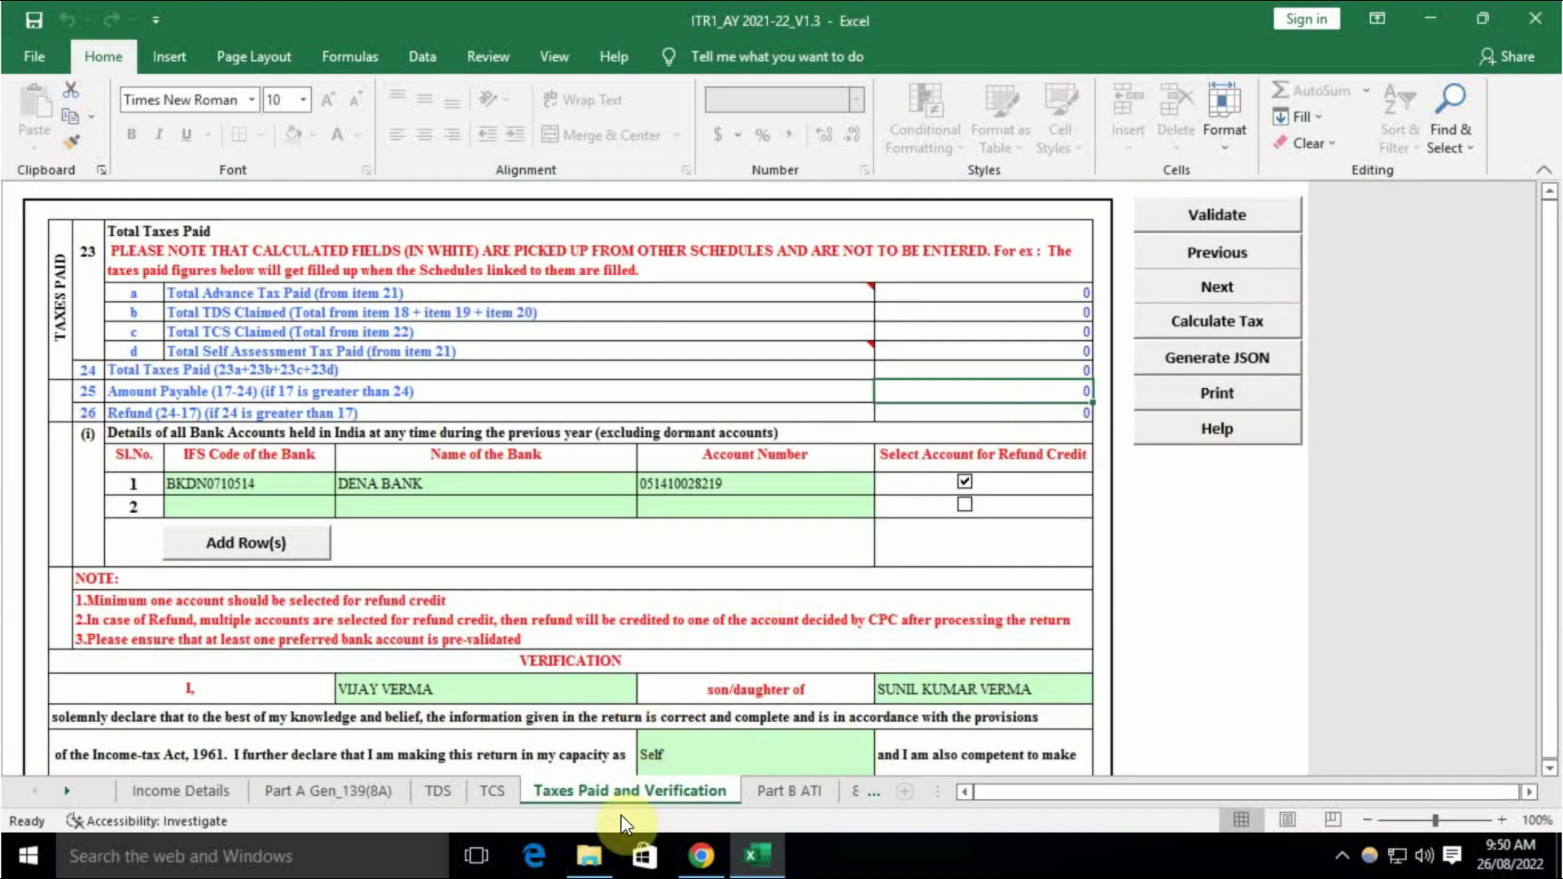
click(786, 794)
scroll(889, 480, up, 3)
click(1281, 453)
drag(1323, 495, 1324, 612)
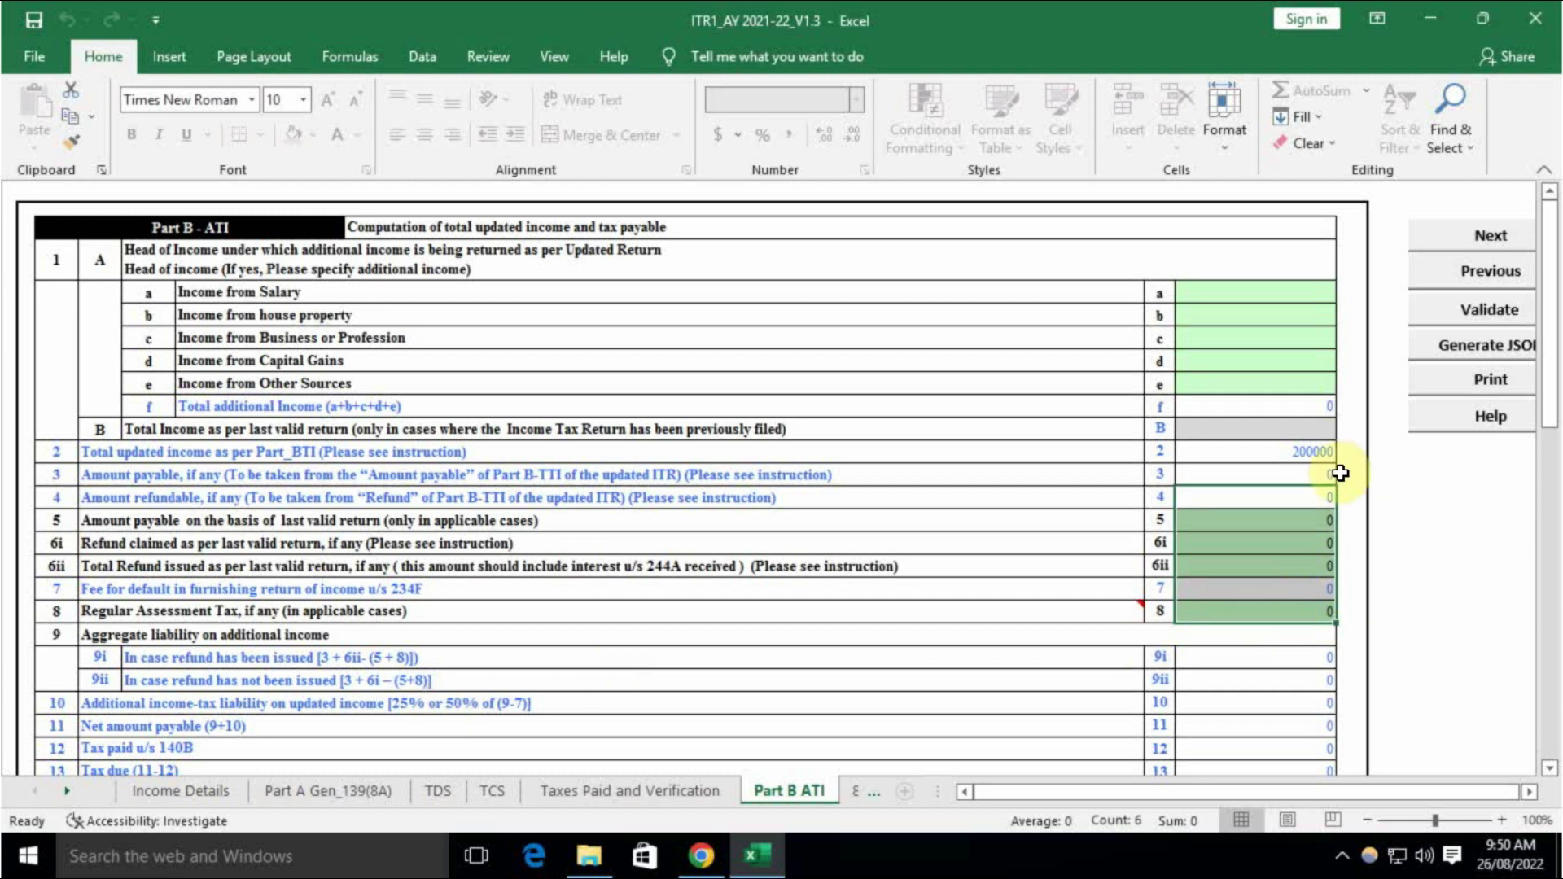
click(1299, 454)
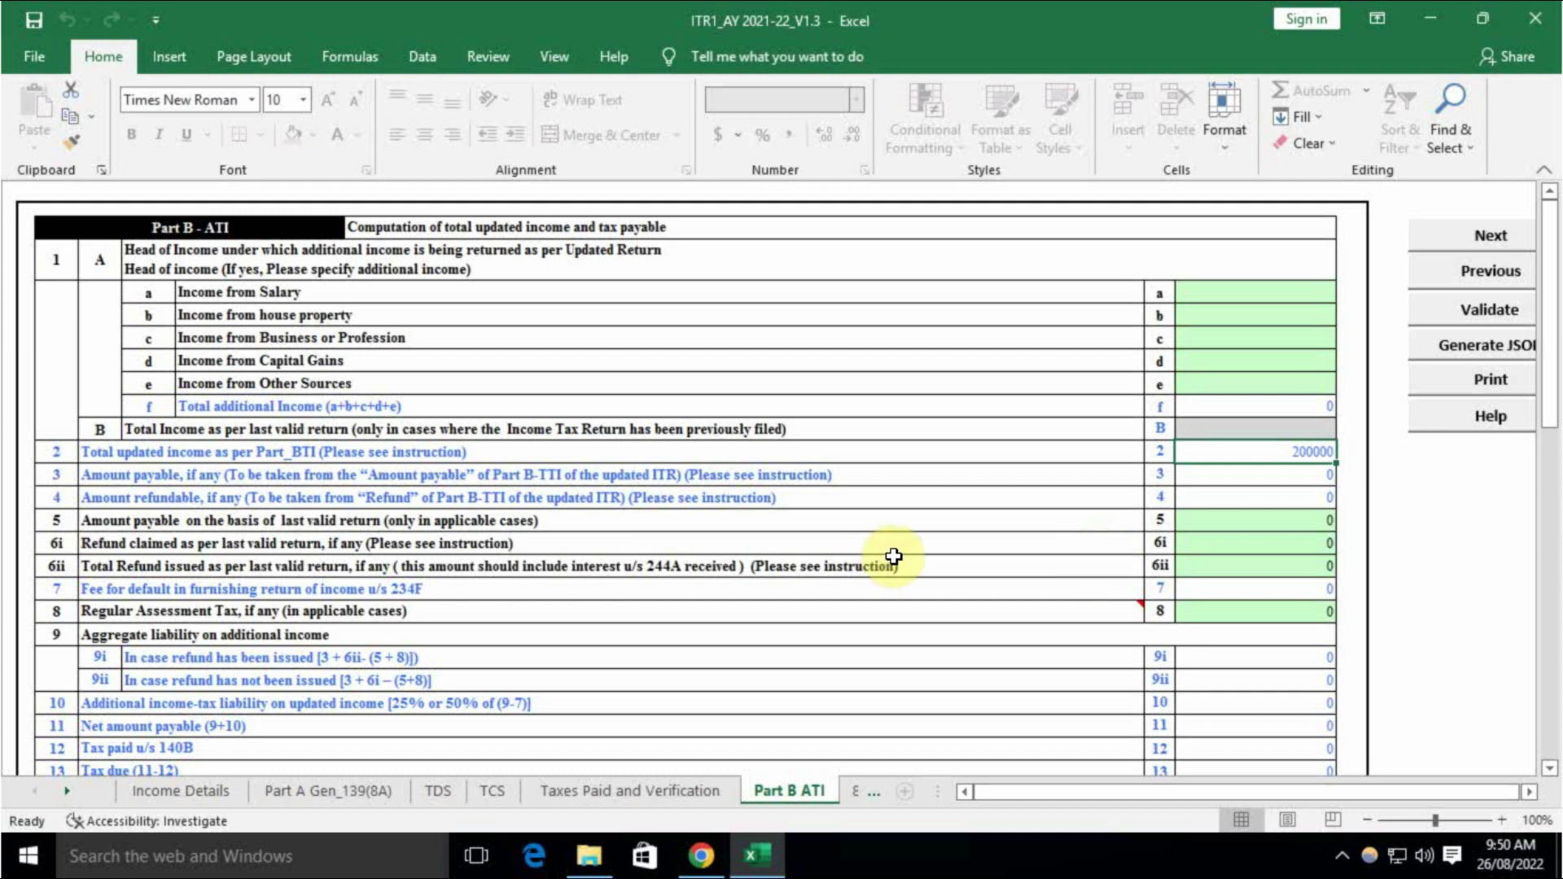
In the first Income from Other Sources row on Income Details, set the nature of income to Any Other with description "other income"
click(140, 798)
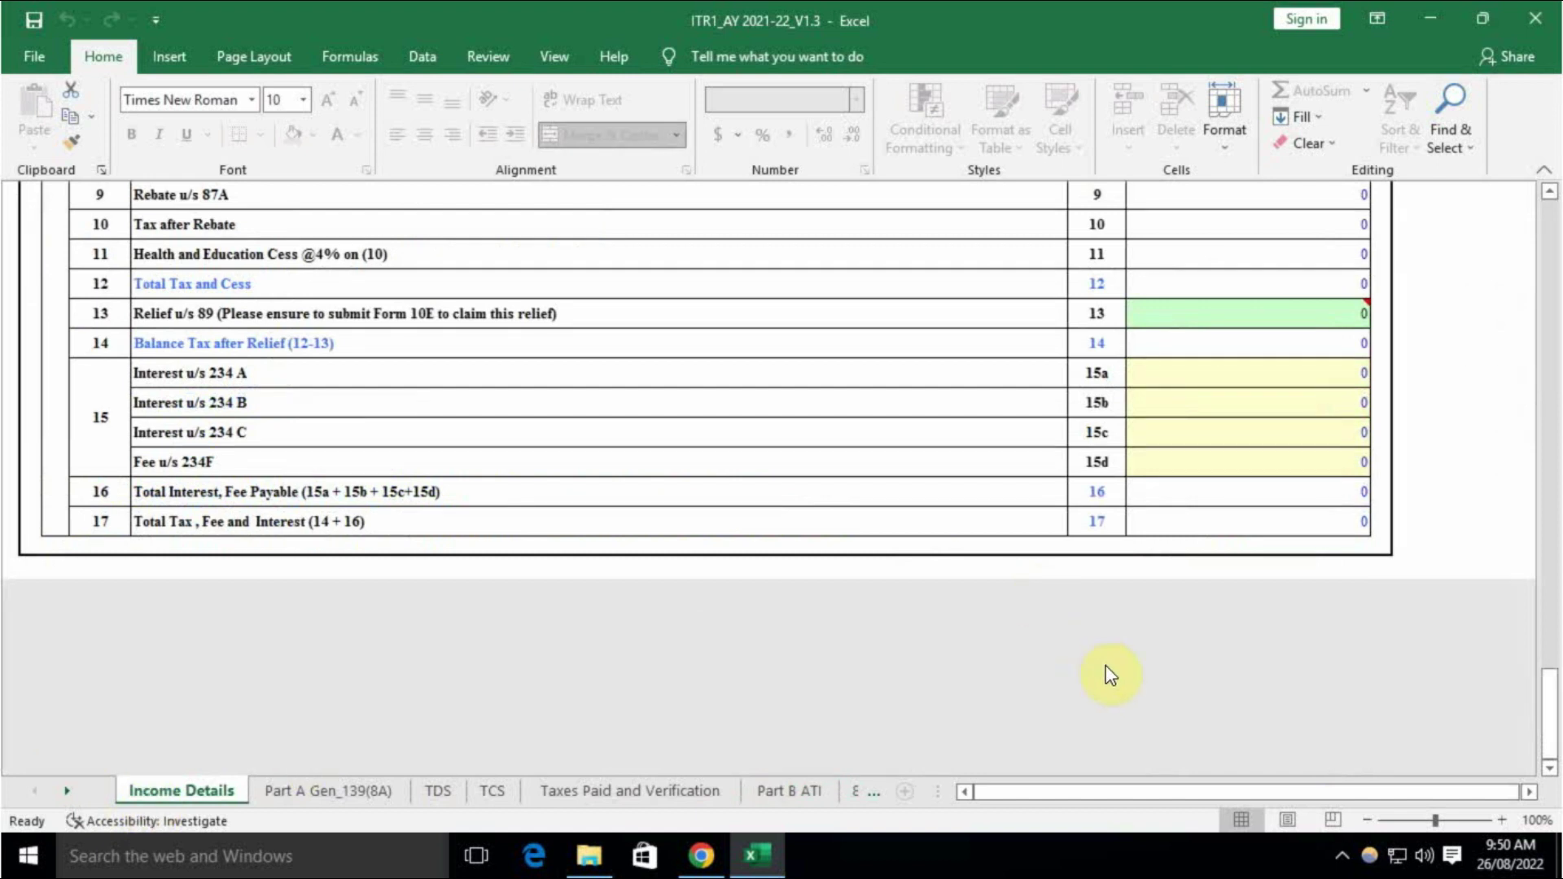
scroll(1109, 666, up, 3)
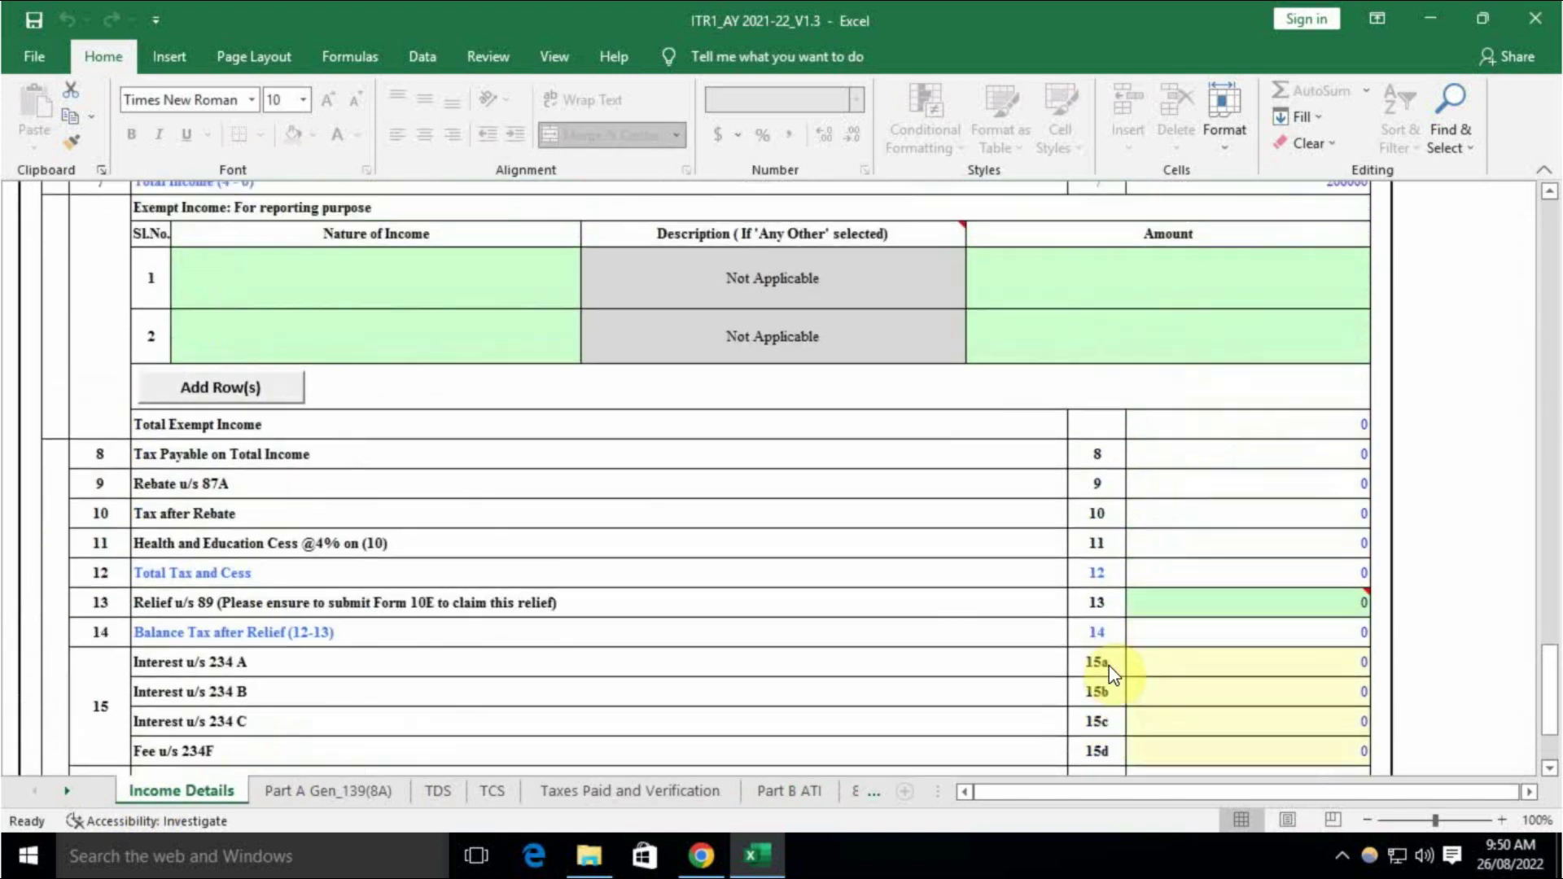
scroll(1109, 666, up, 1)
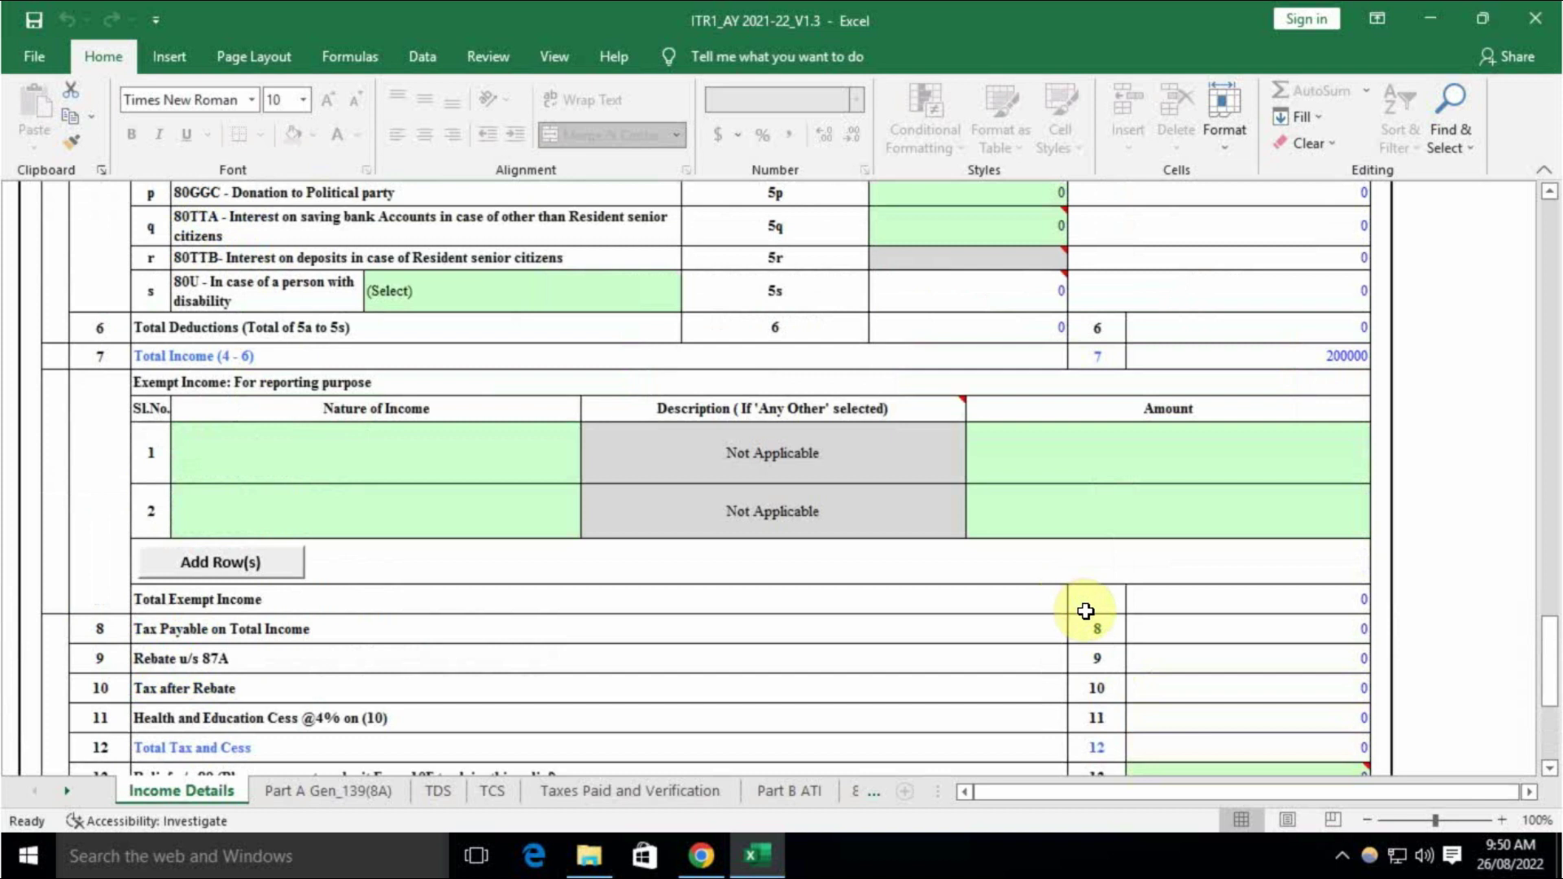
scroll(1086, 611, up, 6)
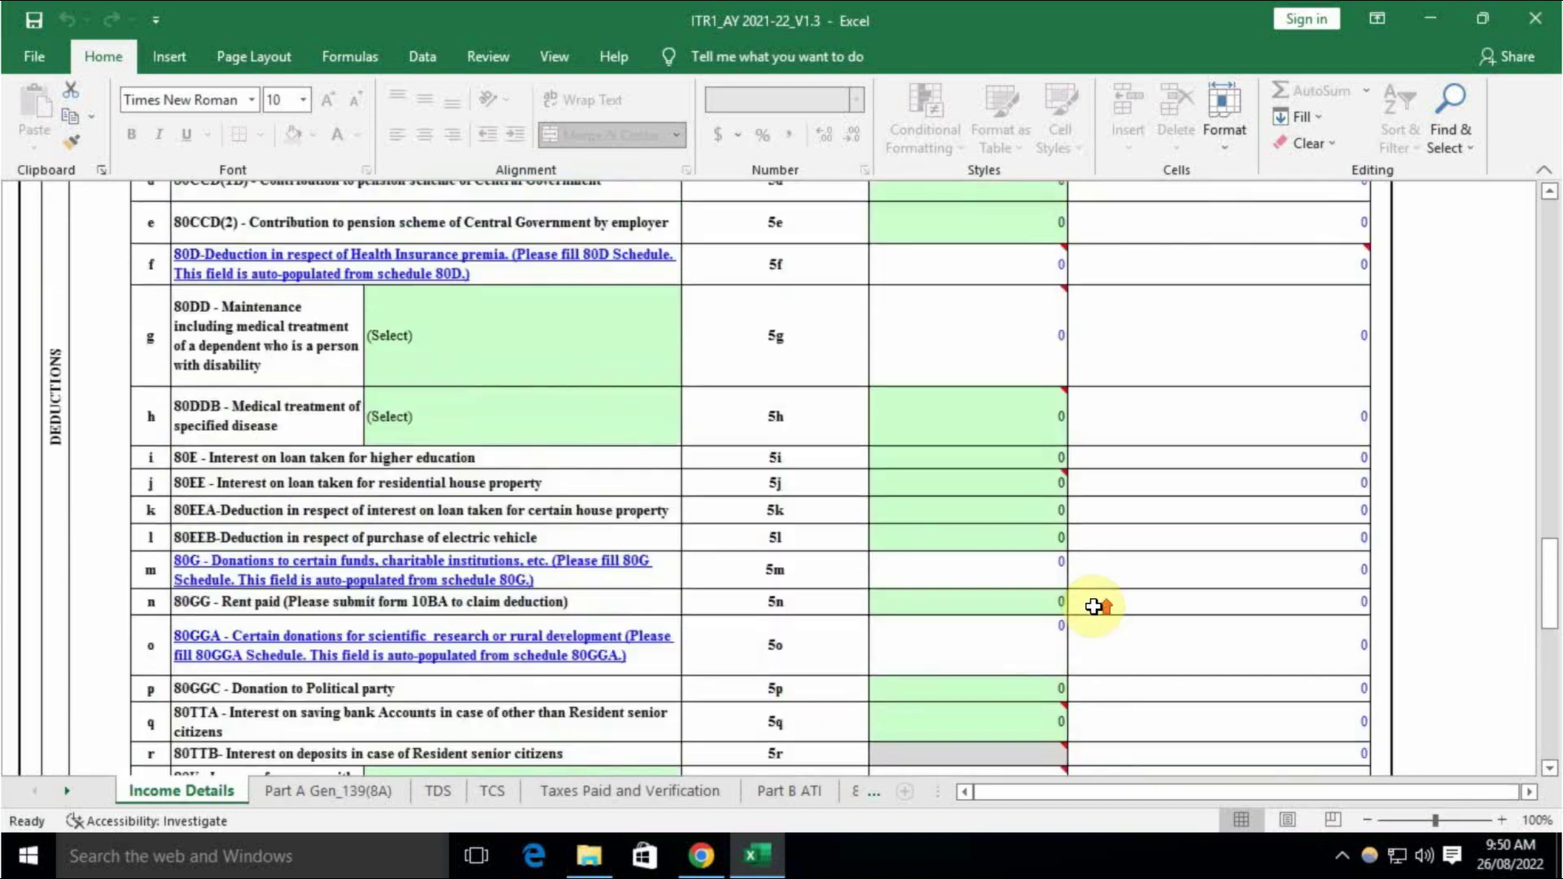
scroll(1093, 607, up, 4)
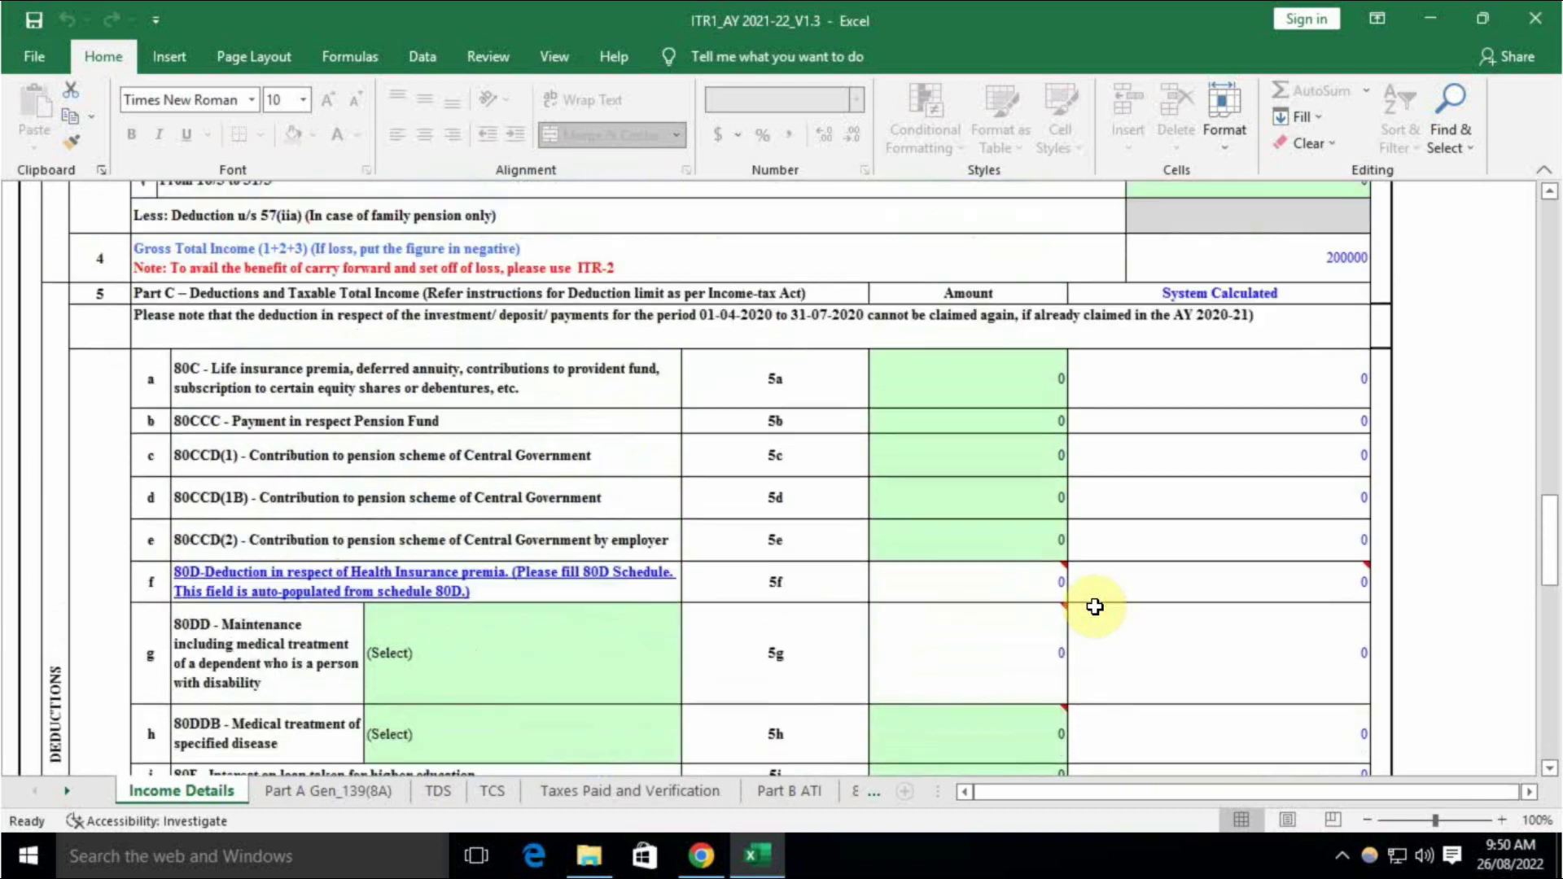
scroll(1095, 607, up, 1)
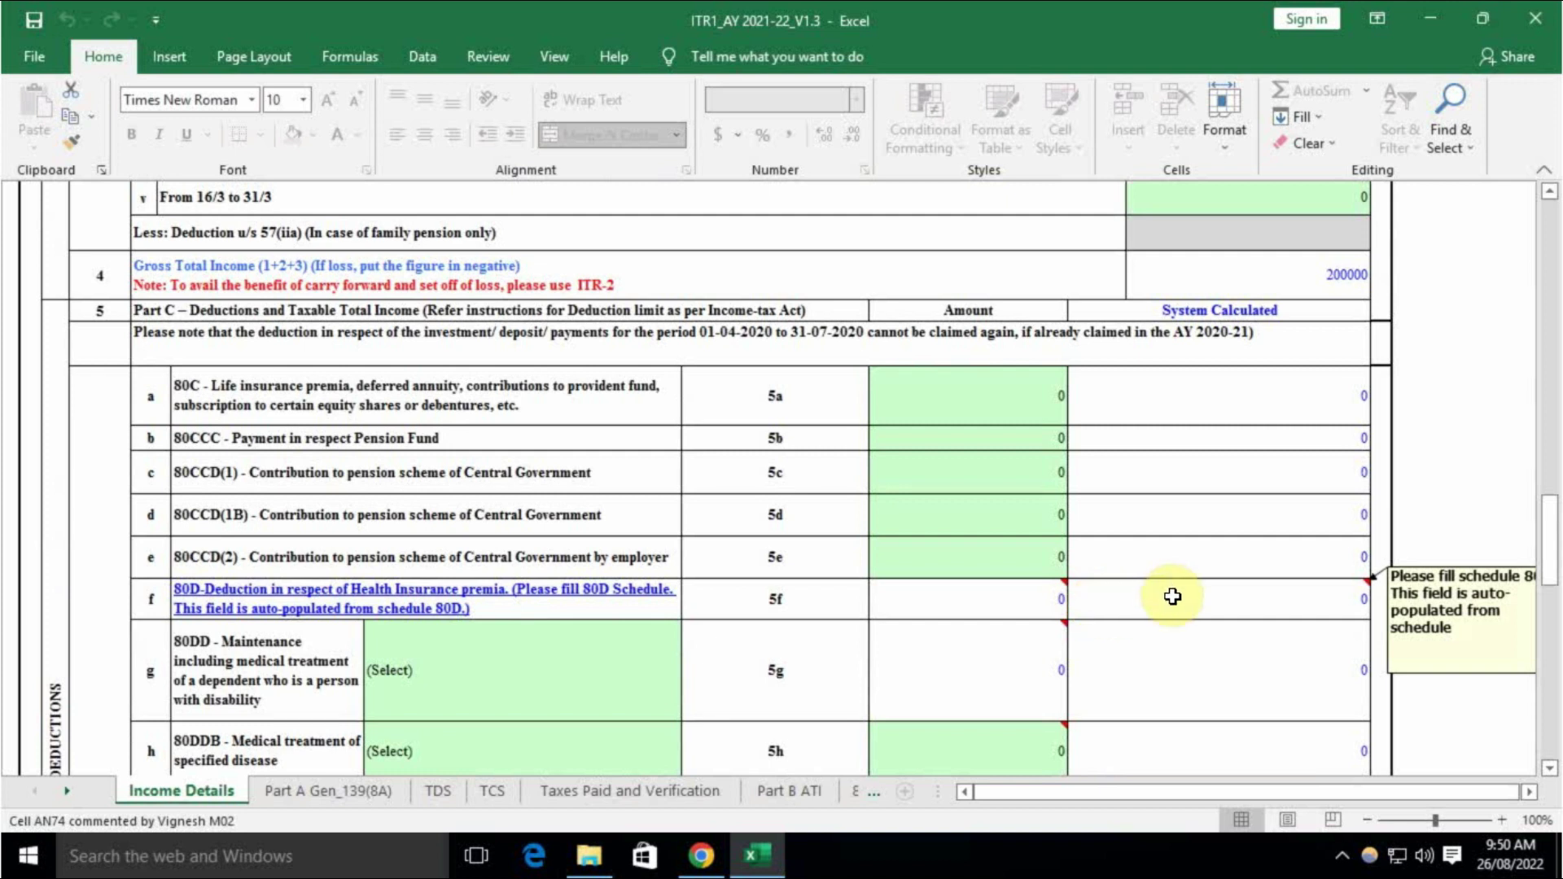
scroll(1176, 603, up, 5)
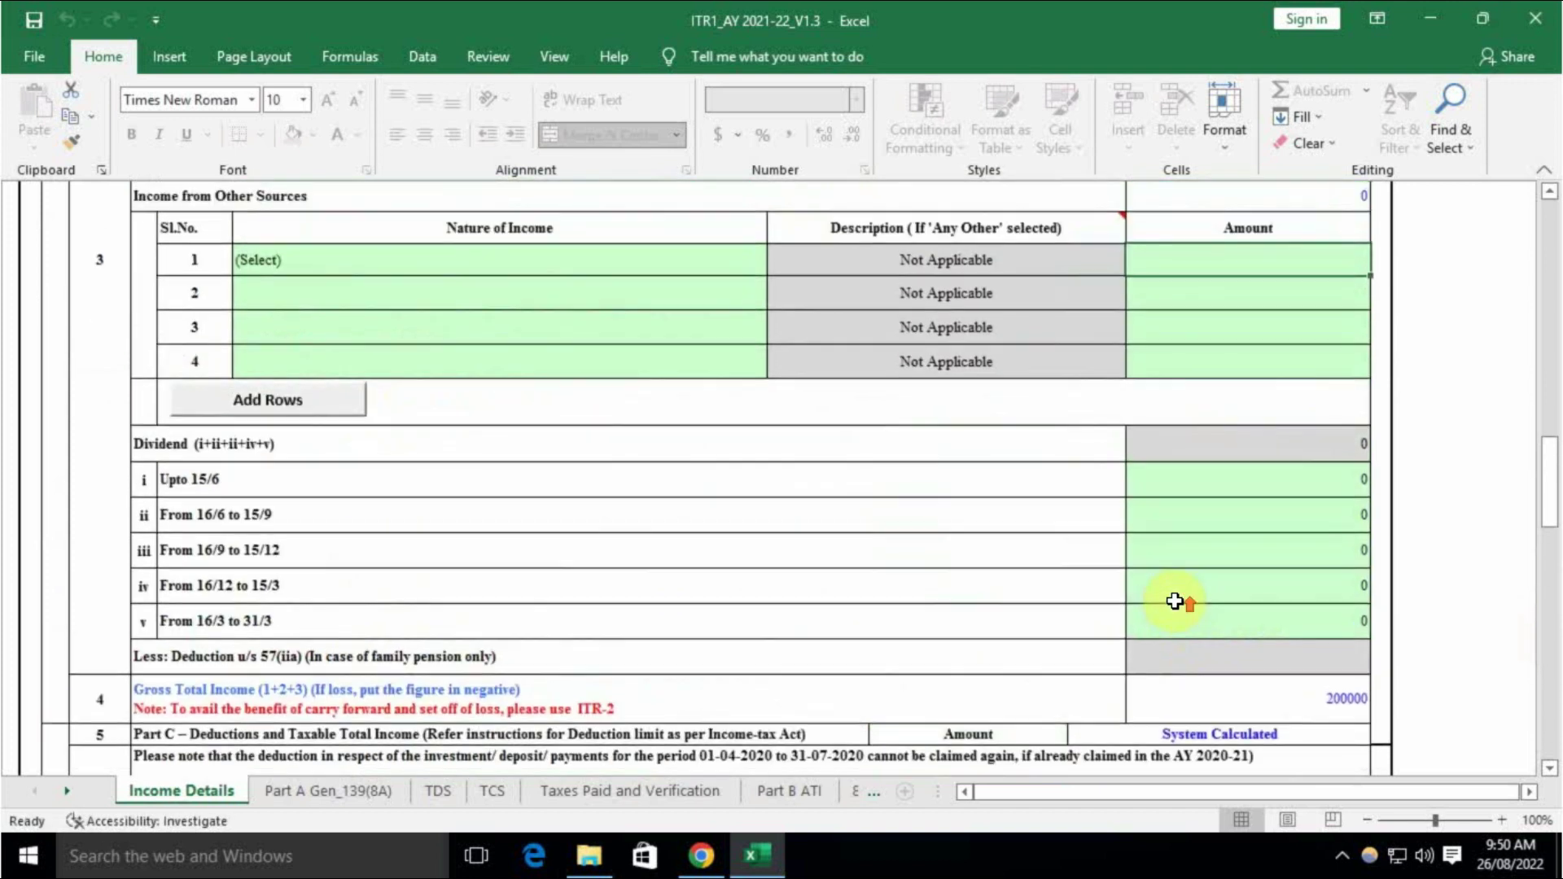
click(513, 375)
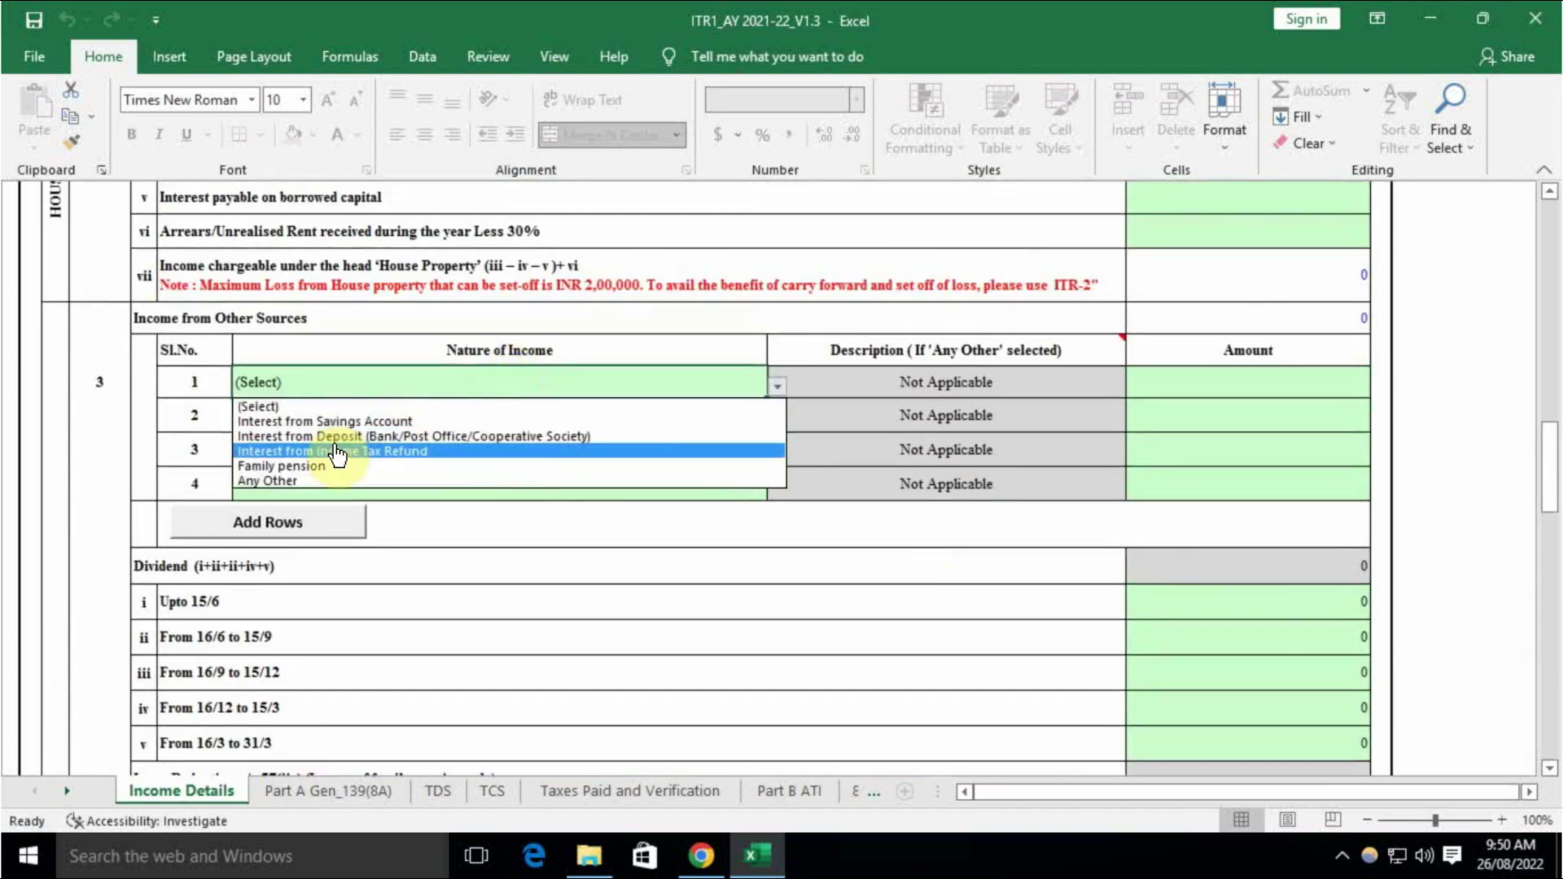
click(296, 480)
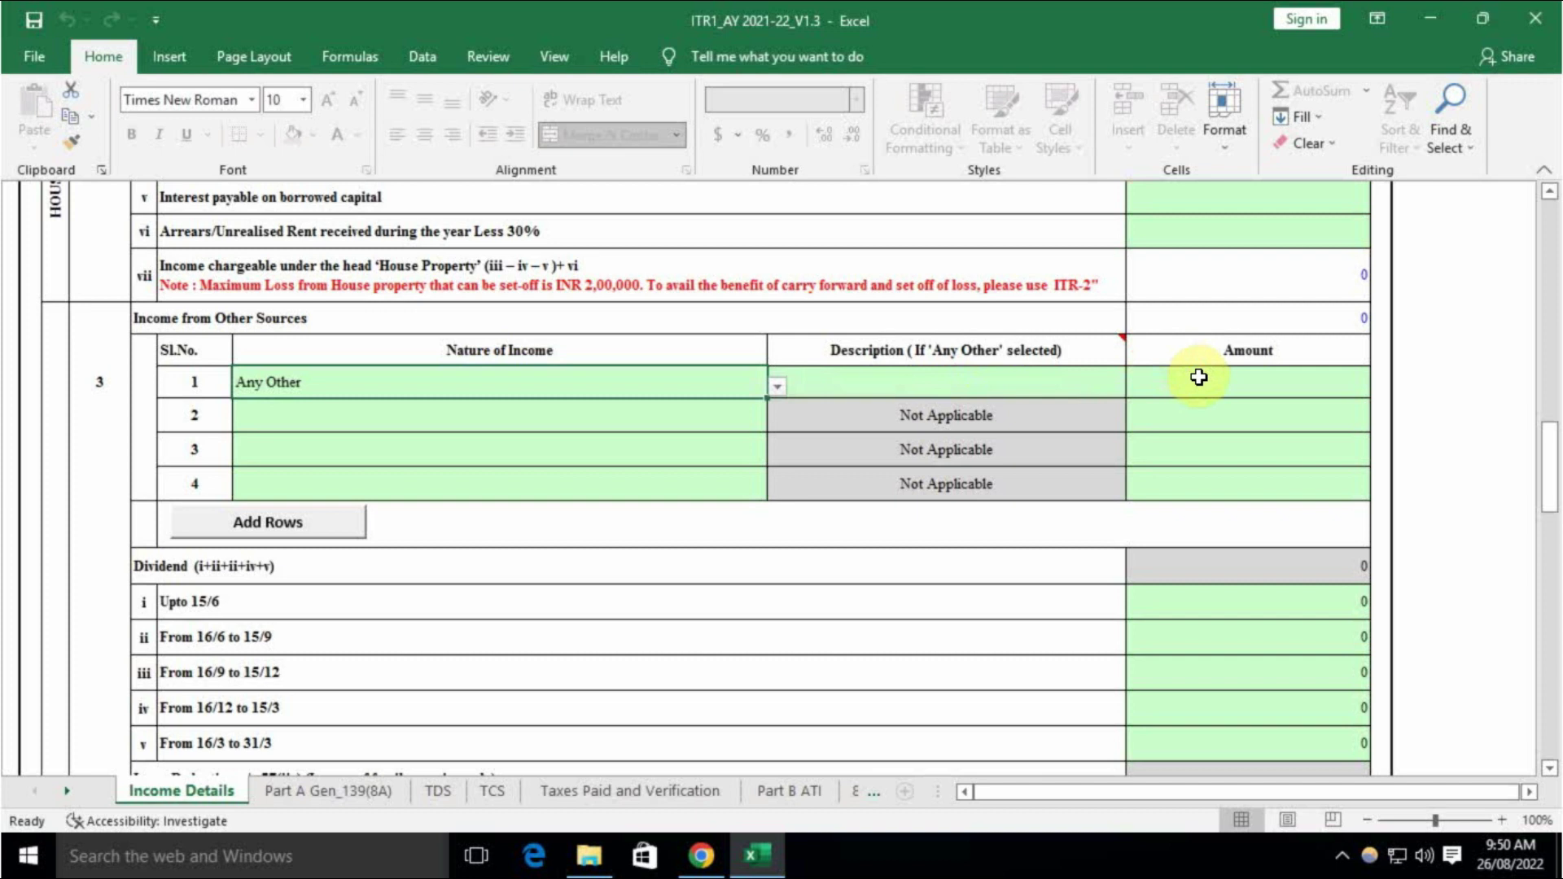
click(986, 383)
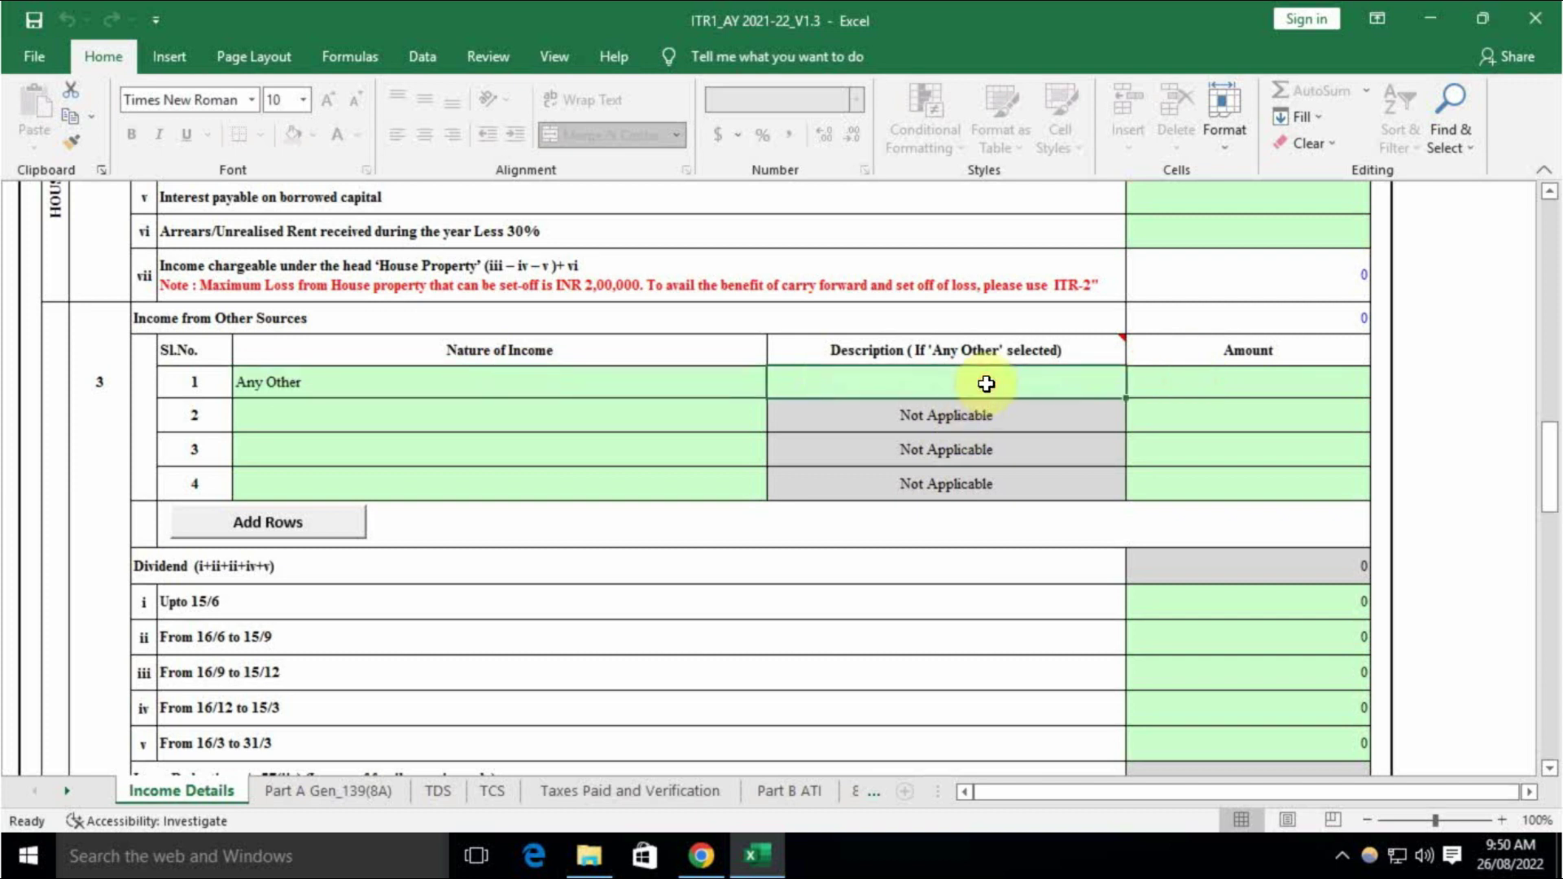
double_click(986, 383)
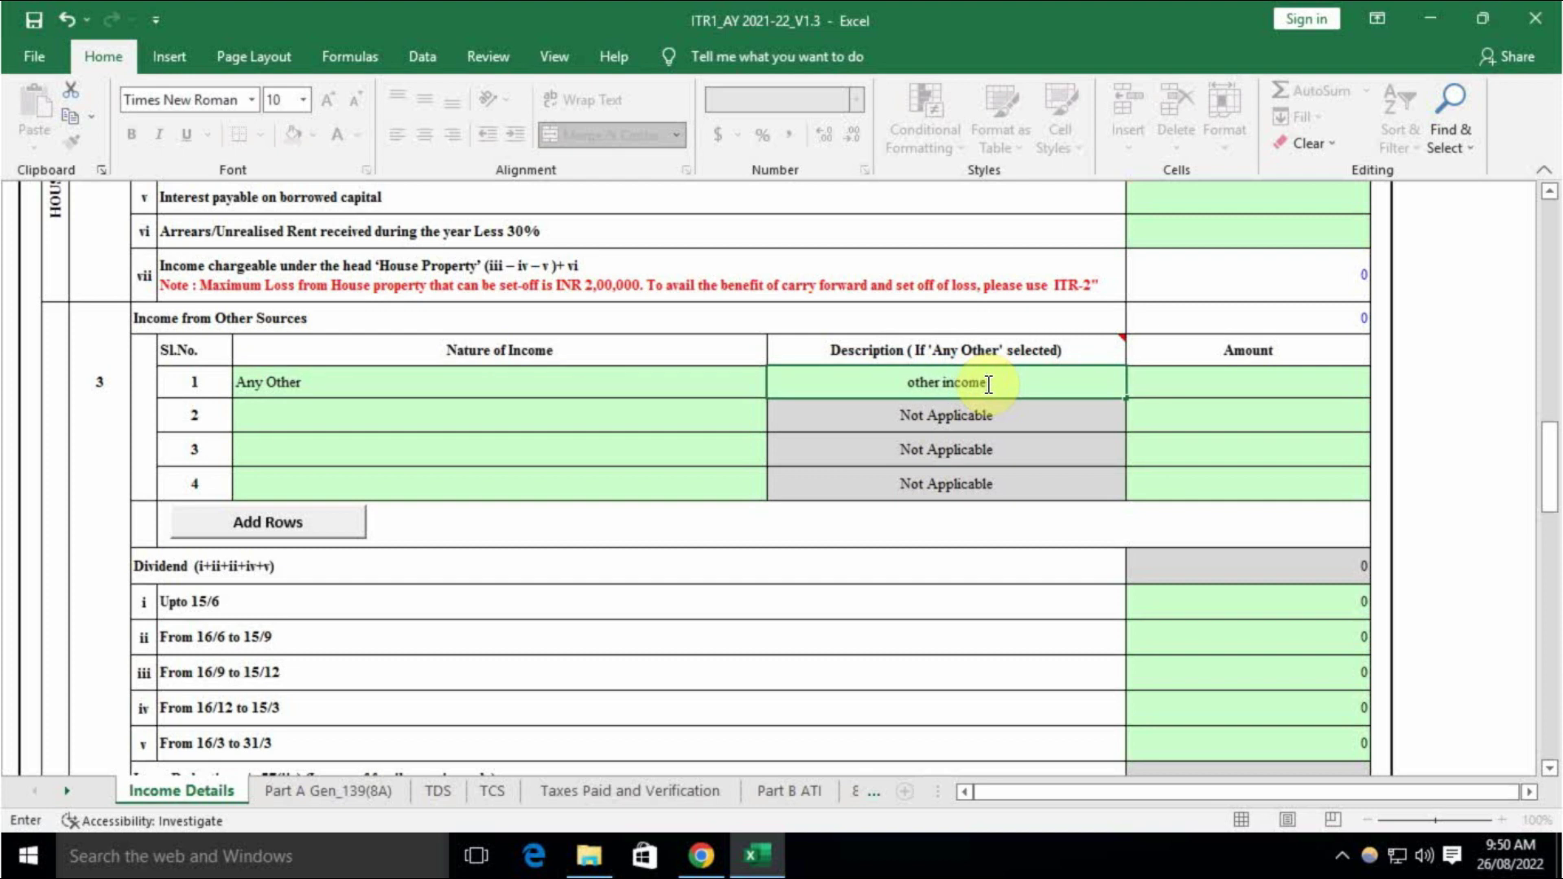
Enter 300001 as the amount of the first other-sources row and check the gross total and total income
click(1227, 384)
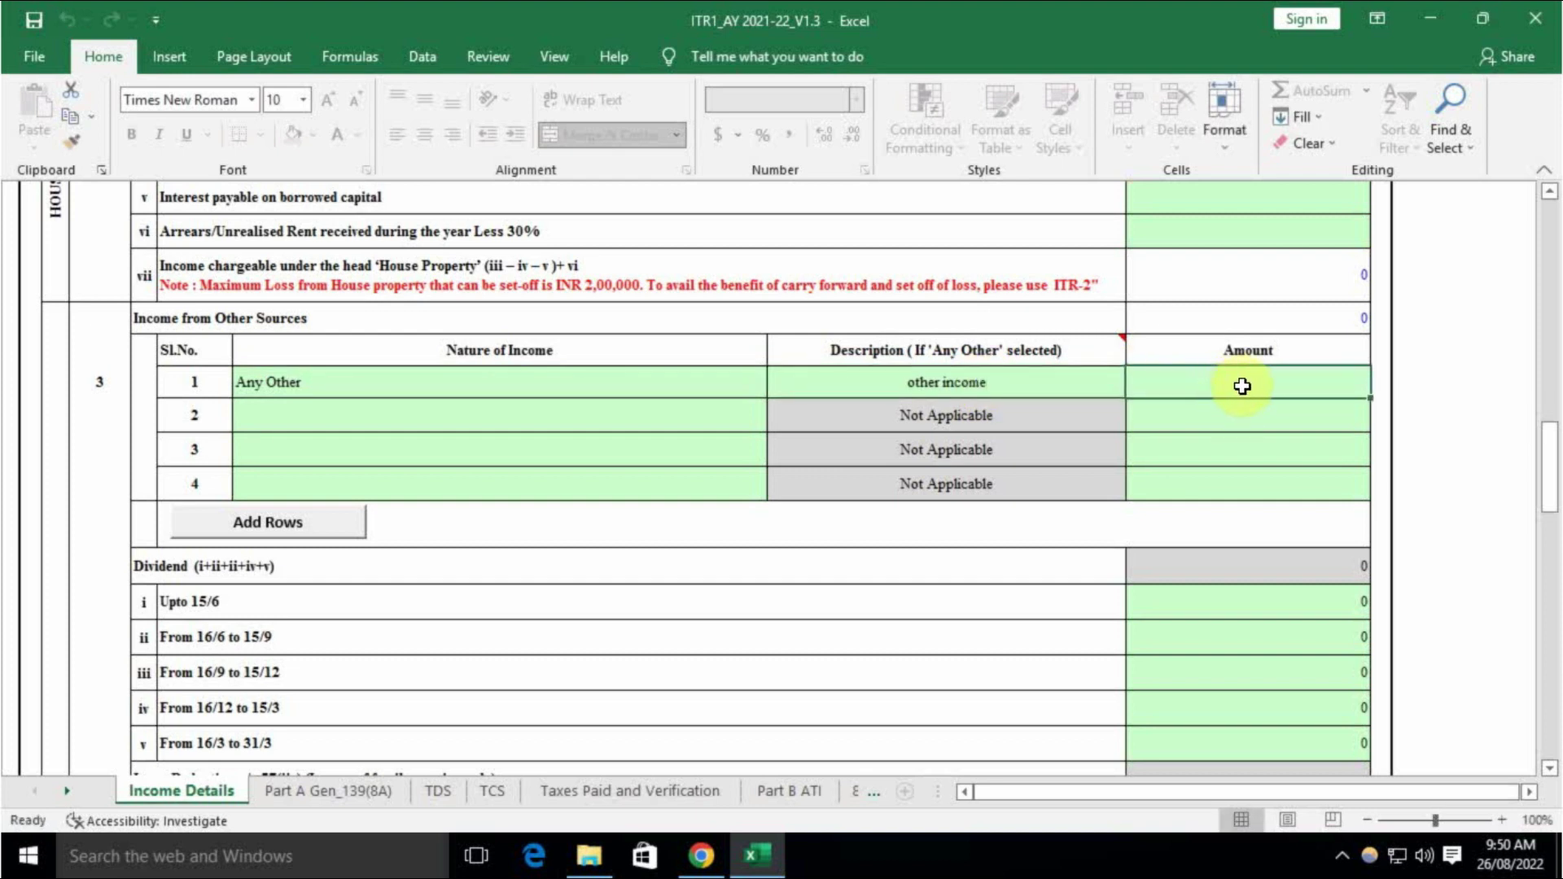
double_click(1244, 384)
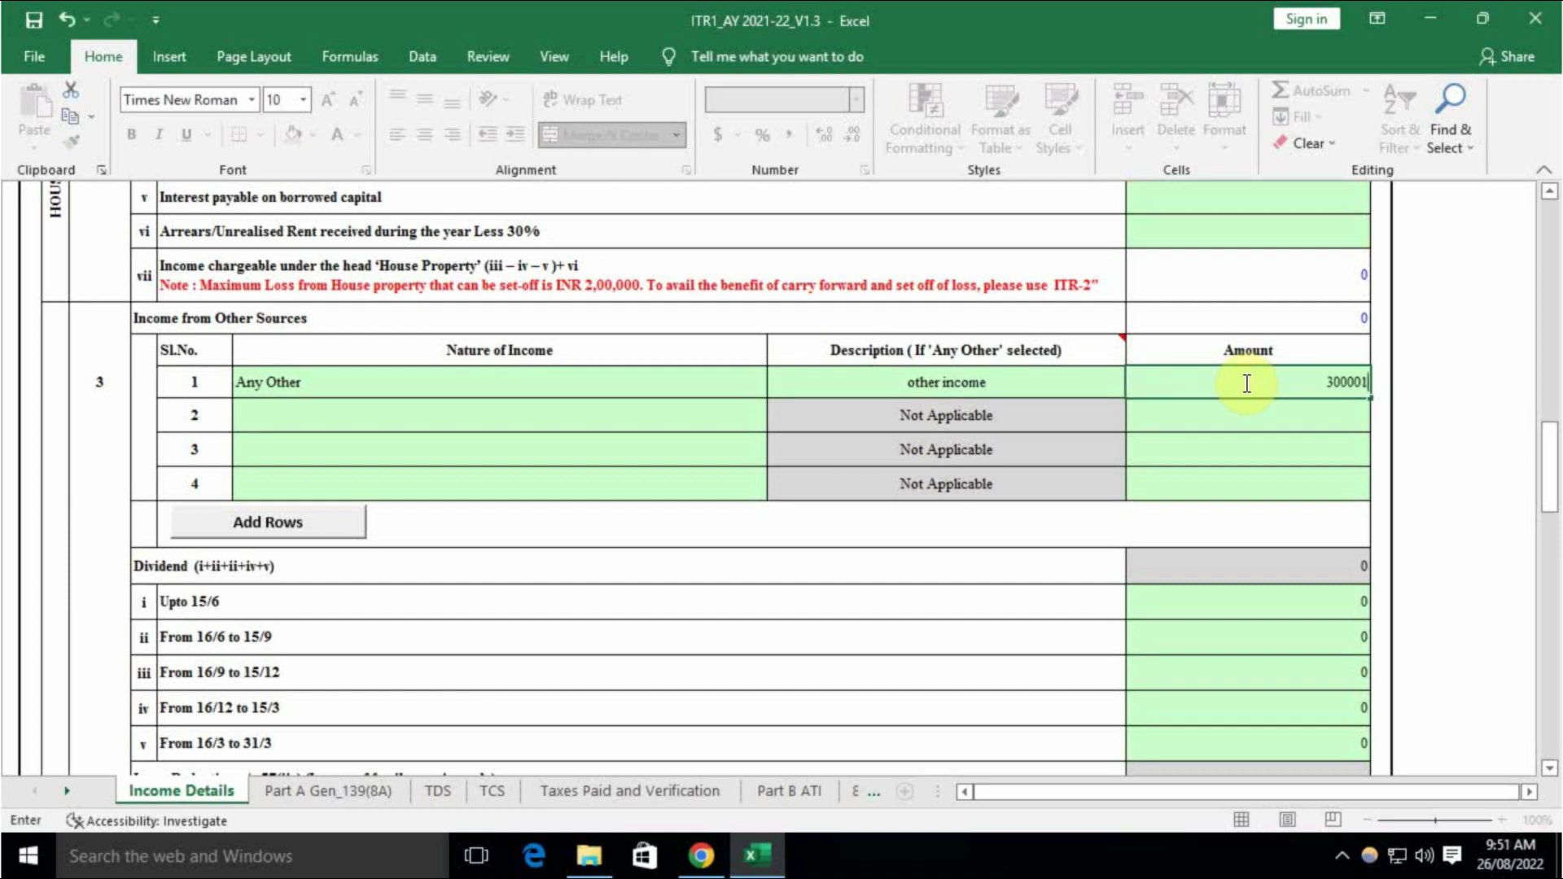
click(1285, 427)
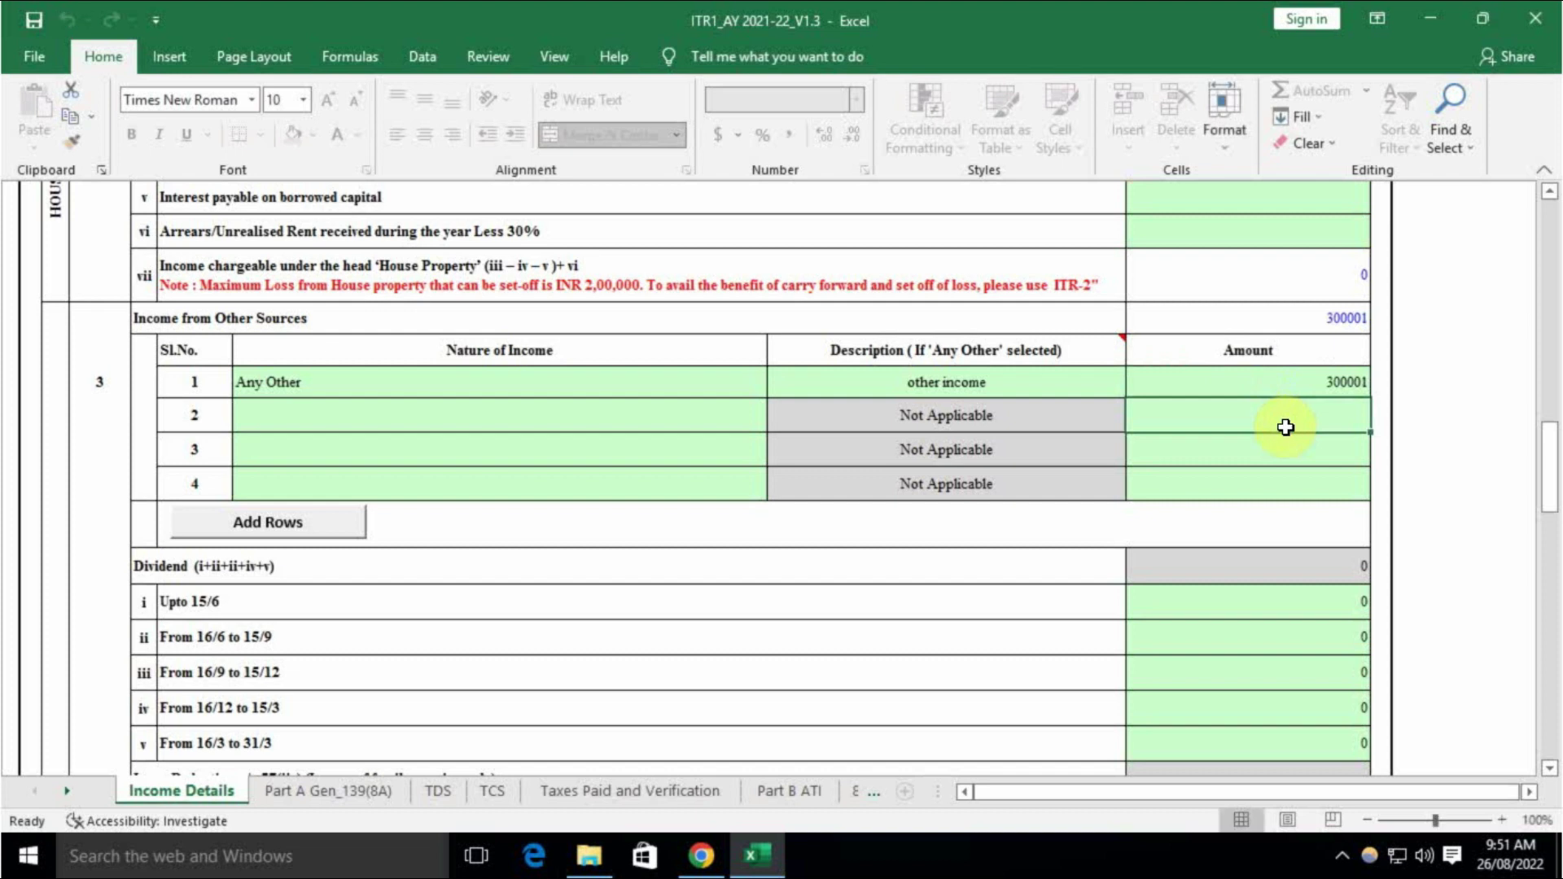
scroll(1303, 412, down, 3)
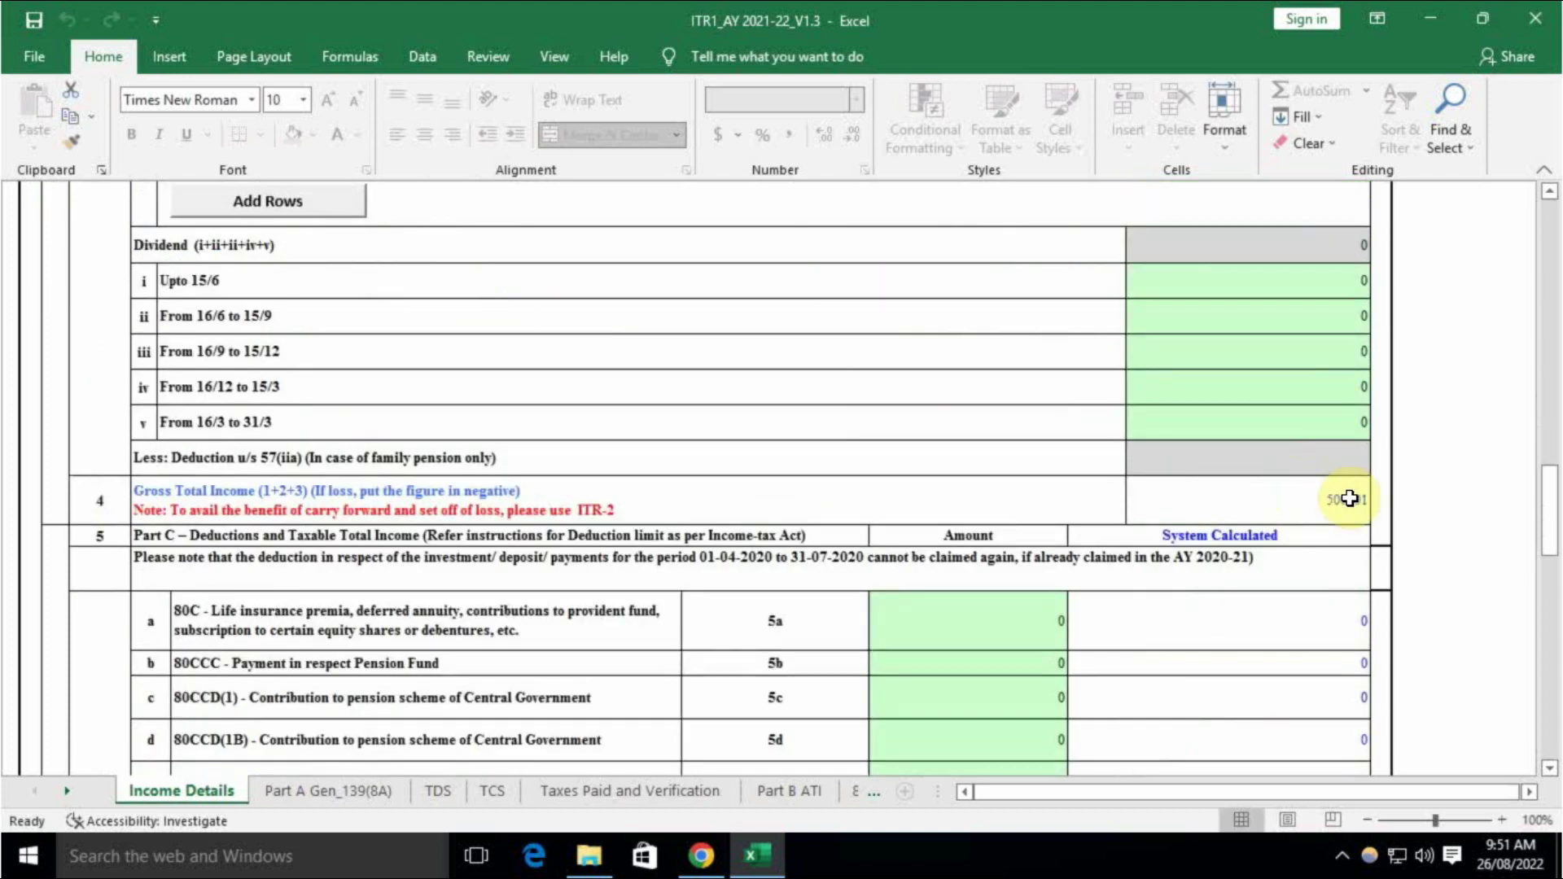
scroll(1346, 499, down, 3)
scroll(1225, 494, down, 5)
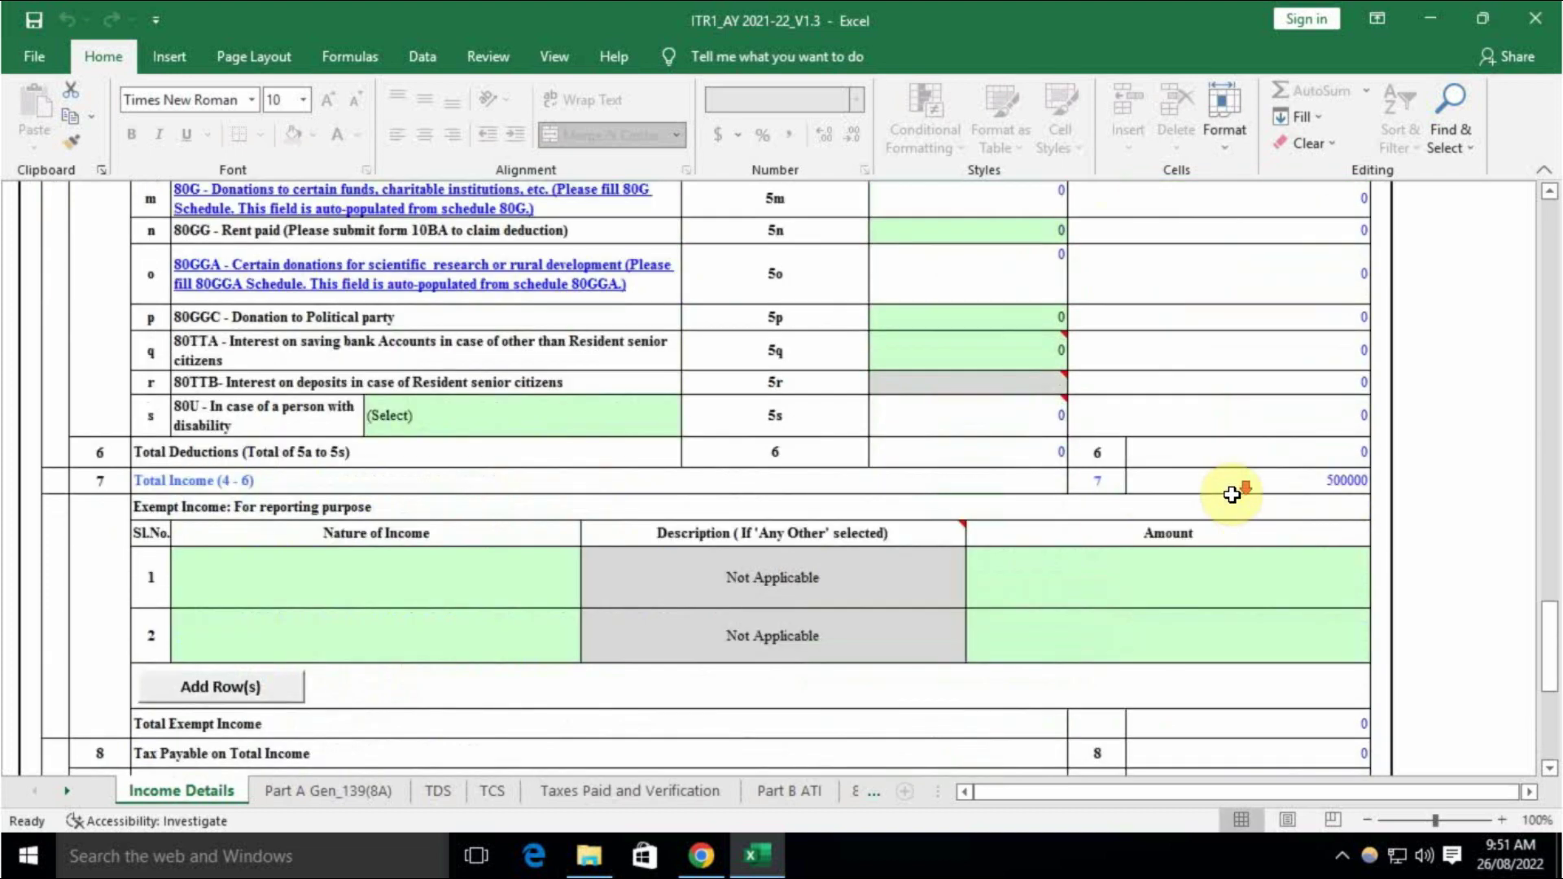
Change the first other-sources row's amount to 300015 and check the total income and tax lines
scroll(1294, 382, up, 8)
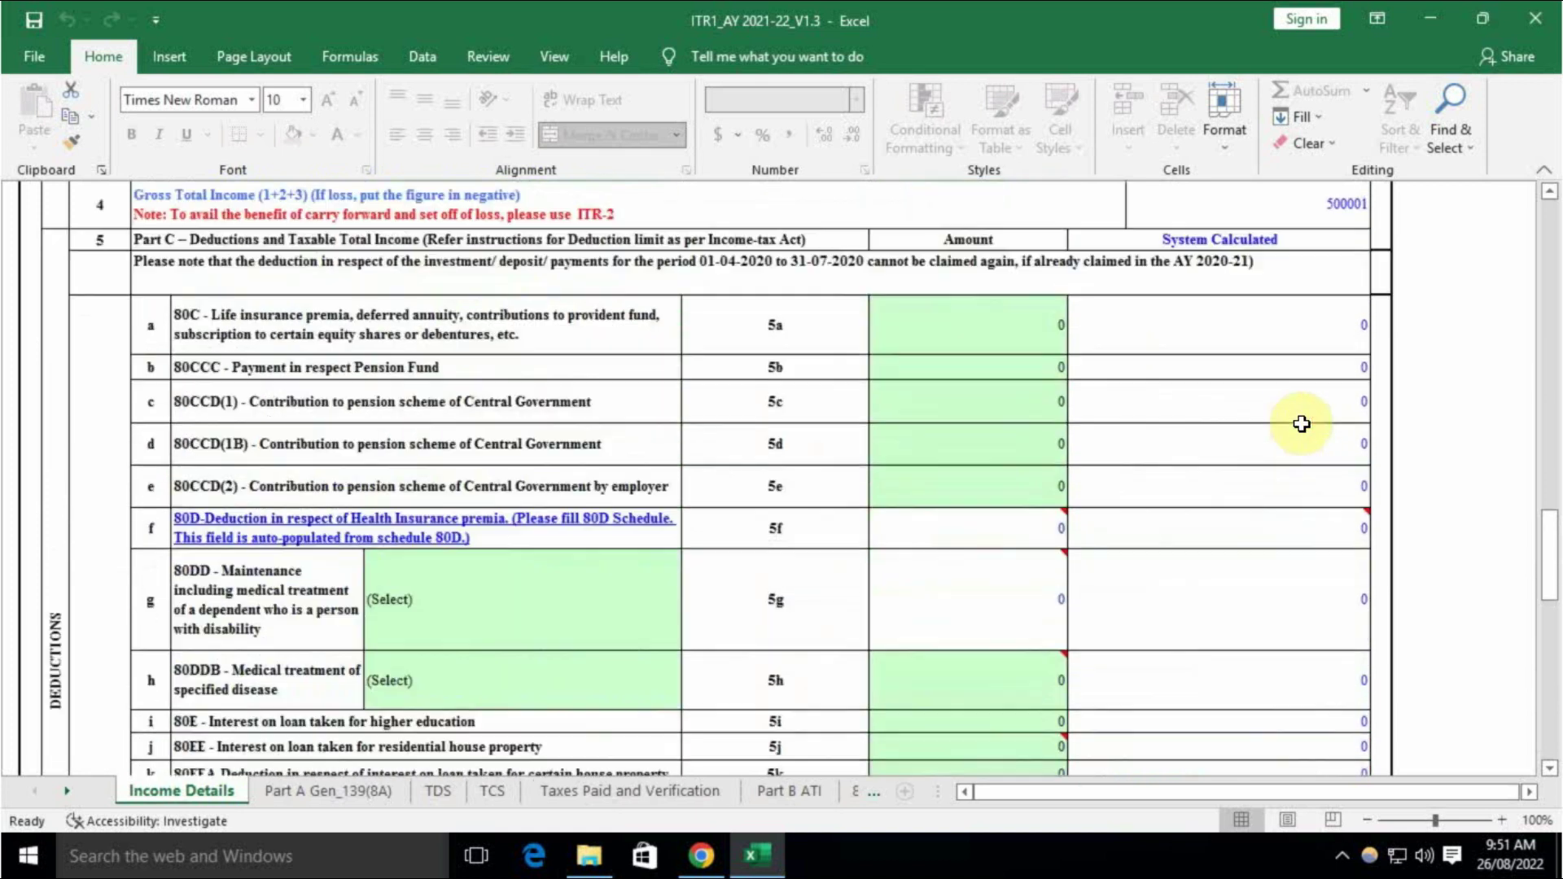
scroll(1300, 422, up, 3)
double_click(1364, 267)
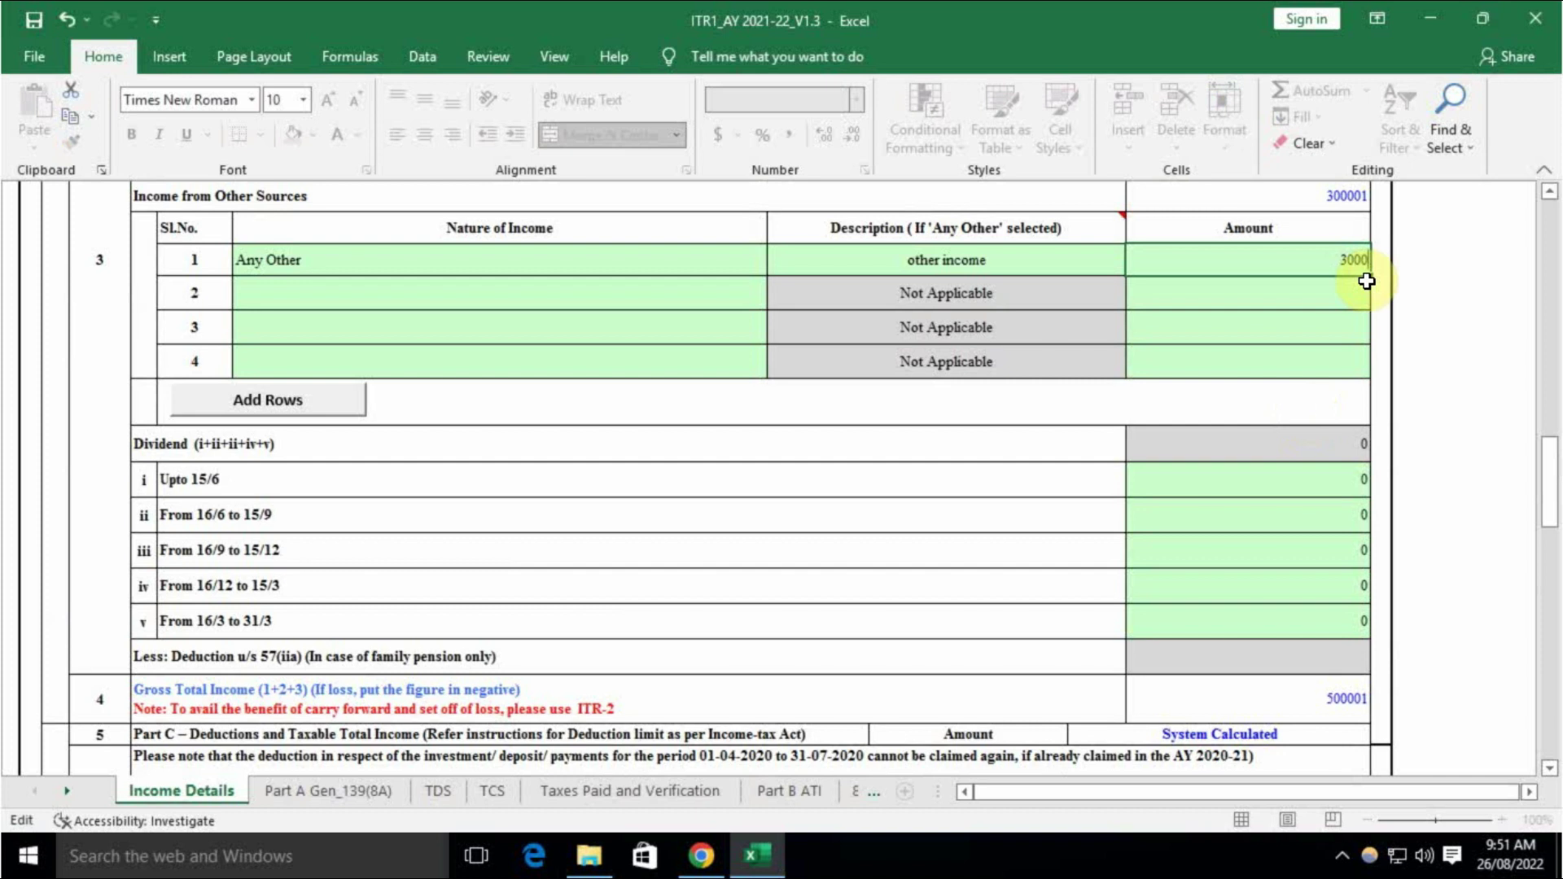
key(Return)
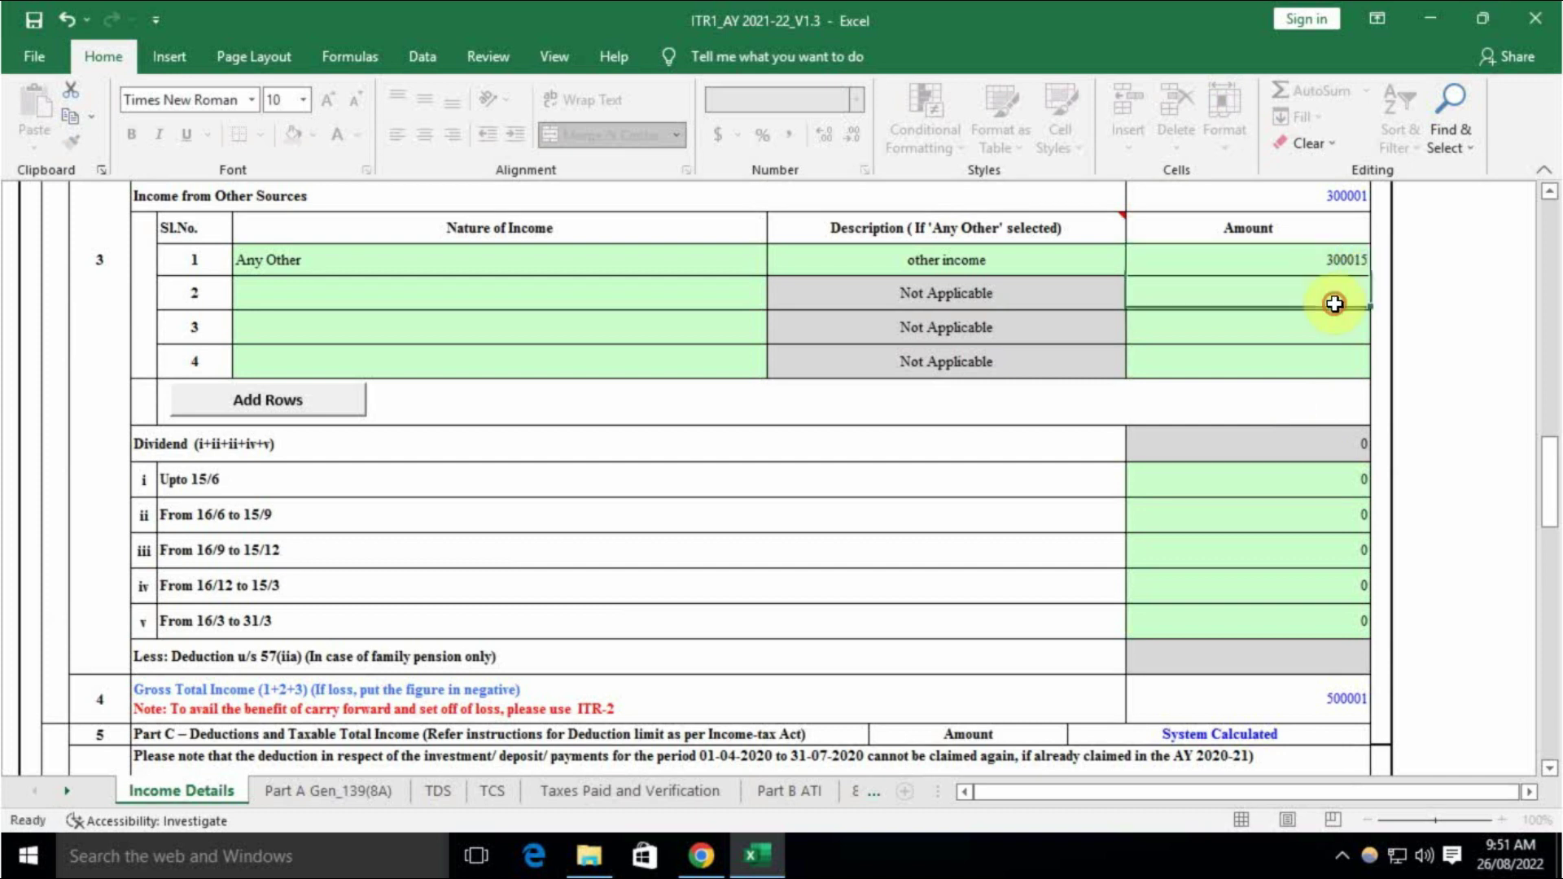
scroll(1263, 505, down, 1)
scroll(1263, 505, down, 1)
click(1334, 500)
scroll(1312, 533, down, 2)
scroll(1312, 537, down, 5)
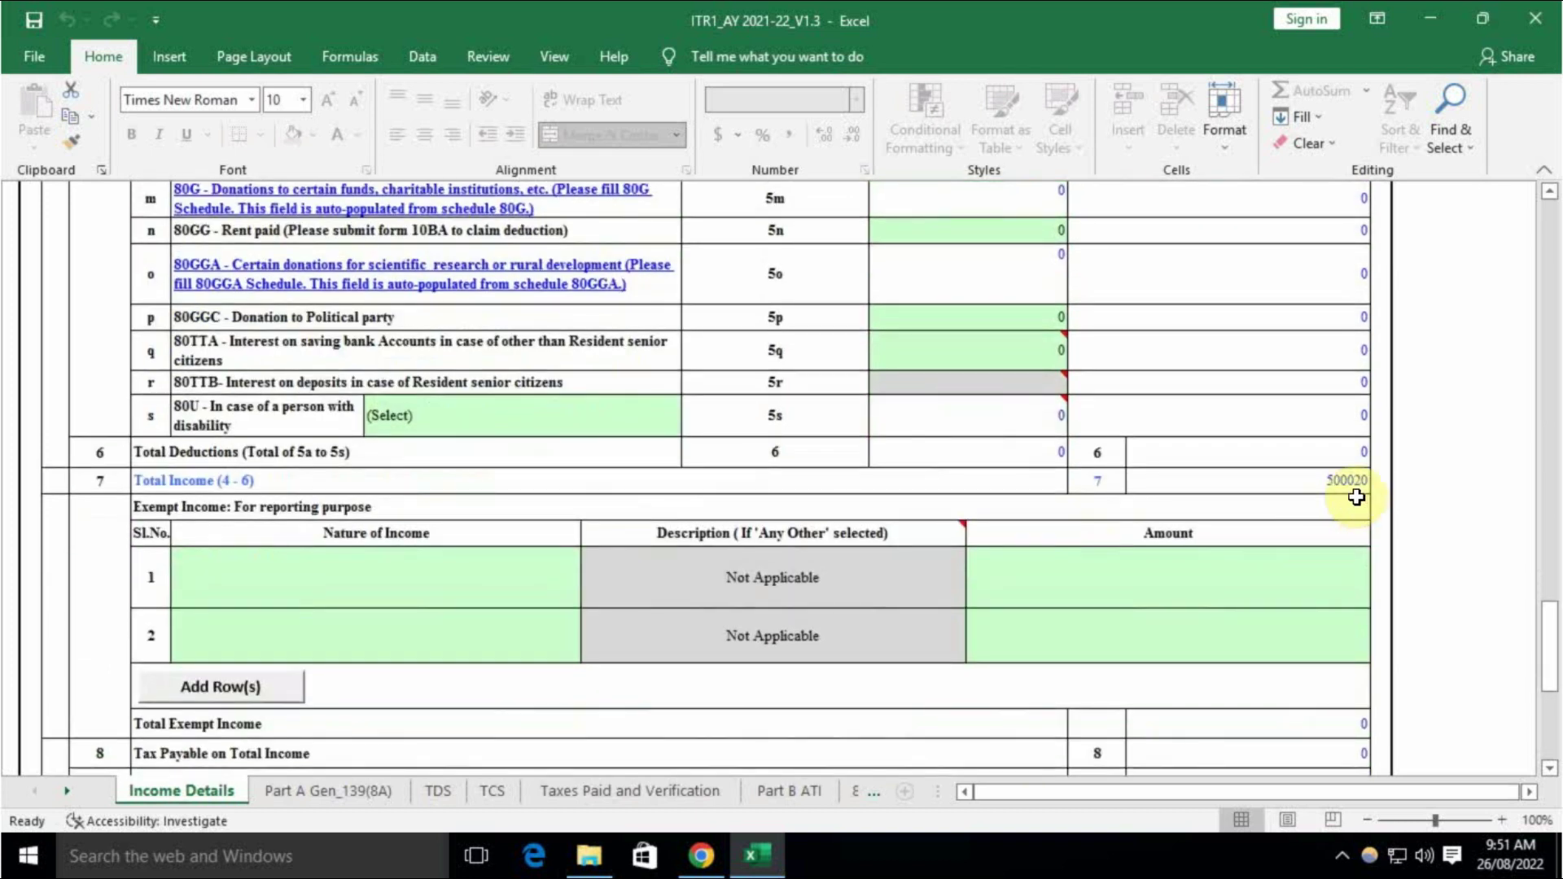
click(1348, 480)
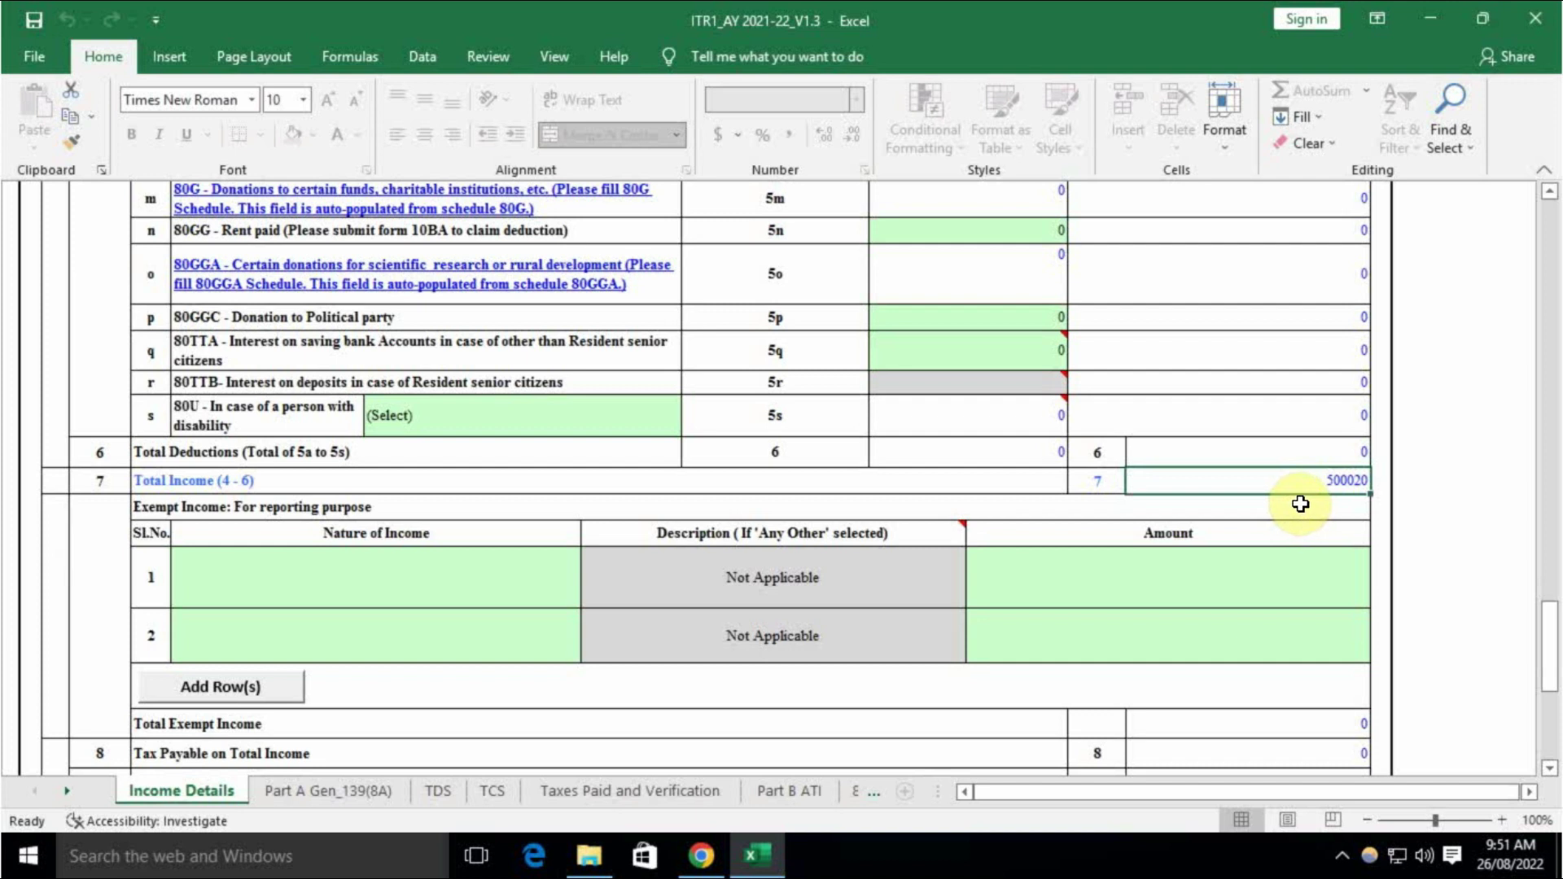
scroll(1300, 504, down, 5)
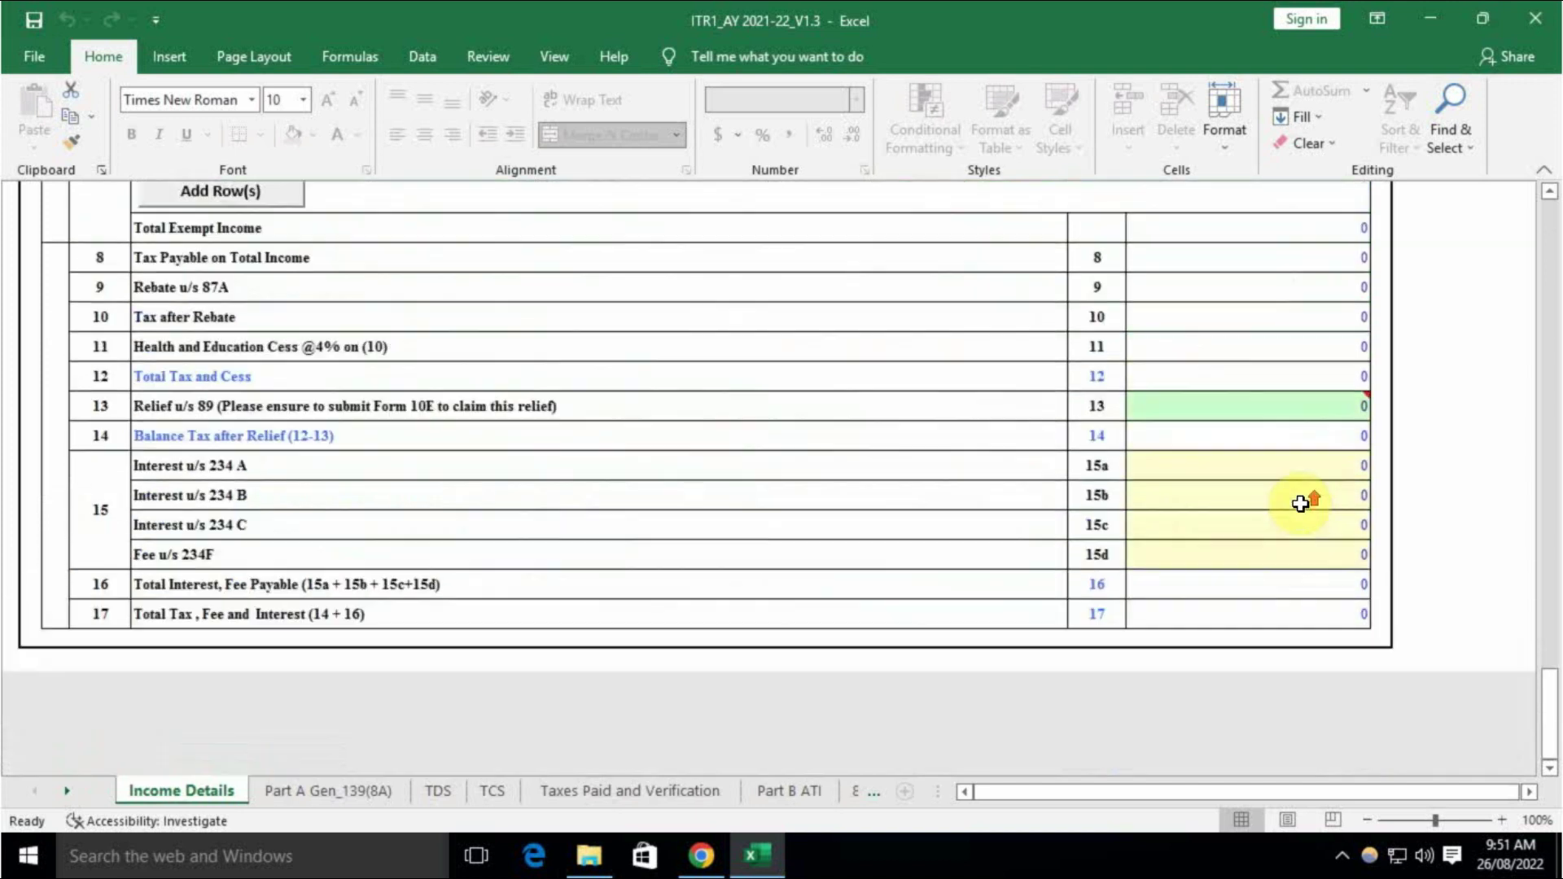
Recalculate the tax from the start of the Income Details sheet and dismiss the updated-return notice
scroll(1312, 500, up, 2)
drag(1018, 791, 1087, 792)
scroll(1307, 480, up, 2)
scroll(1307, 480, up, 15)
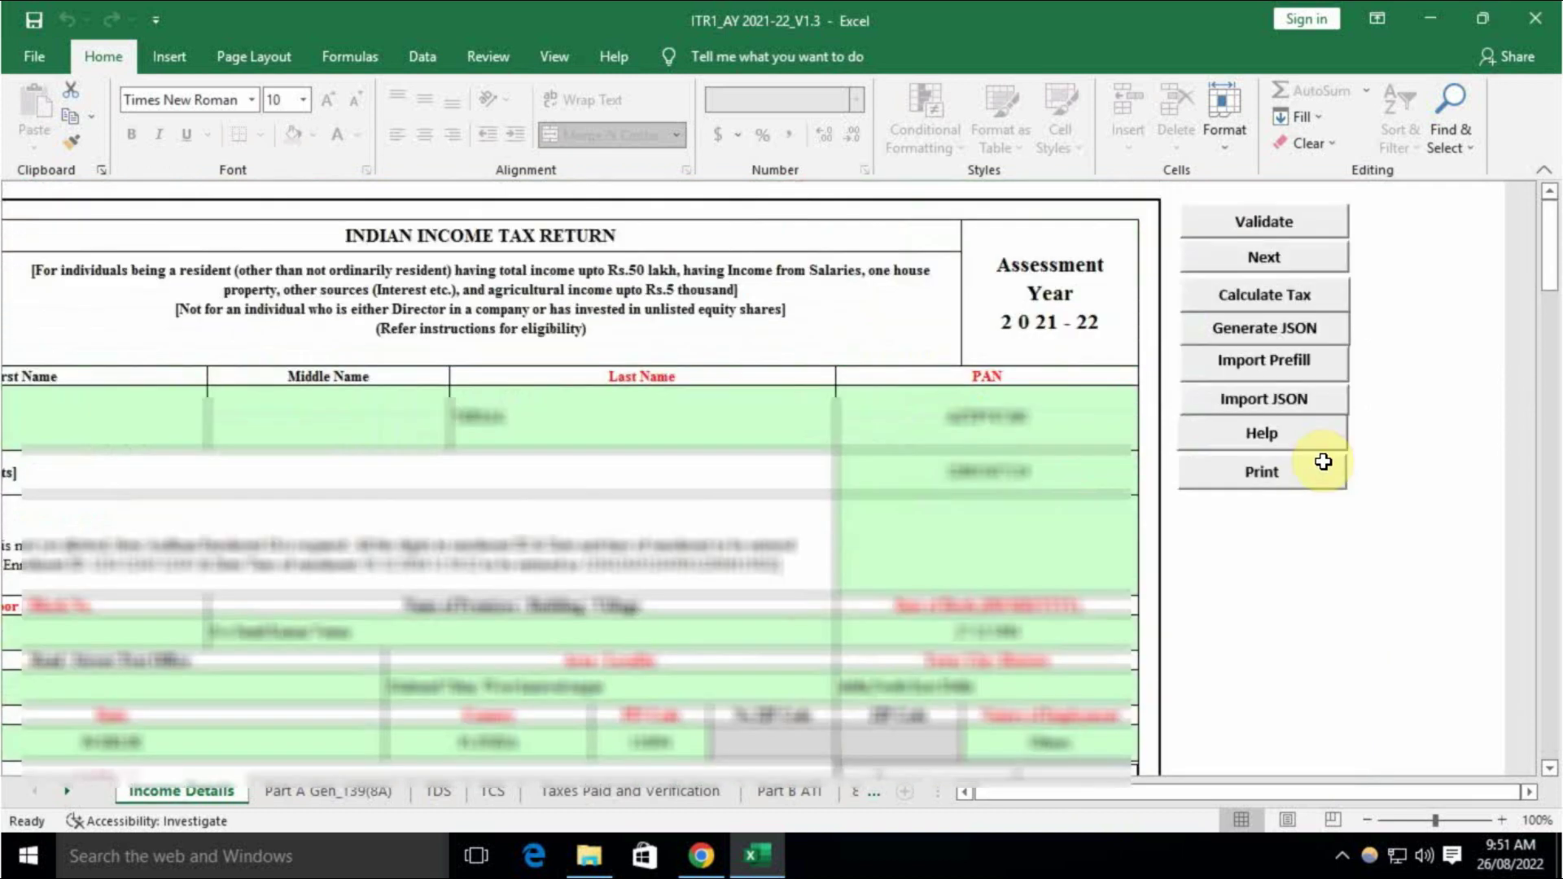
click(1307, 295)
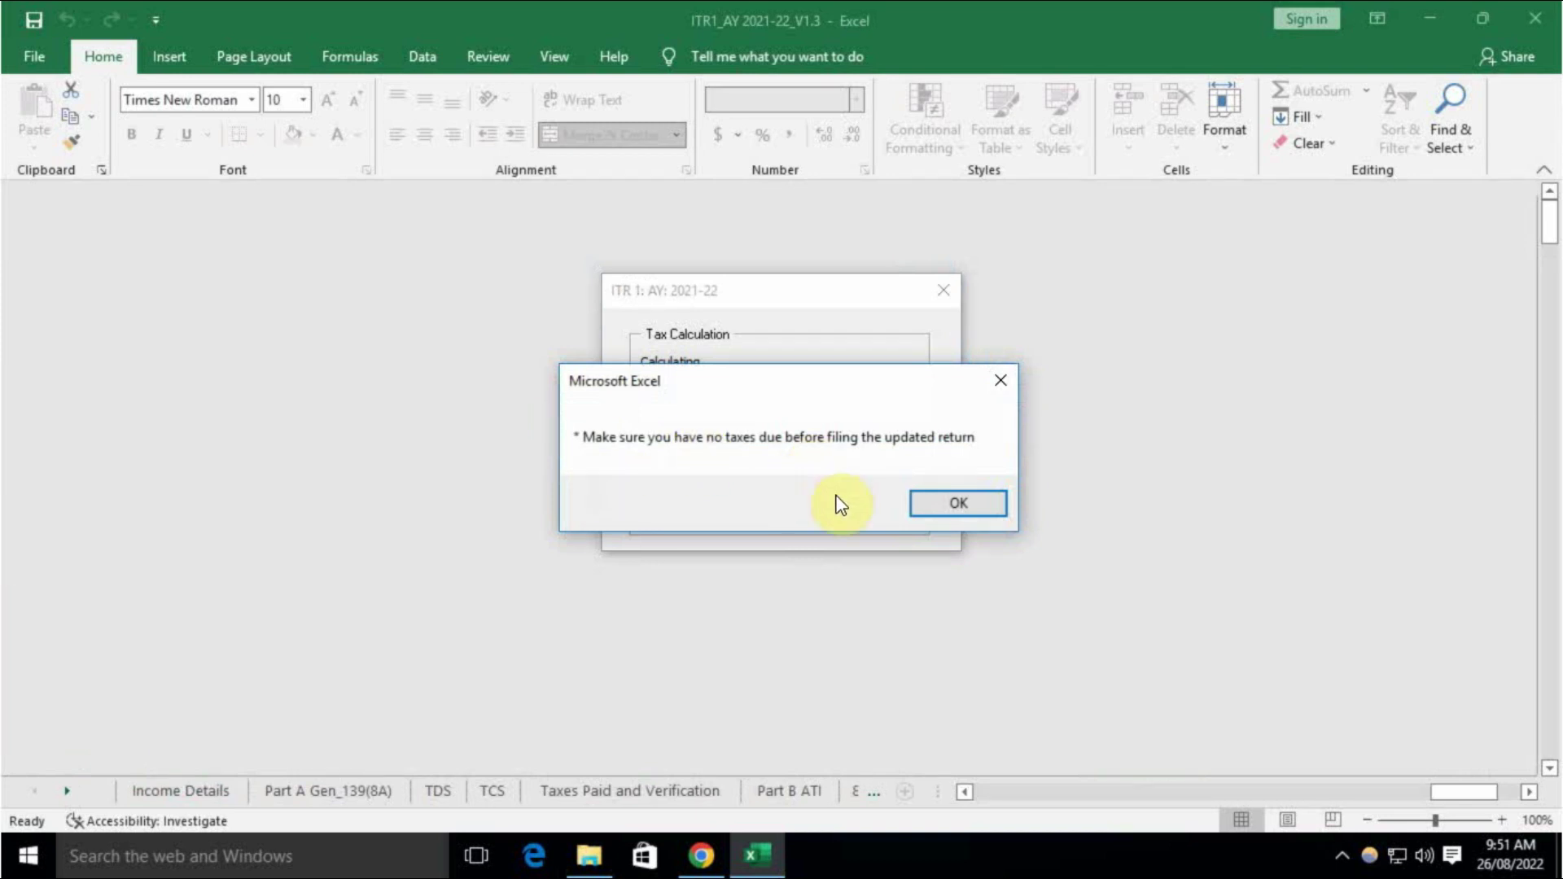
click(961, 502)
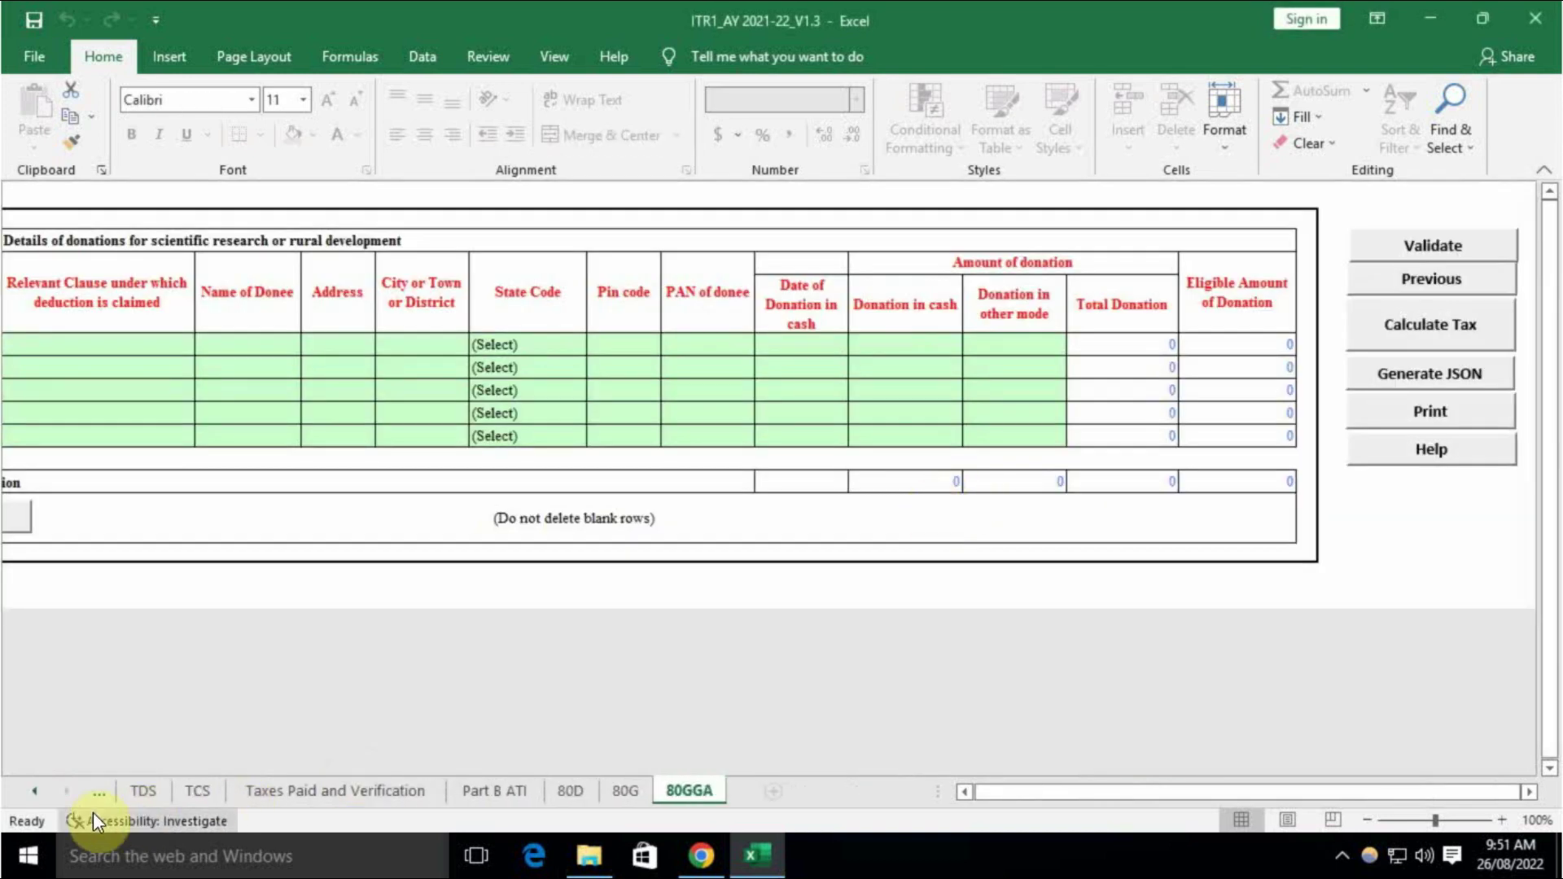
Return to the Income Details sheet and check the gross total income and total income
click(39, 792)
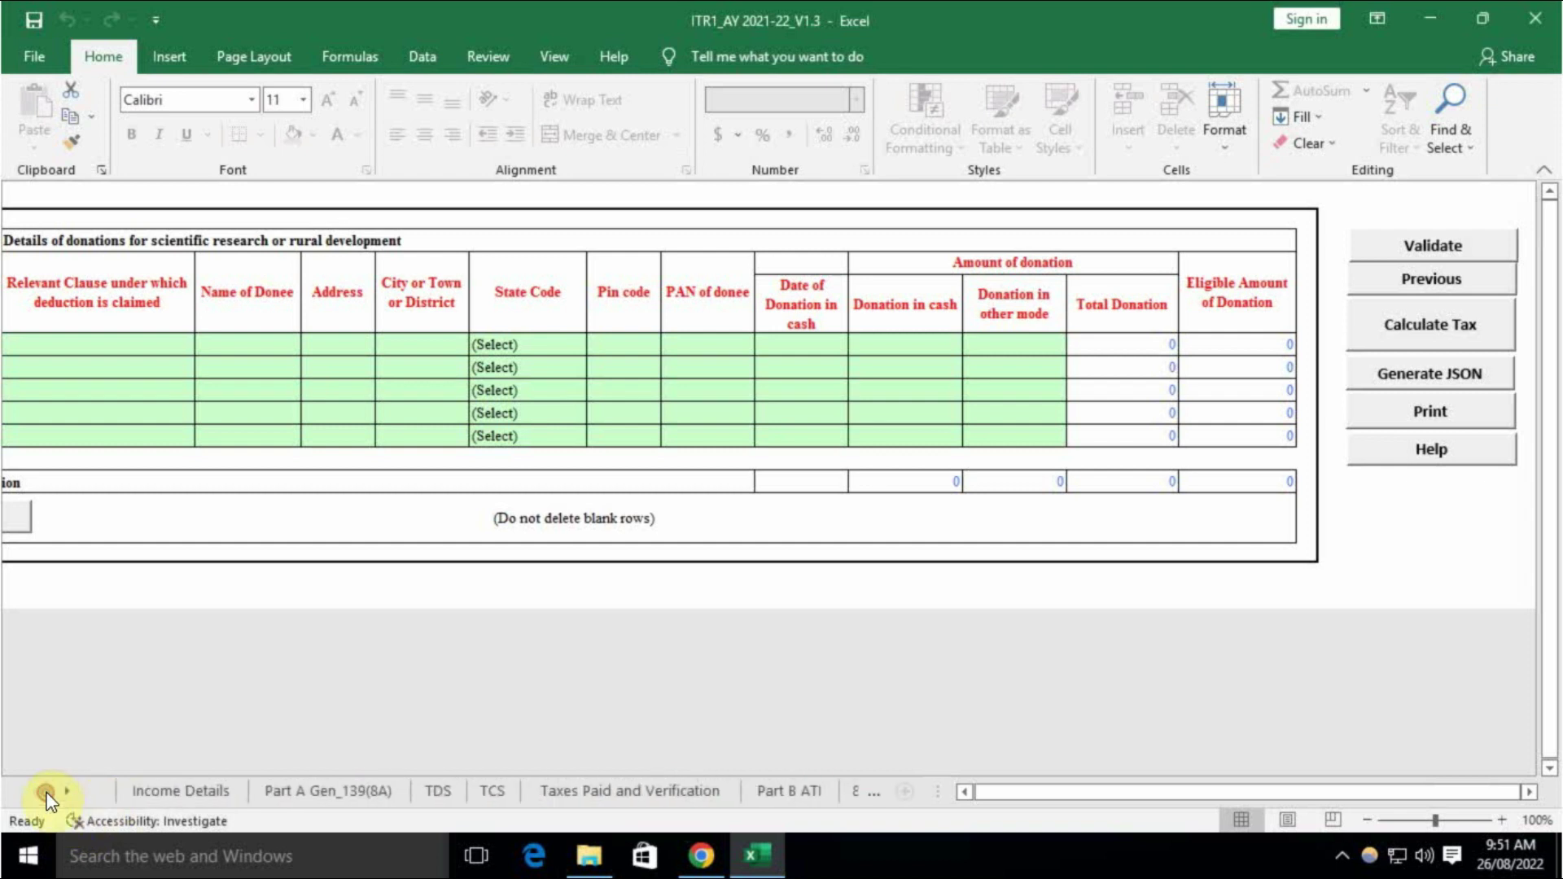
click(163, 791)
scroll(534, 624, down, 11)
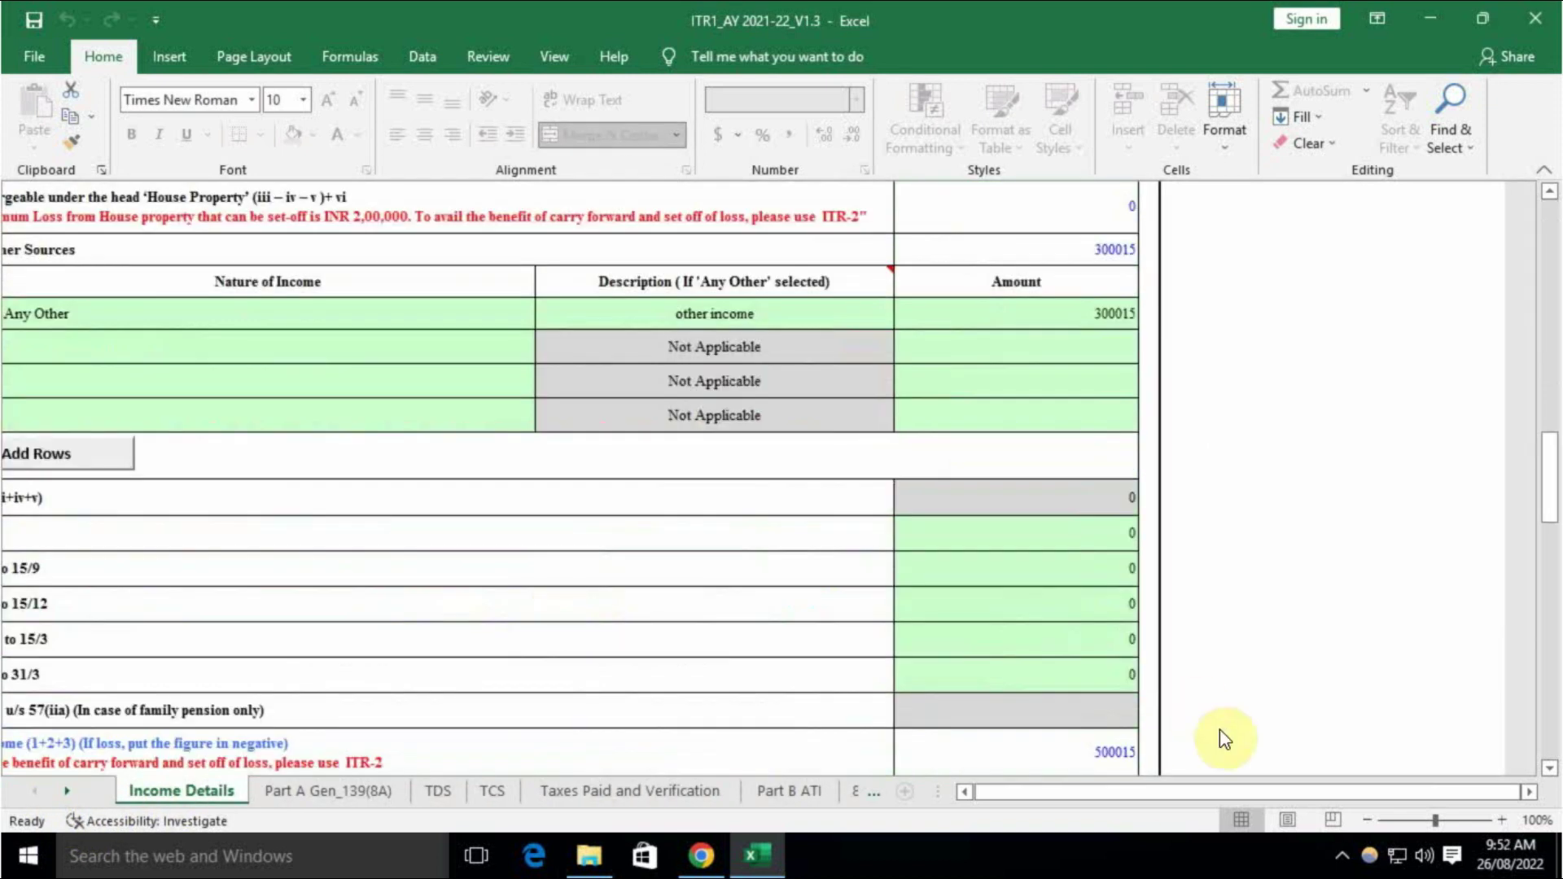
drag(1156, 792, 879, 802)
scroll(1137, 599, down, 3)
scroll(1137, 599, down, 8)
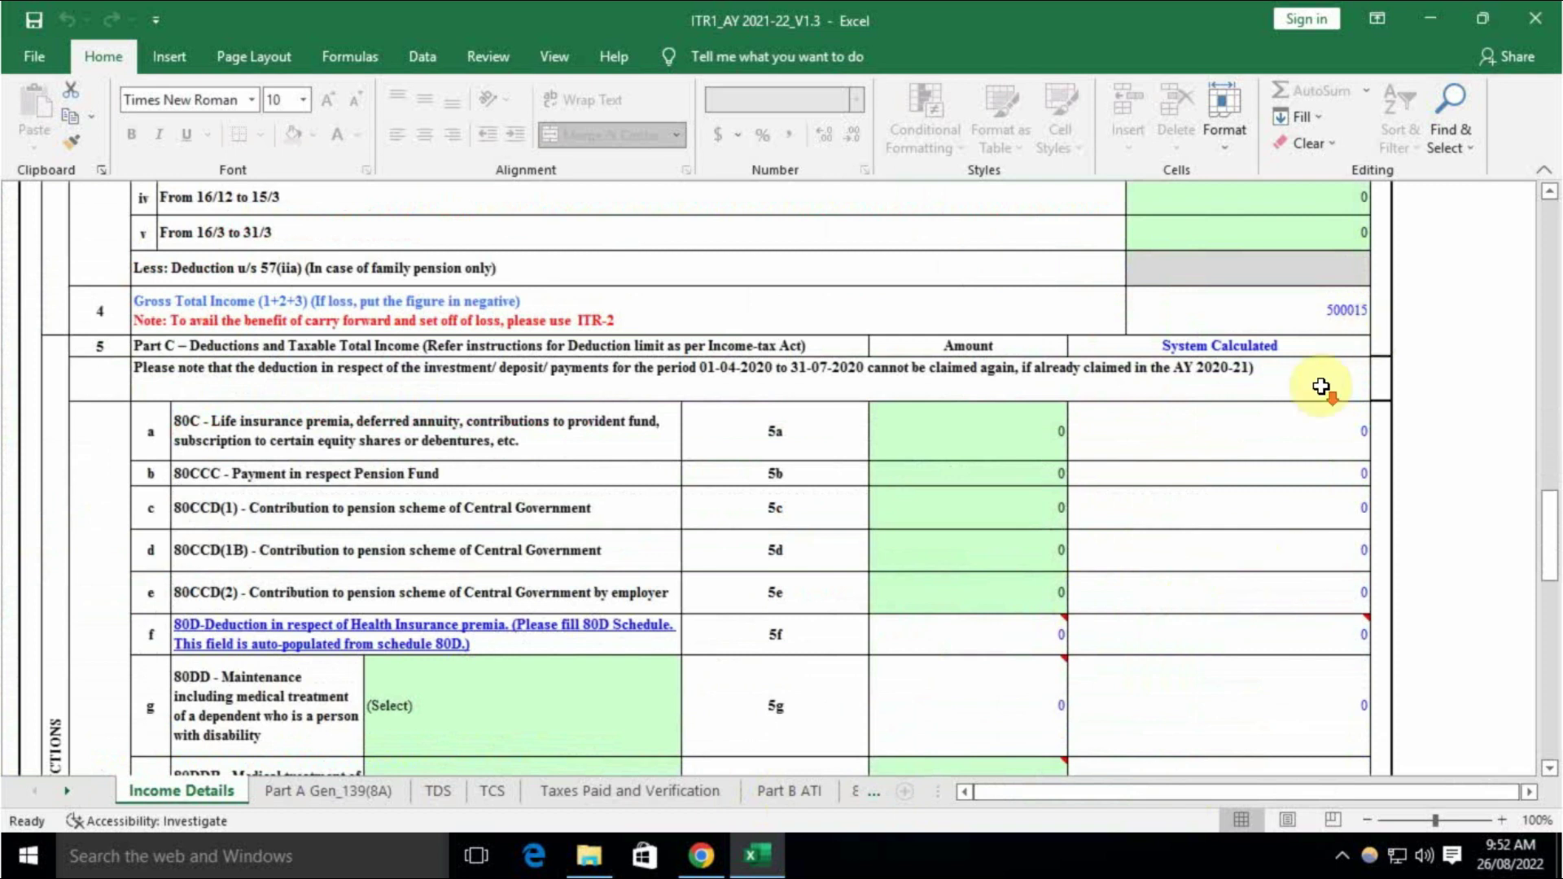
click(1320, 470)
scroll(1336, 495, down, 4)
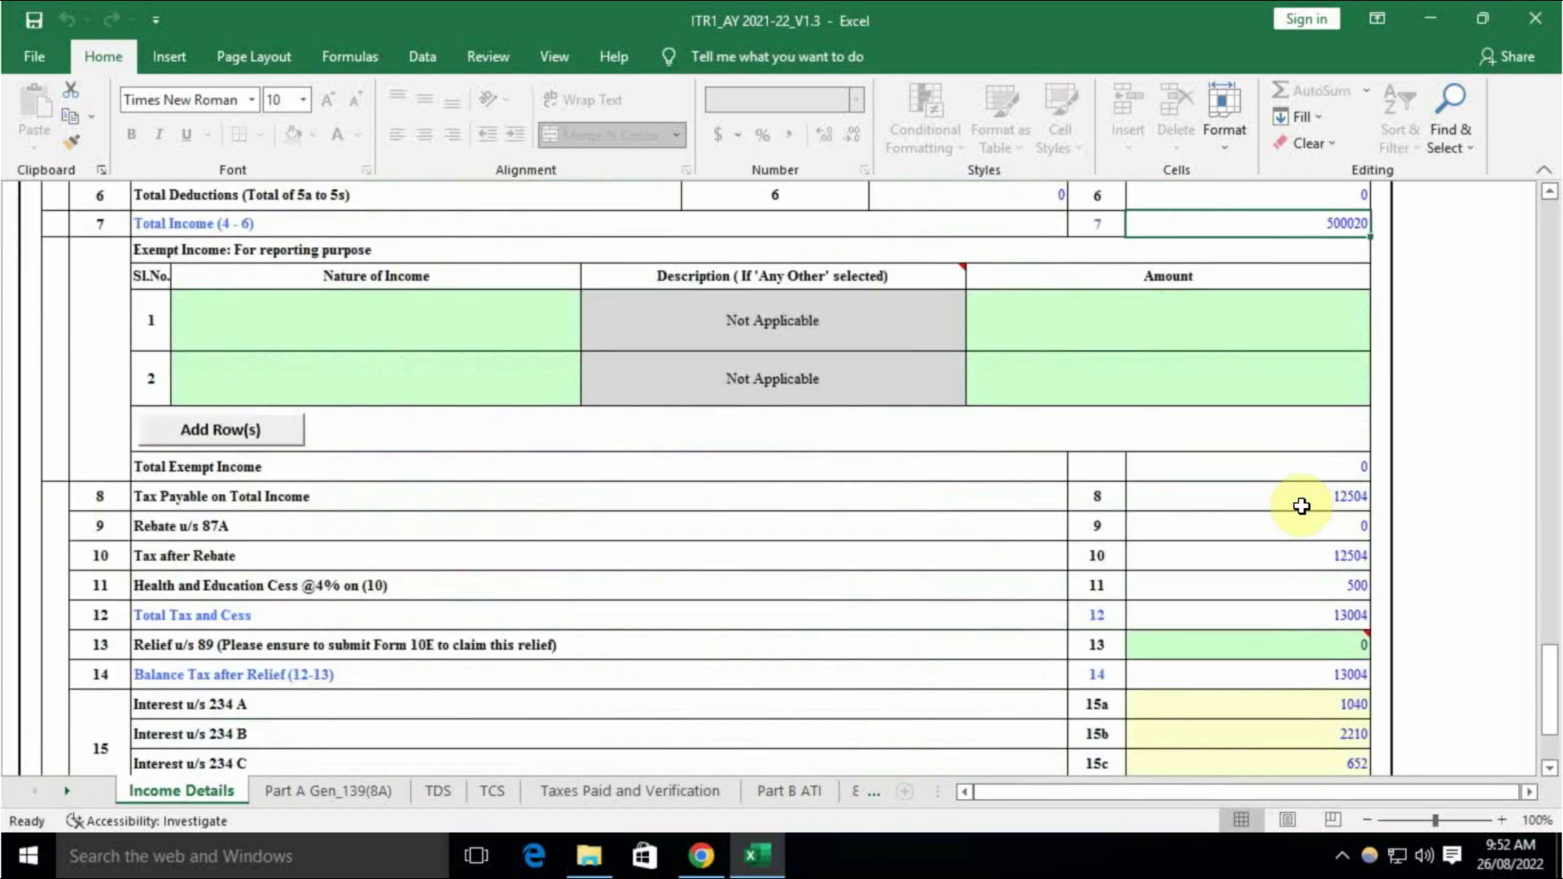
Examine the tax payable, rebate u/s 87A, total tax and cess, interest u/s 234A to 234C, fee u/s 234F and total interest and fee
click(1338, 415)
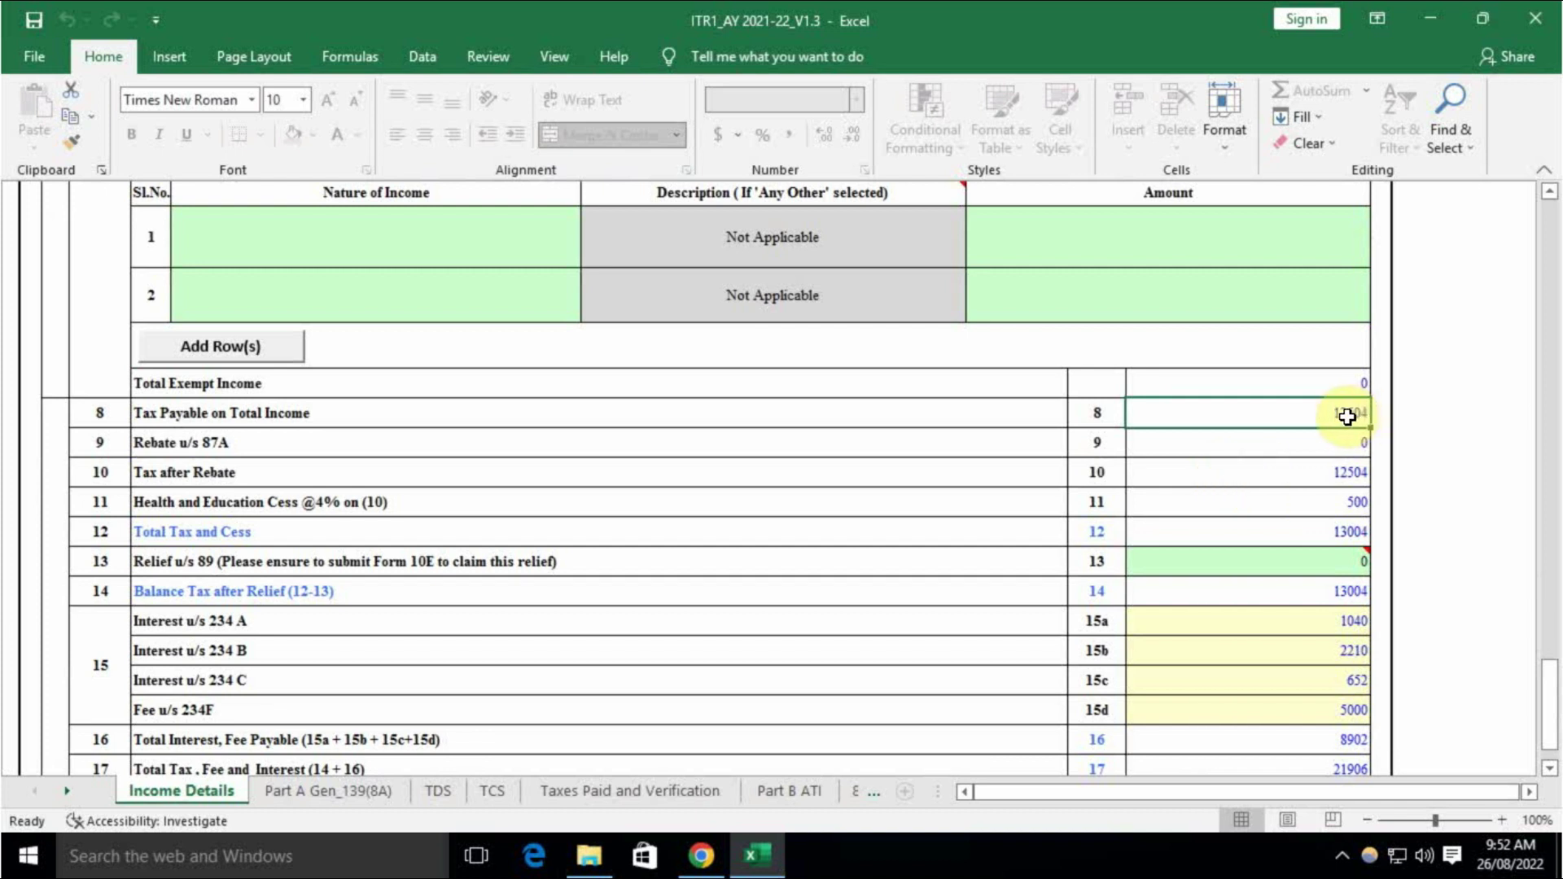
click(1351, 444)
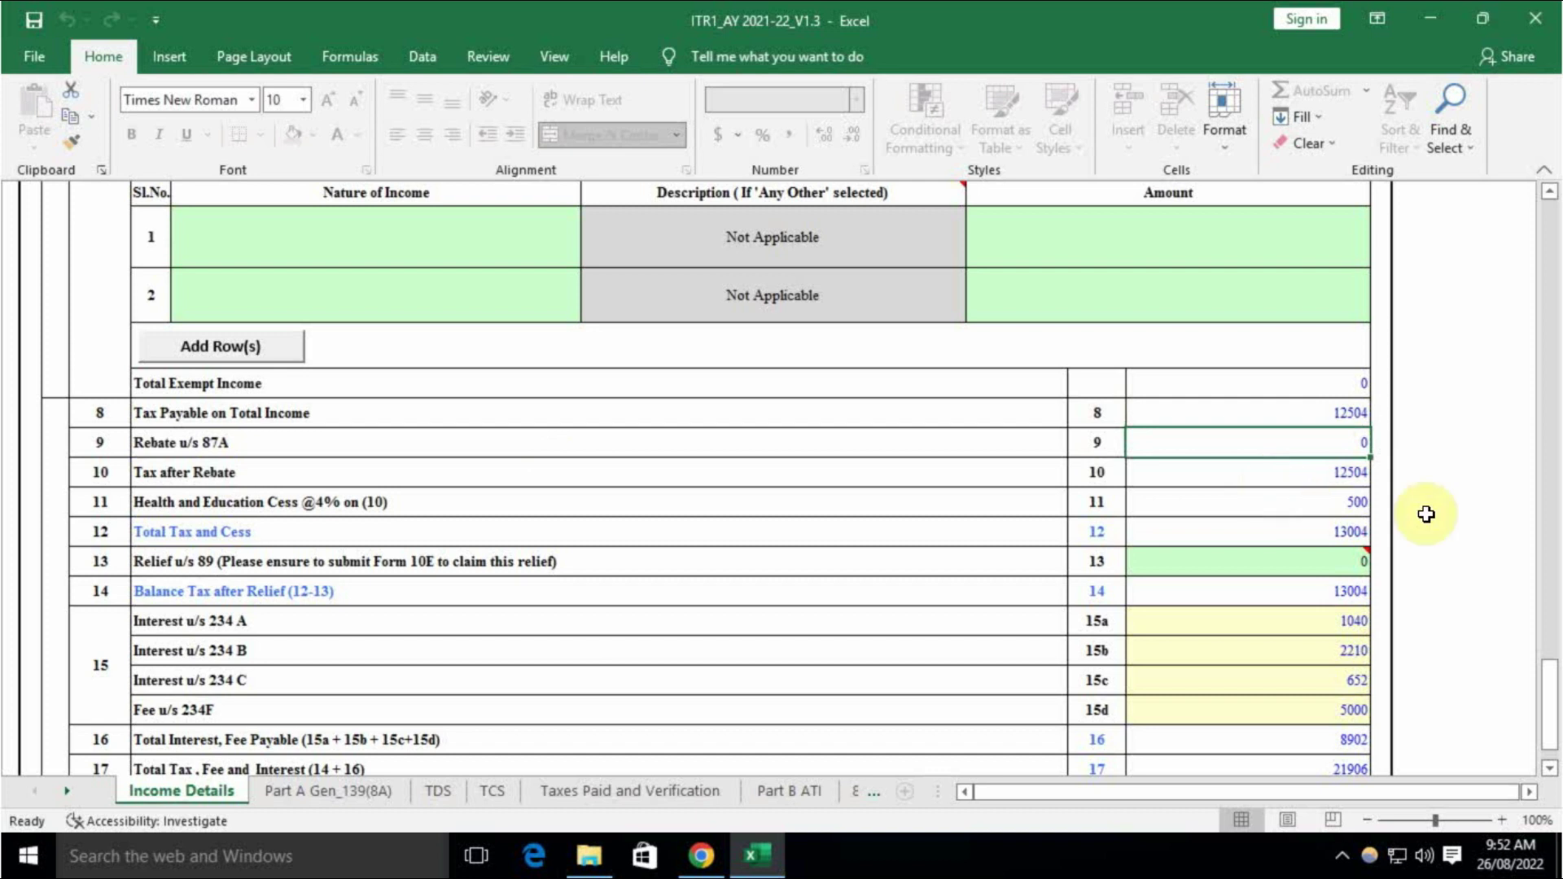
click(1351, 479)
click(1353, 531)
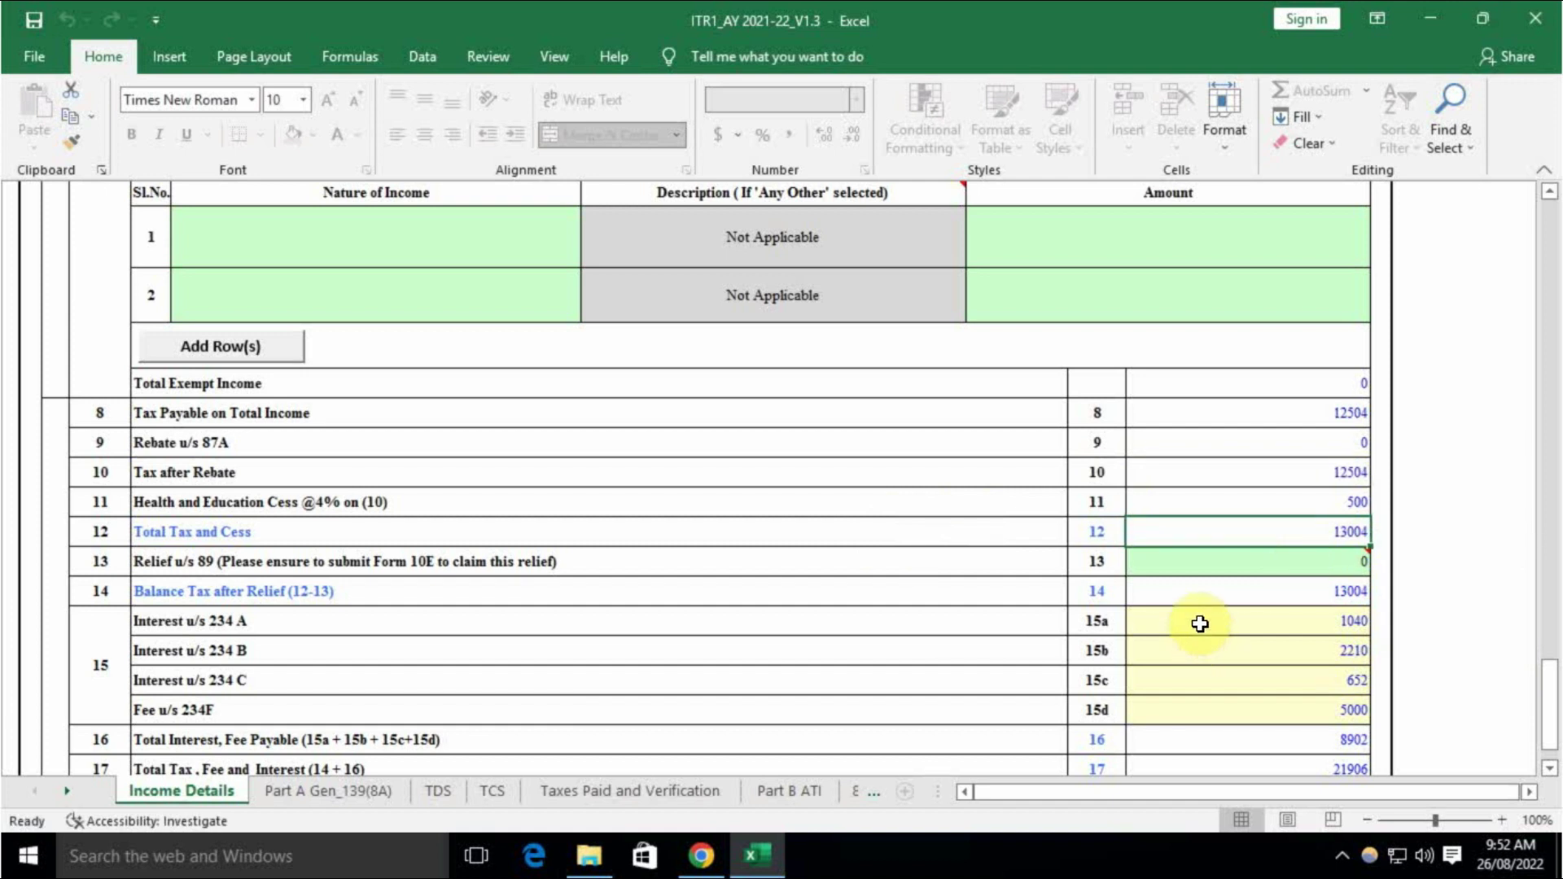
click(1302, 589)
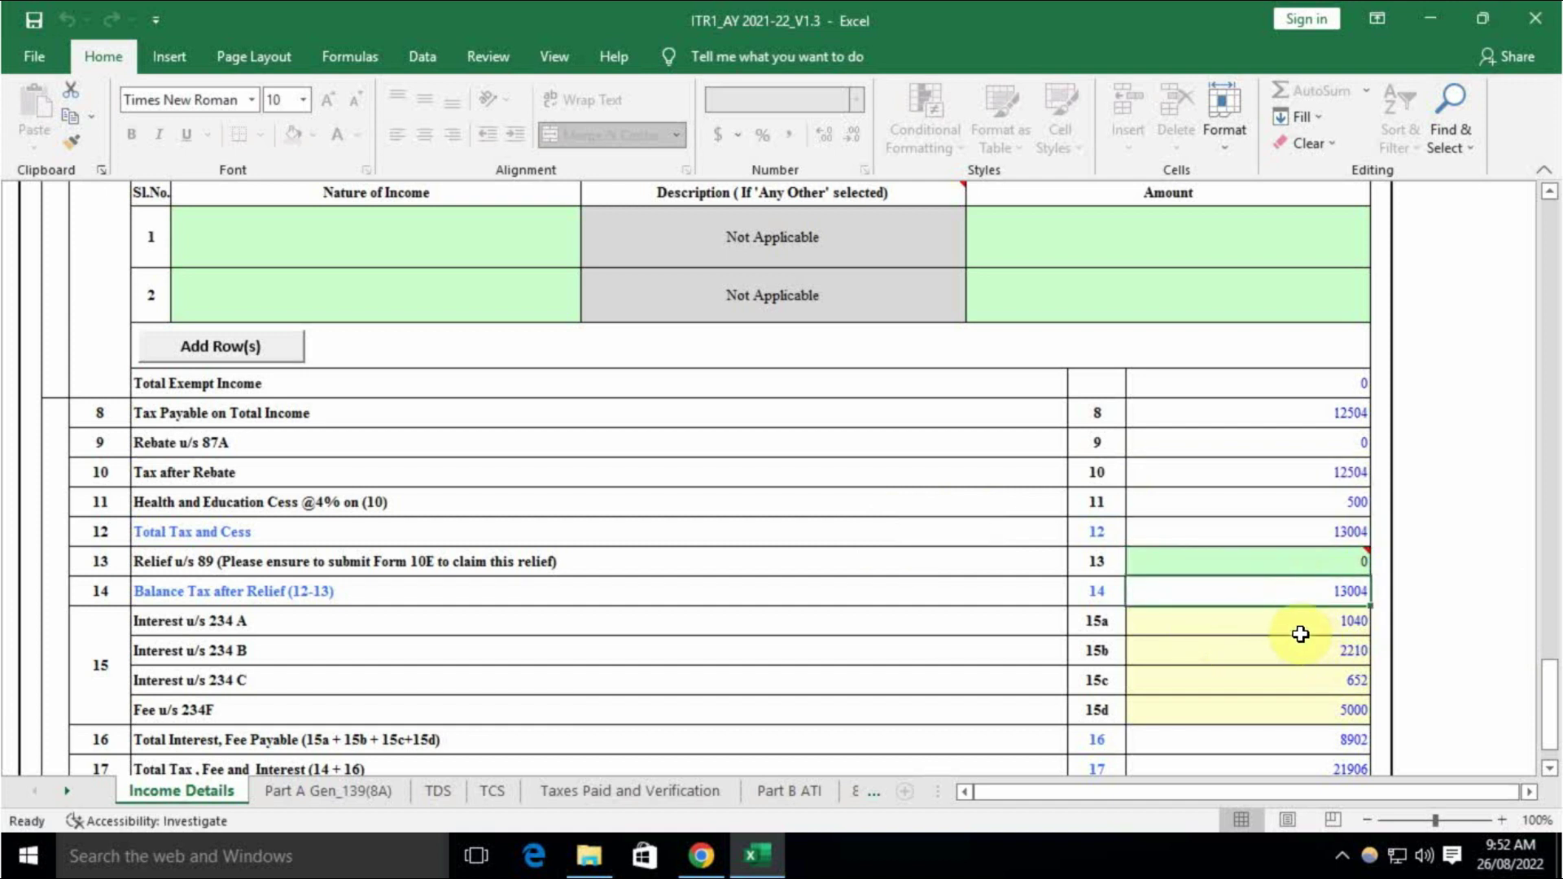
drag(1297, 632, 1301, 681)
scroll(1235, 715, down, 1)
scroll(1236, 715, down, 1)
click(1307, 569)
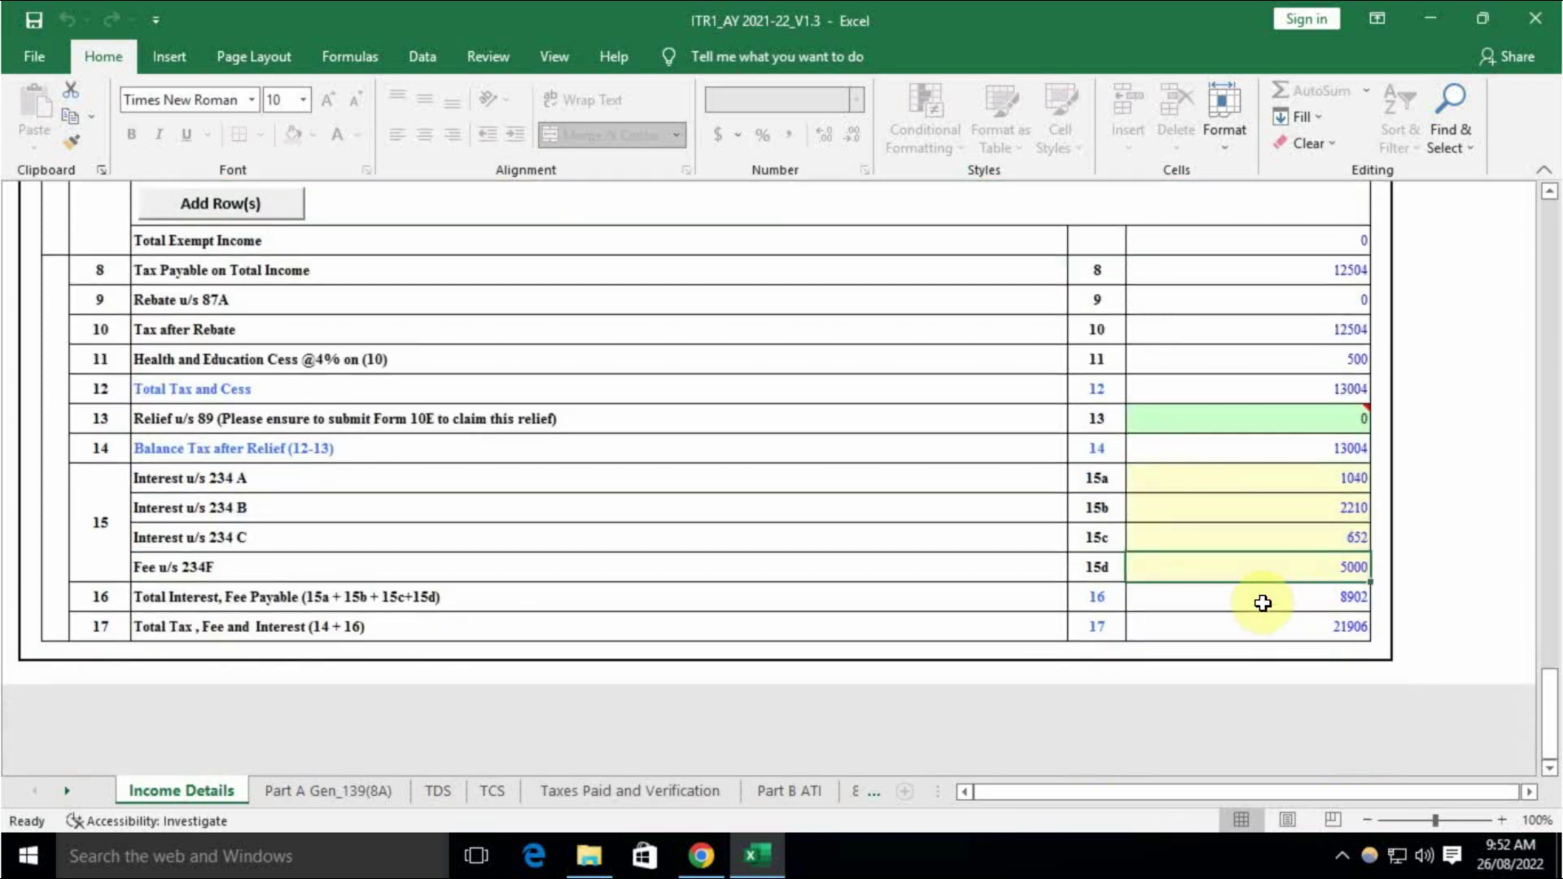
click(1355, 599)
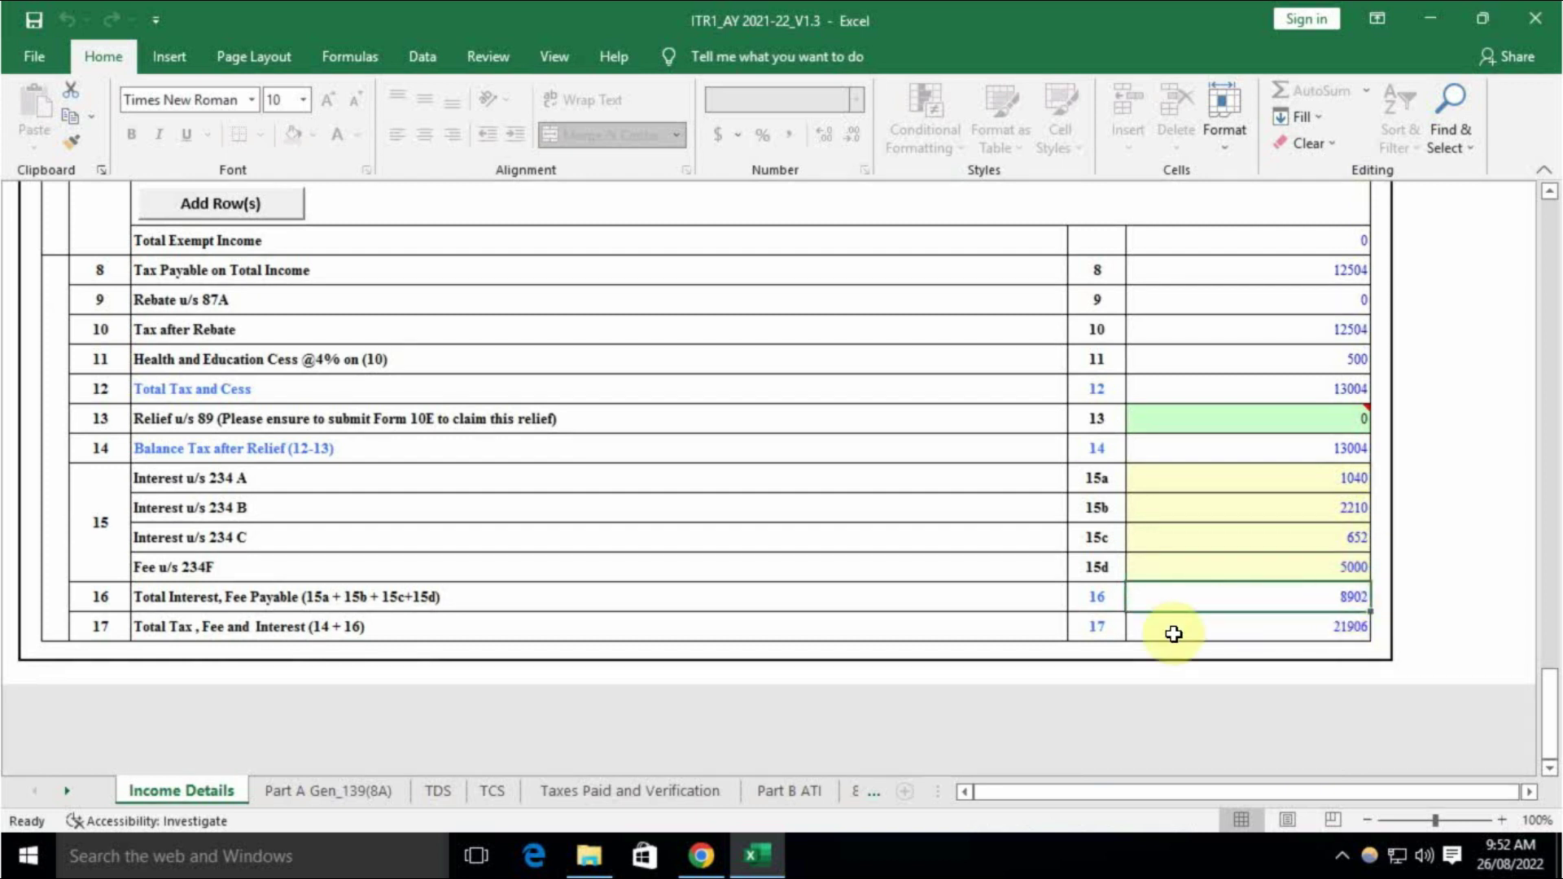
Trace the total tax, fee and interest from Income Details through Taxes Paid and Verification to the amount payable and 234F fee in Part B ATI
click(1307, 629)
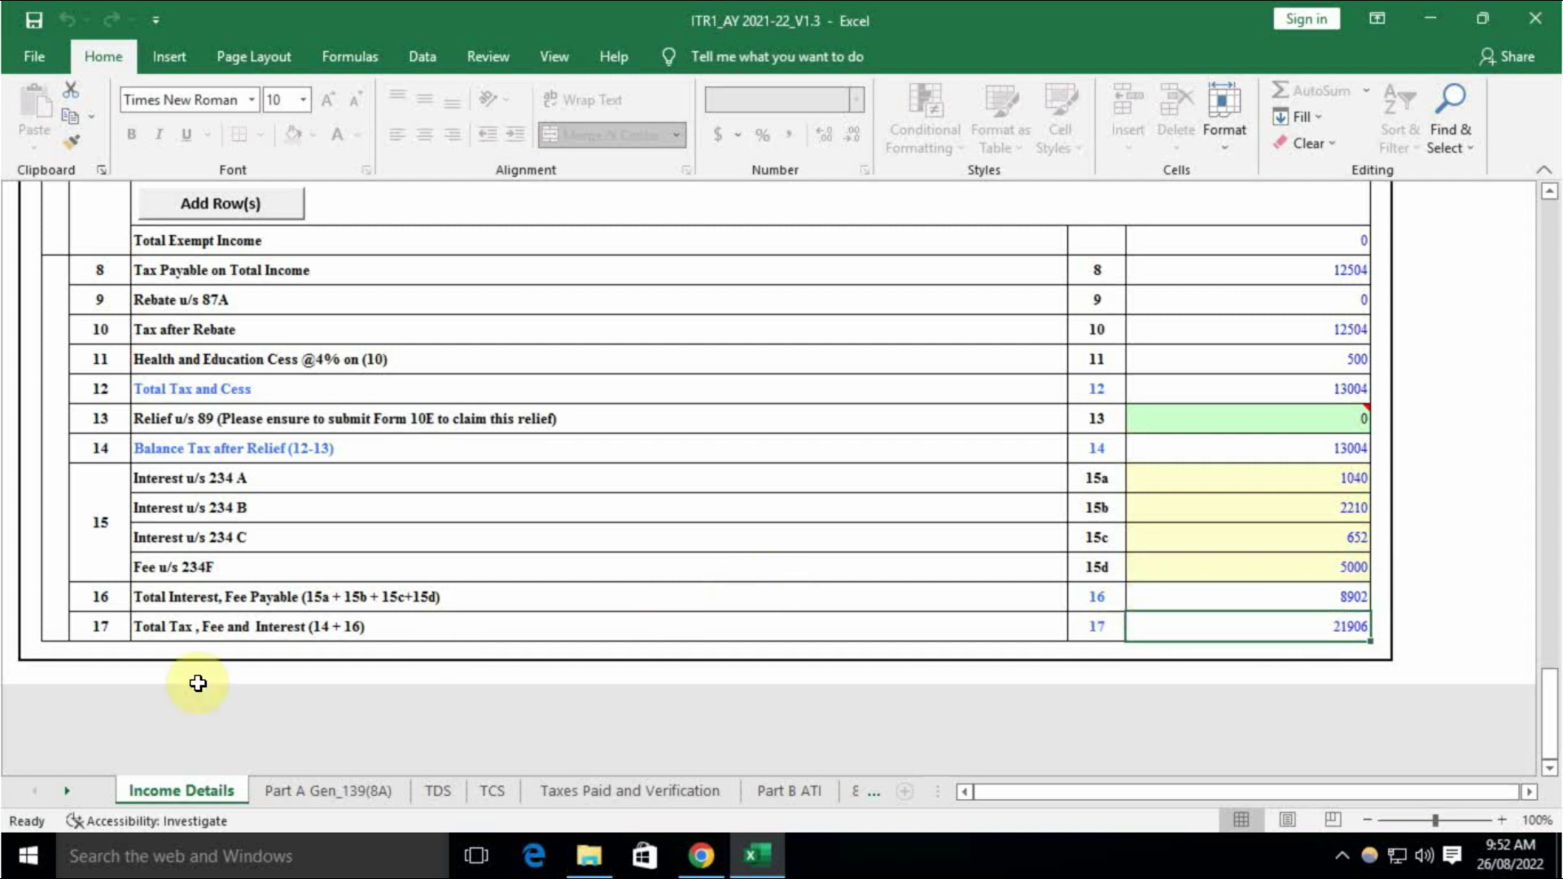
click(599, 791)
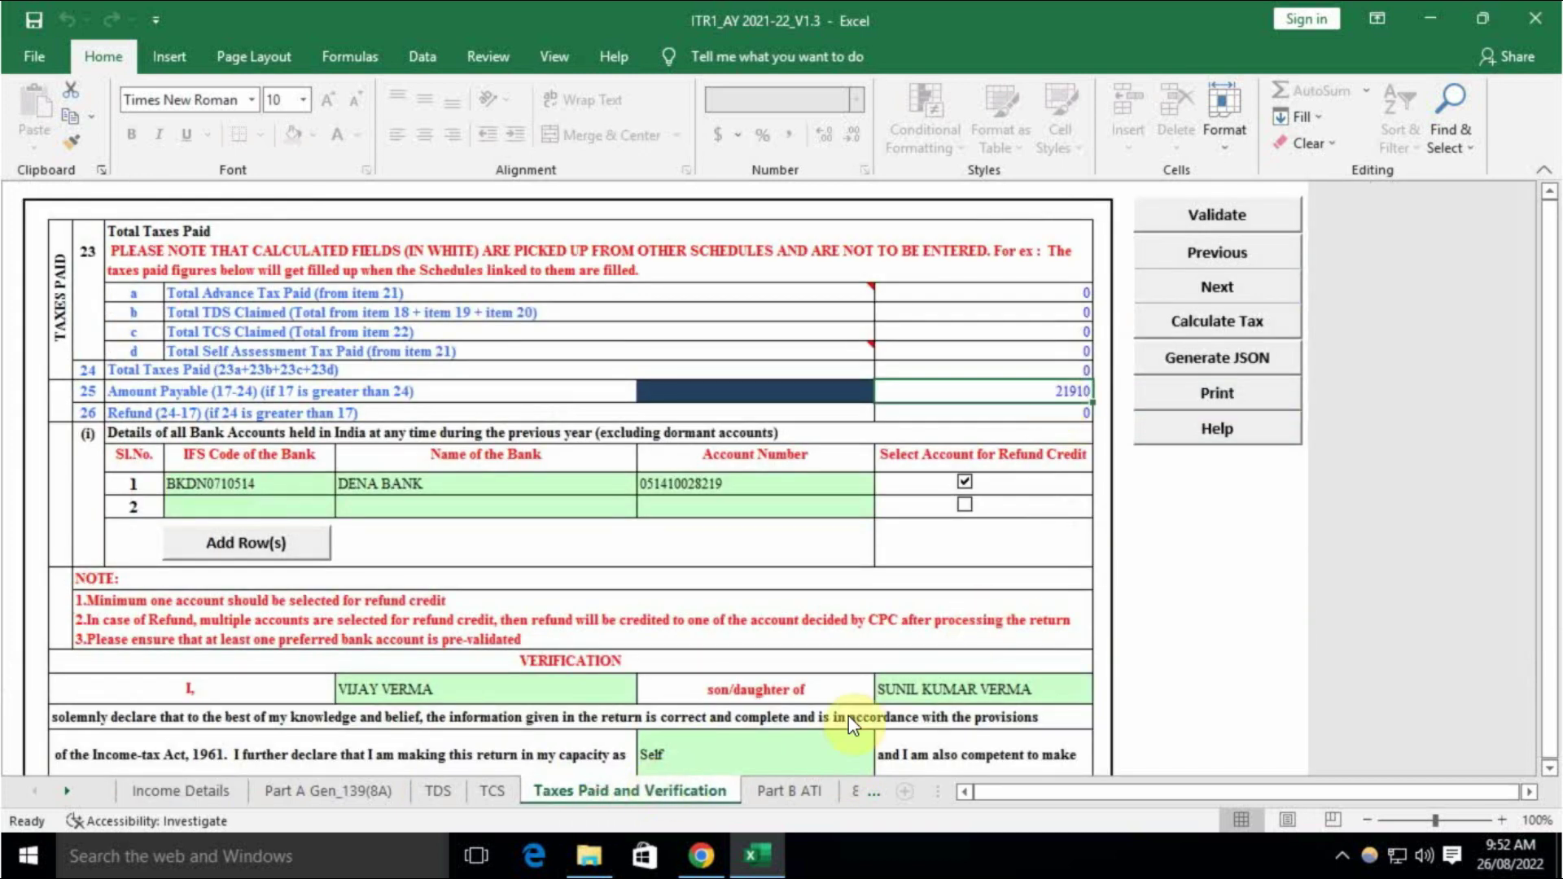
click(786, 790)
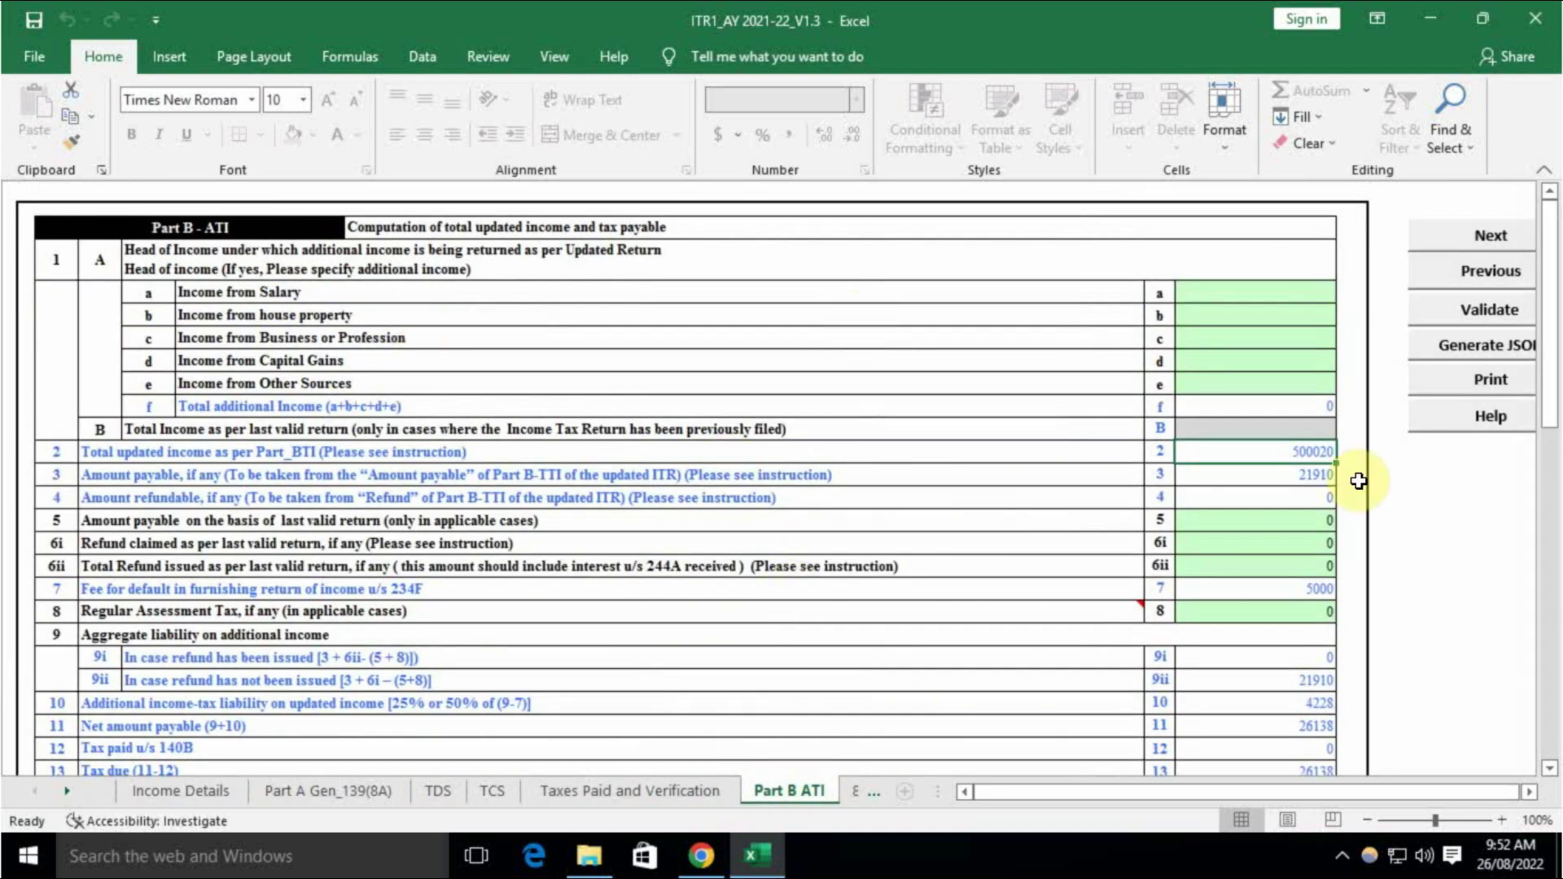
click(1316, 474)
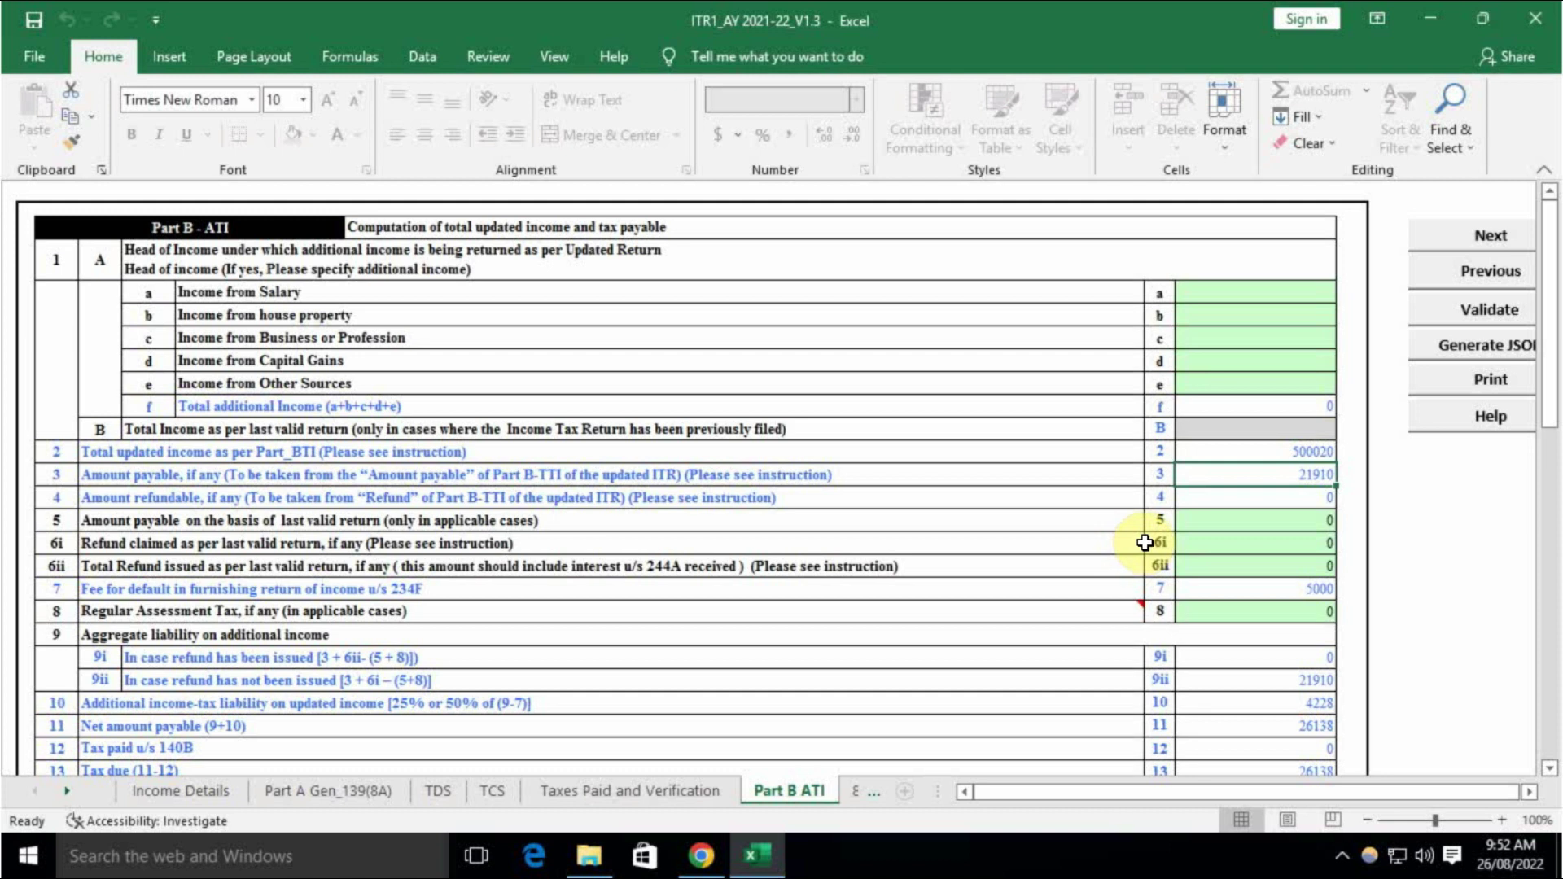
click(1319, 588)
mouse_move(1130, 621)
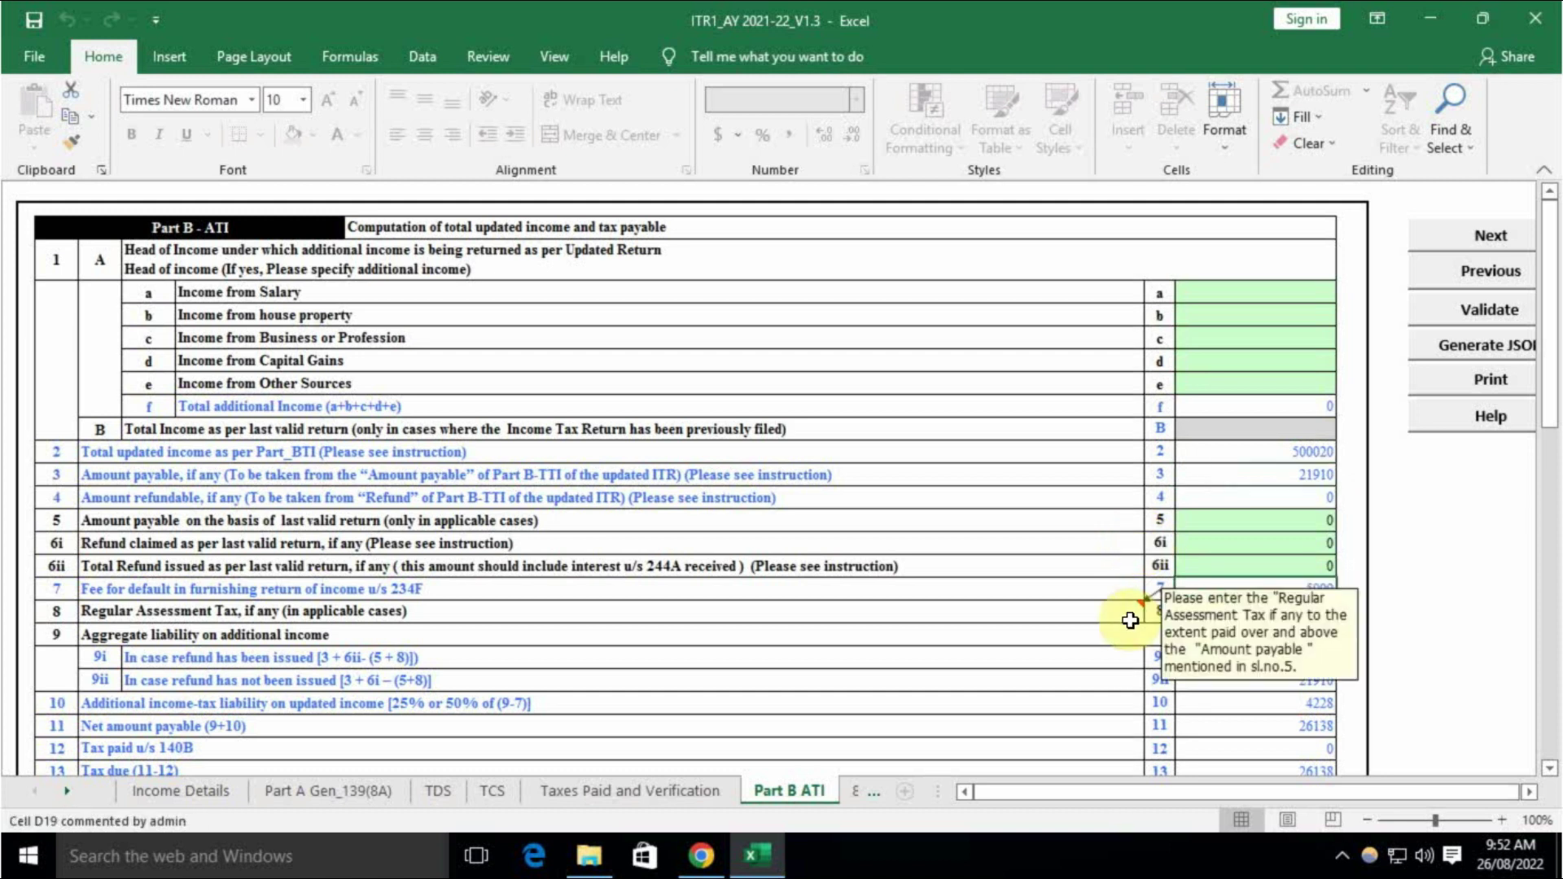
scroll(1151, 600, down, 1)
scroll(1384, 622, up, 1)
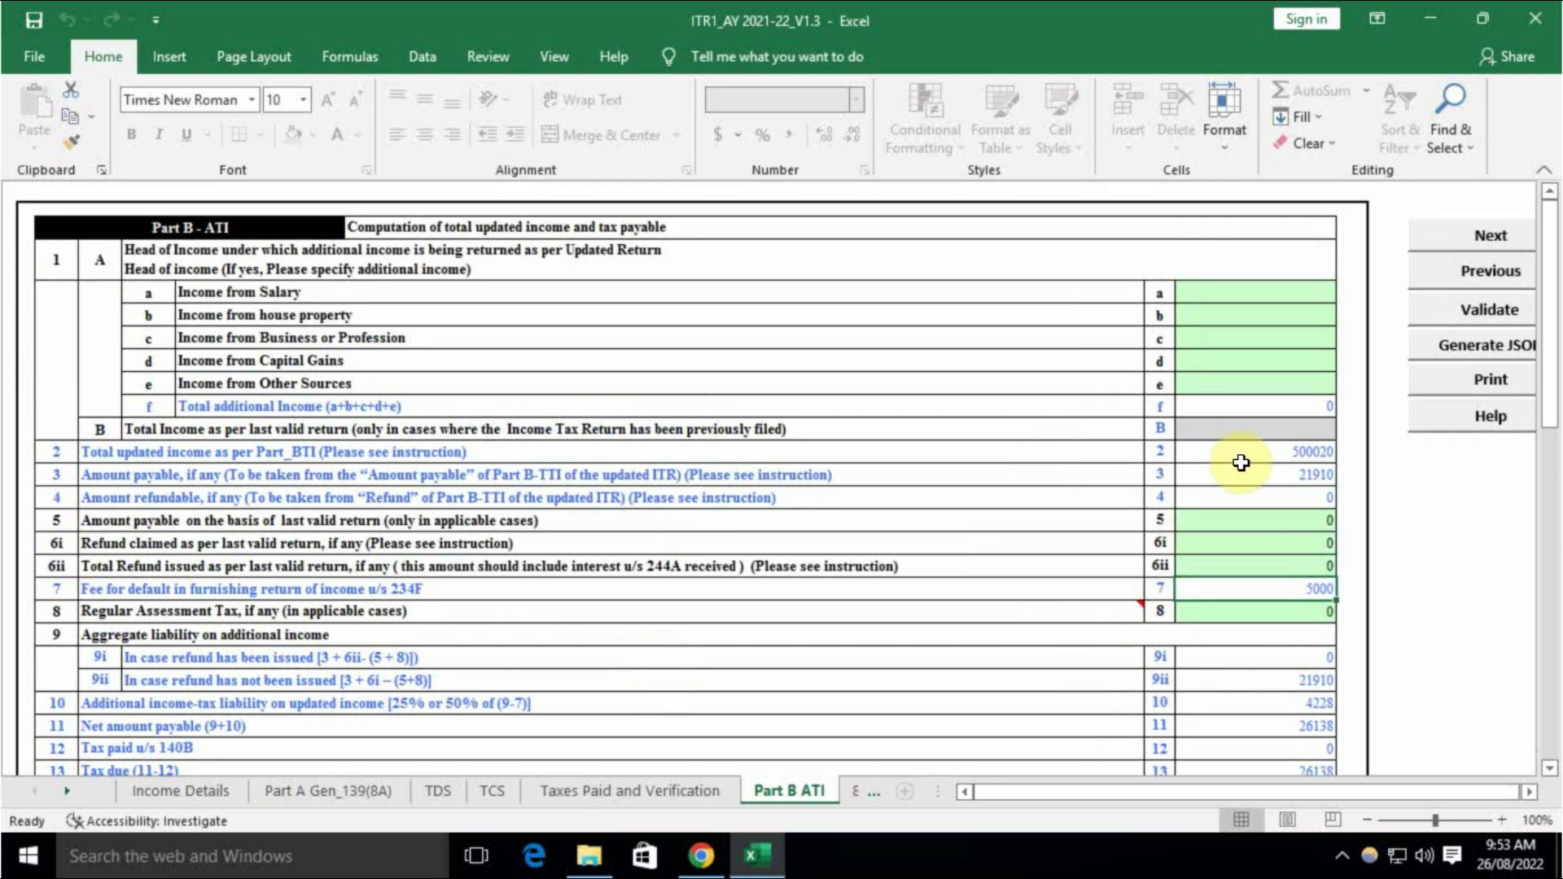
Examine the additional income-tax liability on updated income (25% or 50% of 9-7) and the tax due in Part B ATI
mouse_move(1025, 610)
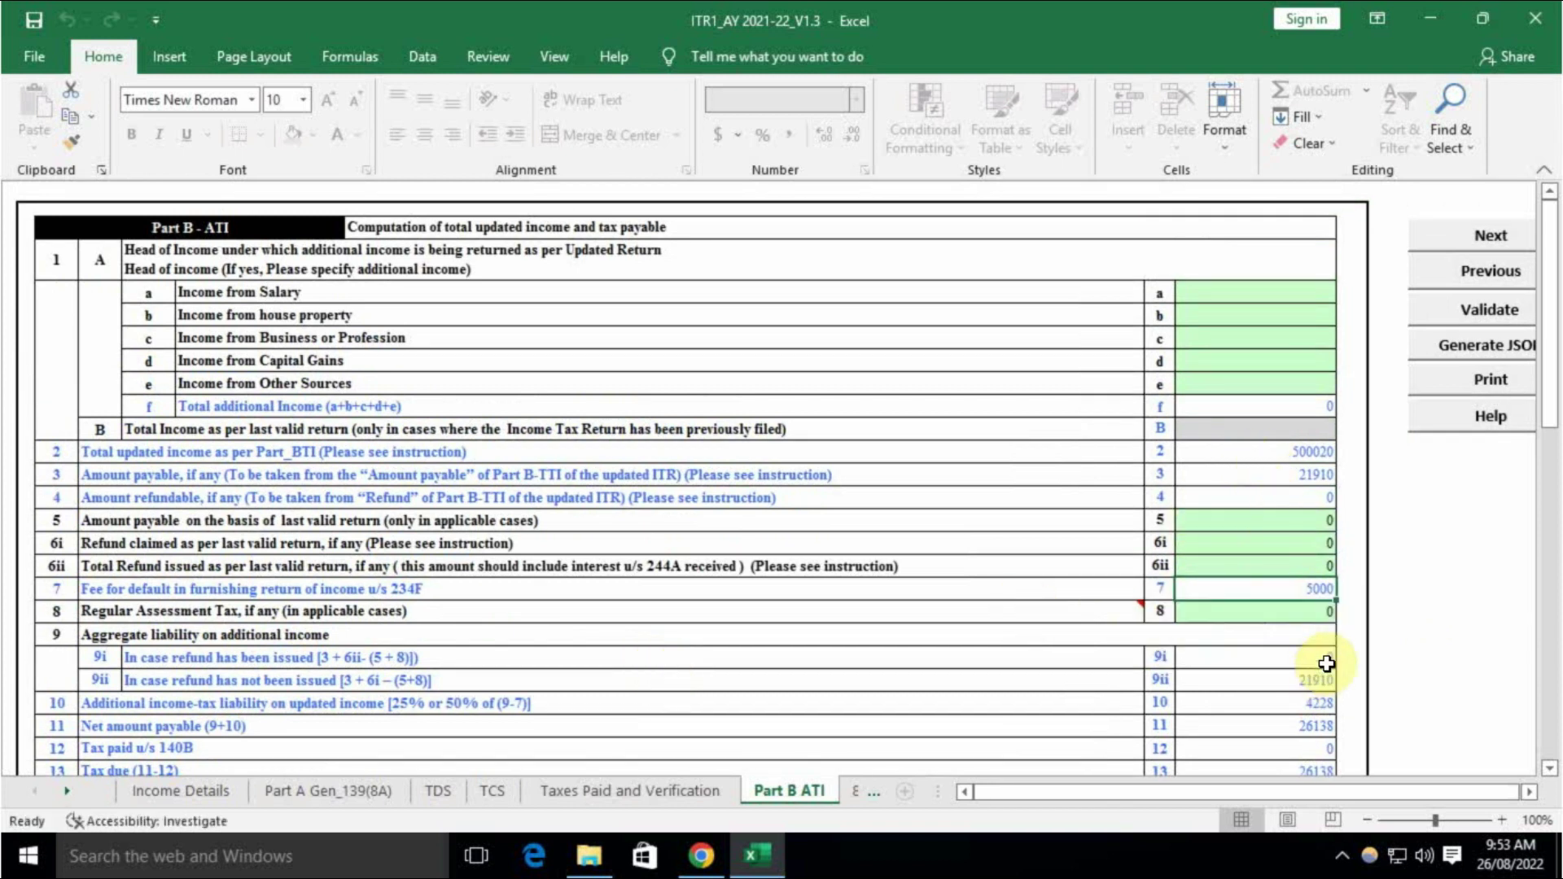
scroll(1326, 662, down, 1)
click(1331, 643)
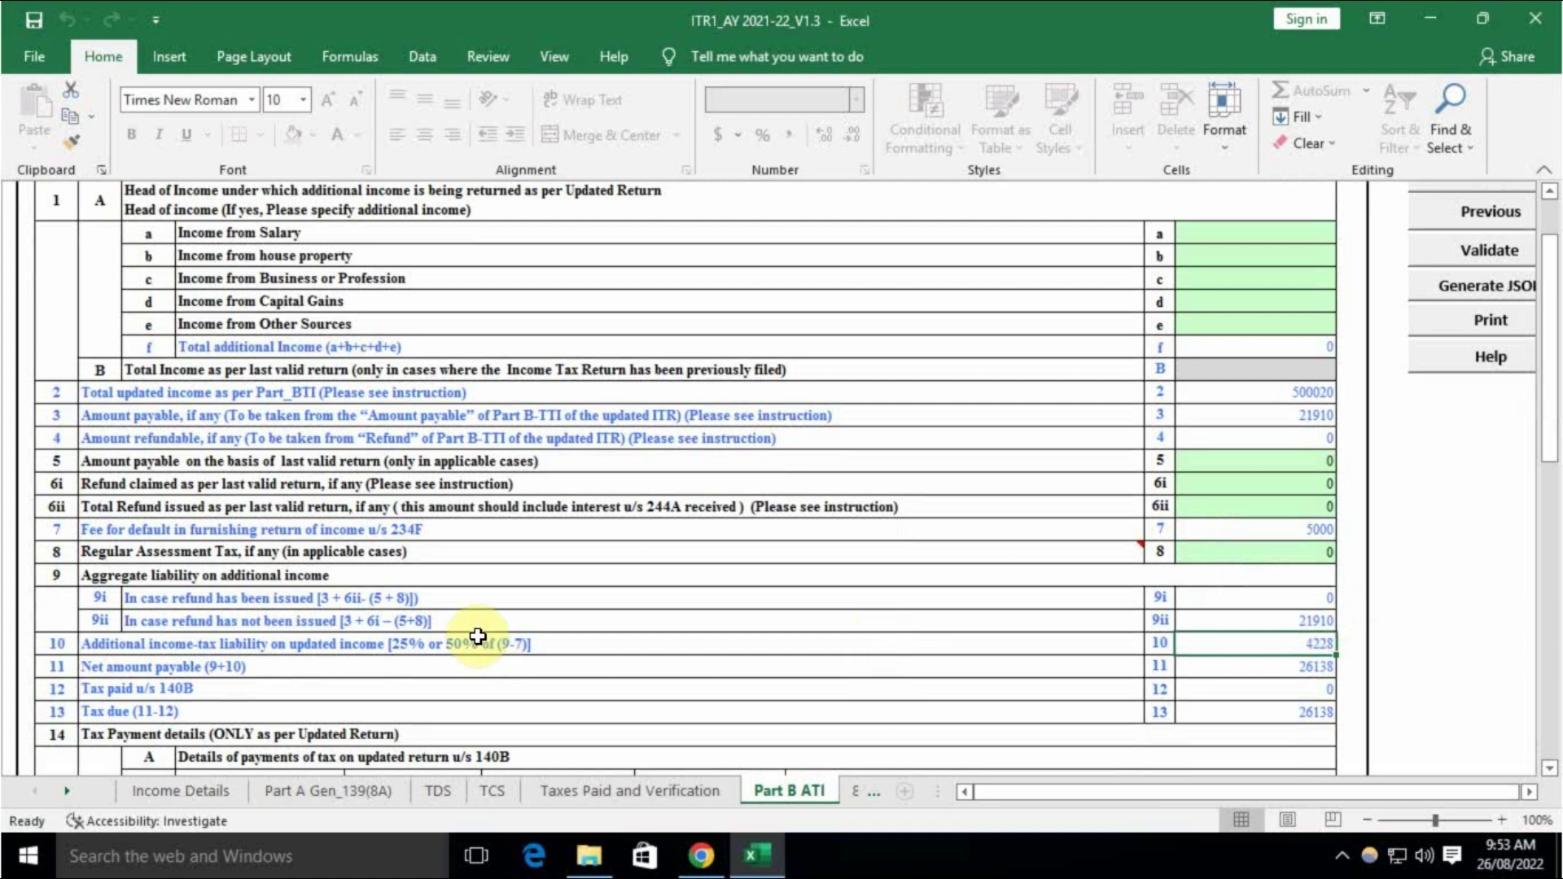
click(322, 643)
click(1223, 644)
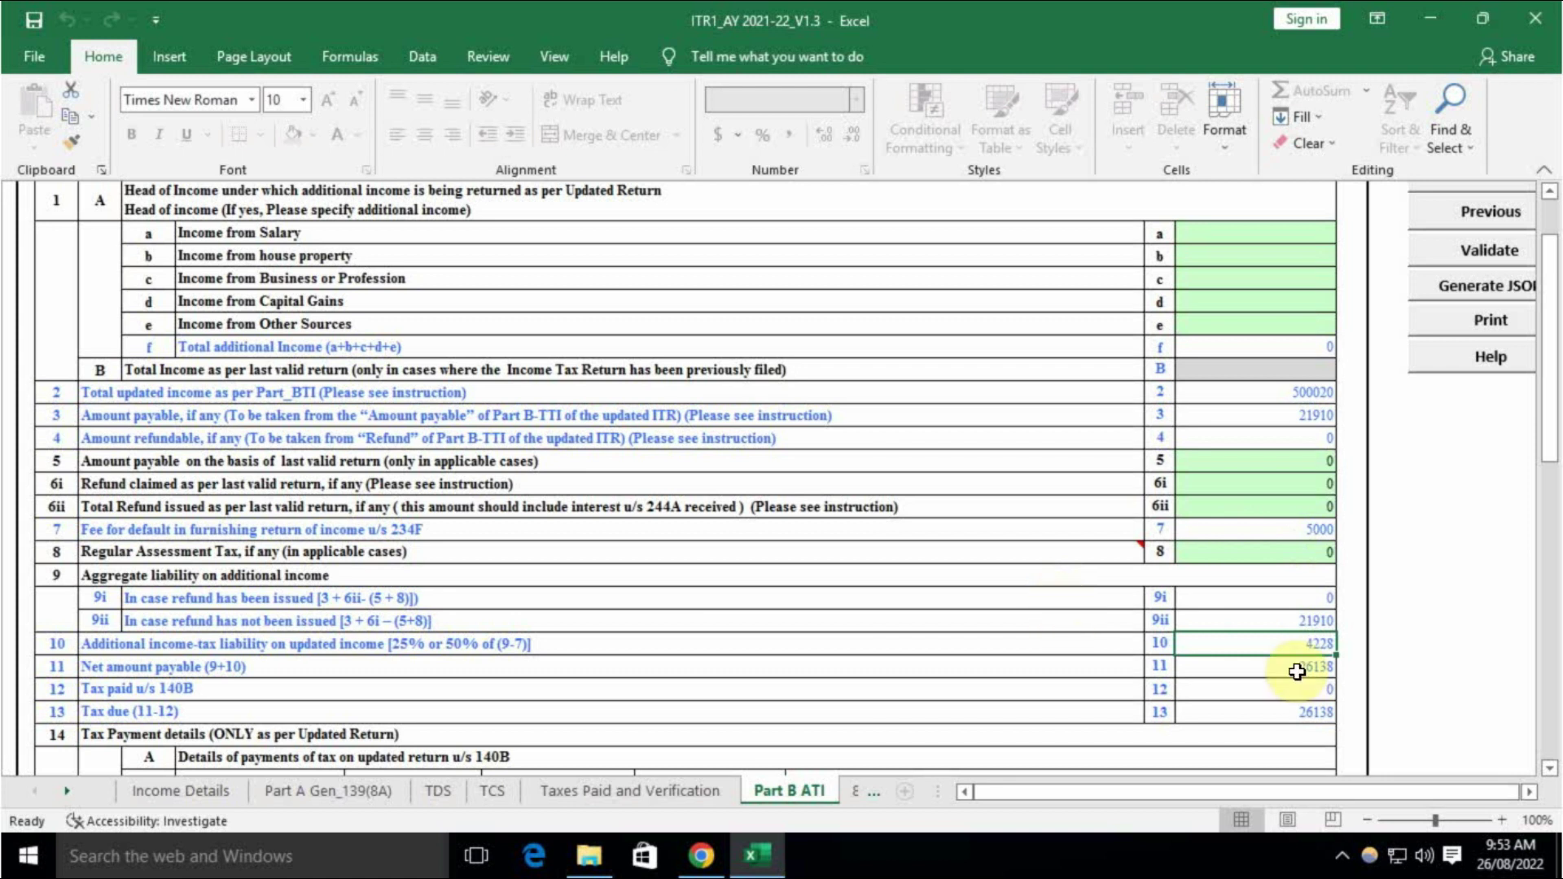
click(749, 638)
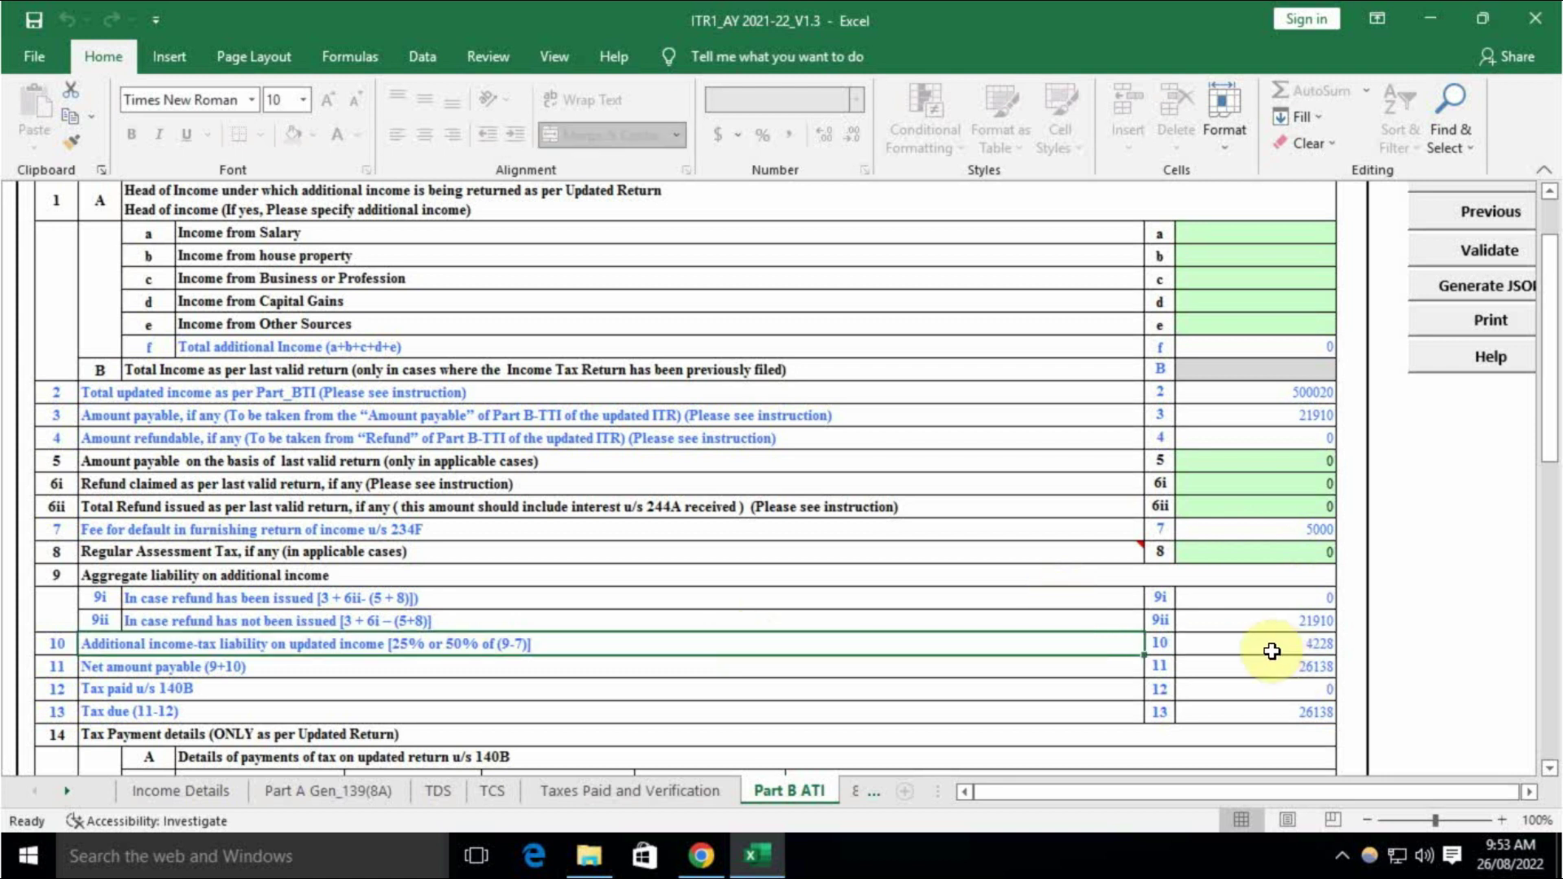
click(1271, 652)
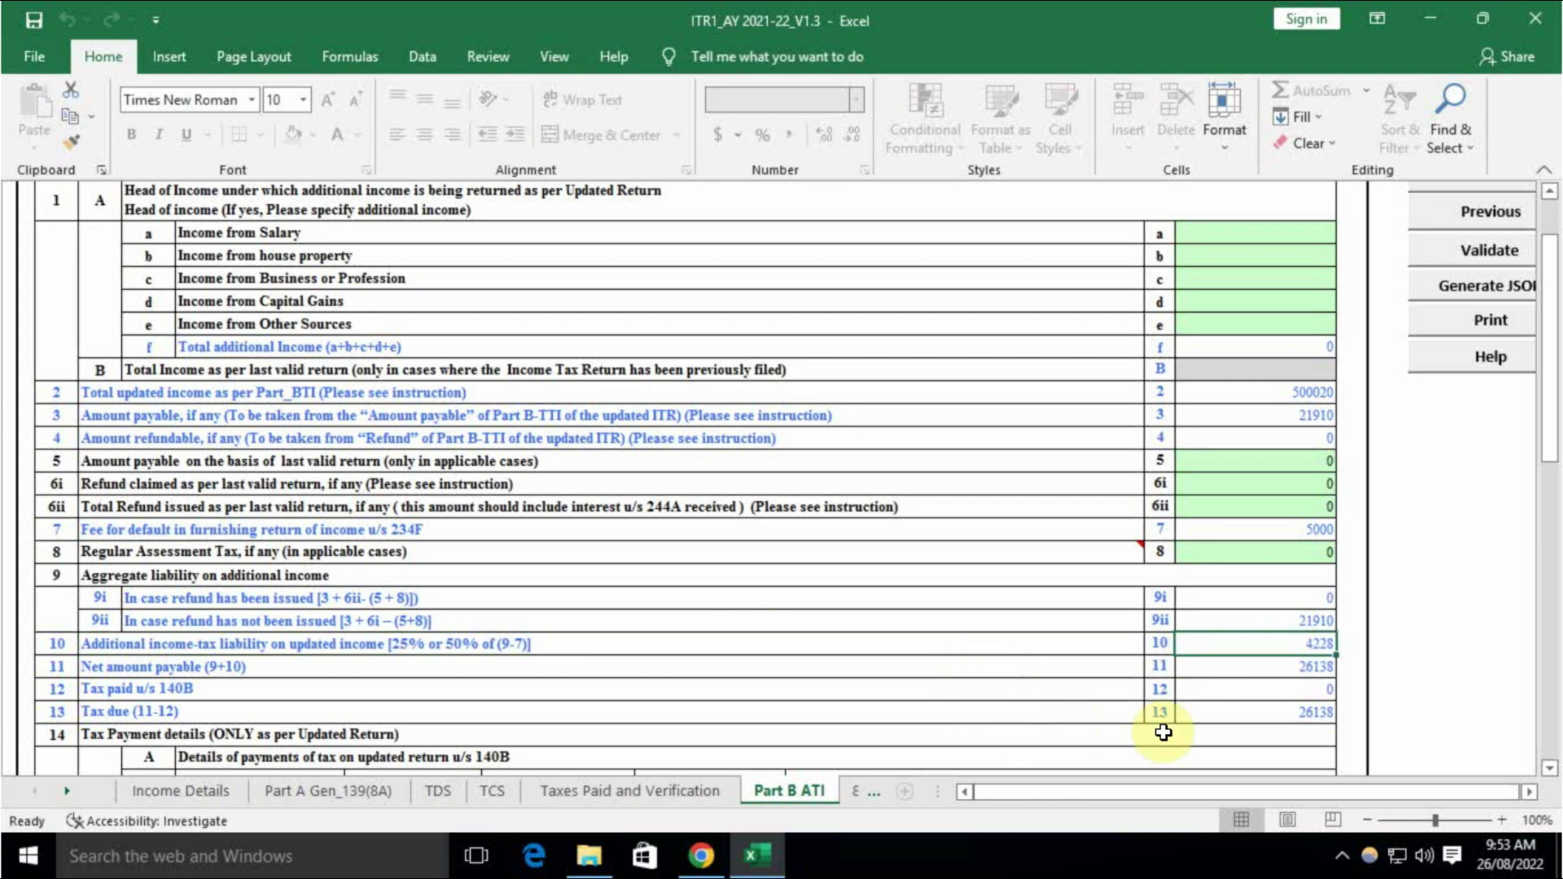
click(1307, 713)
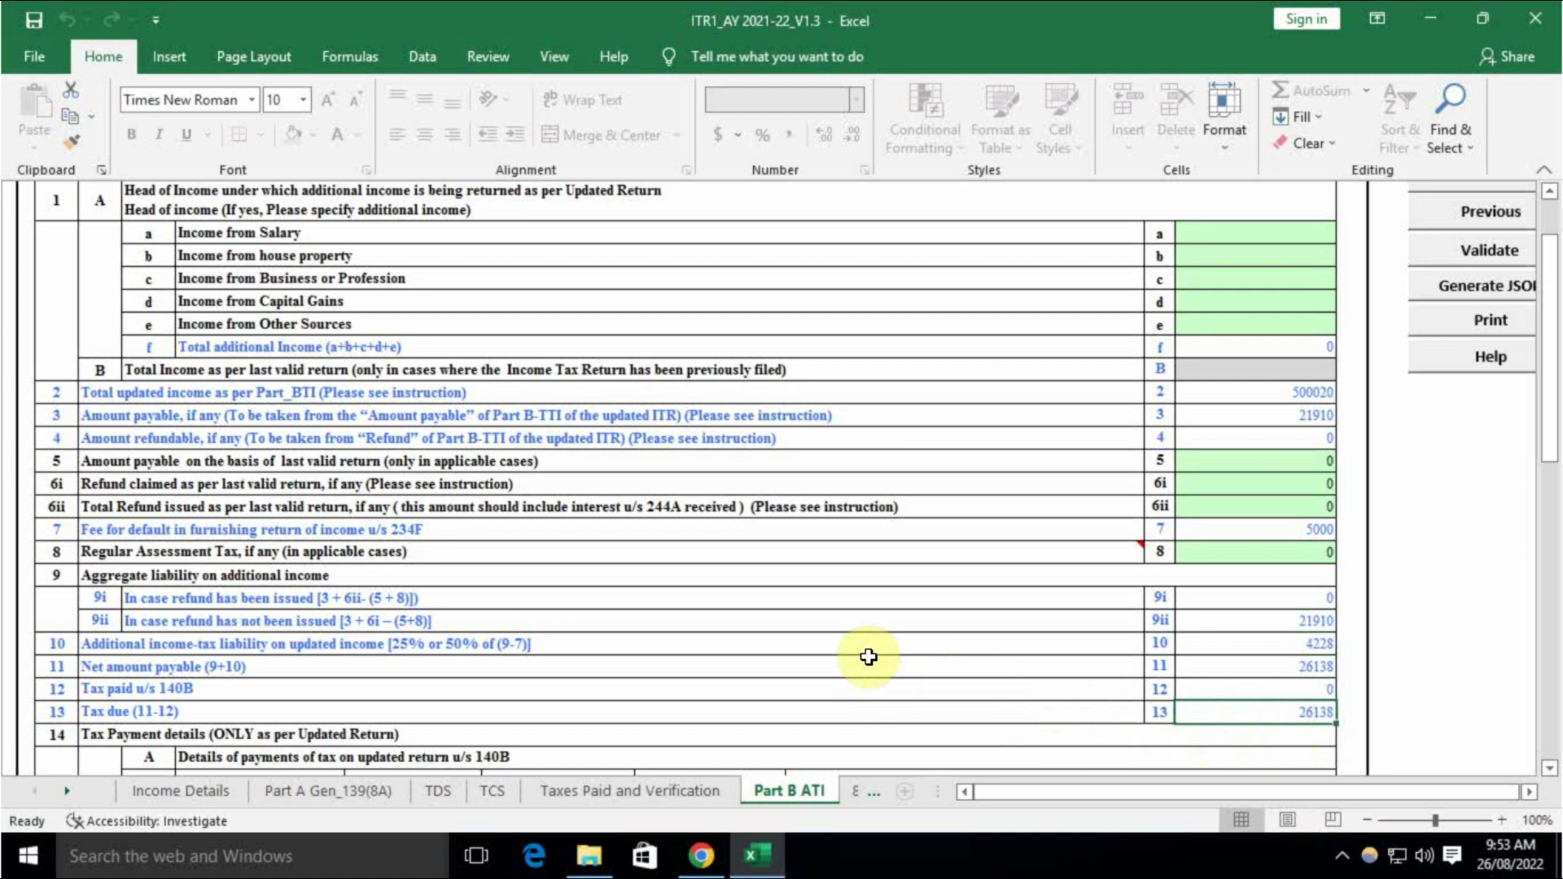
Review the Part B ATI tax payment tables for section 140B and unclaimed earlier taxes, down to relief u/s 89, and check which sheets remain
scroll(758, 637, down, 2)
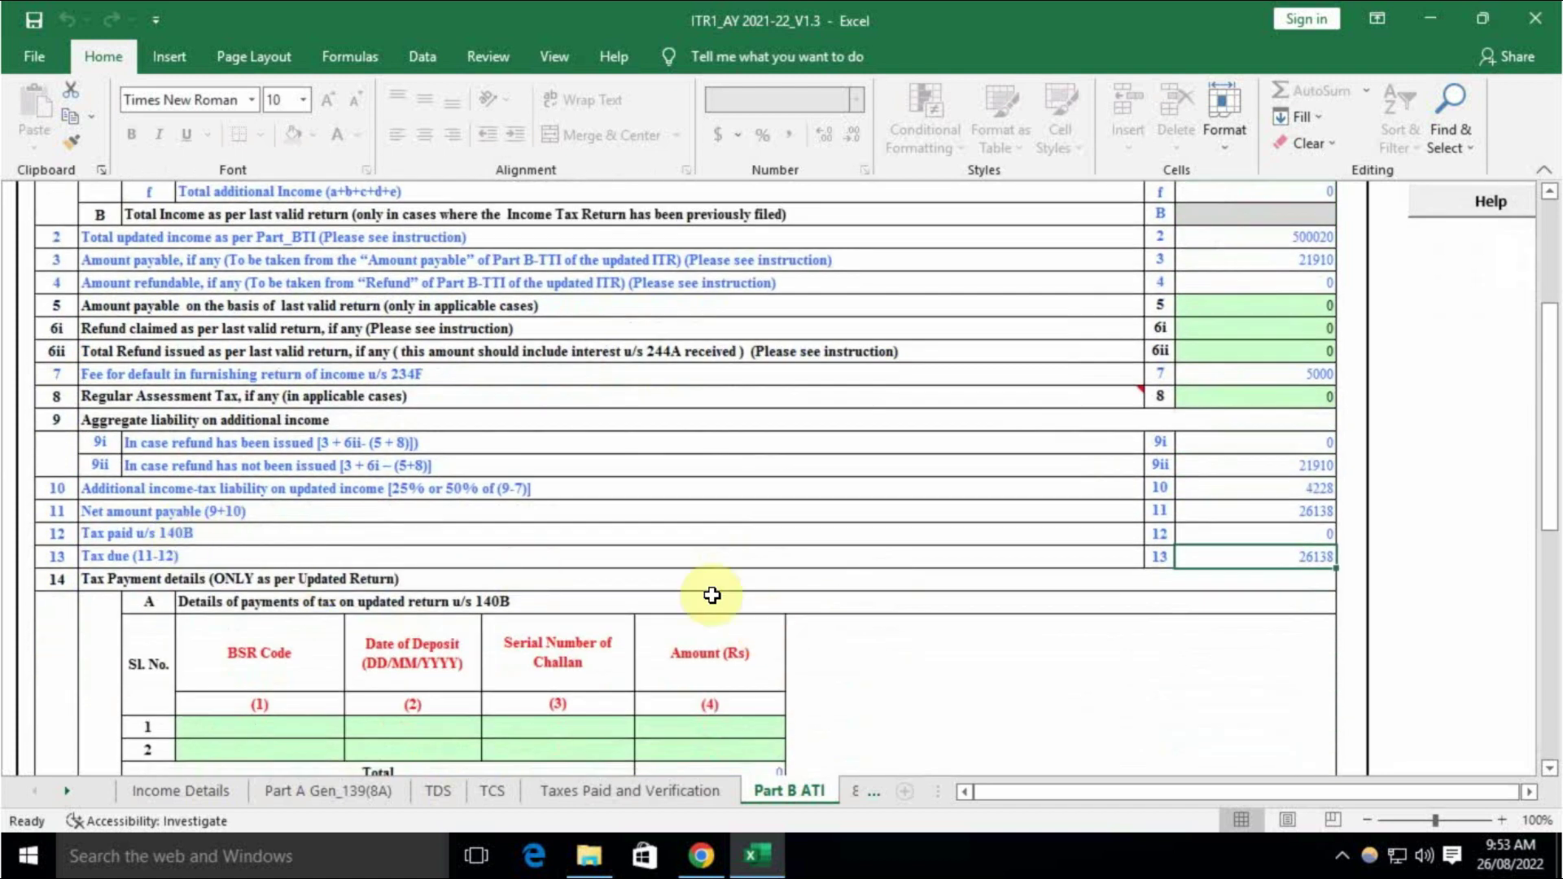
scroll(712, 596, down, 2)
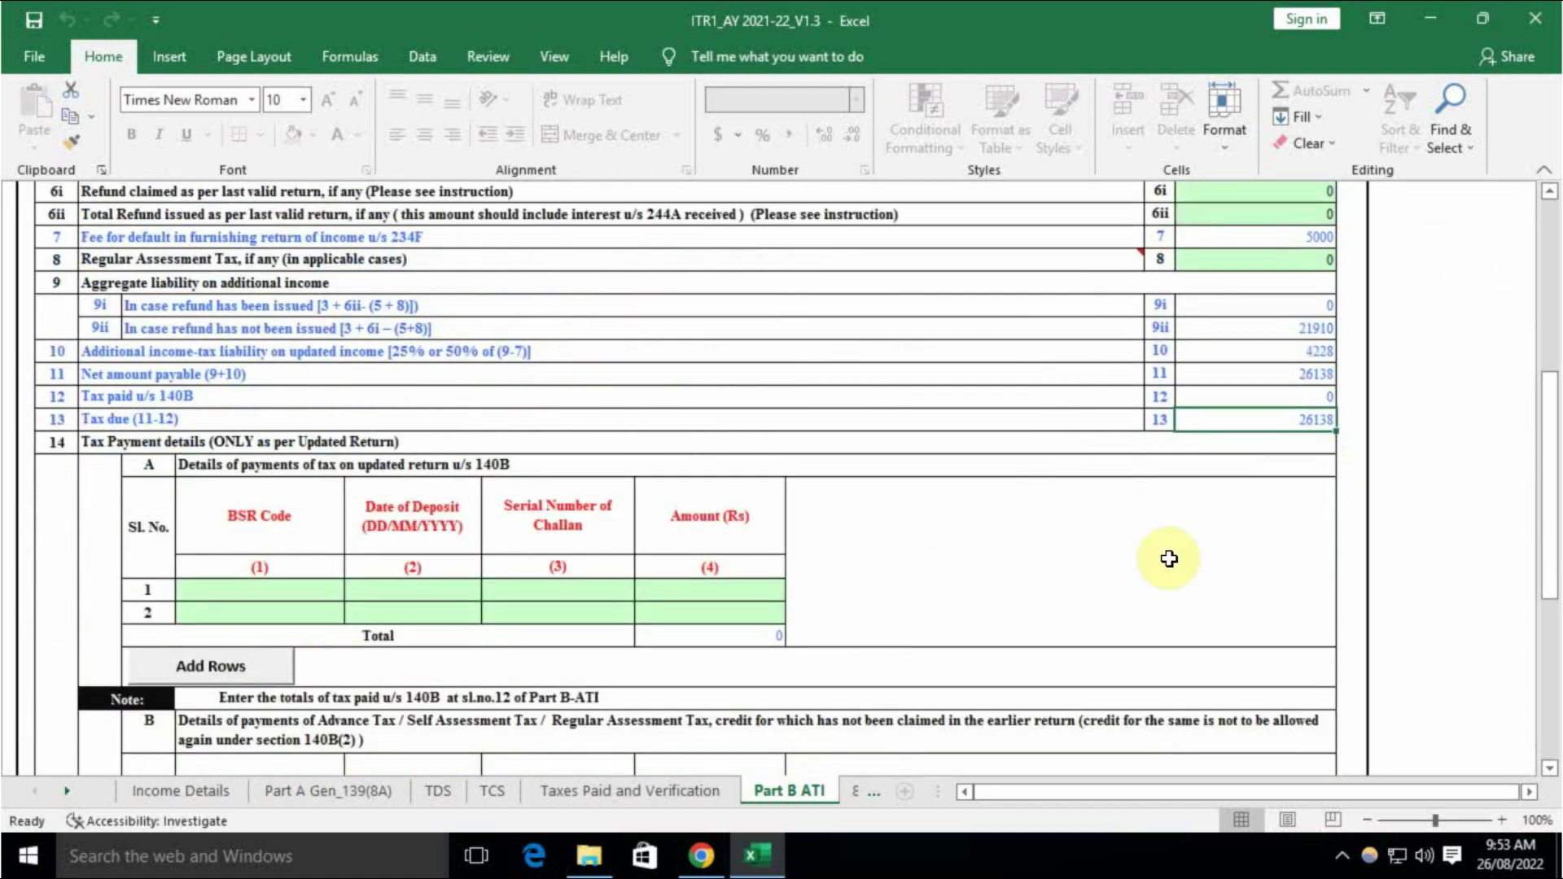
scroll(1053, 576, up, 3)
scroll(1055, 577, up, 2)
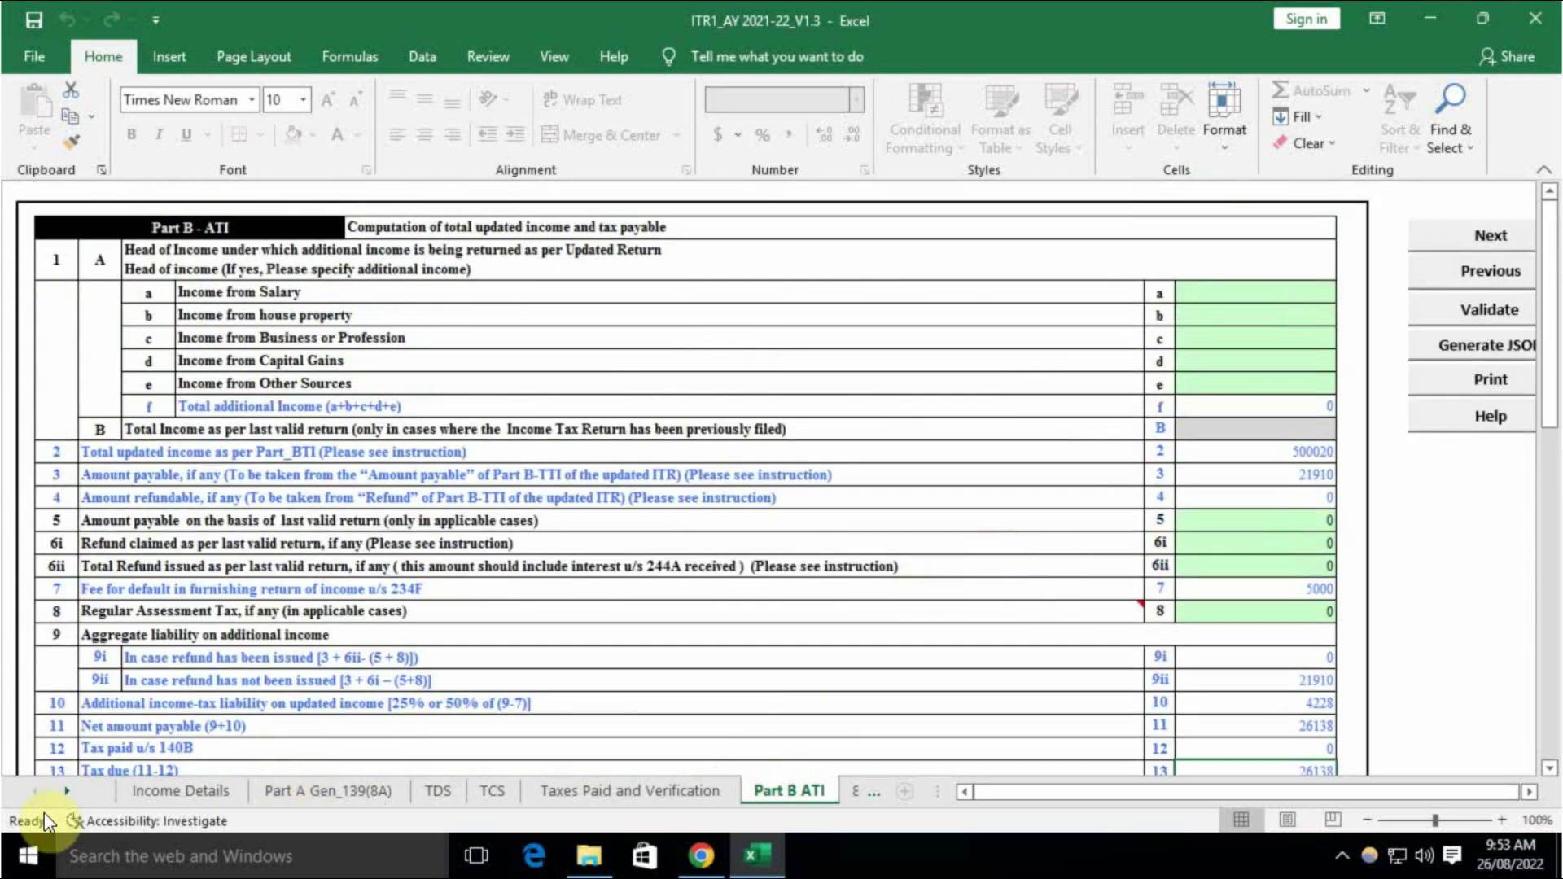
click(67, 790)
click(67, 790)
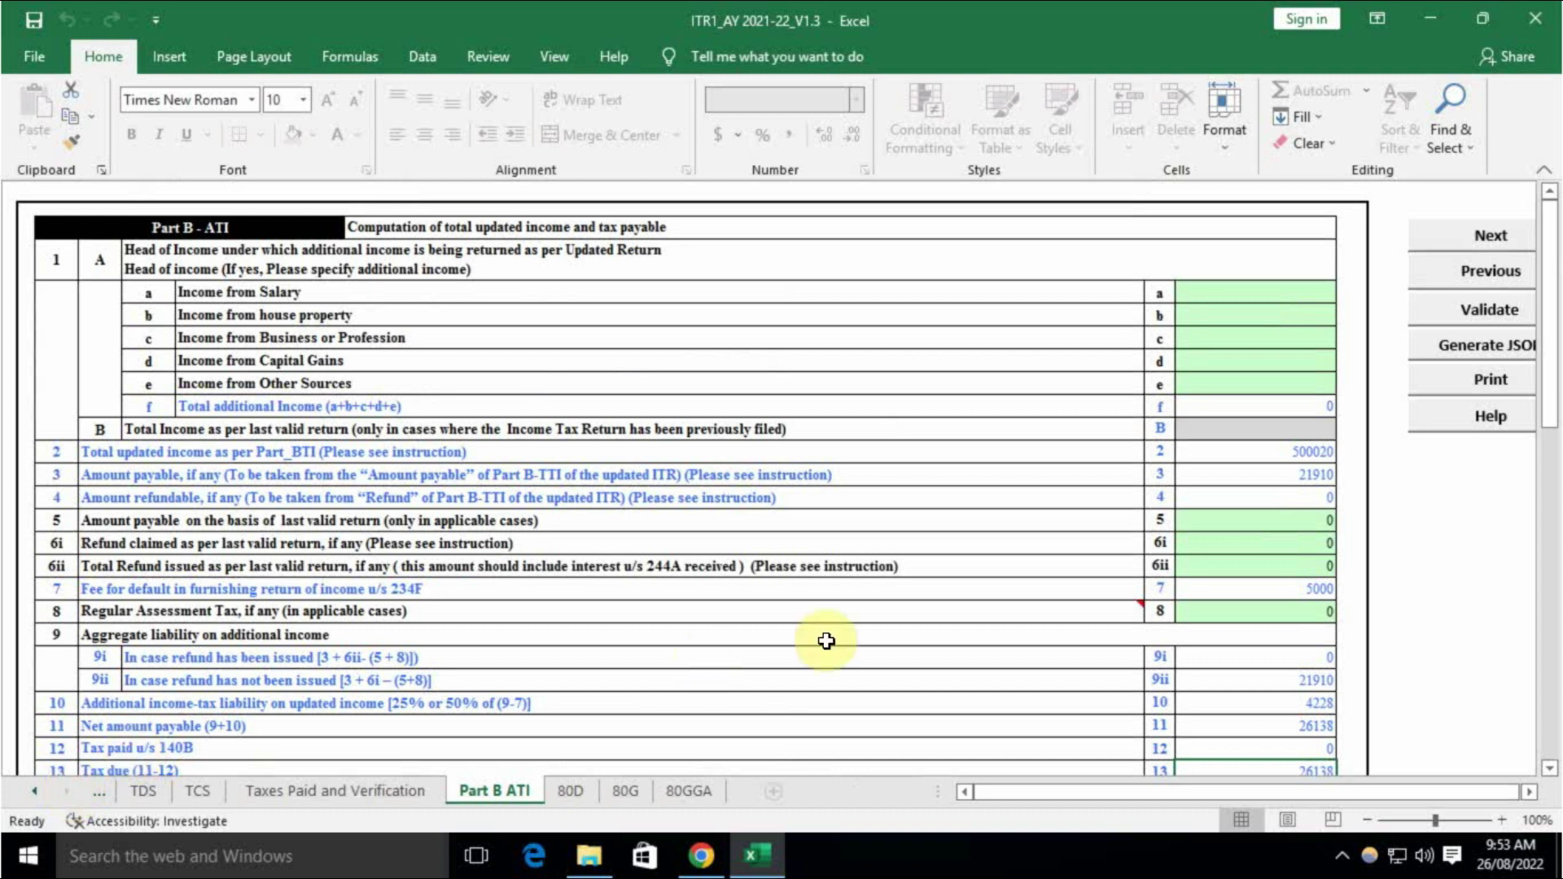
scroll(828, 641, down, 7)
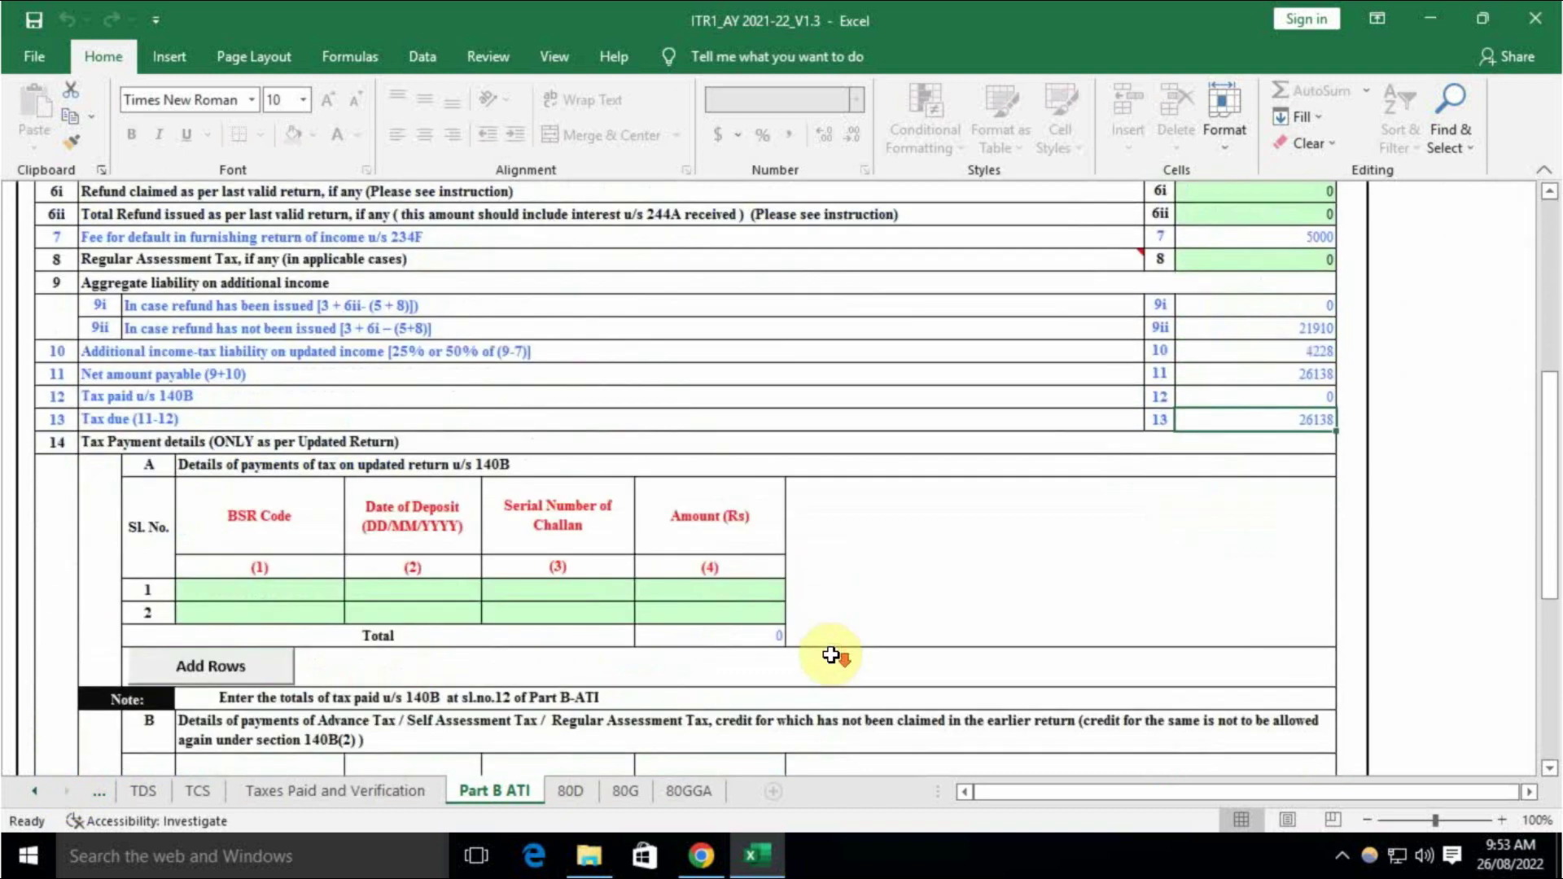
scroll(830, 654, down, 2)
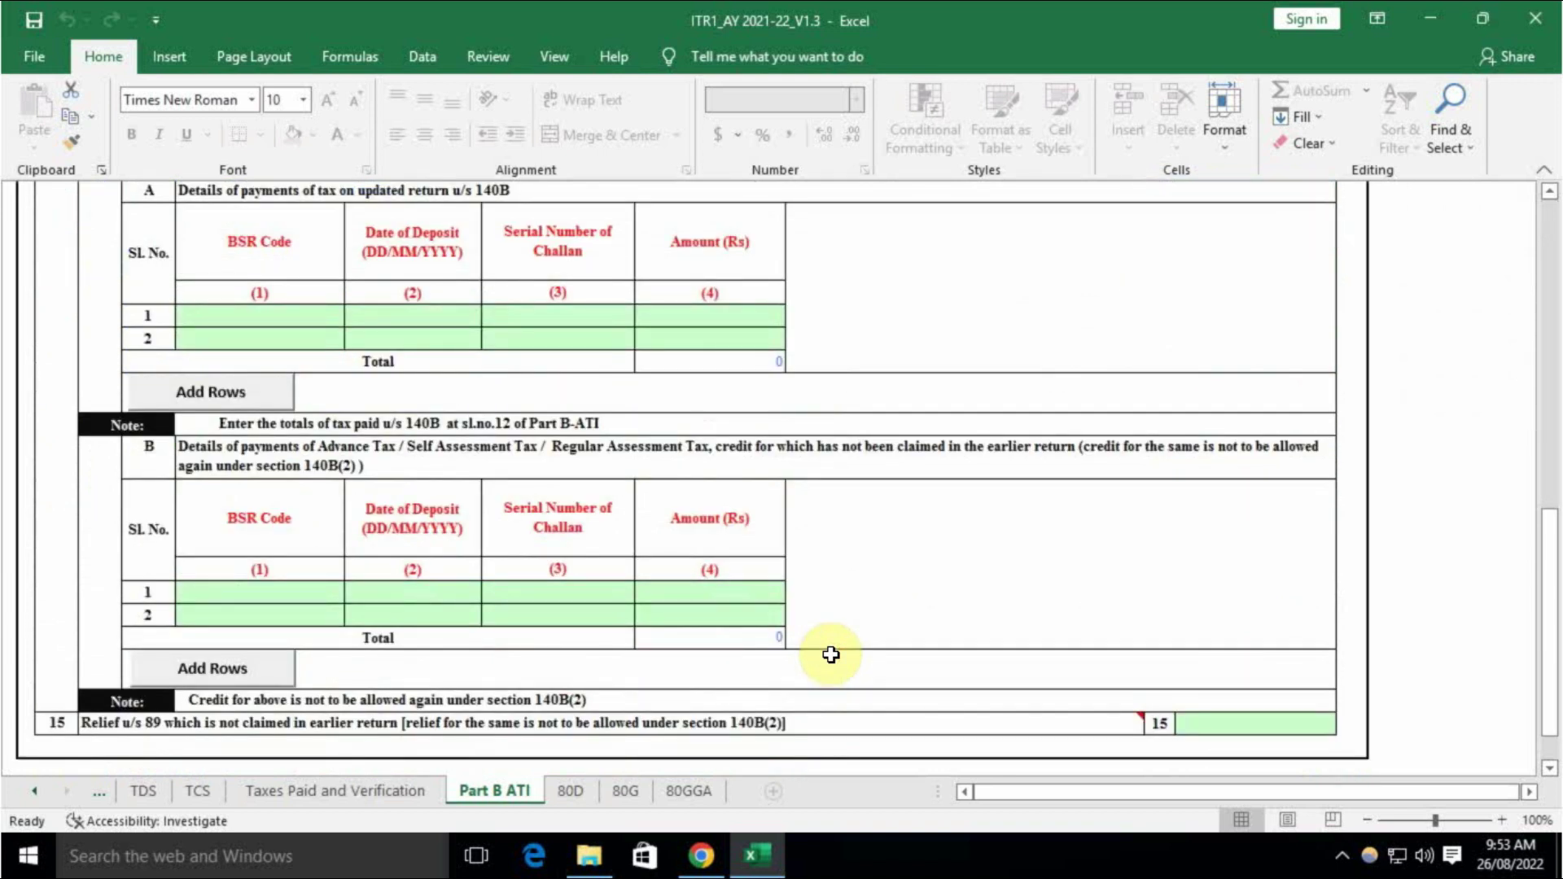